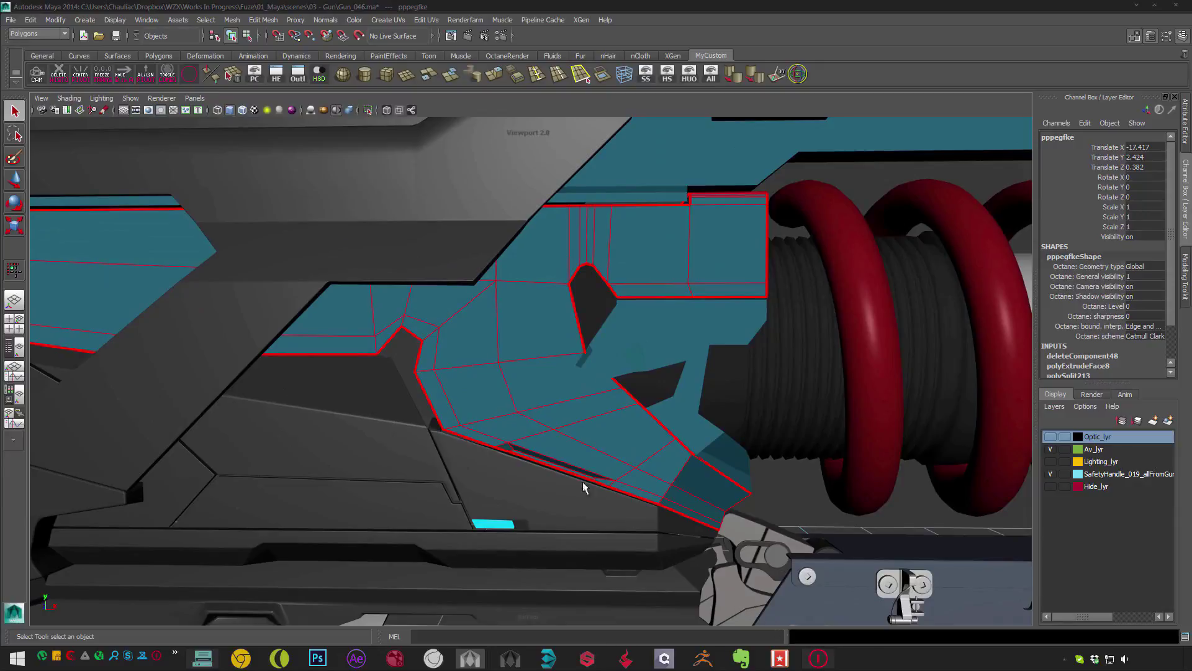
- Bring up the rifle concept image viewer and zoom, position and shrink it as a small reference beside the 3D viewport
key("alt+Tab")
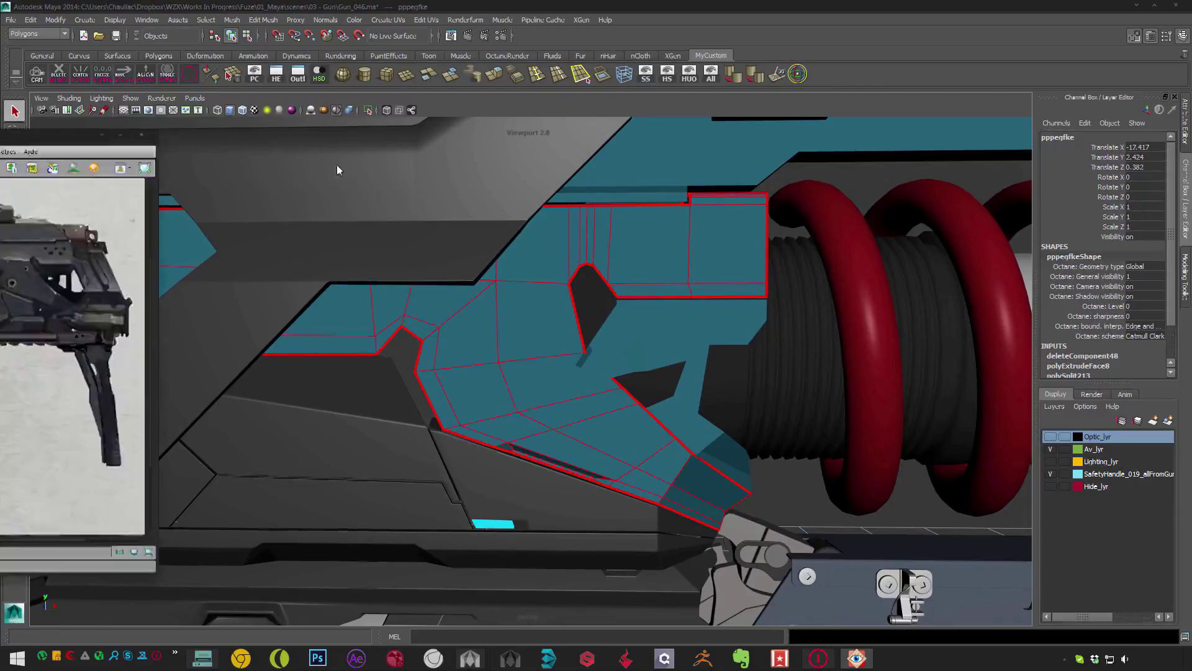
scroll(267, 267, "up", 2)
left_click_drag(265, 266, 223, 282)
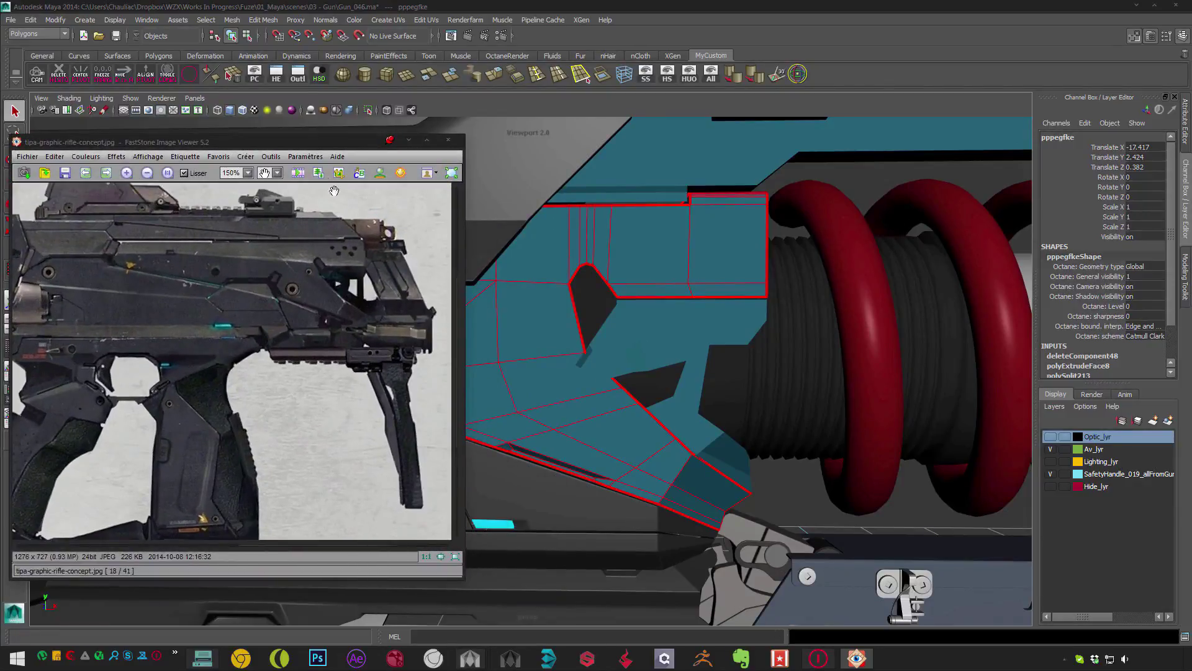
left_click_drag(248, 142, 196, 142)
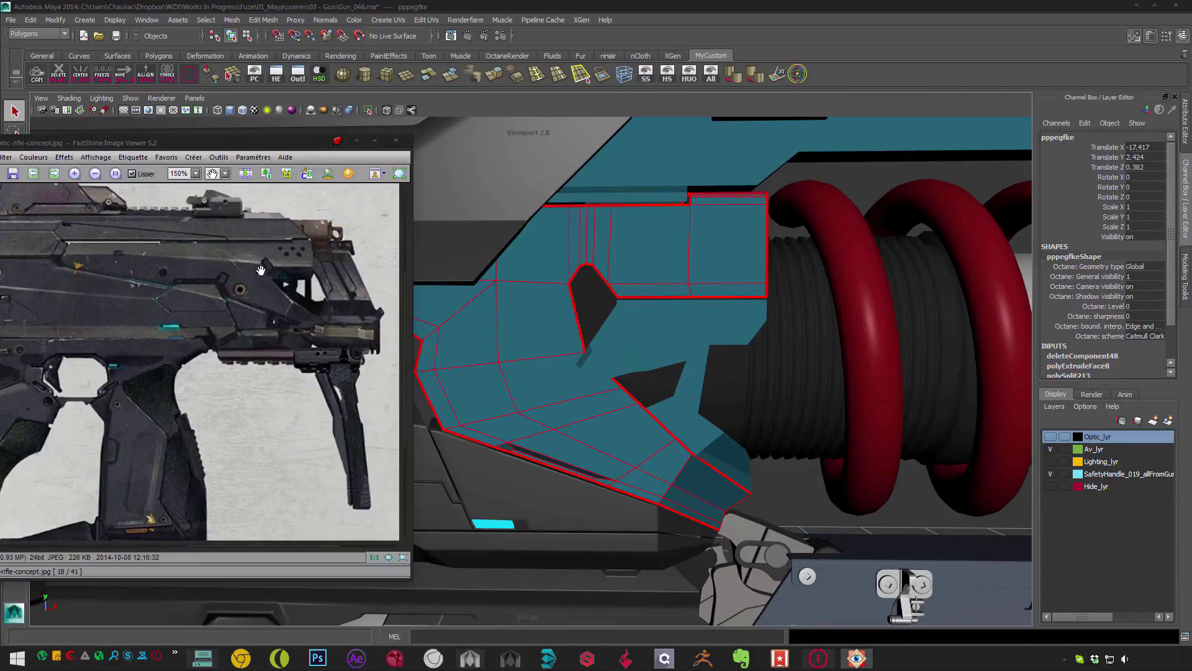
mouse_move(301, 143)
left_mouse_down()
mouse_move(275, 140)
mouse_move(301, 124)
left_mouse_up()
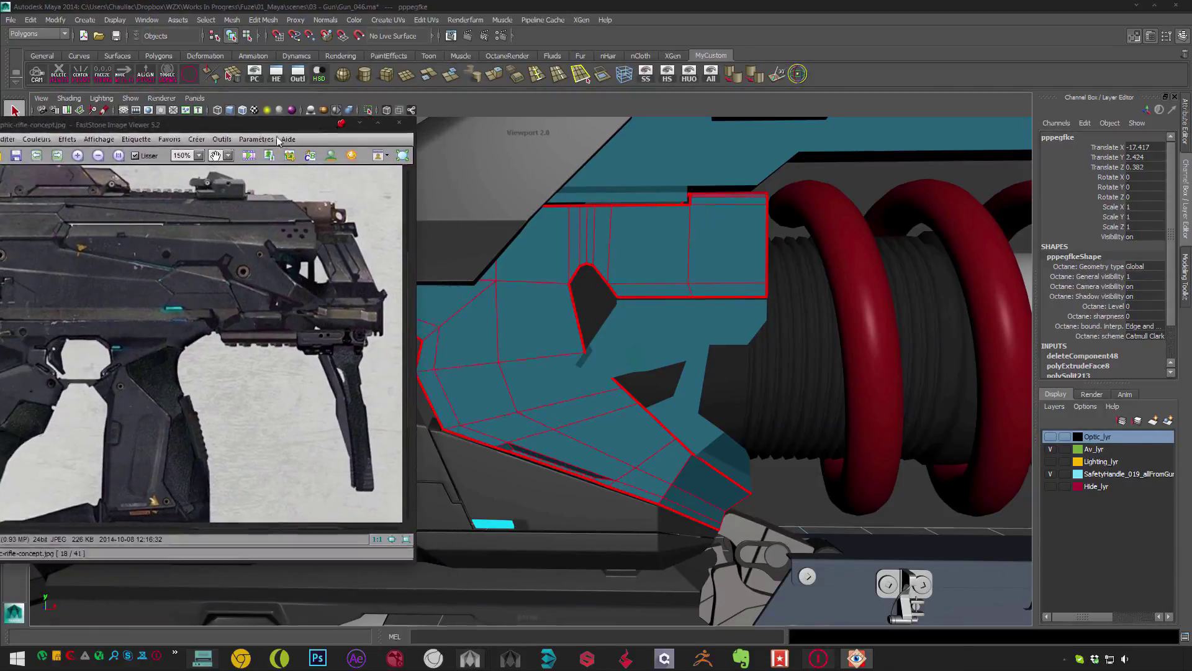
left_click_drag(411, 560, 285, 429)
- Delete the two extra vertical edges above the notch in the blue panel, reducing its rounded top to a single point
middle_click_drag(488, 298, 536, 317, "alt")
left_click_drag(535, 317, 485, 338, "alt")
right_click_drag(484, 337, 532, 337, "alt")
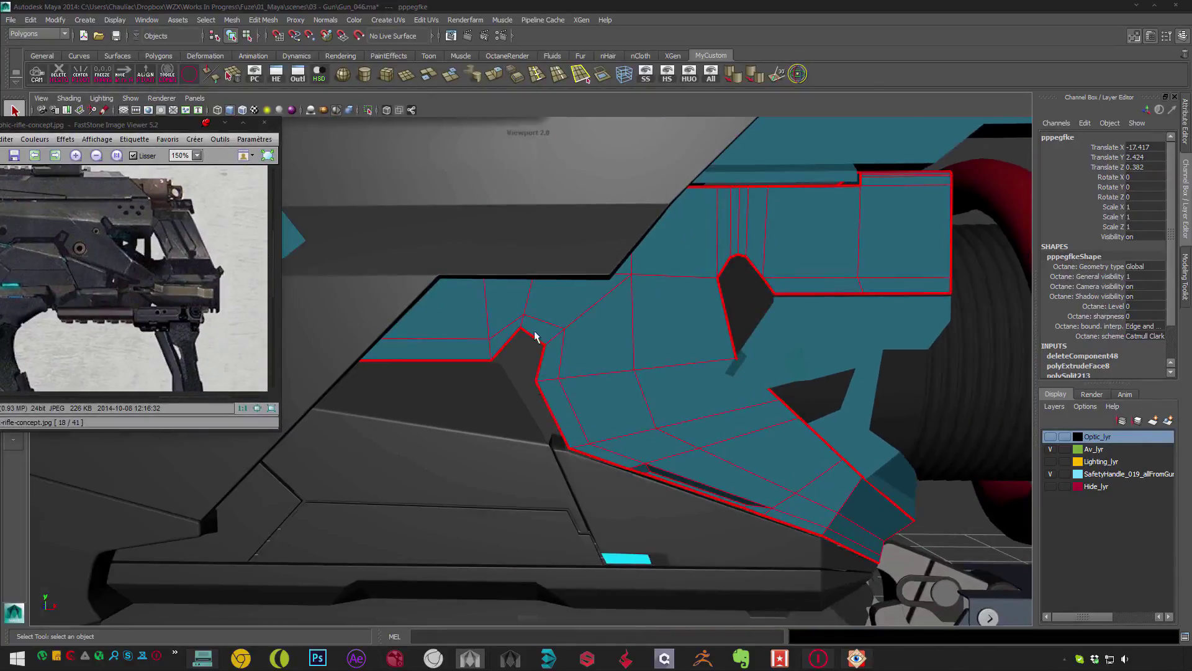
left_click_drag(532, 337, 391, 320, "alt")
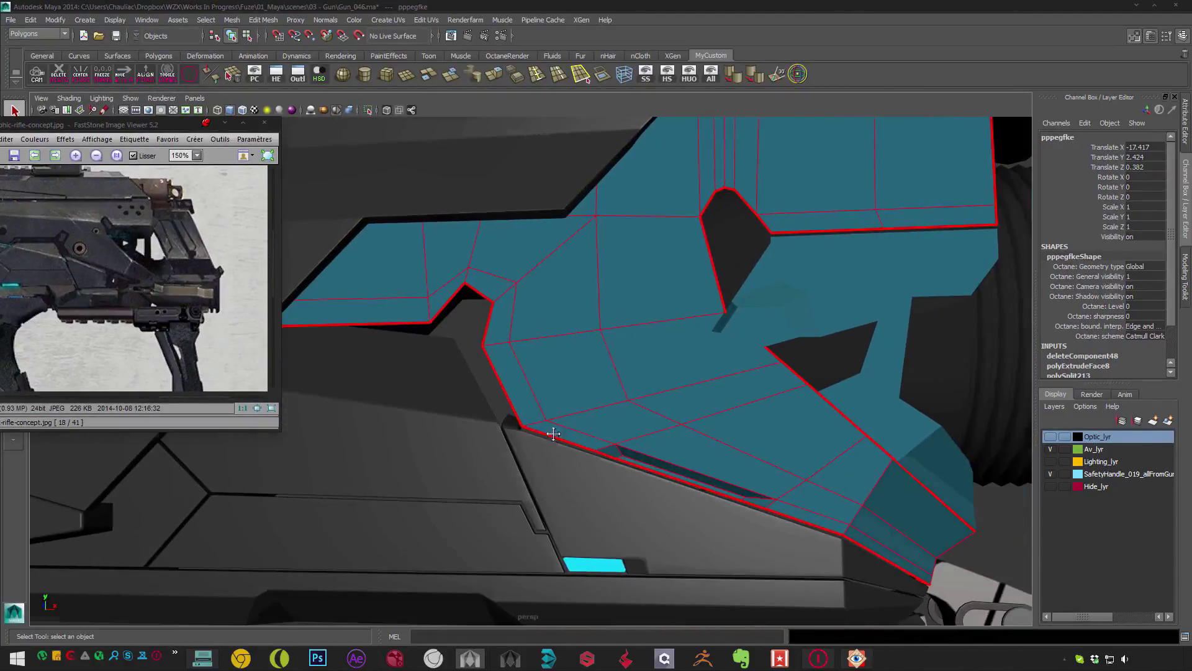
middle_click_drag(553, 434, 500, 425, "alt")
left_click_drag(675, 490, 577, 372, "alt")
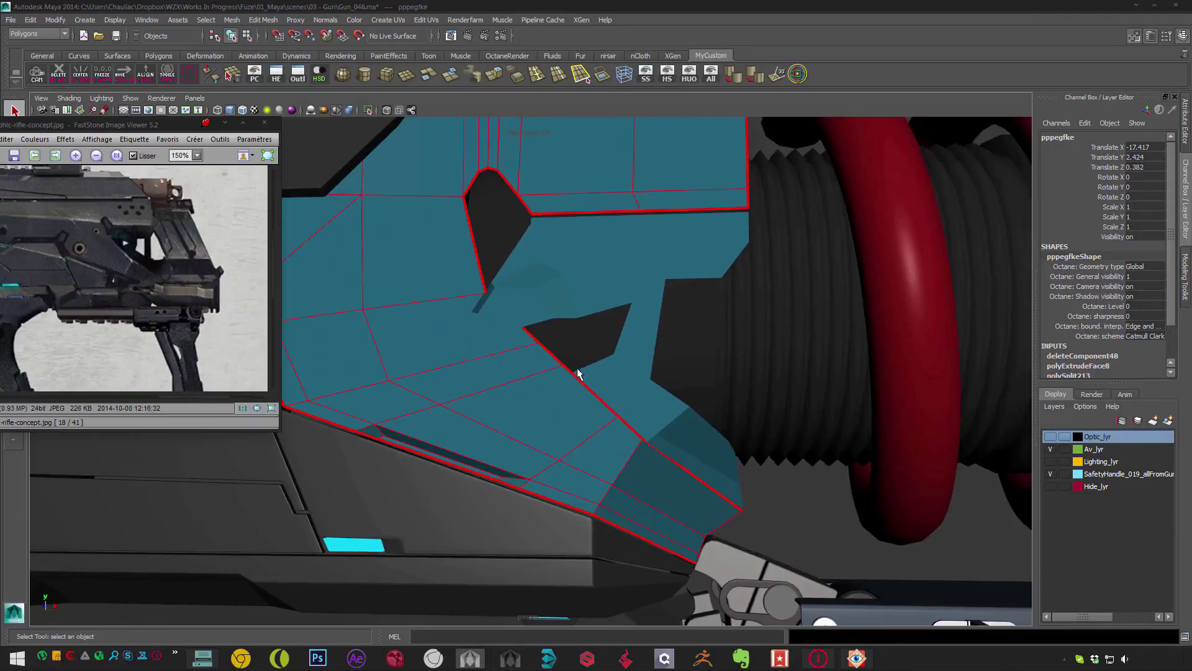
scroll(529, 322, "up", 4)
right_click_drag(549, 332, 553, 308)
key("Delete")
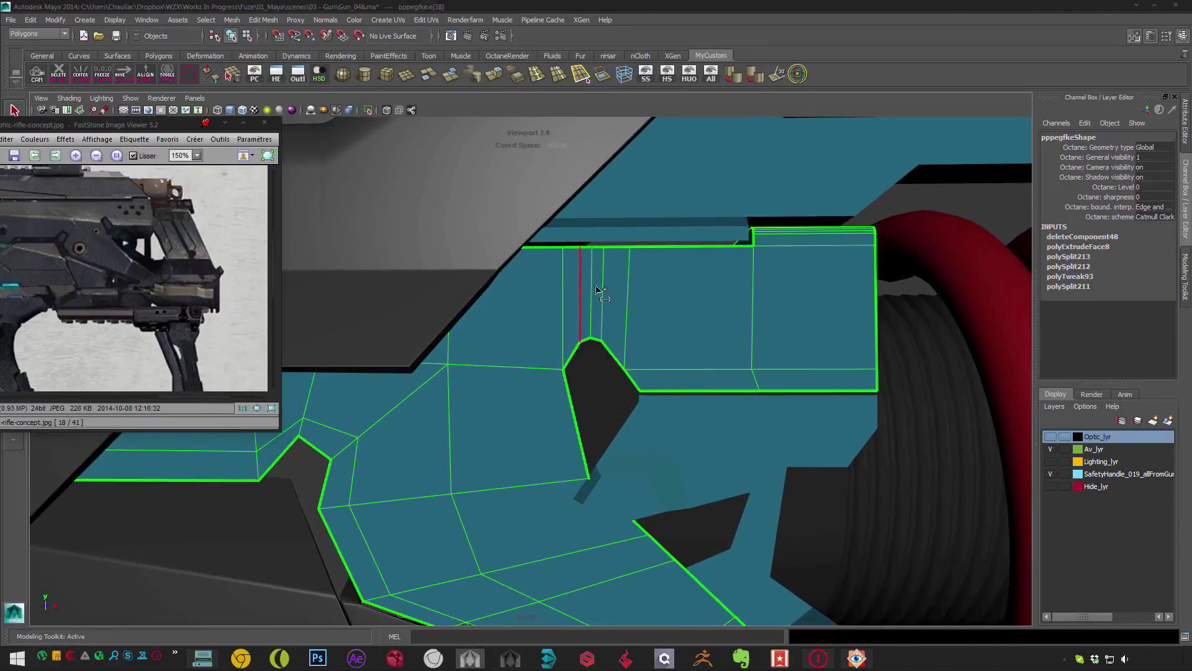
- Try to shift the horizontal edge row just above the upper panel section's lower border
middle_click_drag(618, 340, 609, 321, "alt")
right_click_drag(609, 321, 609, 354, "alt")
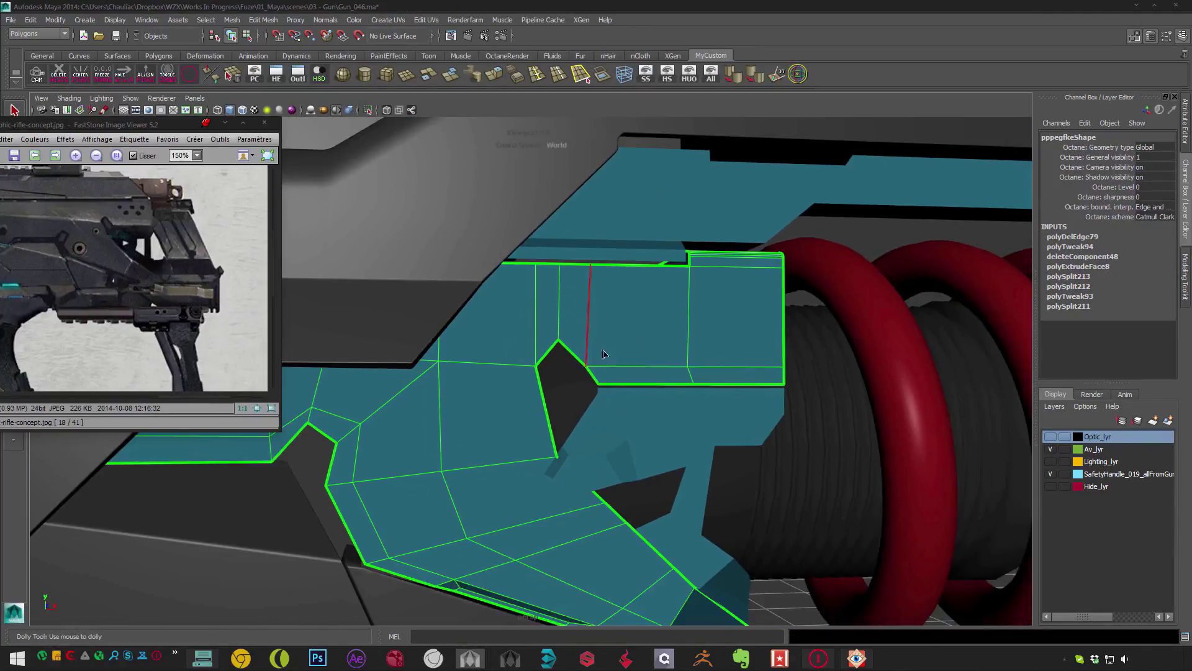
middle_click_drag(604, 354, 506, 375, "alt")
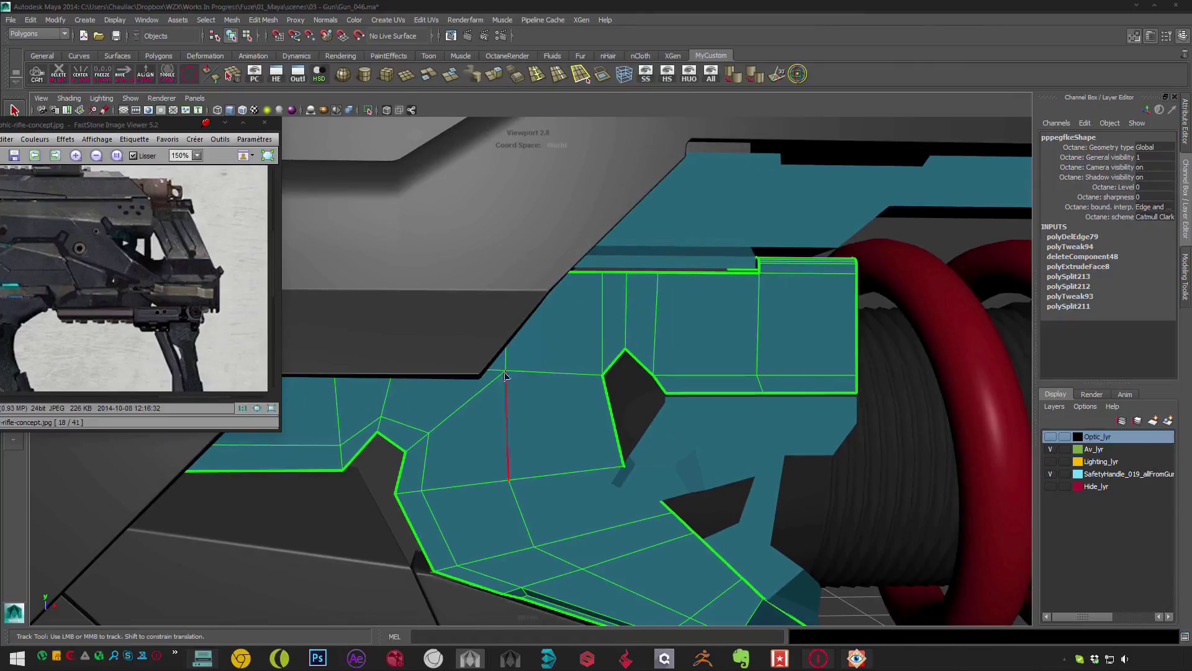
middle_click_drag(796, 406, 756, 401, "alt")
right_click_drag(755, 401, 680, 378, "alt")
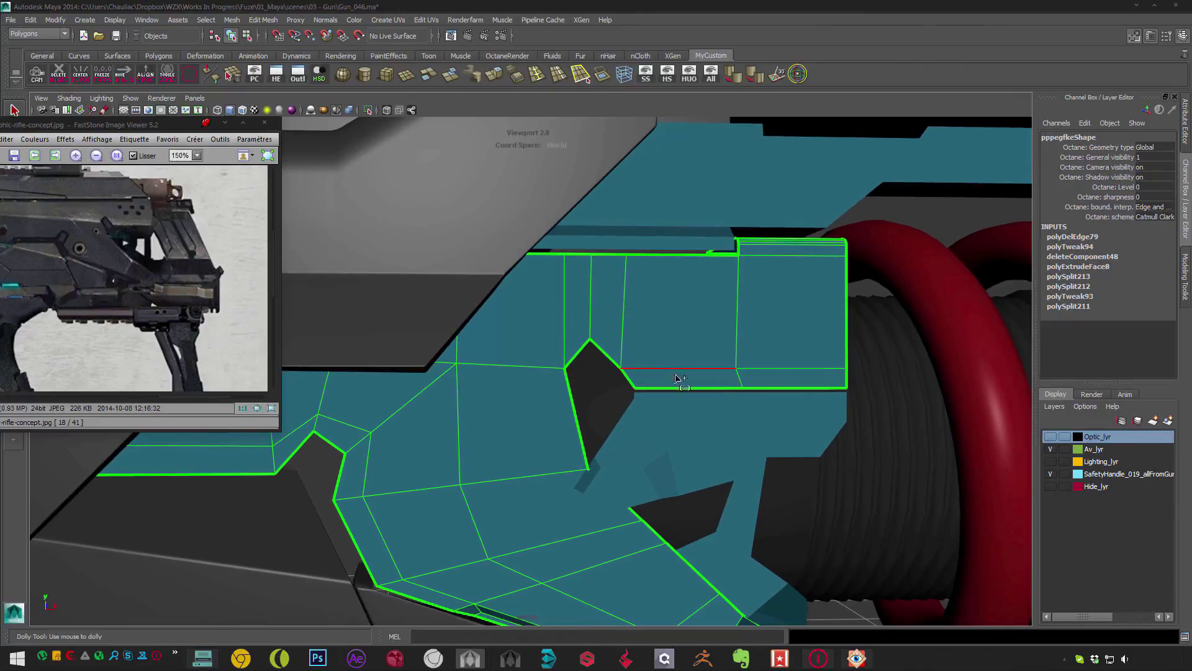
left_click_drag(735, 371, 738, 379)
key("ctrl+z")
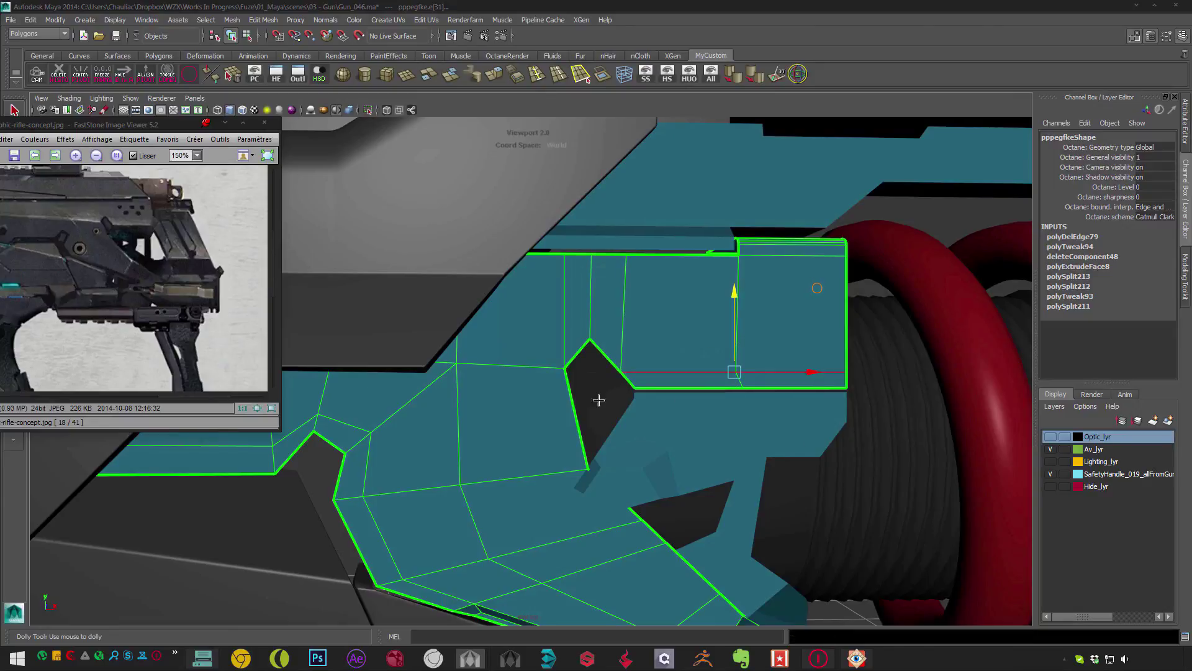
- Add points along the notch's long slanted edge and reposition them to give that edge a curved profile
mouse_move(598, 400)
right_mouse_down("alt")
mouse_move(567, 434)
mouse_move(576, 421)
right_mouse_up("alt")
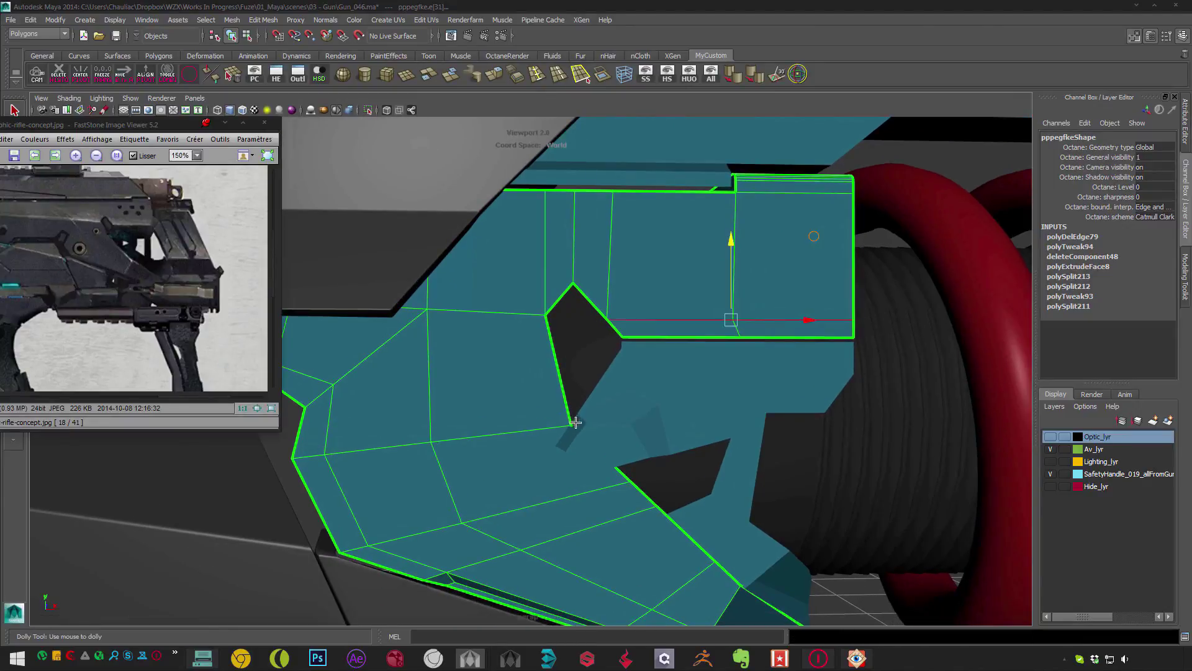
left_click(571, 414)
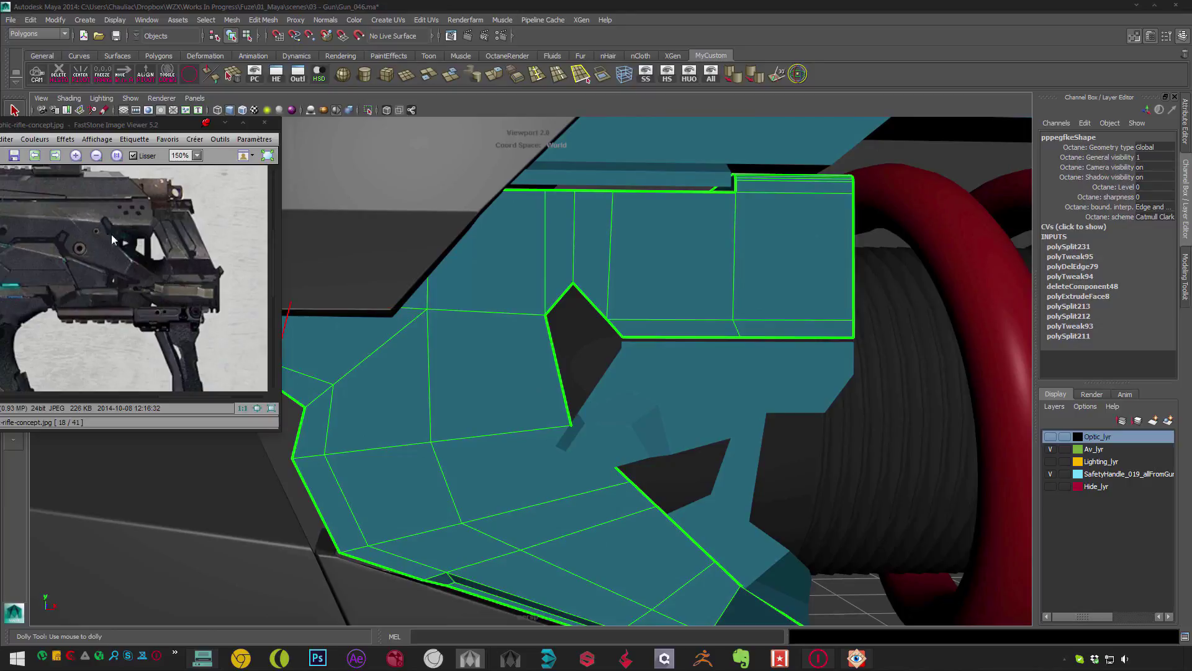
left_click(568, 411)
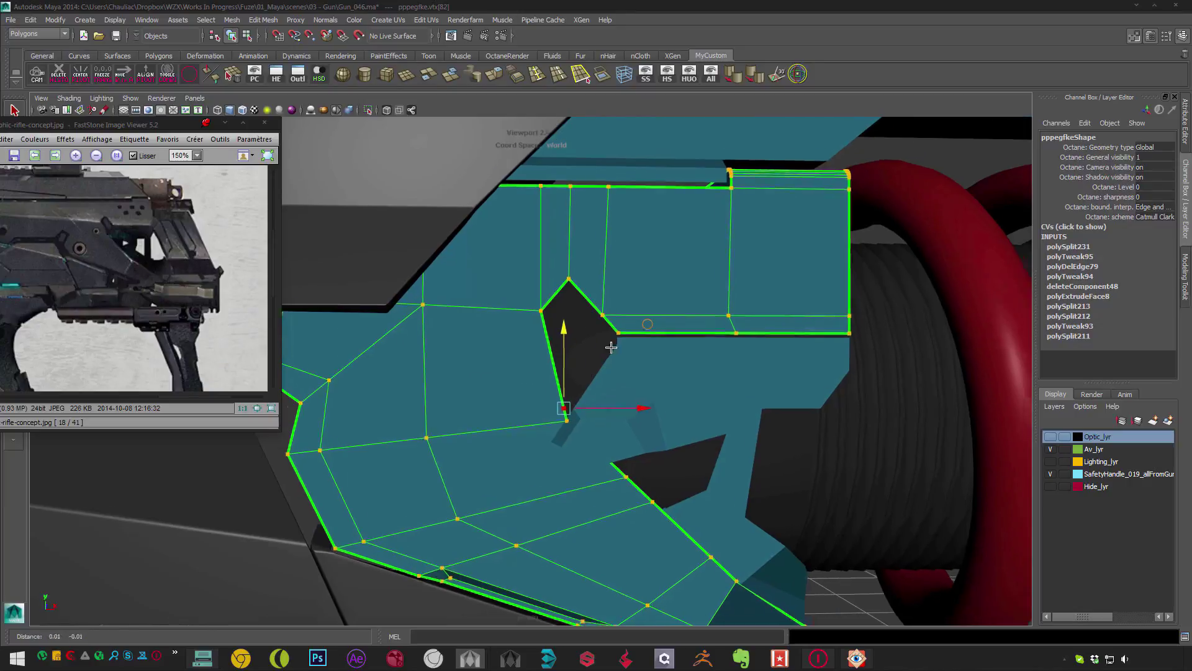
middle_click_drag(609, 338, 596, 327, "alt")
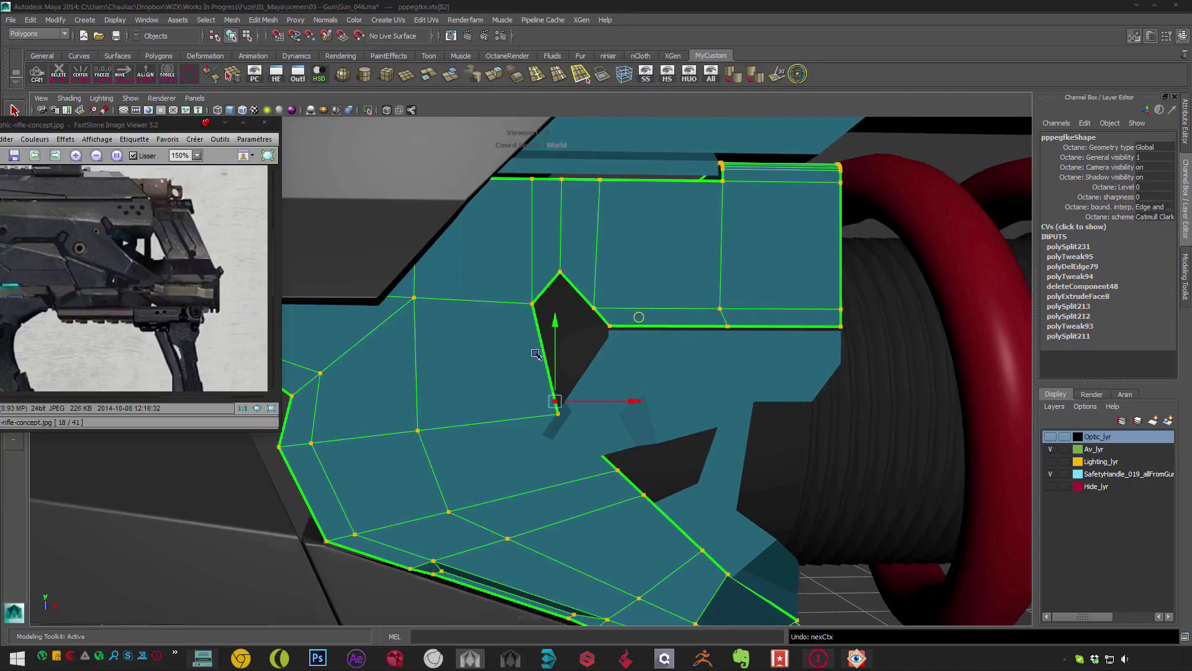
left_click(554, 396)
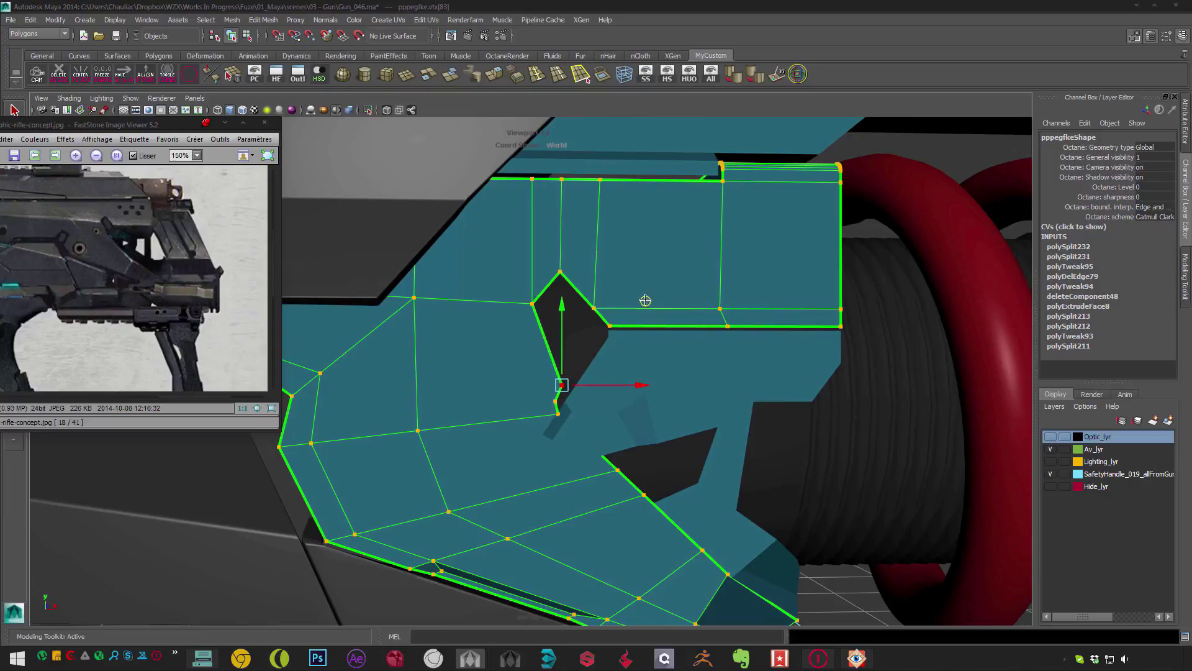
left_click(547, 341)
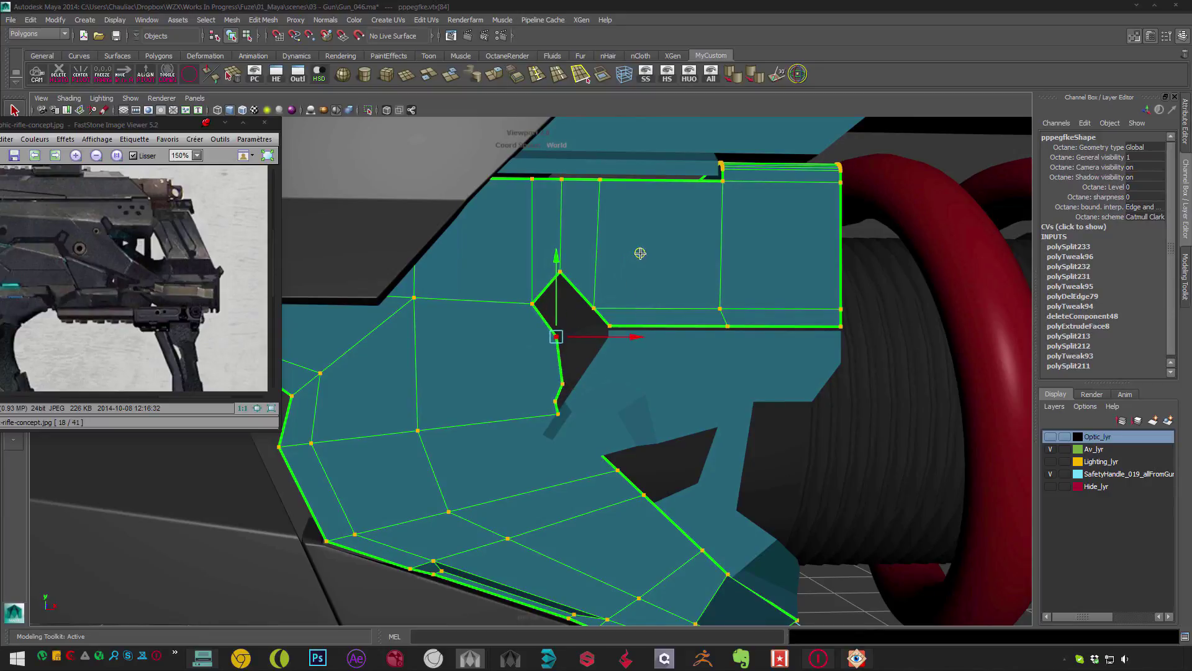
right_click_drag(625, 315, 532, 372, "alt")
key("Escape")
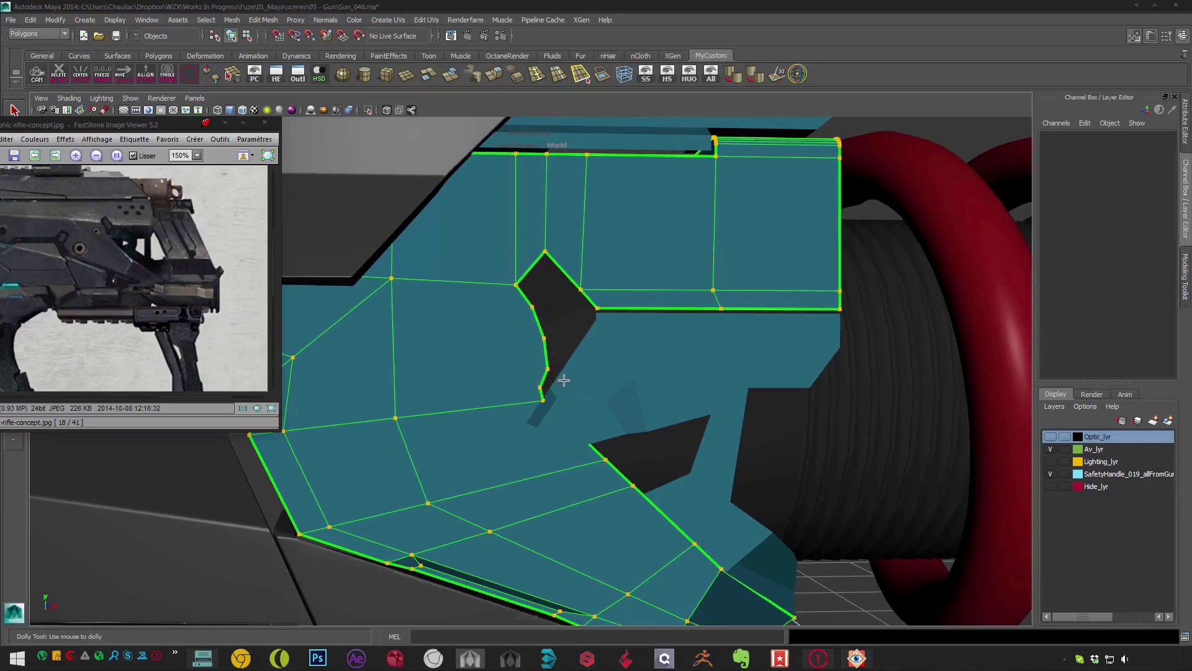
- Remove the upper added points from the notch's slanted edge, keeping only the two near its narrow end
key("ctrl+z")
key("ctrl+z")
key("ctrl+z")
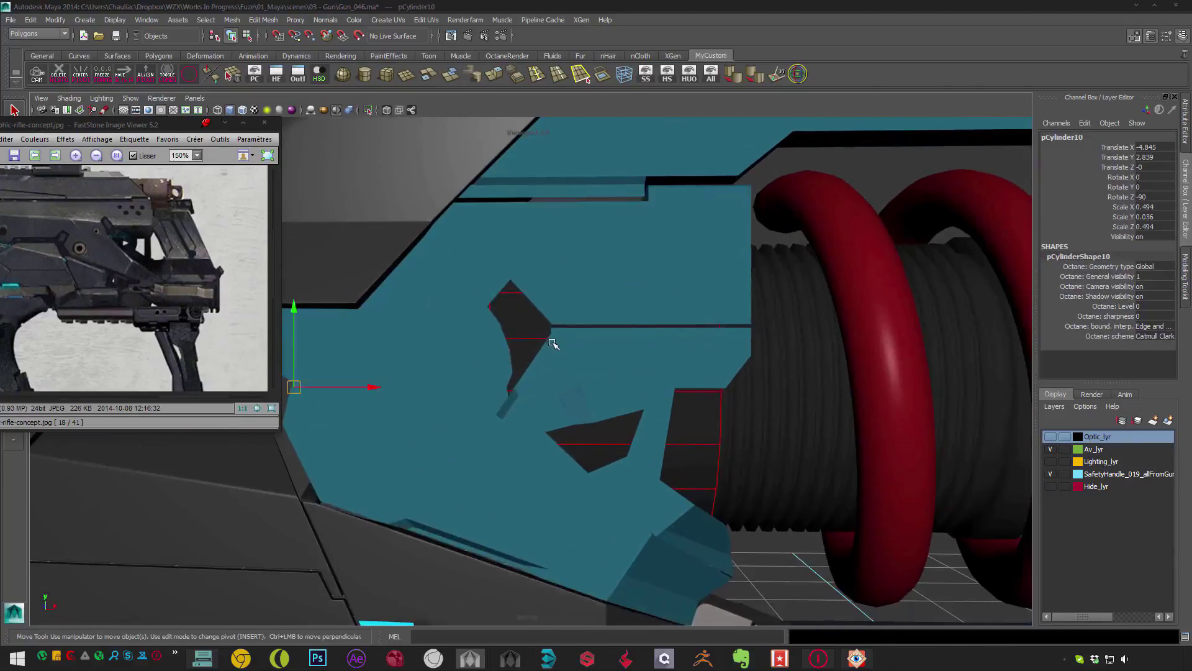
key("shift+z")
key("shift+z")
key("shift+z")
key("shift+z")
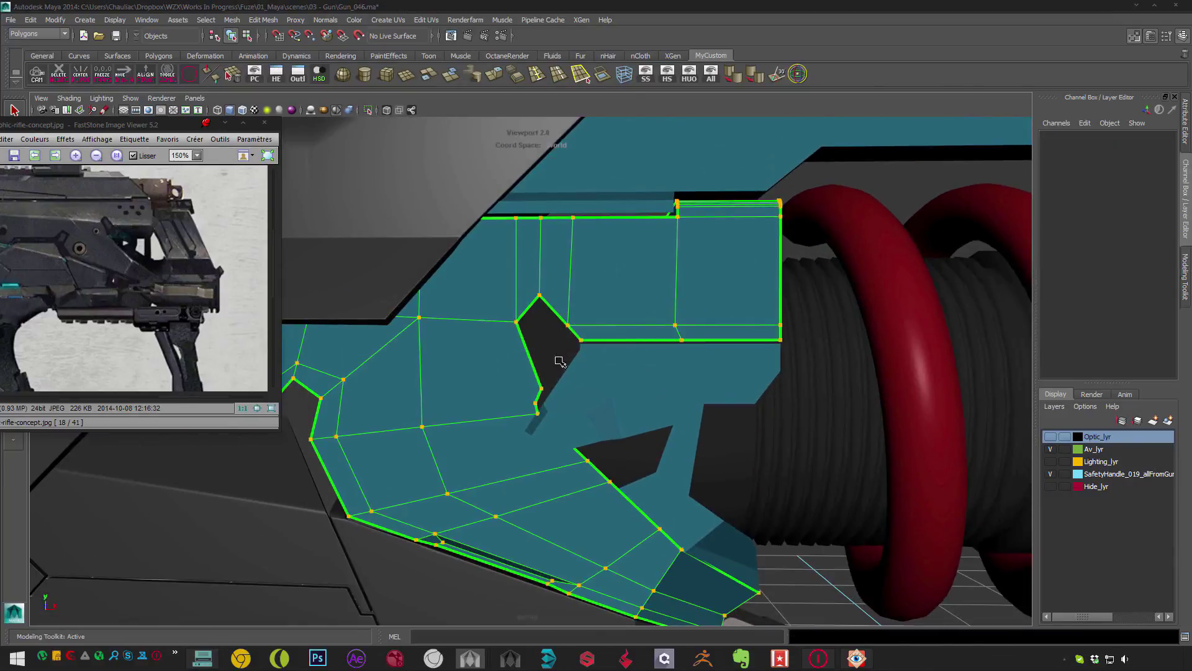
- Refine the two added points at the narrow lower end of the notch
middle_click_drag(571, 369, 577, 384, "alt")
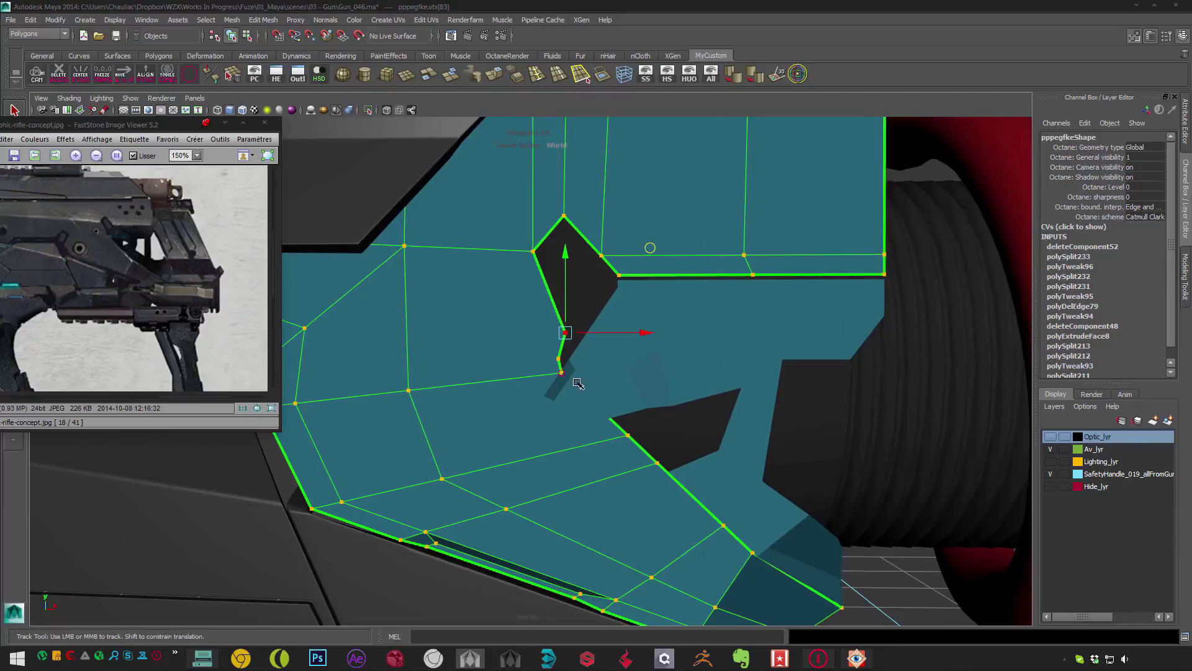
key("ctrl+z")
key("ctrl+z")
key("ctrl+z")
key("ctrl+z")
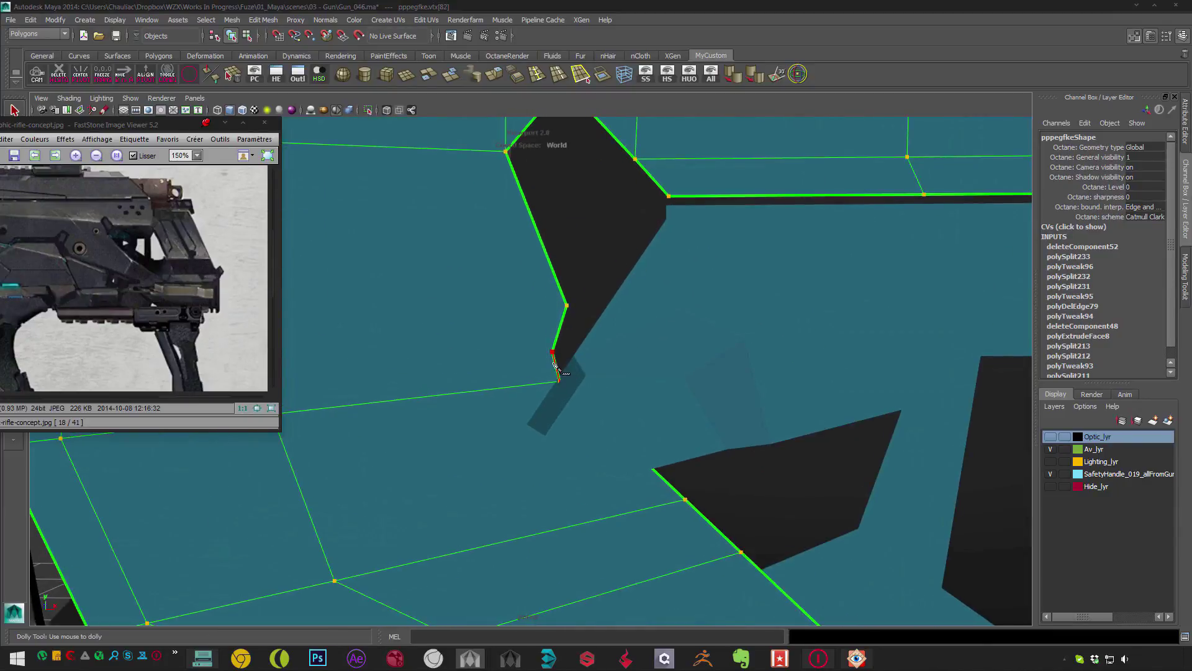
key("shift+z")
key("shift+z")
key("shift+z")
key("shift+z")
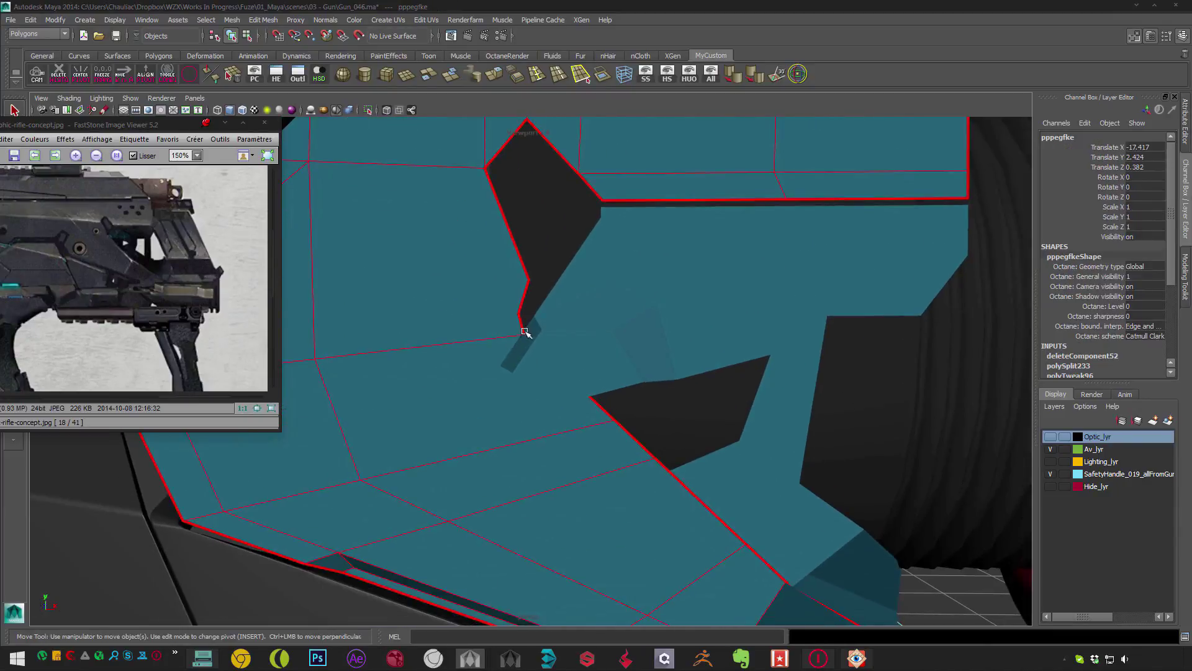
key("ctrl+z")
key("ctrl+z")
key("ctrl+z")
key("ctrl+z")
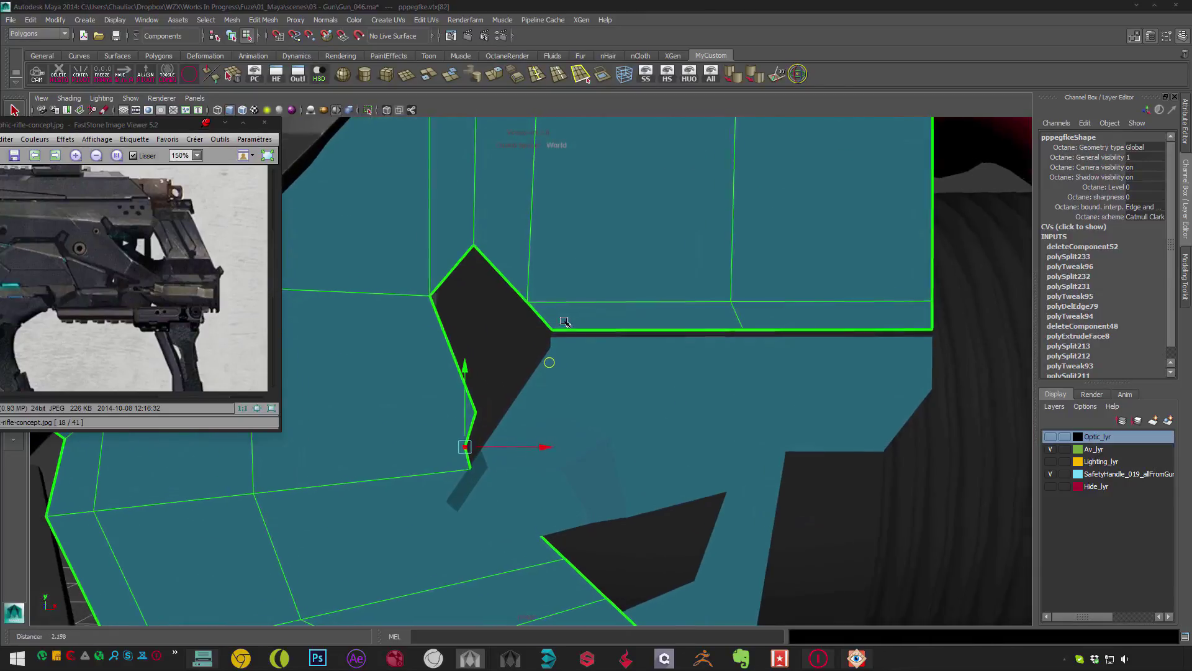
- Delete the edges meeting the notch's short slanted side and recut them from a new point on that side
key("ctrl+z")
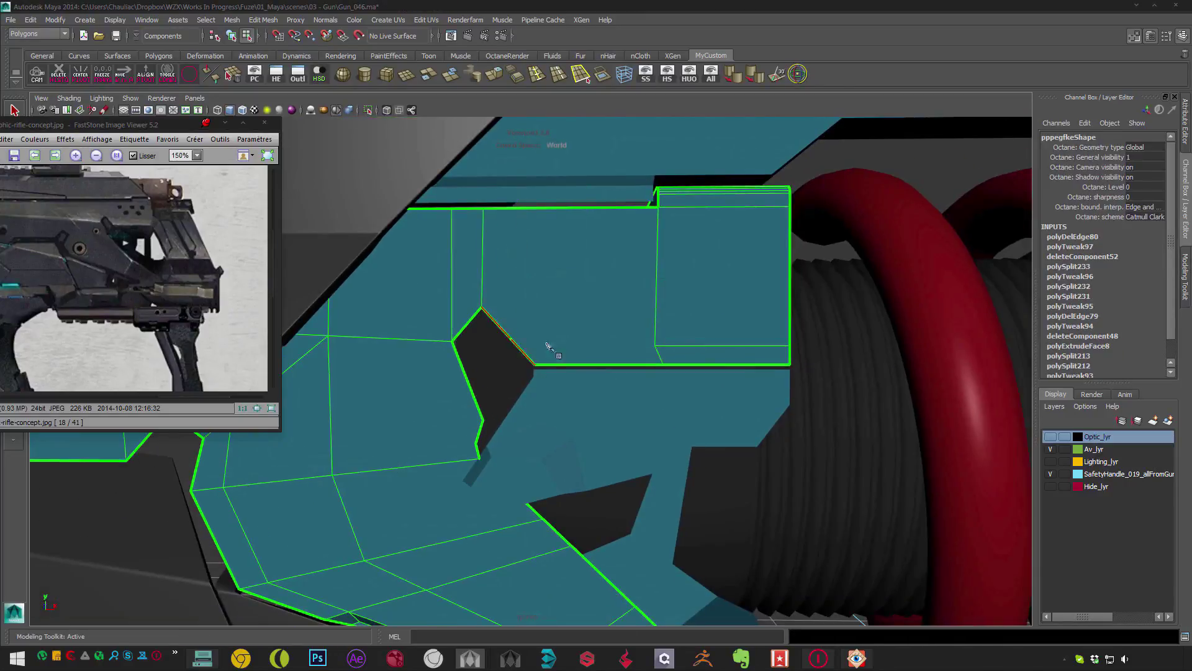
key("shift+z")
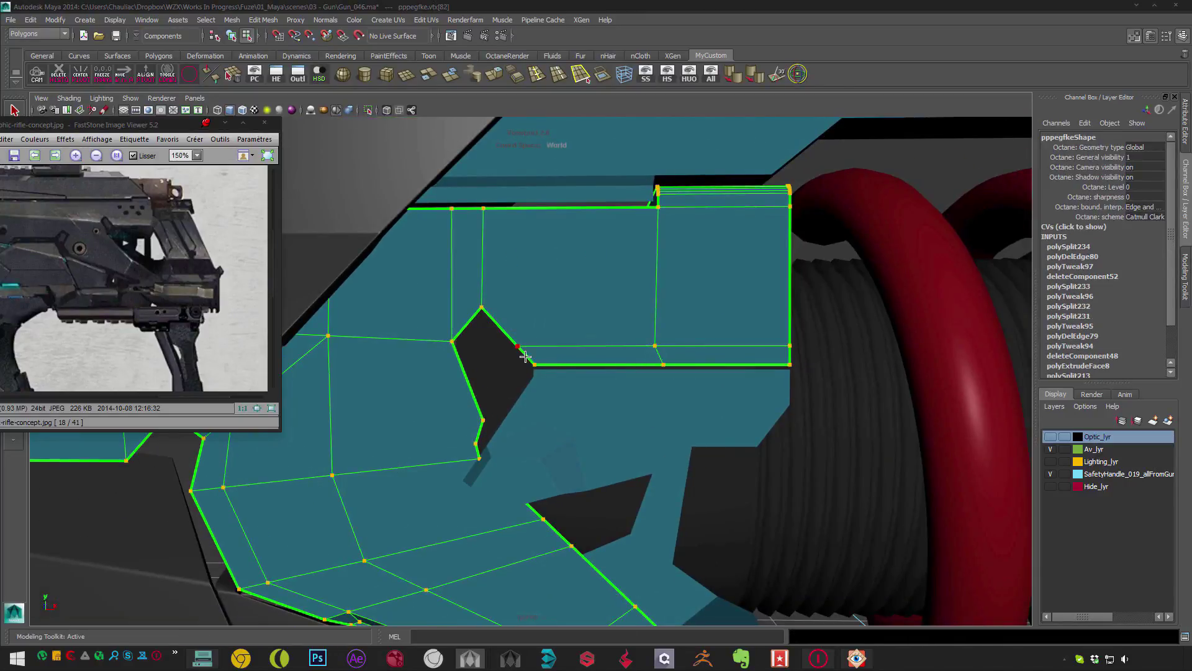
left_click(516, 209)
middle_click_drag(516, 214, 496, 336, "alt")
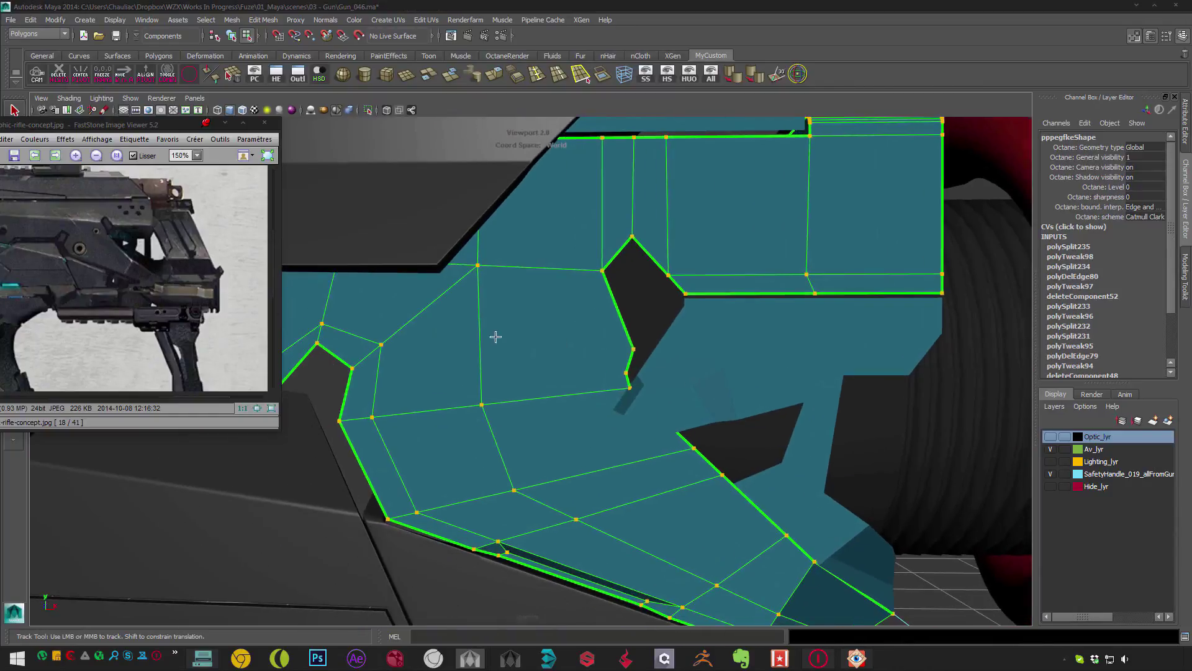
- Cut two edges from the notch's added points across to the neighbouring vertical edge of the panel
left_click(481, 317)
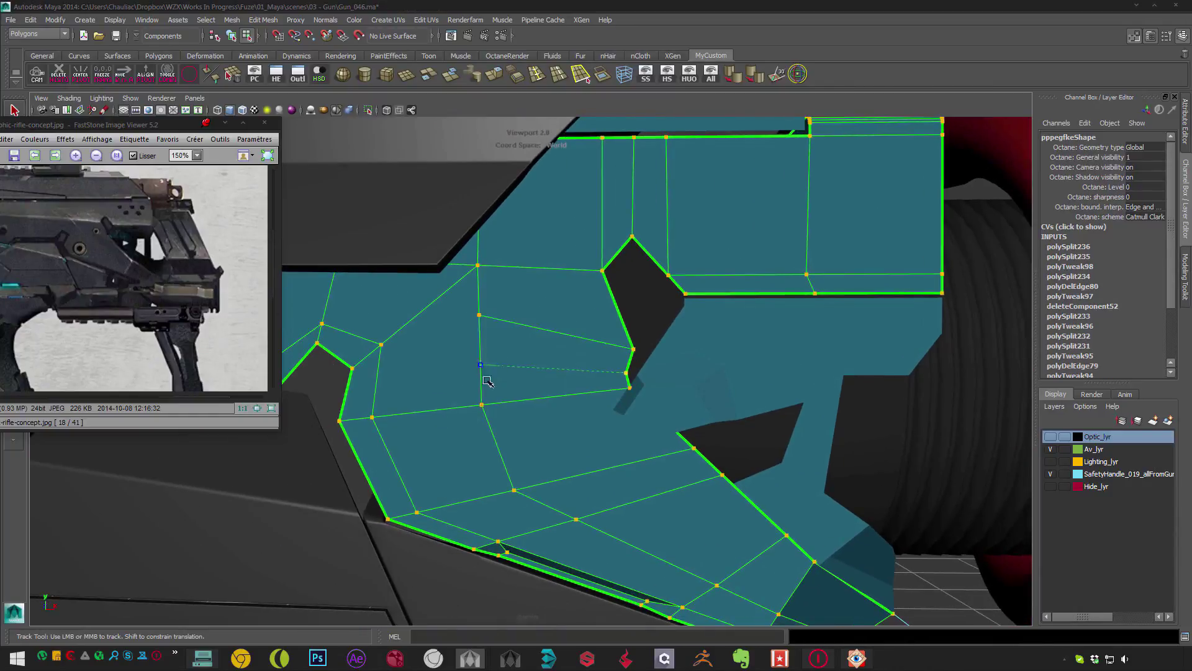
key("Return")
middle_click_drag(488, 381, 454, 266, "alt")
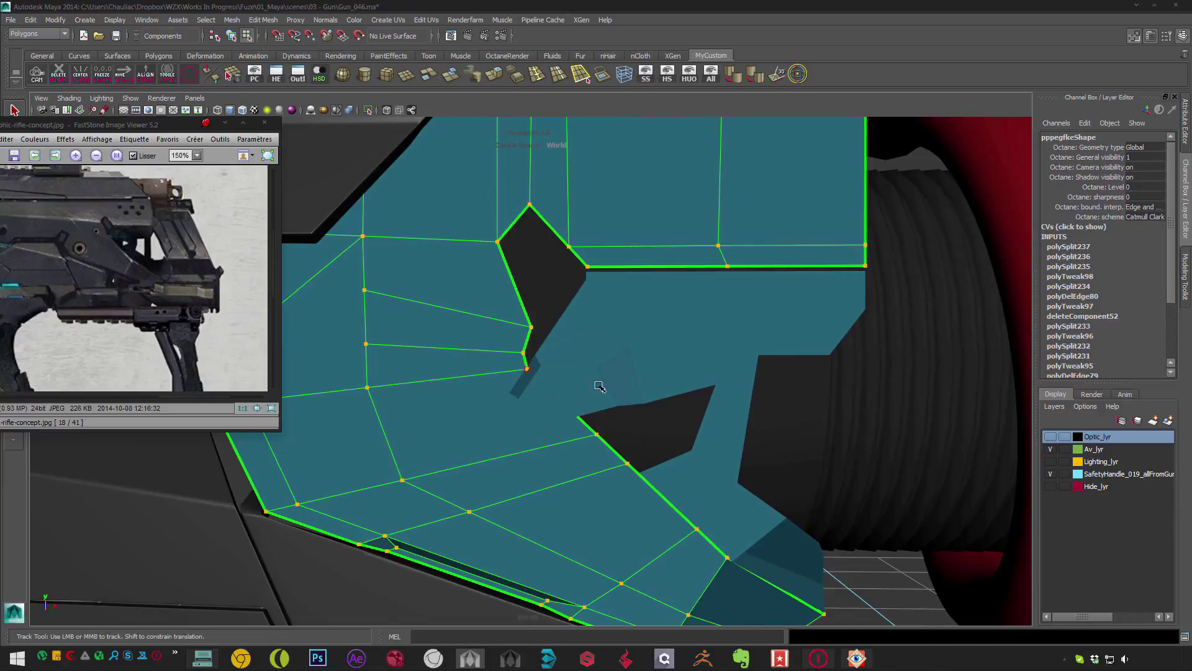
- Delete the two slanted cross edges on the lower panel section and cut replacement edges to its outer diagonal border
mouse_move(599, 386)
middle_mouse_down("alt")
mouse_move(604, 404)
mouse_move(562, 411)
mouse_move(613, 401)
middle_mouse_up("alt")
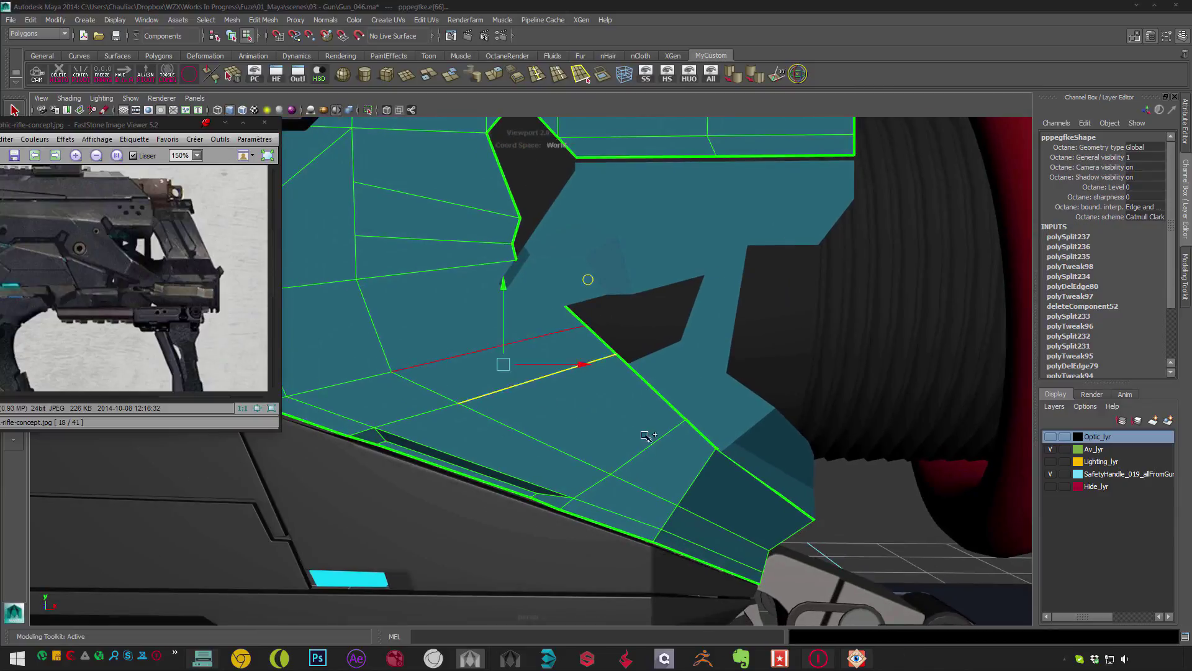
key("Delete")
left_click(681, 428)
key("Return")
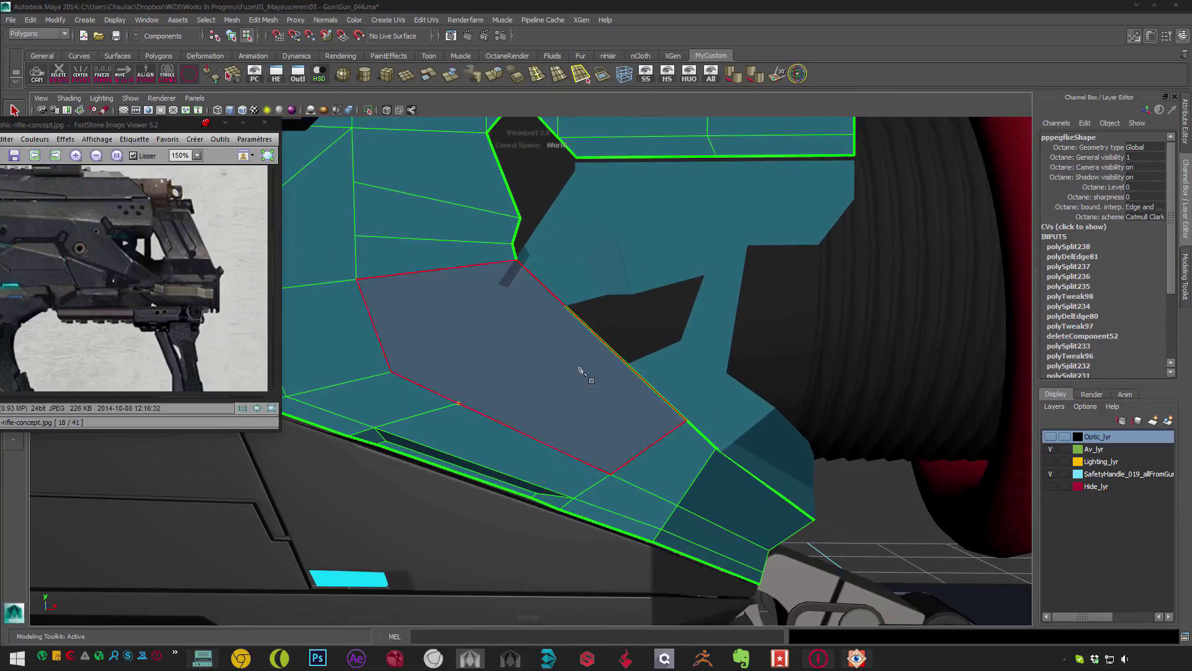
left_click(605, 347)
key("Return")
- Select the adjoining blue bracket piece beside the barrel and delete the short cross edge on its lower arm
left_click_drag(570, 311, 487, 341, "alt")
key("F8")
left_click(532, 338)
key("w")
scroll(508, 346, "up", 3)
key("F10")
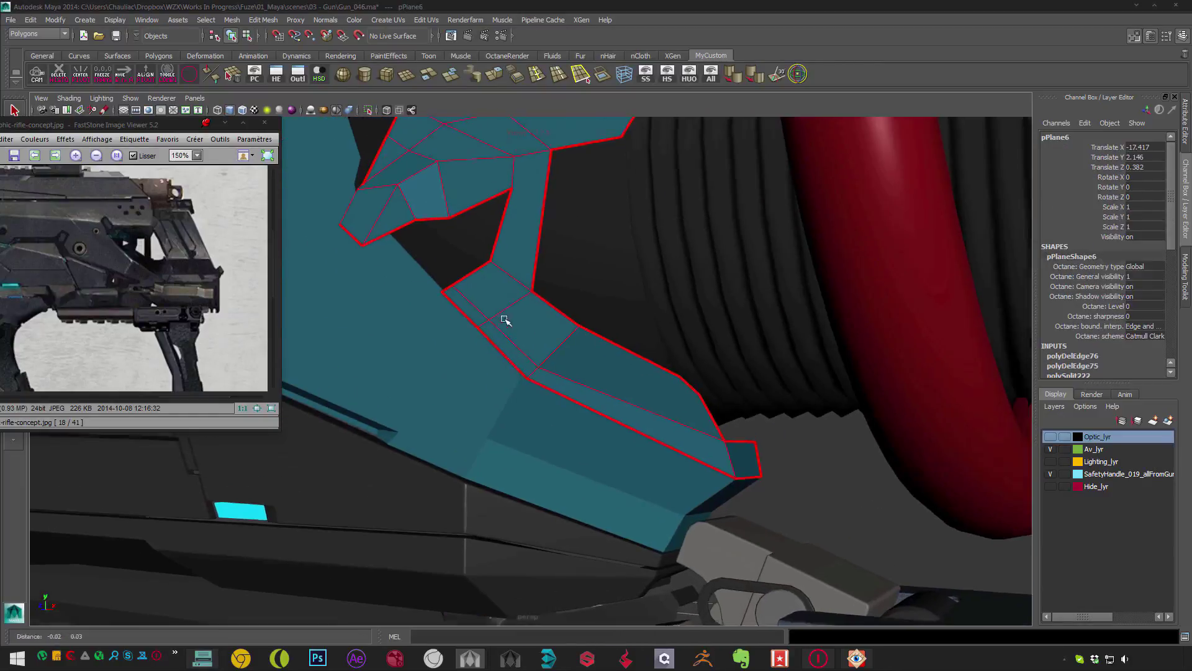
left_click(505, 317)
key("ctrl+Delete")
- With wireframe shown over shading, move the bracket's lower-arm border vertices onto the adjoining panel's edge and delete the arm's lengthwise interior edge
left_click(242, 110)
scroll(418, 295, "down", 2)
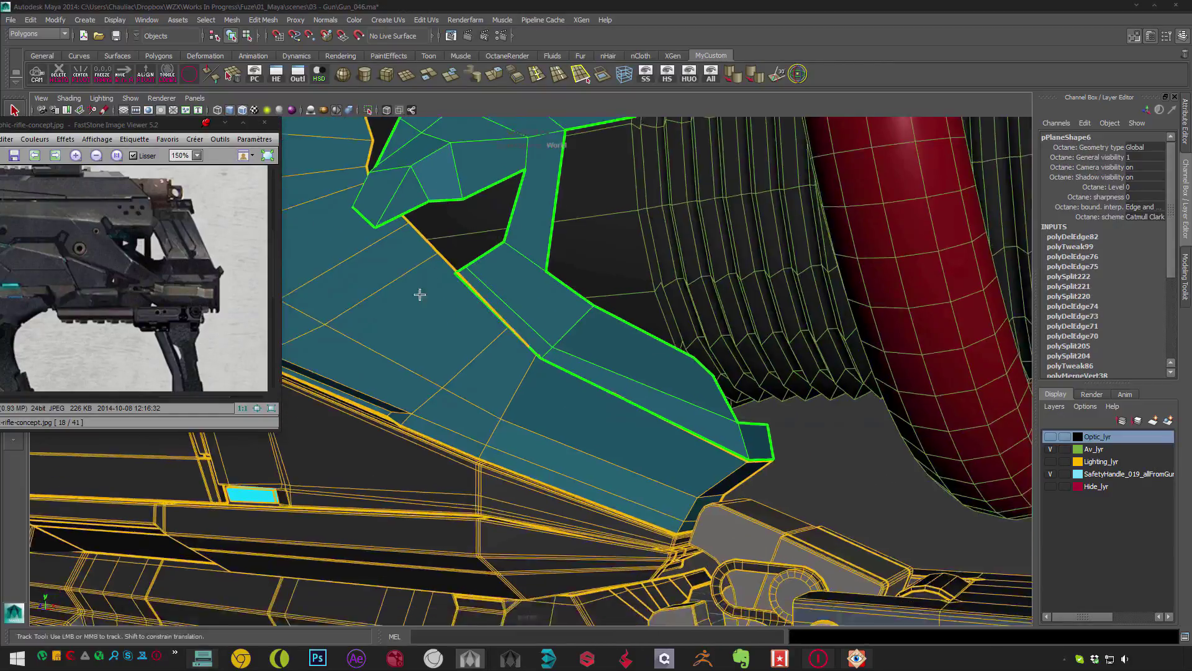
scroll(418, 295, "up", 4)
left_click(538, 350)
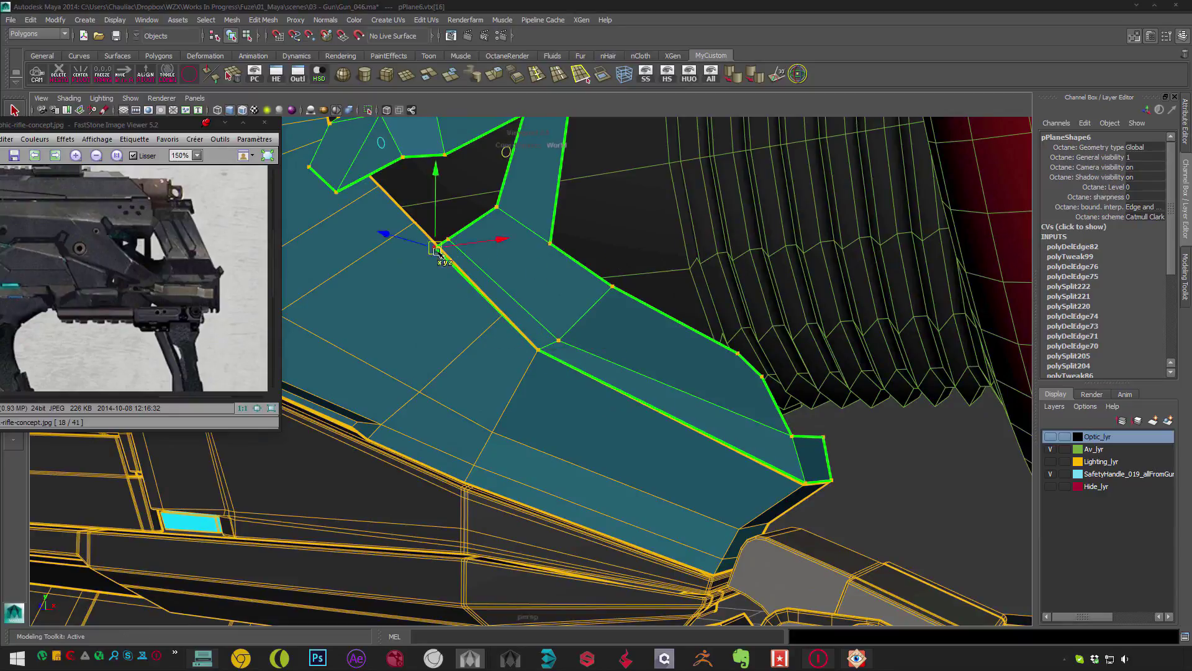
left_click_drag(437, 251, 514, 335, "alt")
key("ctrl+Delete")
- Chamfer the sharp inner corner of the bracket's notch by extruding its vertex and deleting the excess faces
right_click_drag(514, 336, 546, 373, "alt")
left_click_drag(546, 373, 565, 381, "alt")
left_click(559, 345)
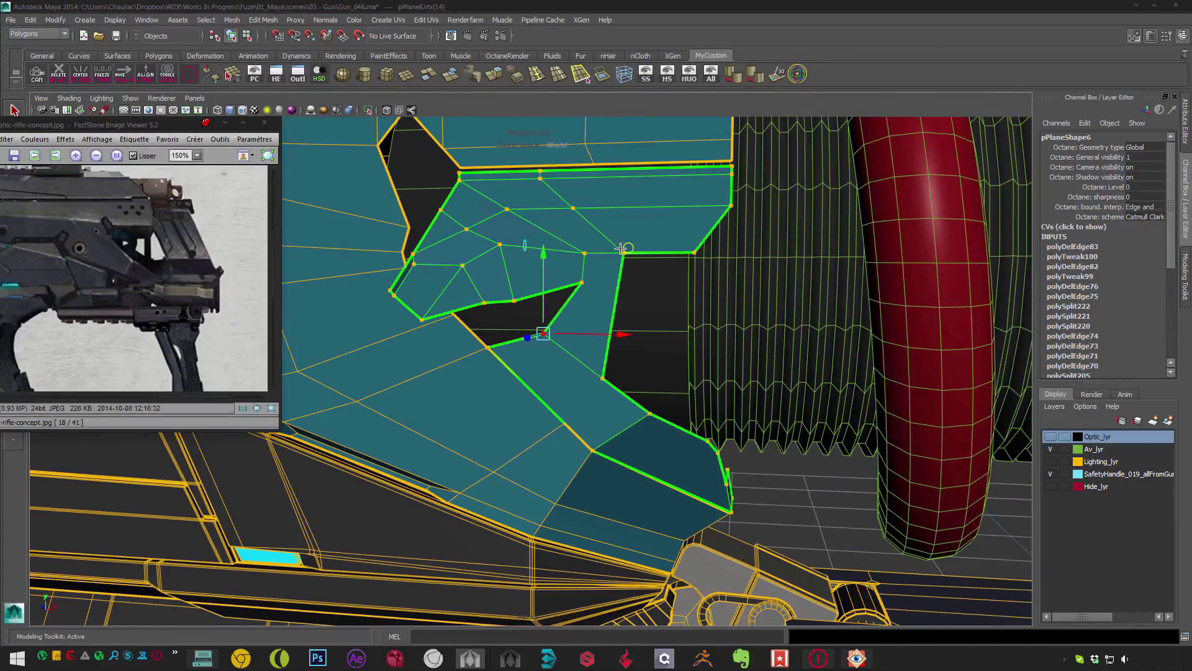
key("Delete")
left_click_drag(601, 337, 639, 431, "alt")
- Slide the lower arm's outer cross-edge vertex toward the elbow and move its inner border vertices to leave a thin gap beside the panel
left_click(641, 426)
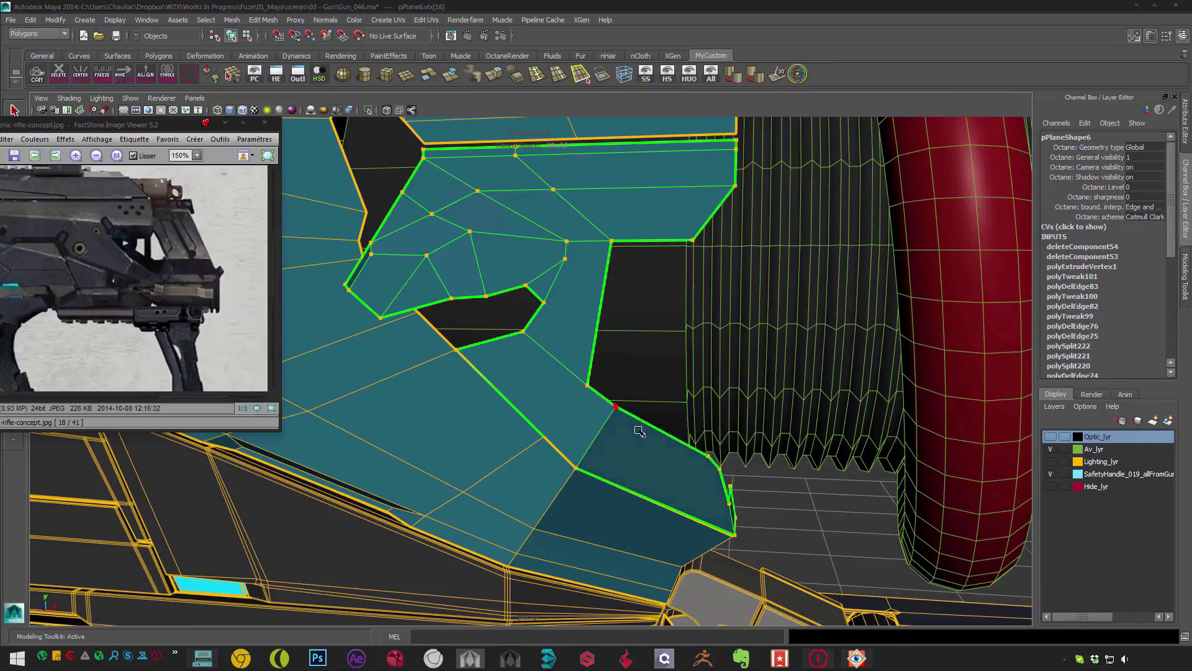
right_click_drag(640, 433, 579, 405, "alt")
key("F8")
left_click_drag(579, 406, 590, 418, "alt")
key("F8")
left_click(630, 432)
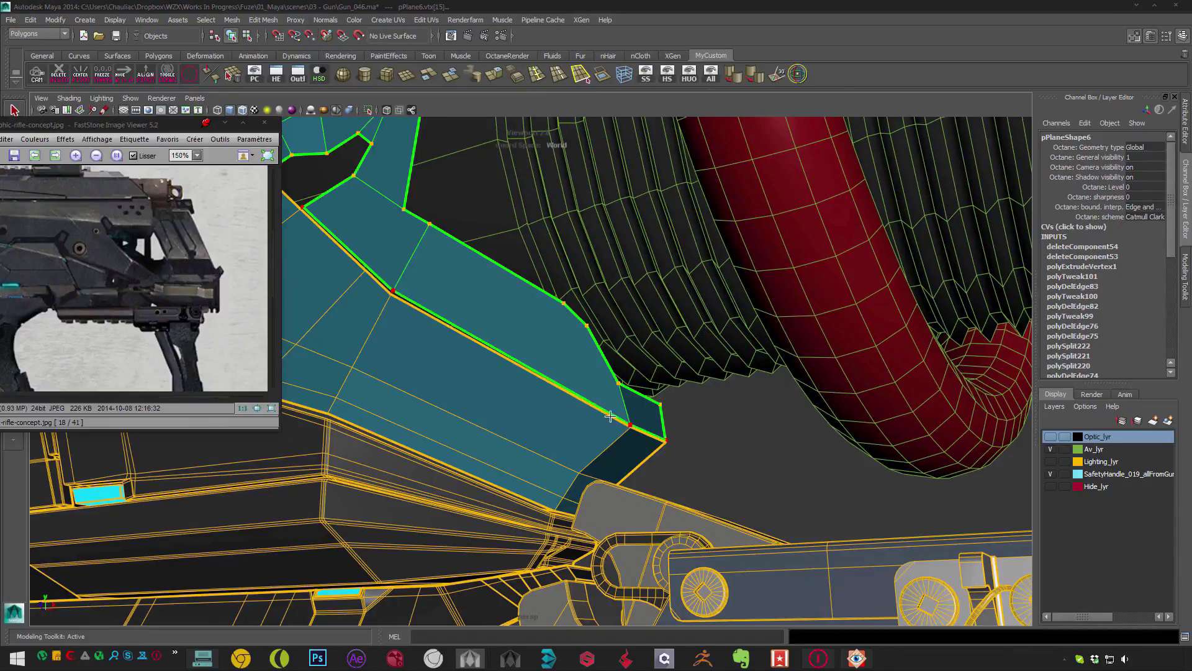
left_click_drag(682, 473, 564, 319, "alt")
middle_click_drag(565, 319, 517, 365, "alt")
left_click_drag(517, 365, 502, 401, "alt")
- Cut the bracket's pointed tip parallel to its outer edge and delete the resulting narrow strip face
left_click(502, 401)
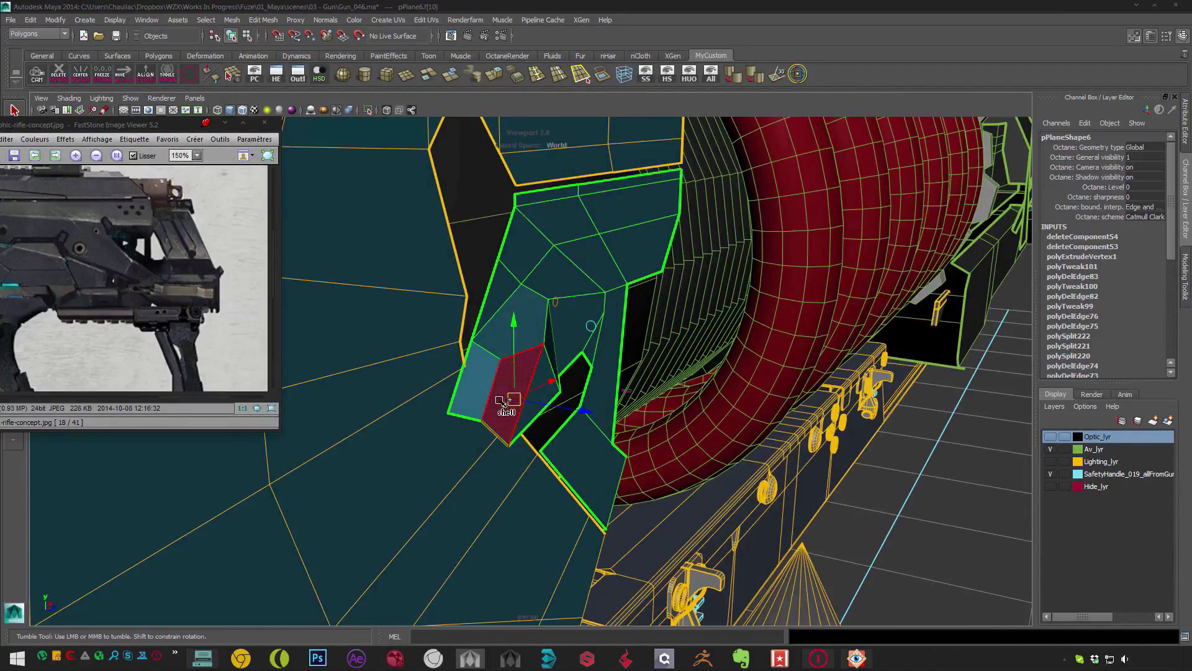
left_click_drag(591, 390, 514, 376, "alt")
left_click(577, 409)
left_click(514, 376)
key("F9")
left_click(510, 380)
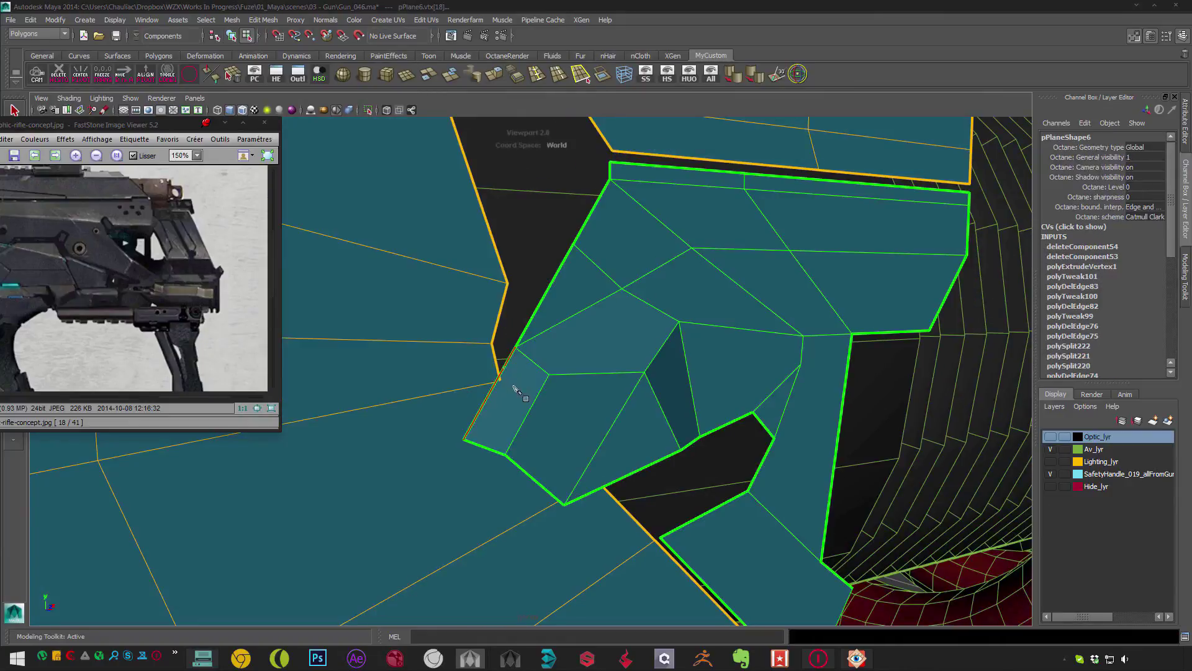
left_click_drag(486, 448, 546, 375)
right_click_drag(546, 376, 552, 384, "alt")
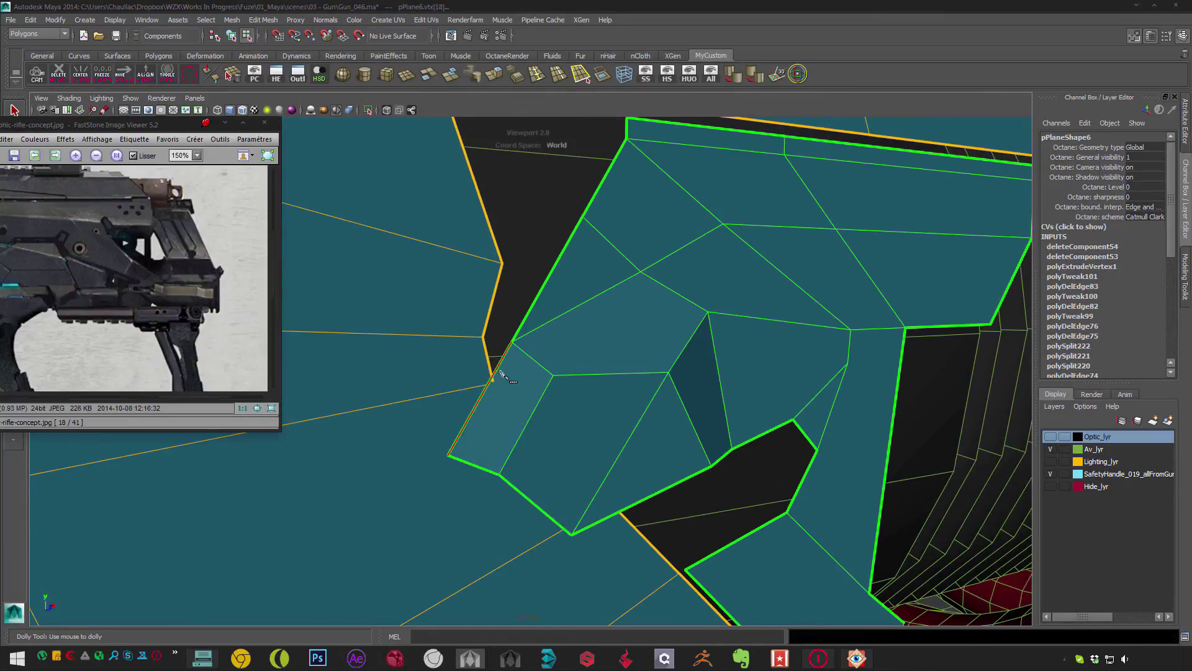
key("Return")
left_click(519, 409)
left_click(475, 464)
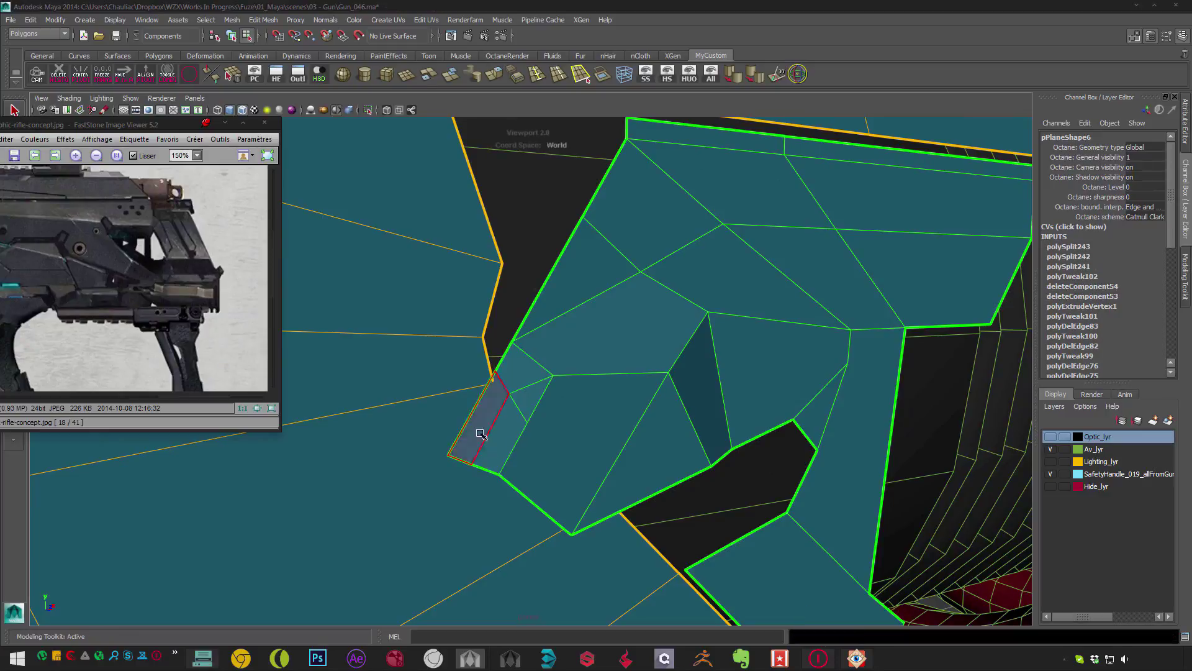
key("Return")
- Merge the leftover vertices at the bracket's trimmed tip
left_click_drag(519, 433, 497, 393, "alt")
left_click(584, 425)
key("F8")
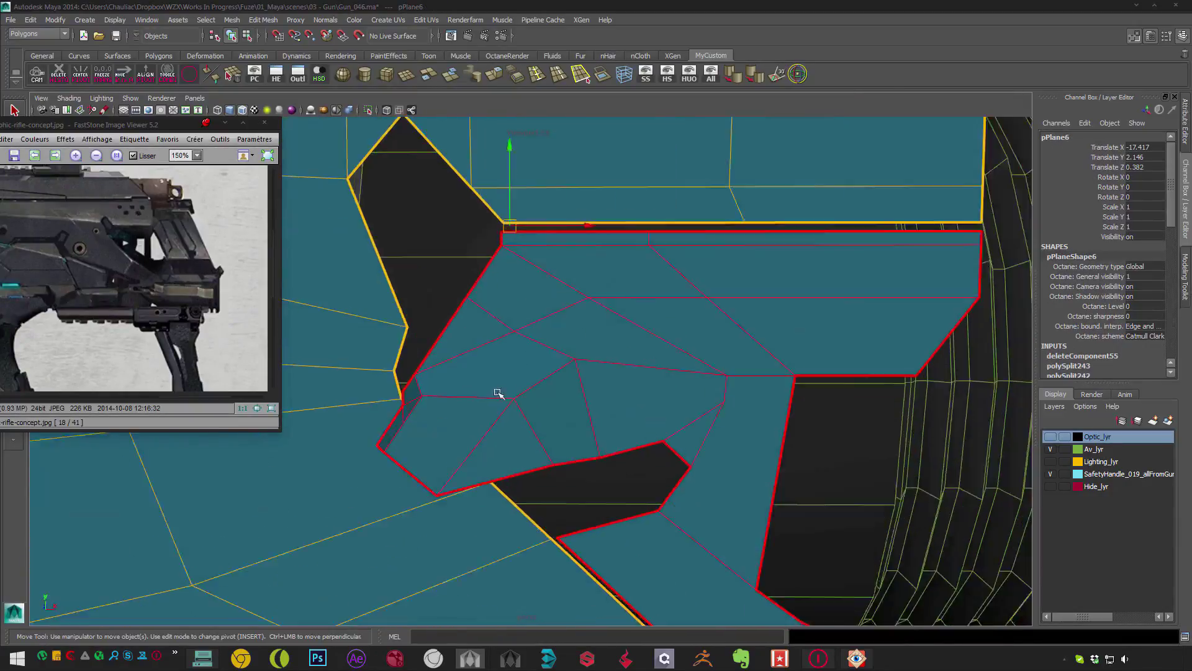
key("F9")
left_click_drag(474, 453, 460, 458)
key("F8")
left_click_drag(510, 371, 530, 342, "alt")
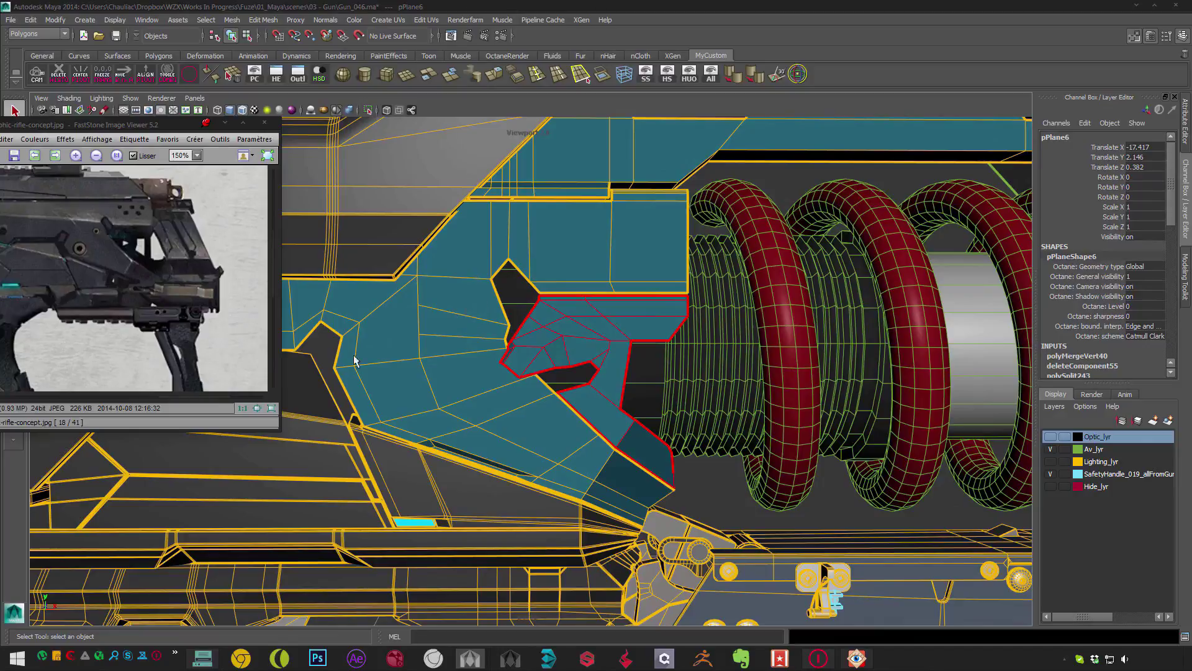
- Move the vertex on the slanted side of the main panel's notch to reshape the opening
left_click(399, 354)
left_click_drag(404, 382, 484, 300, "alt")
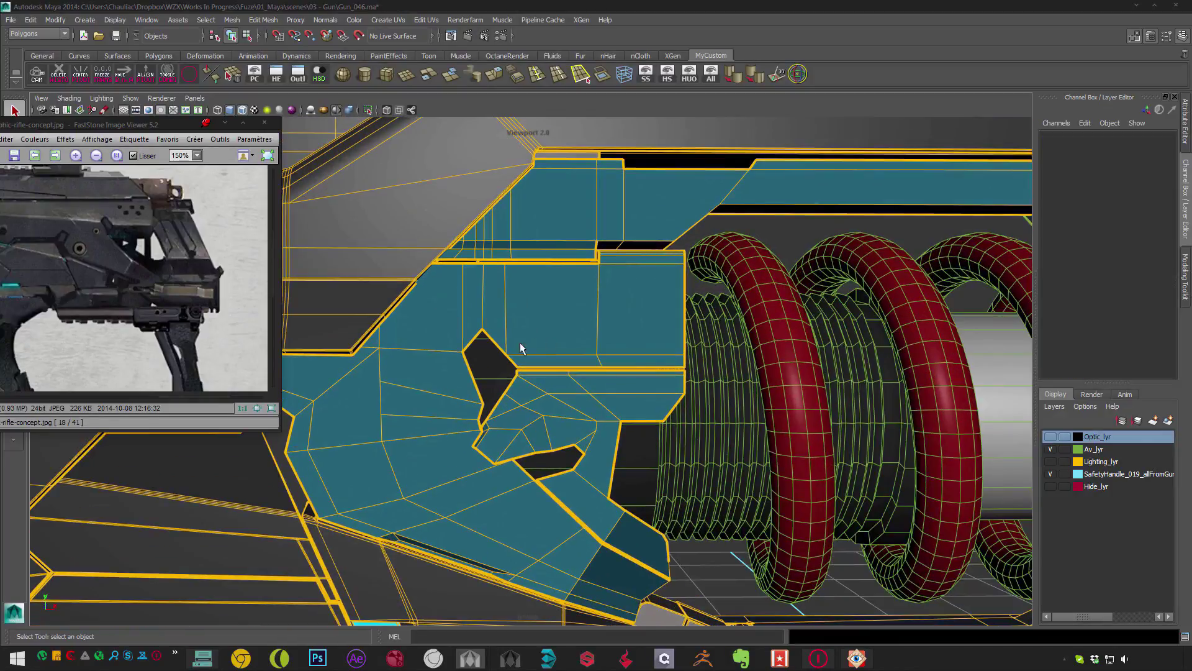
scroll(633, 333, "up", 8)
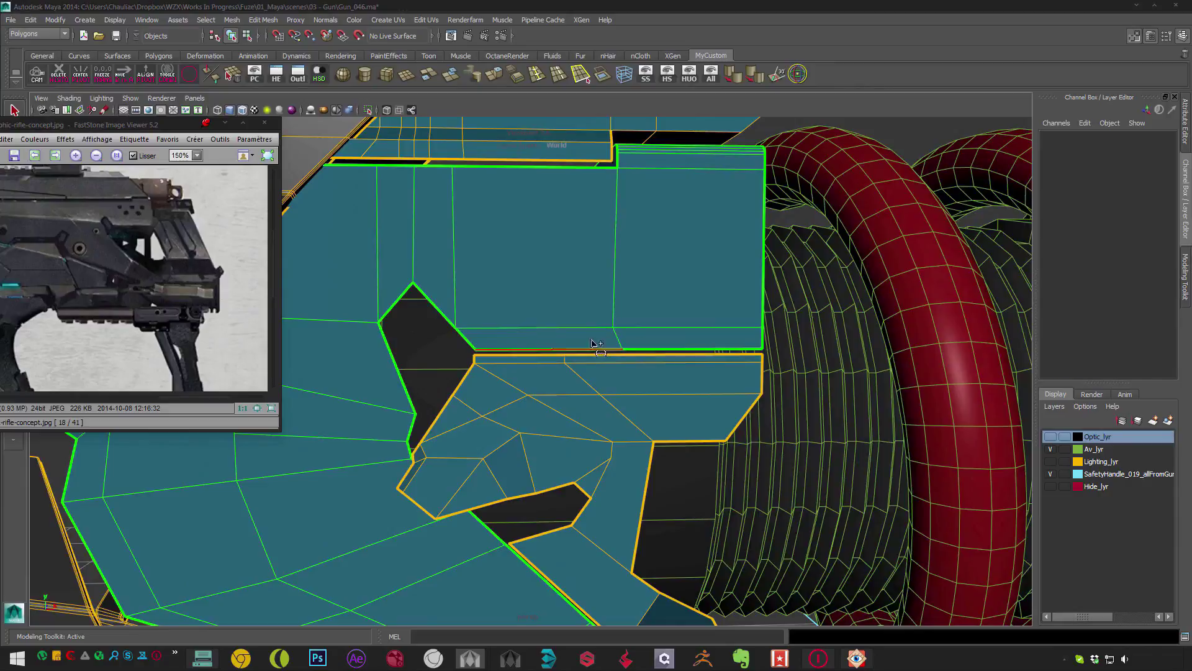
left_click(593, 344)
mouse_move(593, 344)
left_mouse_down("alt")
mouse_move(546, 267)
mouse_move(547, 346)
mouse_move(565, 267)
mouse_move(600, 375)
mouse_move(686, 311)
mouse_move(657, 354)
mouse_move(606, 345)
left_mouse_up("alt")
scroll(542, 333, "up", 2)
scroll(543, 333, "down", 2)
key("F9")
left_click(603, 349)
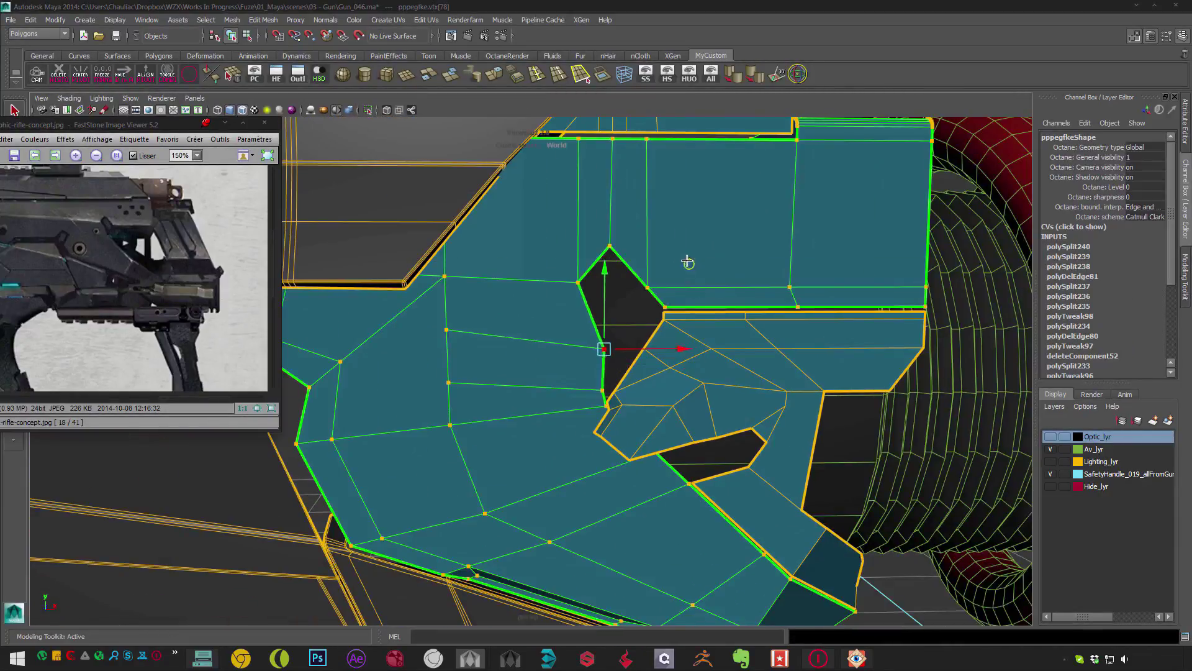
middle_click_drag(690, 262, 678, 299)
- Bridge two opposite edges of the main panel's notch to form a diamond face and extract it as a separate object
key("Down")
scroll(677, 298, "up", 1)
key("F10")
left_click(611, 280)
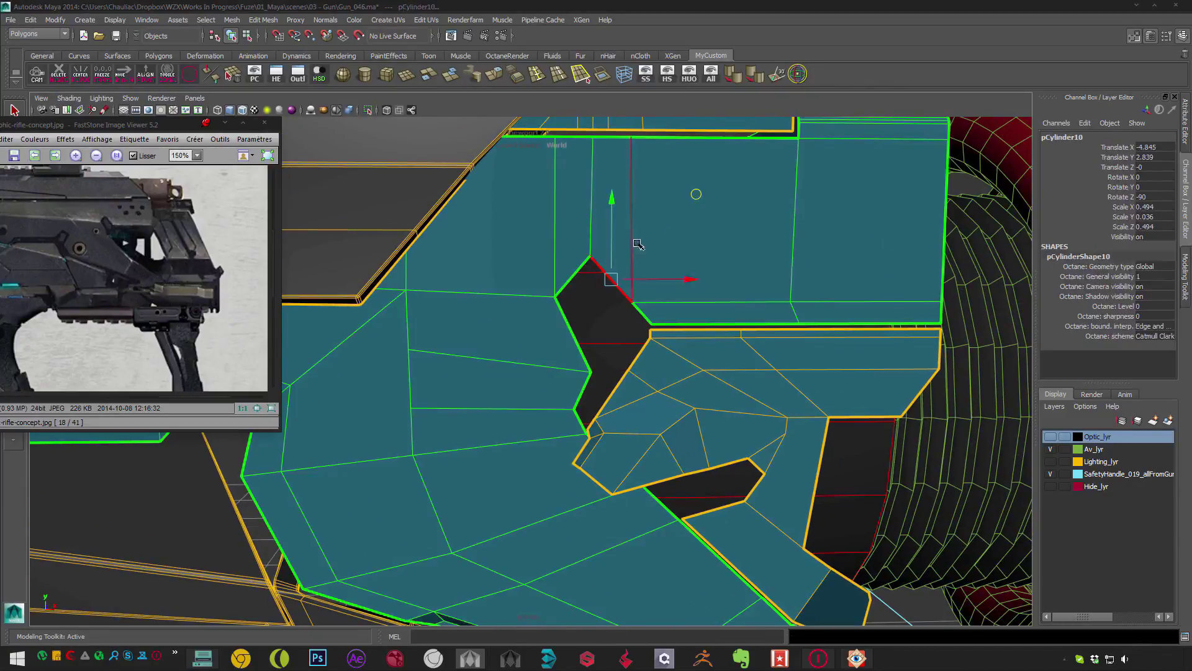
left_click(571, 336, "shift")
right_click_drag(572, 335, 597, 360, "shift")
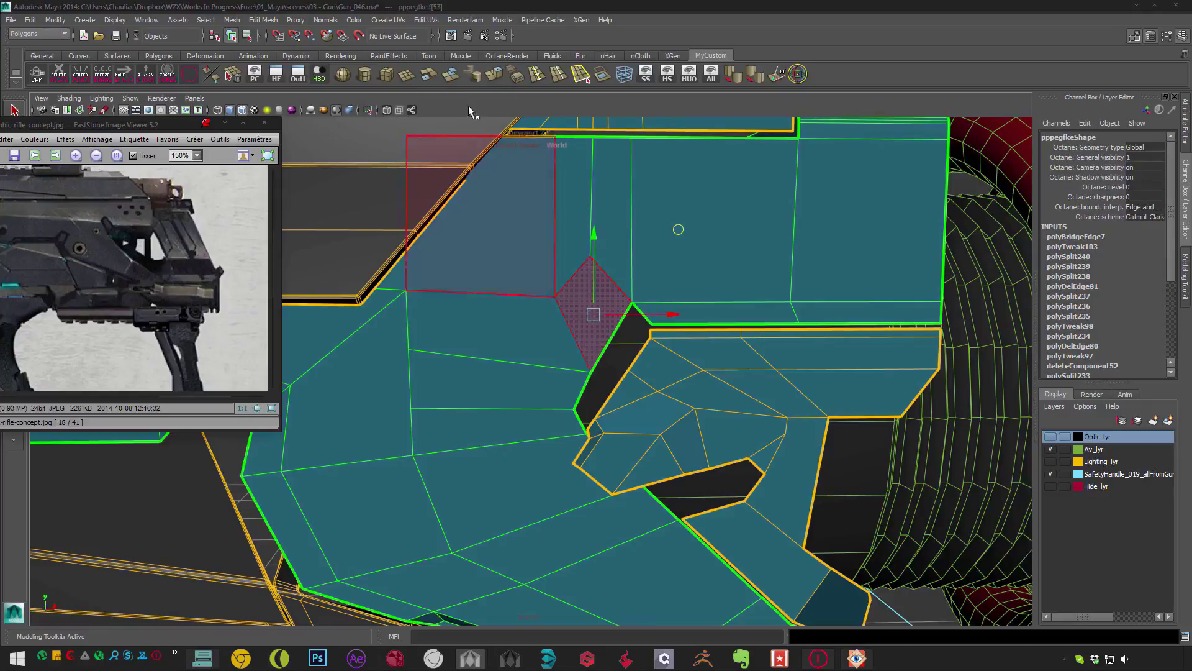
left_click(429, 74)
scroll(570, 294, "down", 1)
- Try to scale the extracted diamond piece down uniformly to about 0.86 and undo the scaling
key("r")
left_click_drag(578, 299, 570, 294)
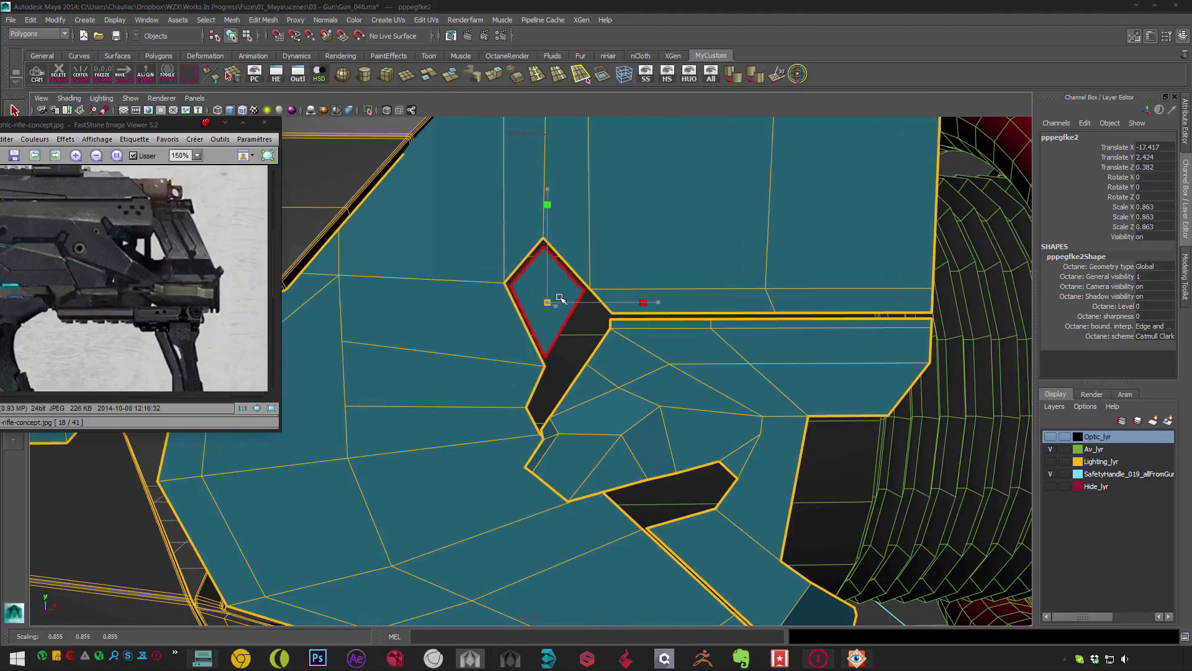
key("ctrl+z")
- Extrude the diamond piece's face inward with an offset of 0.005
key("w")
scroll(564, 299, "up", 3)
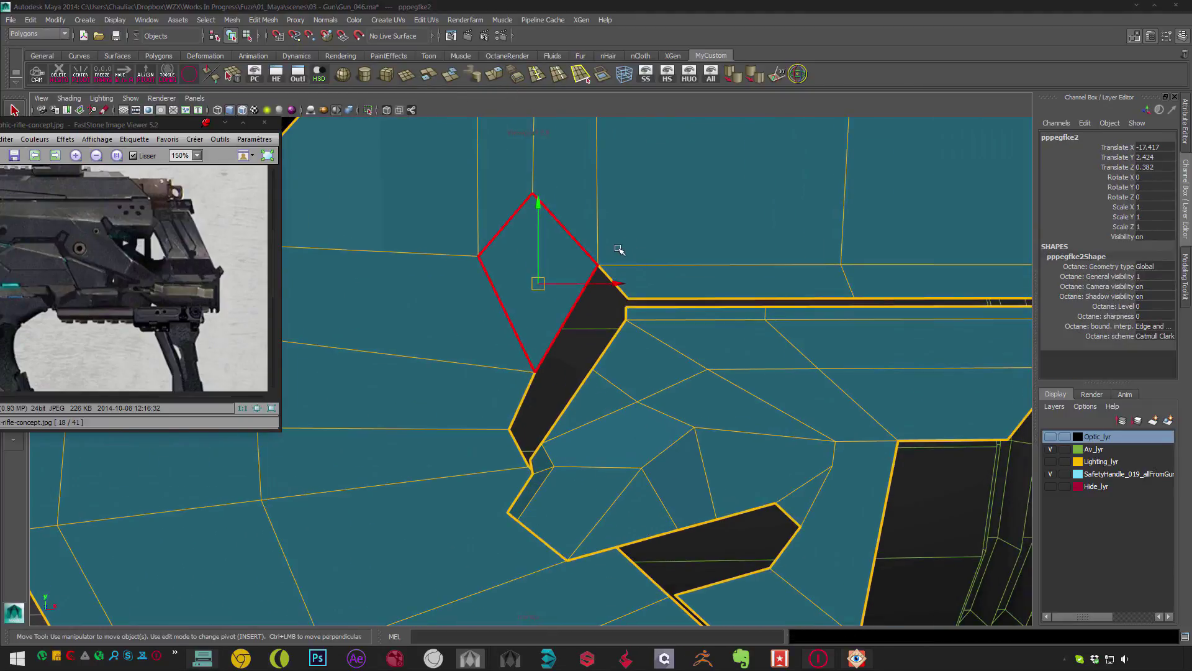
key("ctrl+F11")
key("ctrl+e")
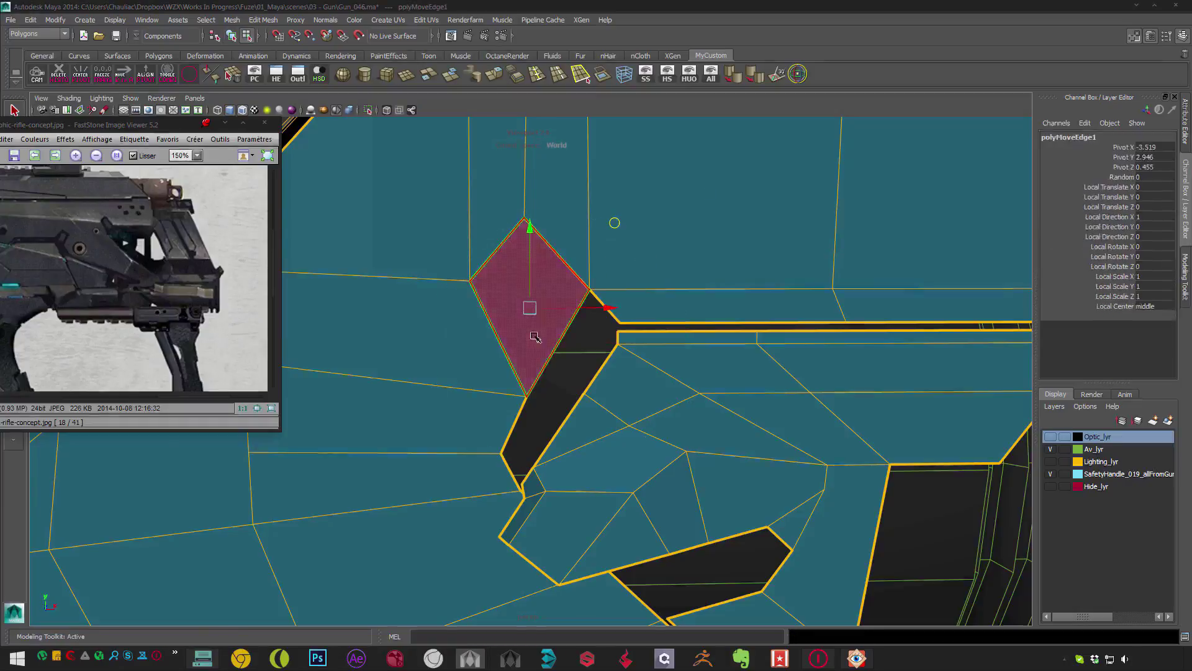
middle_click_drag(582, 323, 567, 360, "alt")
scroll(567, 360, "up", 1)
left_click_drag(674, 347, 677, 347)
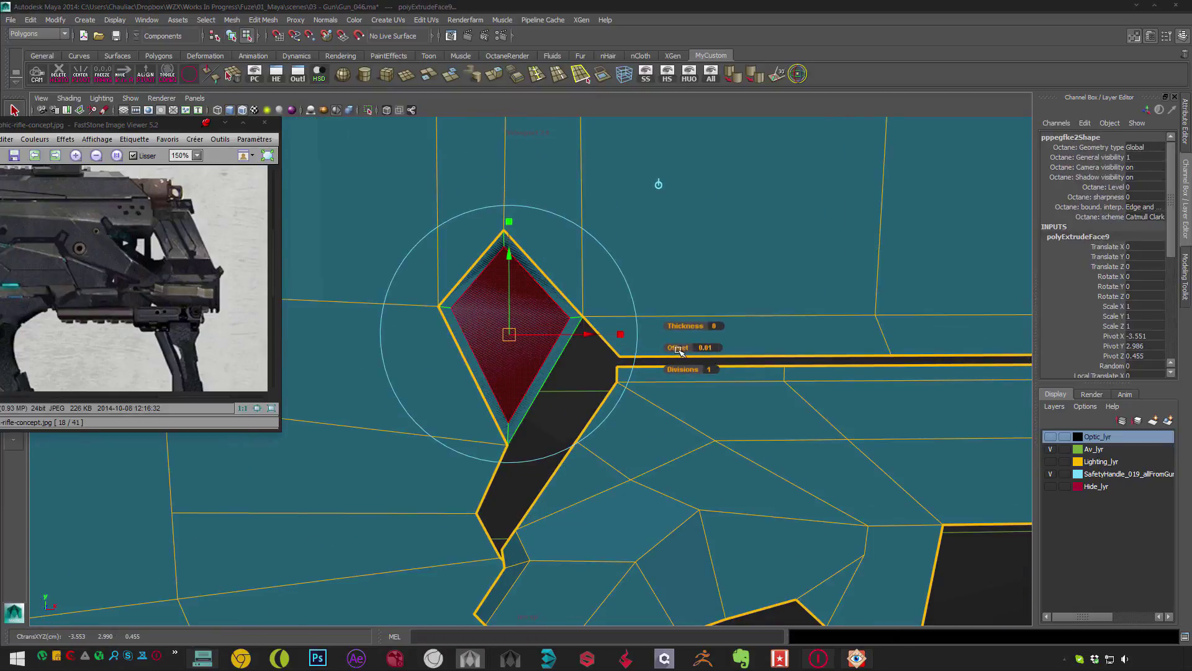
scroll(1156, 310, "down", 7)
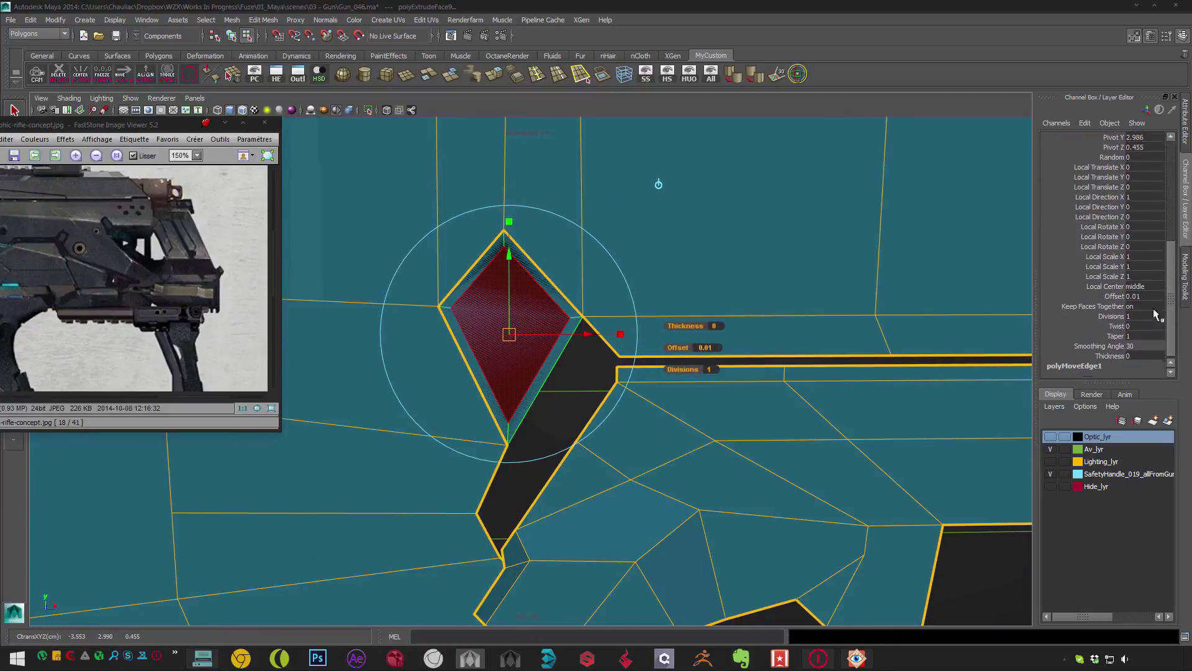
key("Return")
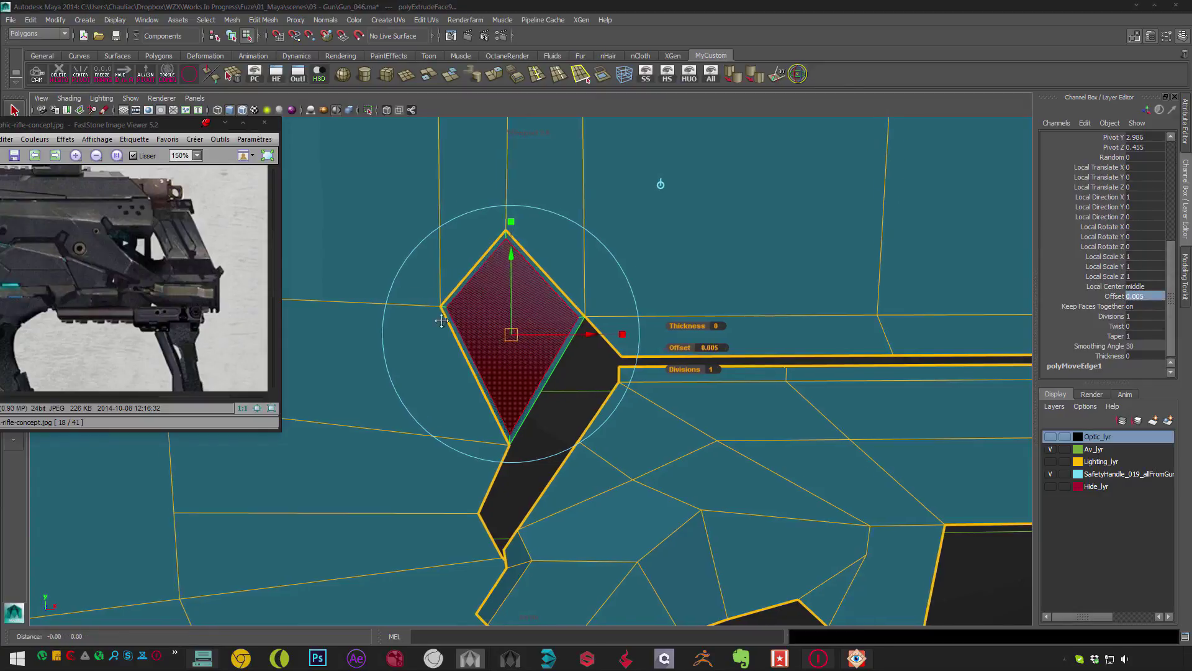
- Delete the thin border faces around the diamond's inset face to leave an even gap to the notch
scroll(495, 311, "up", 2)
scroll(480, 333, "down", 1)
scroll(480, 334, "down", 1)
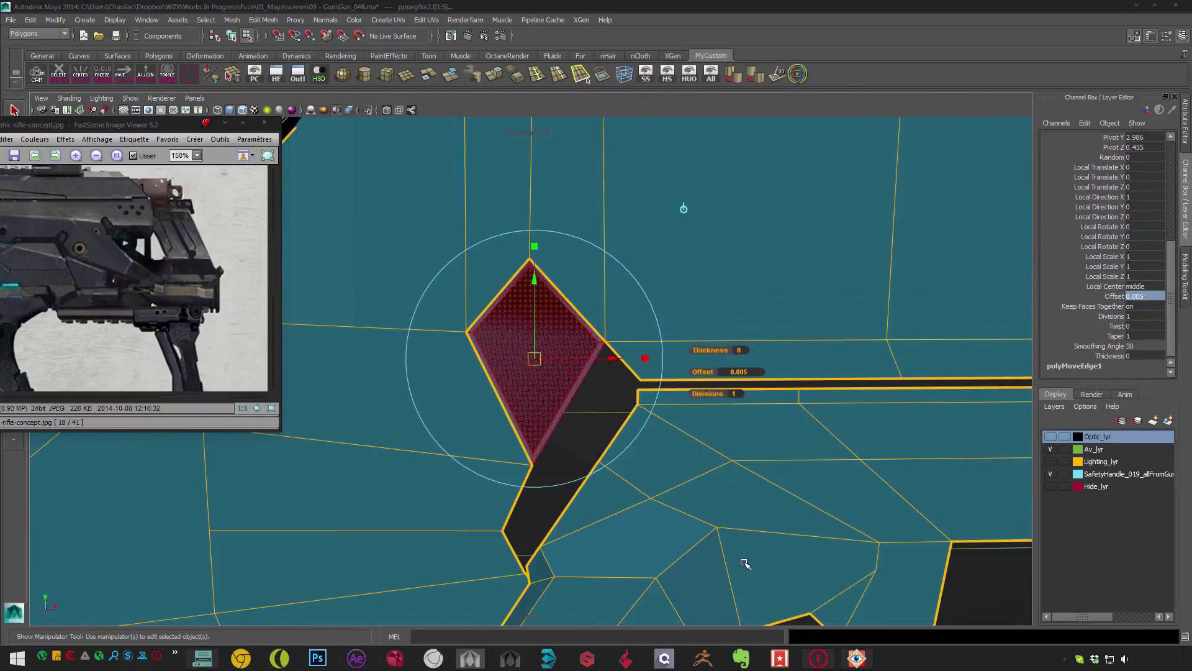
key("F8")
key("w")
scroll(543, 365, "up", 2)
scroll(543, 365, "down", 2)
scroll(570, 391, "down", 1)
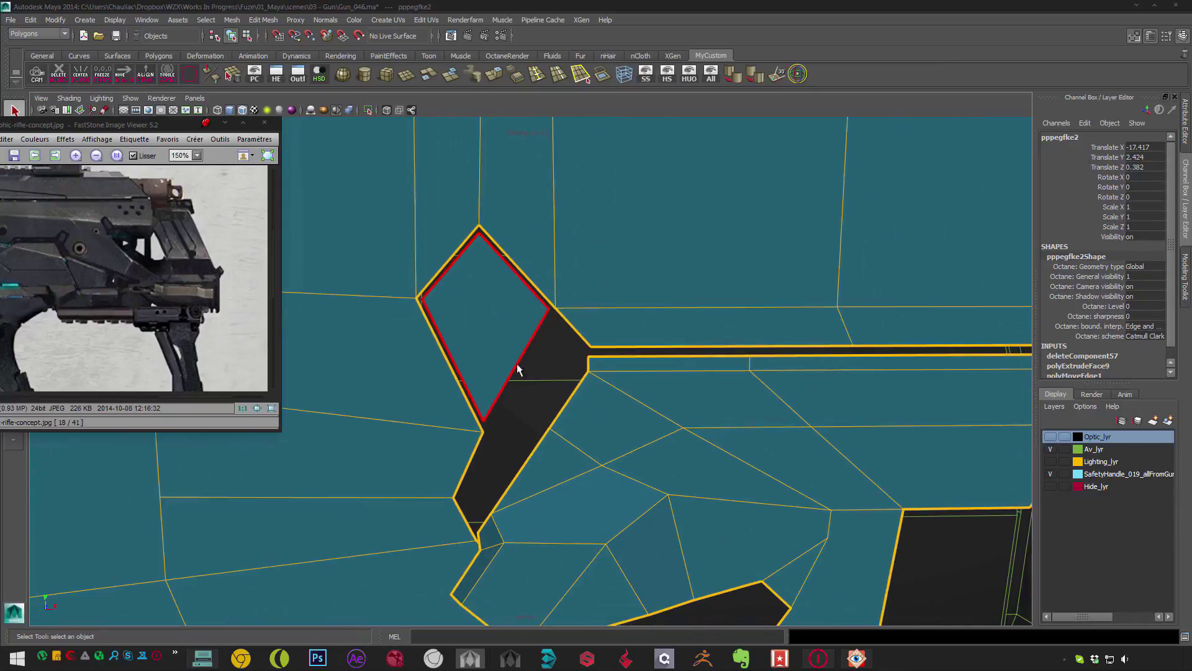
- Extrude the diamond insert's edge facing the gap and move it along the notch toward the panel's corner
key("F10")
left_click(524, 365)
key("ctrl+e")
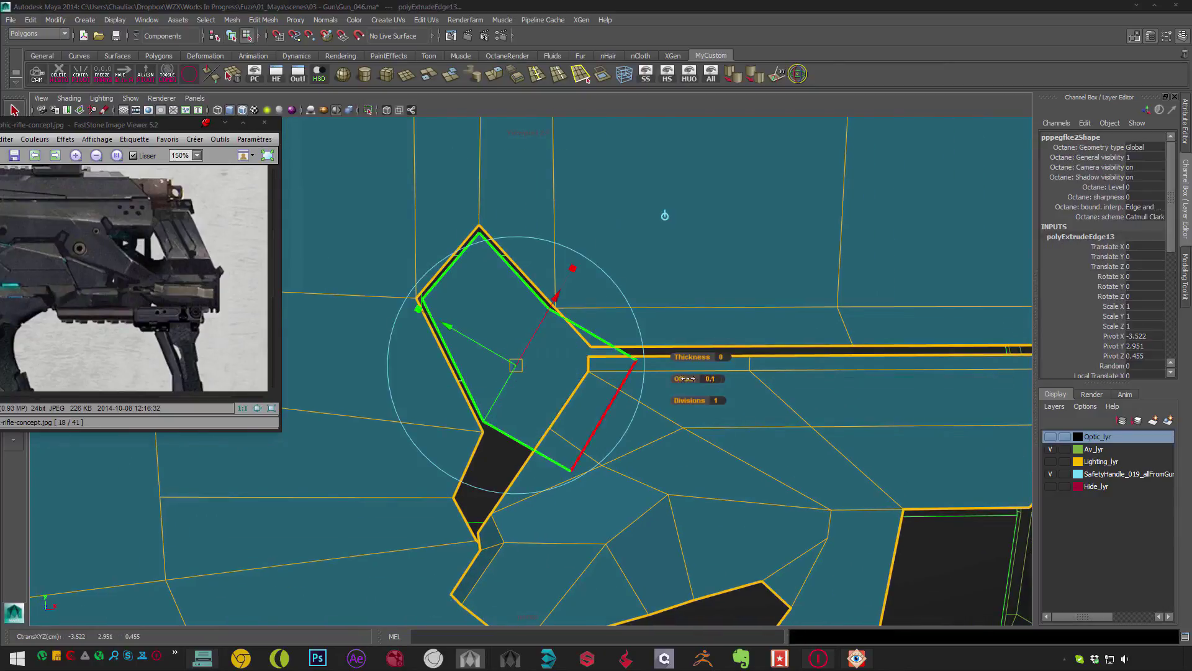
key("w")
left_click_drag(644, 321, 638, 321)
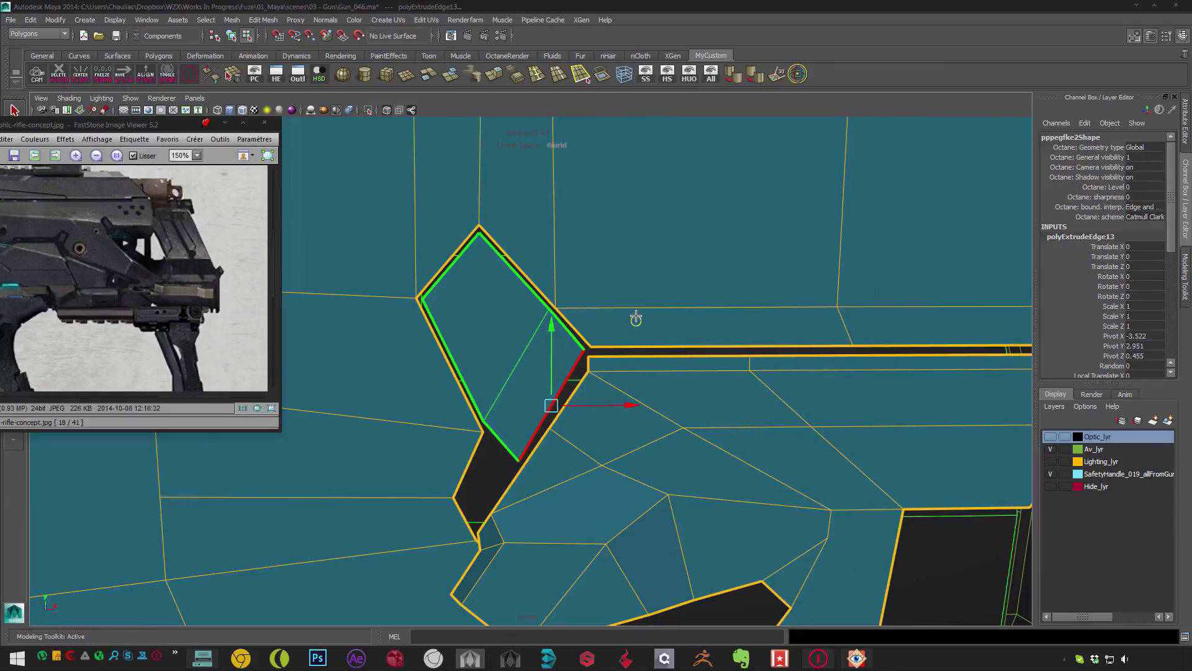
- Trim the insert's extruded strip back along a parallel cut and remove its remaining interior edge
left_click(522, 457)
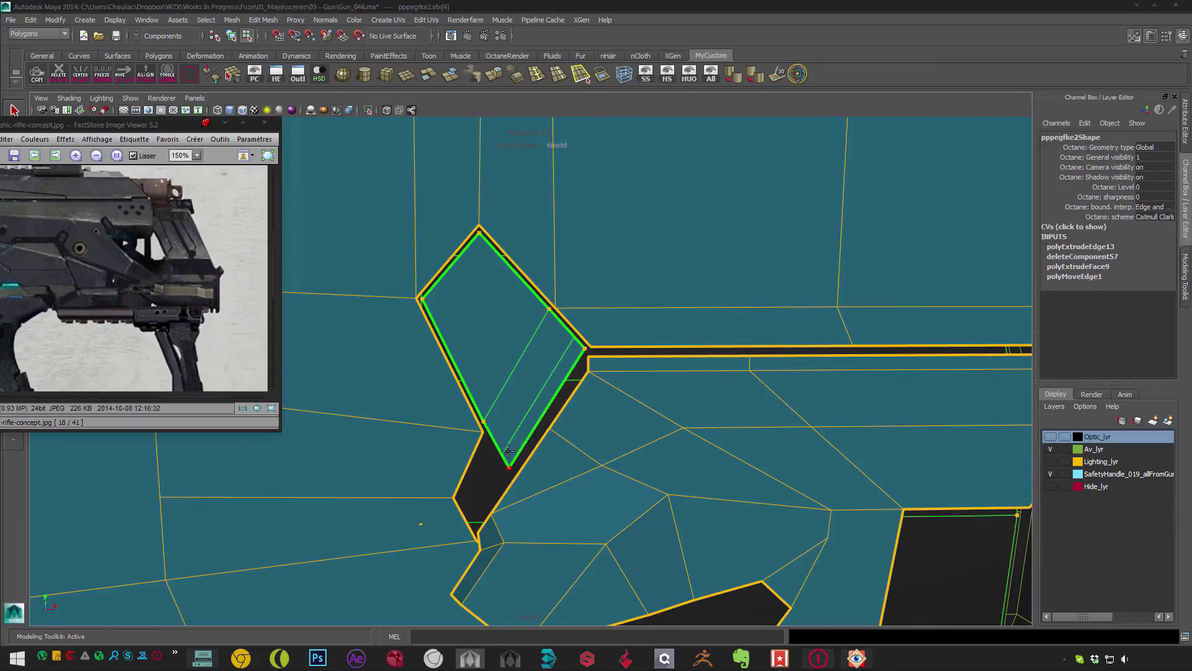
left_click(524, 432, "ctrl")
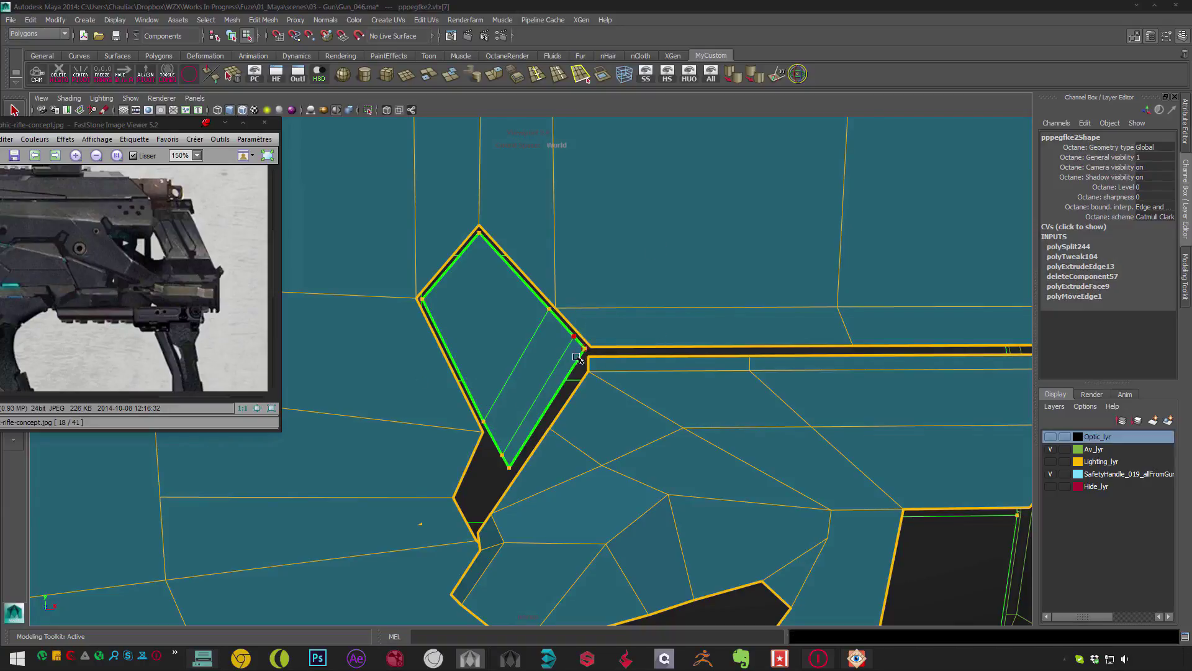
key("ctrl+Delete")
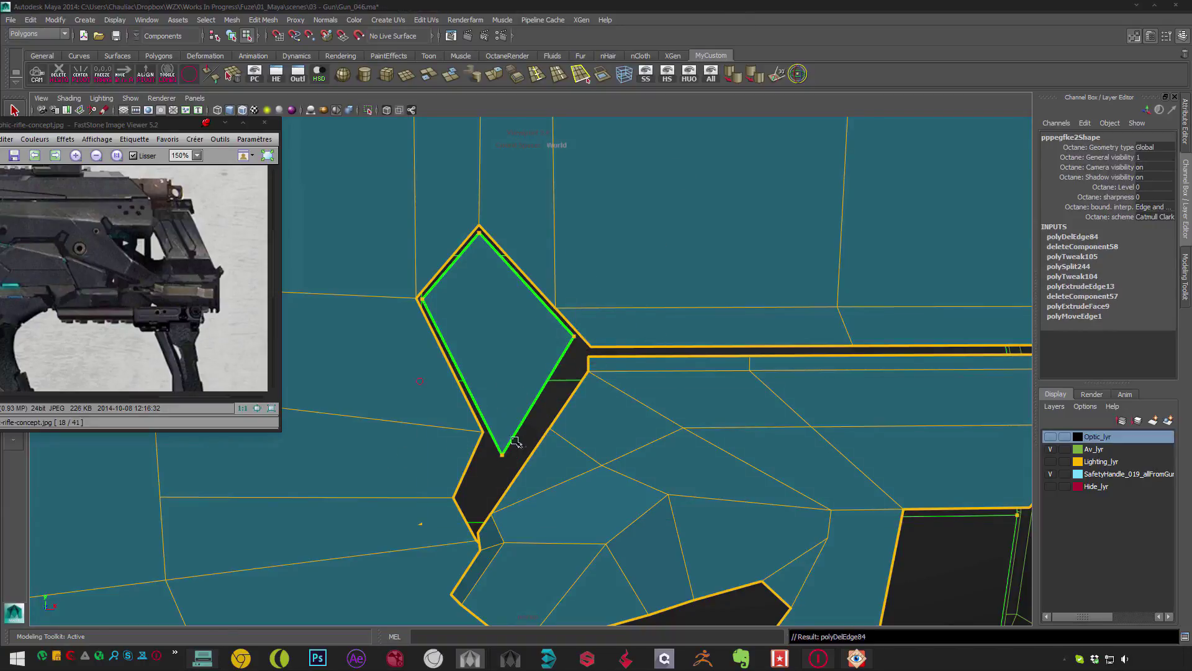
- Chamfer the insert's pointed lower corner by extruding its vertex and deleting the excess face
left_click(512, 445)
key("ctrl+e")
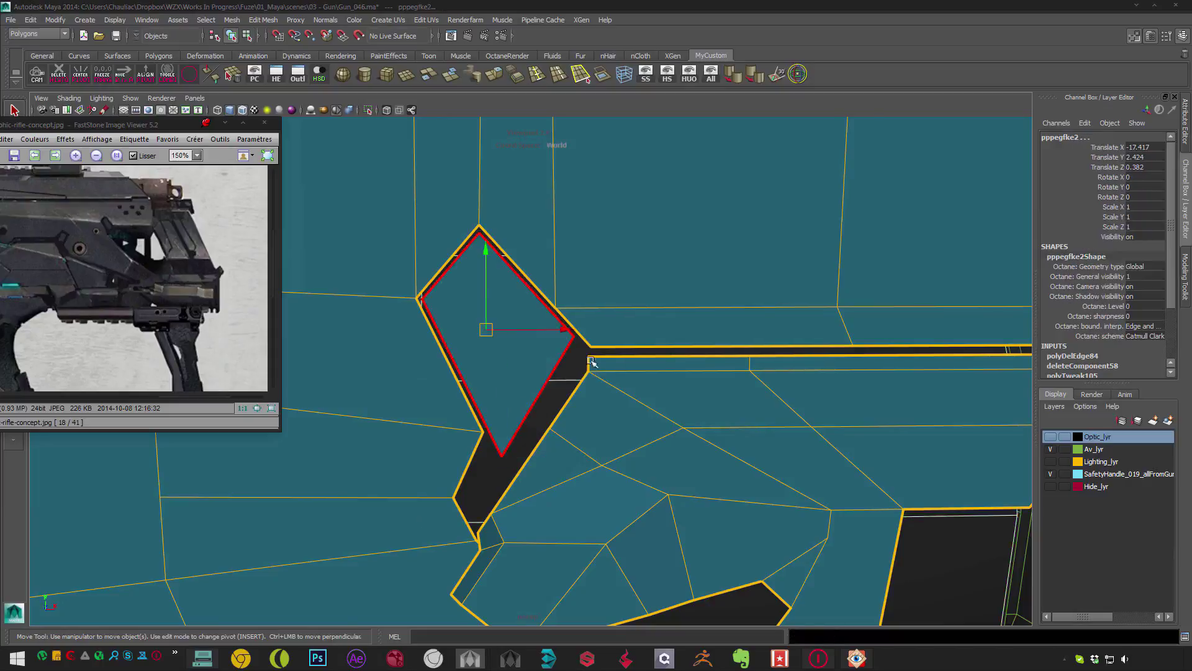
middle_click_drag(587, 370, 540, 426, "alt")
left_click_drag(542, 485, 432, 443)
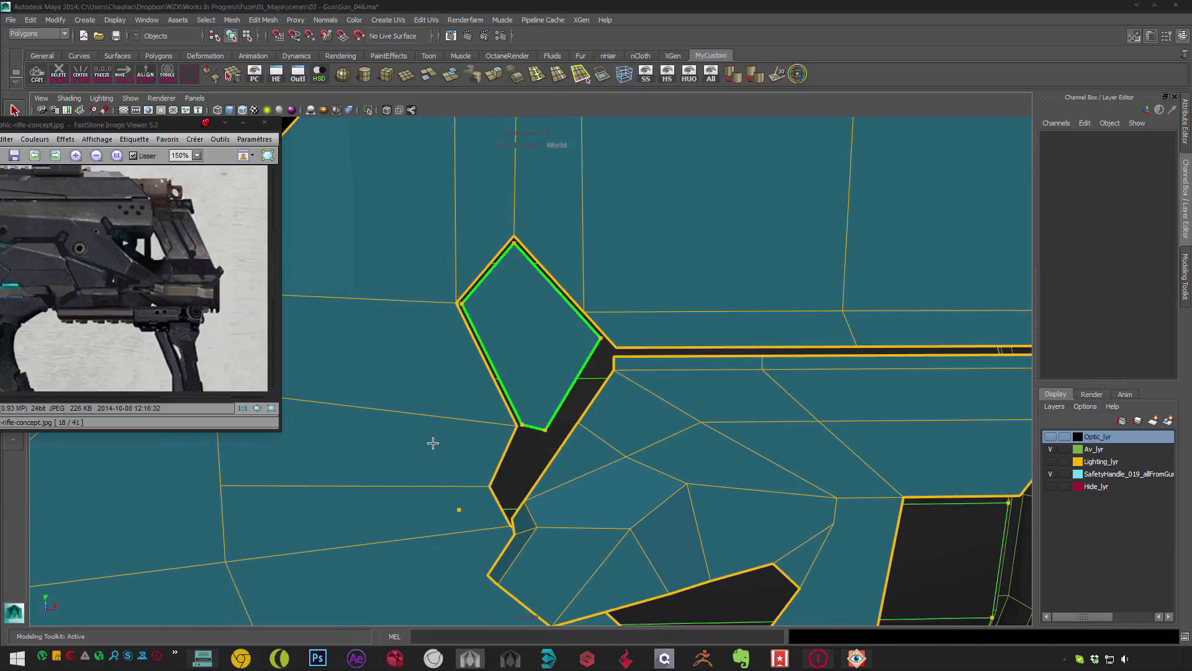
key("F8")
- Extrude the insert's face in depth to give the piece thickness
mouse_move(546, 379)
left_mouse_down("alt")
mouse_move(521, 374)
mouse_move(542, 359)
left_mouse_up("alt")
left_click(542, 360)
key("ctrl+e")
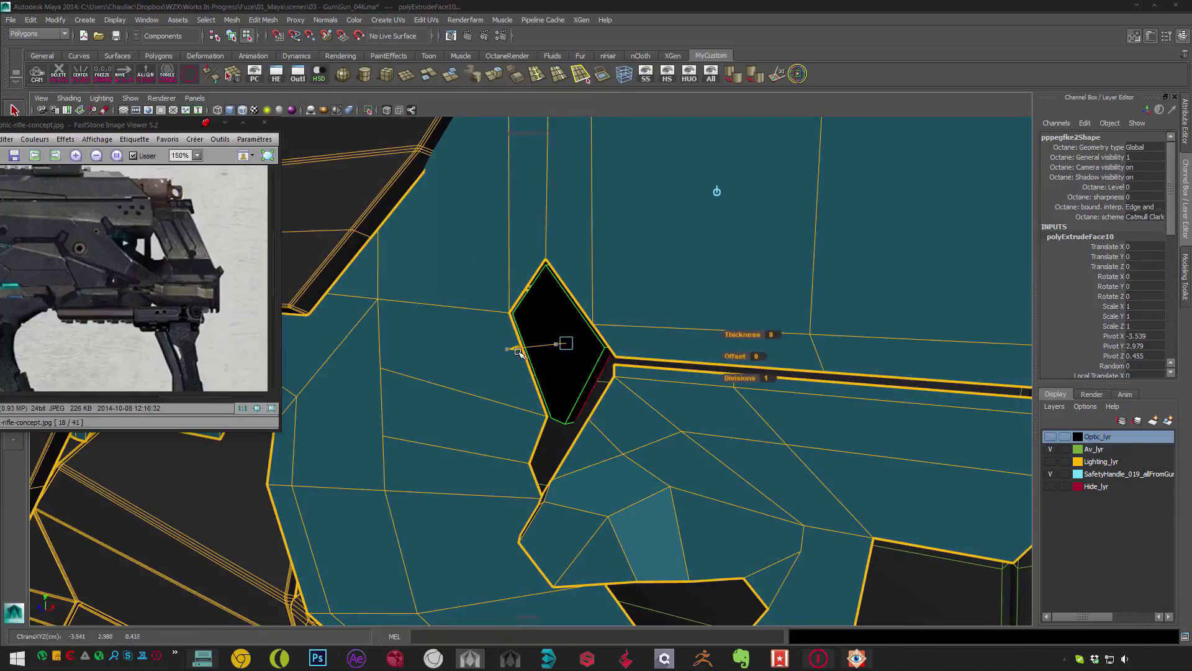
left_click(513, 350)
key("F8")
- Reverse the normals of the extruded diamond insert
left_click_drag(545, 336, 305, 93, "alt")
key("F8")
key("e")
key("w")
key("F8")
- Nudge the corner vertex of the diamond insert toward the notch's corner and undo the accidental selection of the cylinder
left_click(539, 298)
scroll(607, 314, "down", 5)
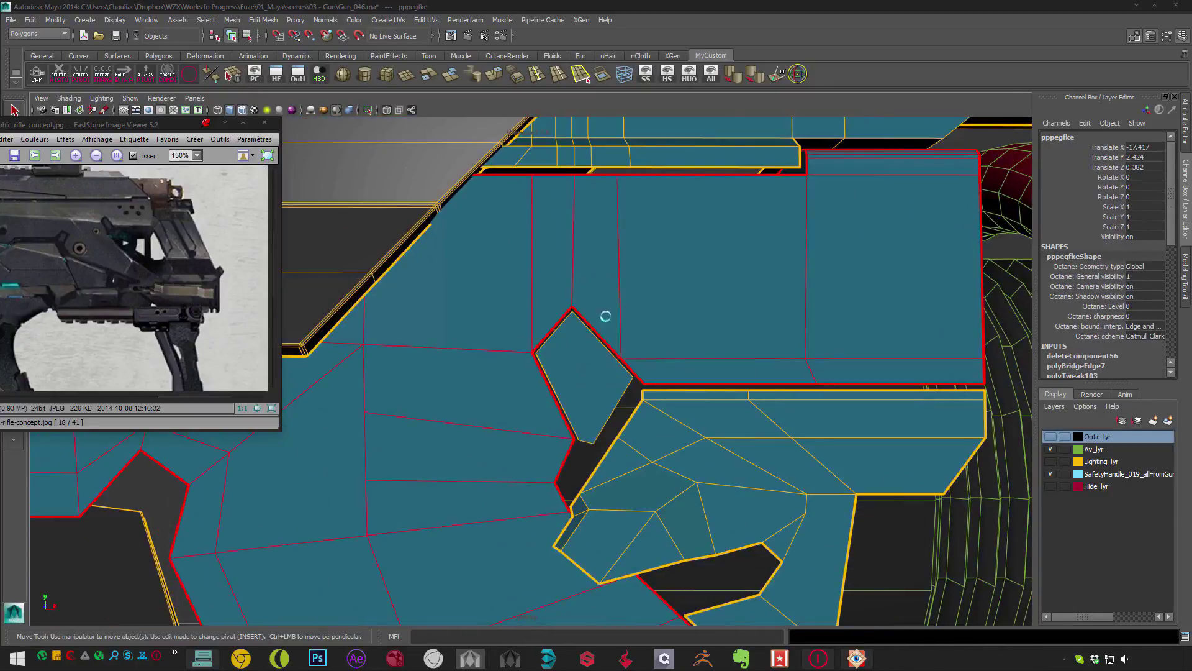
left_click_drag(545, 302, 649, 276, "alt")
key("F9")
left_click(537, 335)
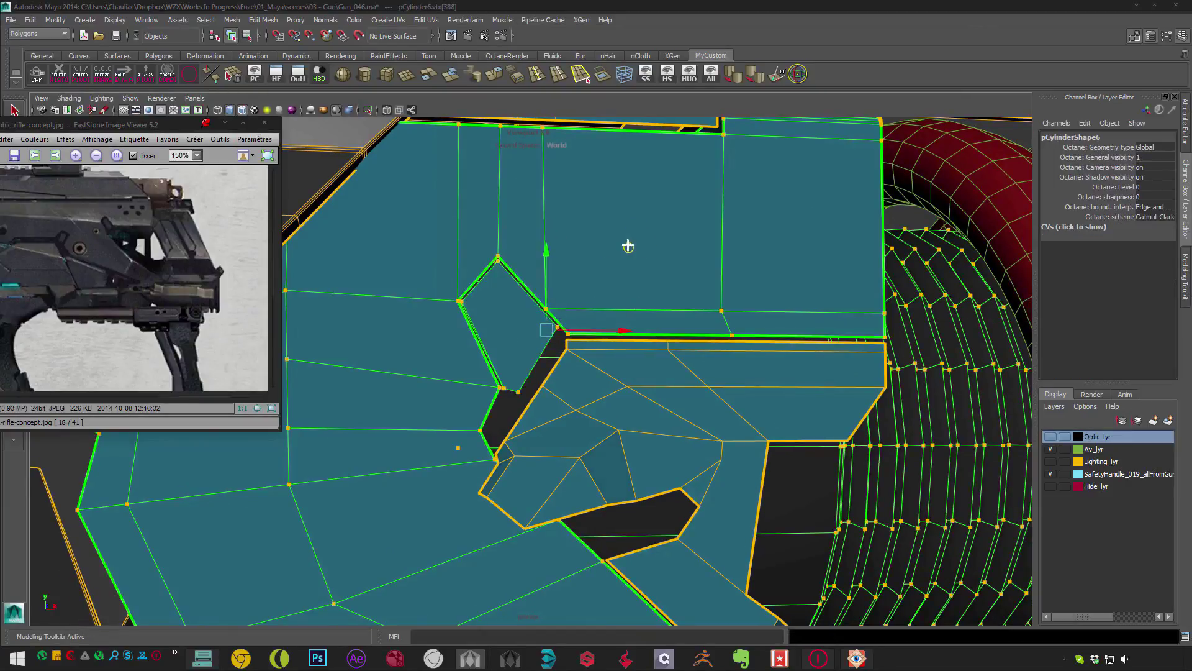
key("ctrl+z")
key("ctrl+z")
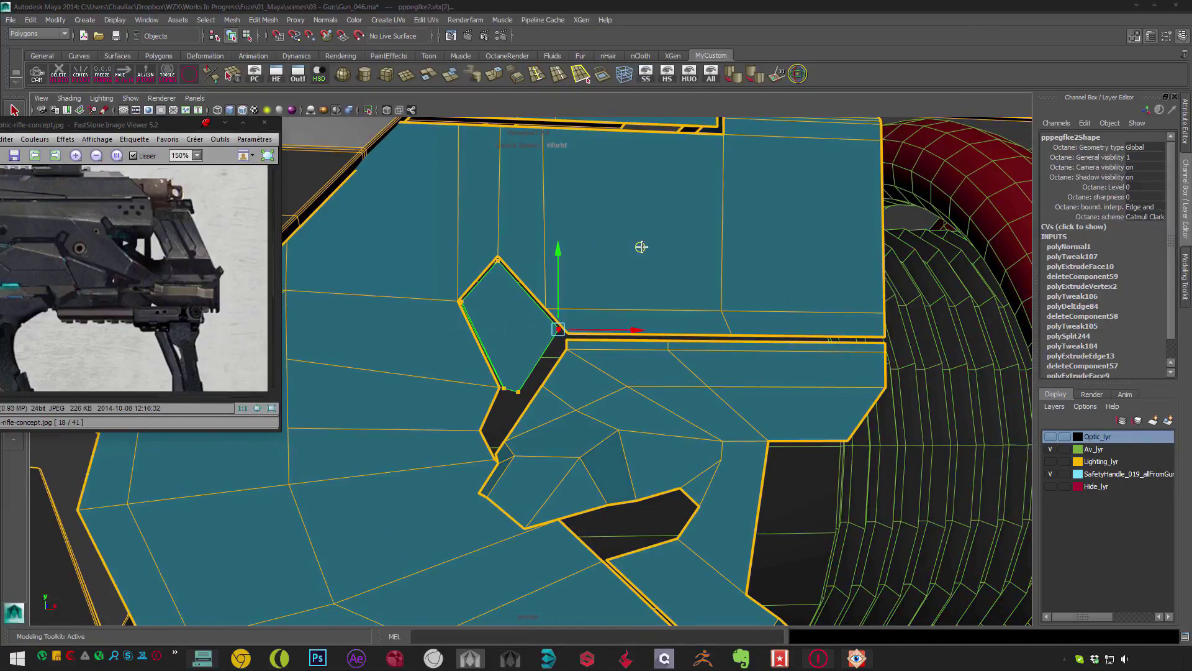
- Cut a connecting edge across the main blue panel between its lower cutout and the central vertex column
key("F8")
left_click_drag(640, 246, 467, 399, "alt")
key("F8")
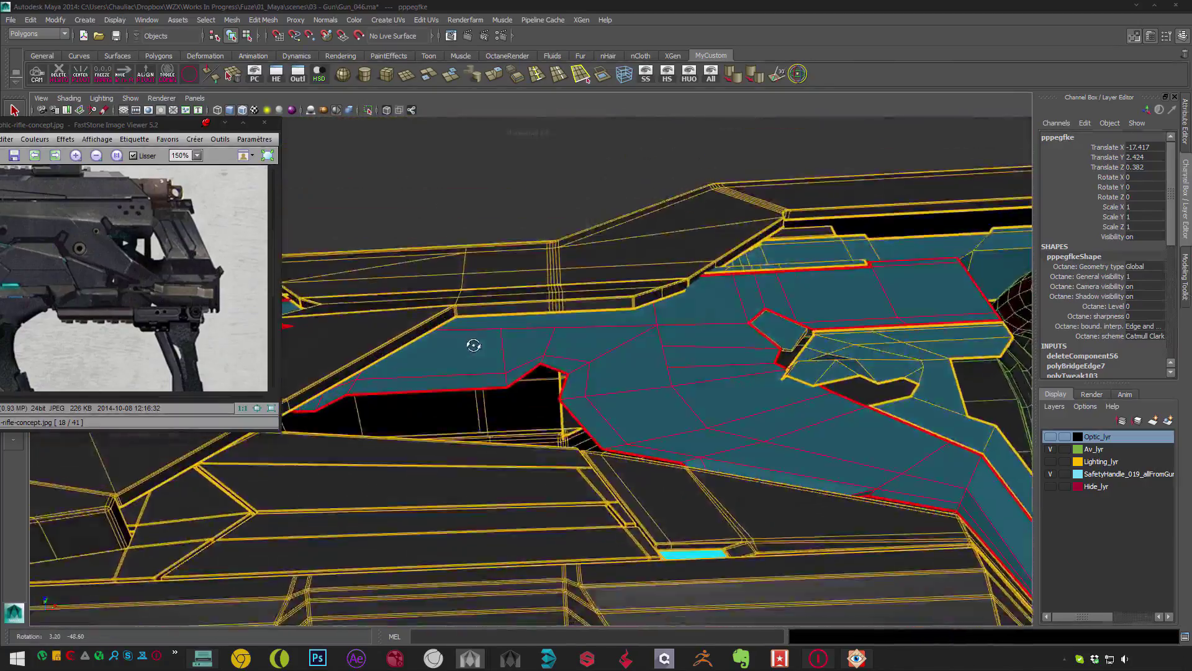
left_click_drag(473, 346, 454, 274, "alt")
right_click_drag(455, 273, 589, 410, "alt")
key("F9")
right_click(582, 421)
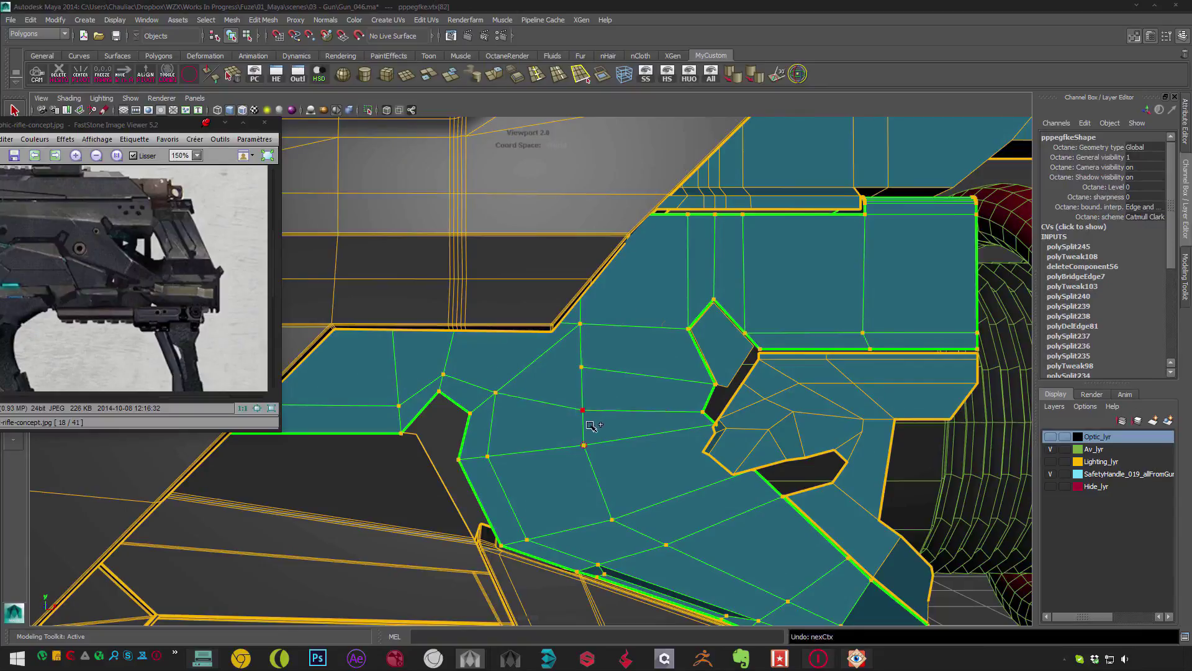
- Merge the extra vertex into the one above it in the central column and delete the resulting diagonal edges
key("F8")
scroll(531, 395, "down", 3)
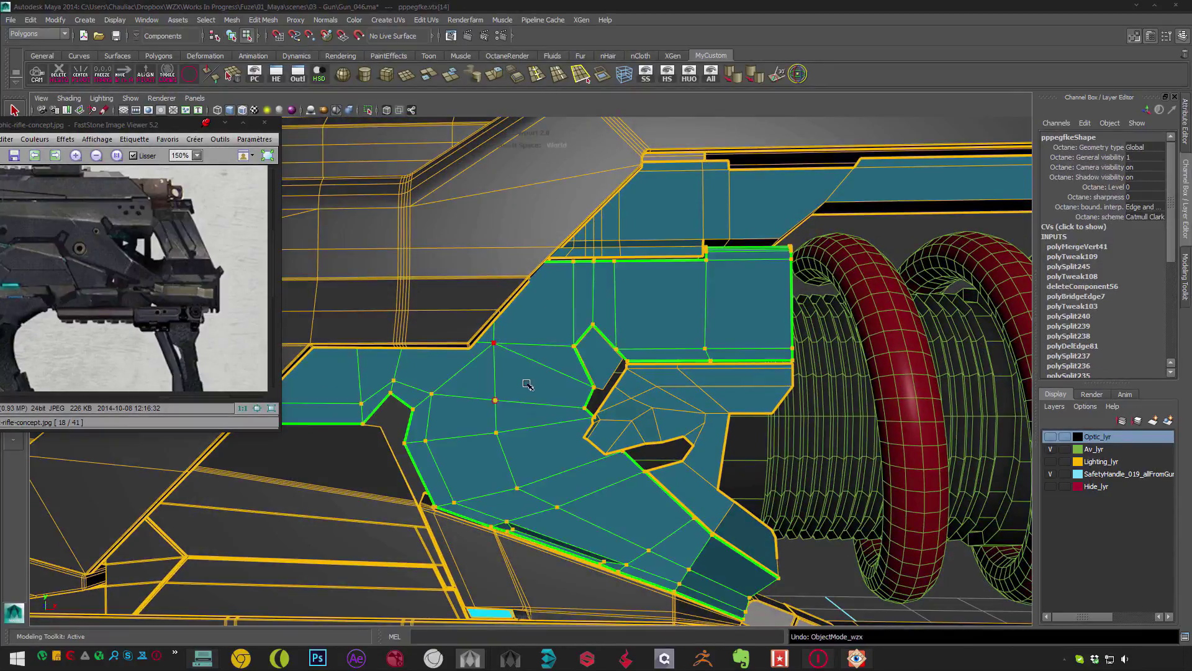
key("F10")
left_click(475, 359)
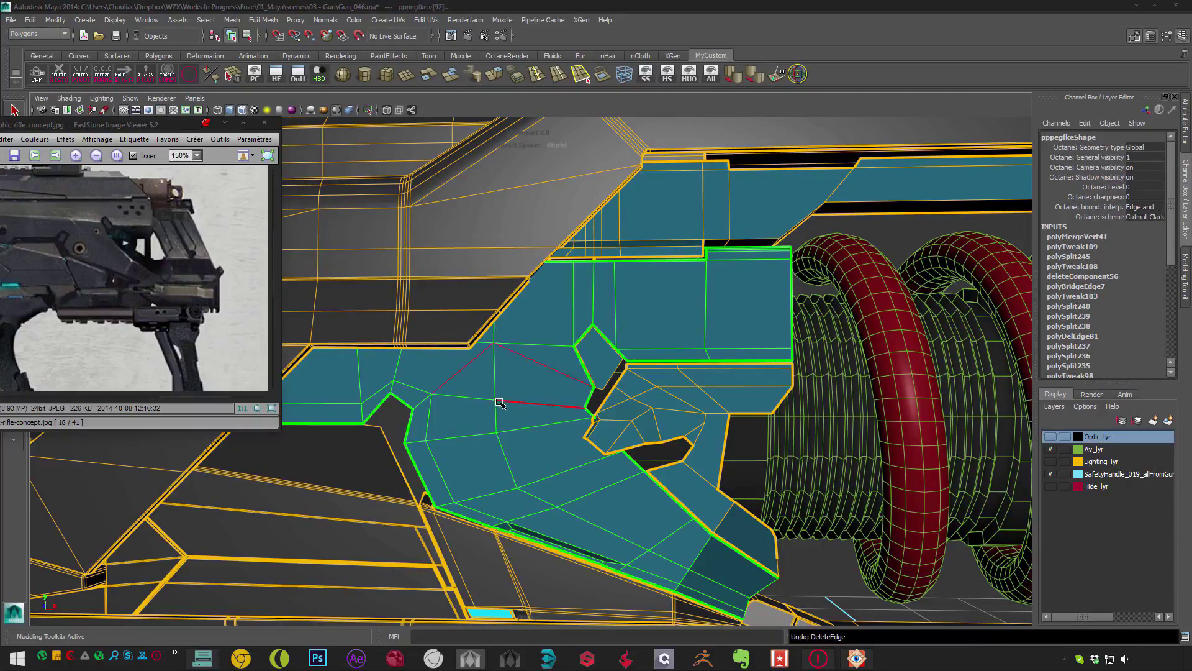
left_click(500, 402)
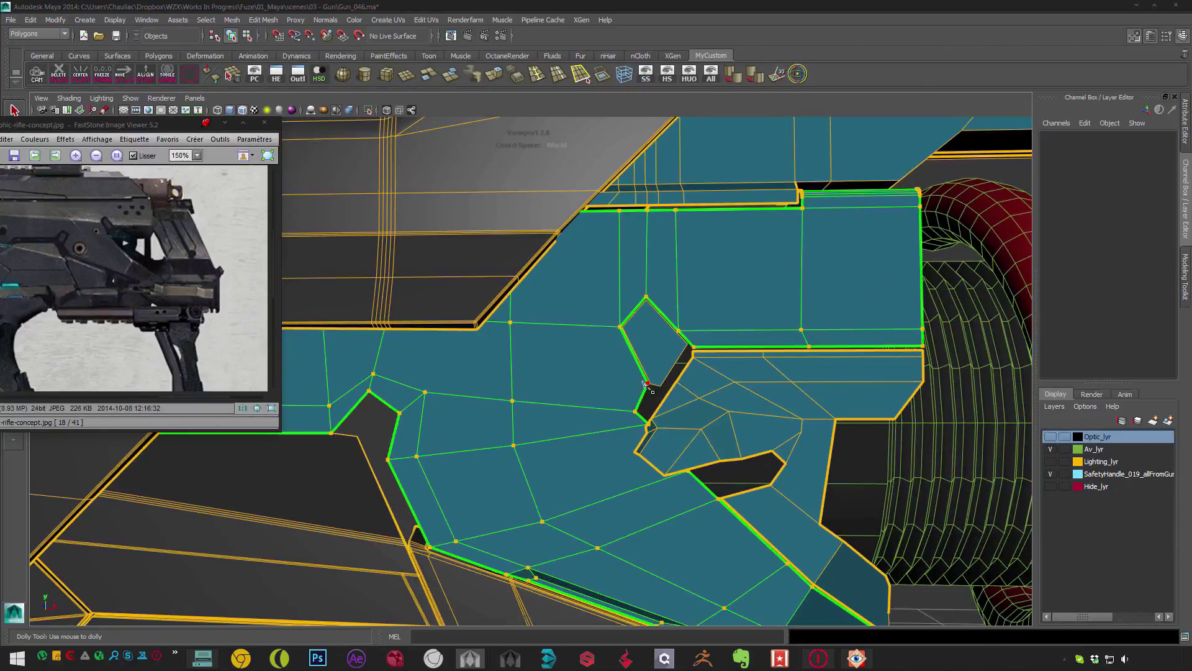
- Cut new edges through the central column to link the panel's lower cutout with the diamond notch
scroll(506, 373, "down", 2)
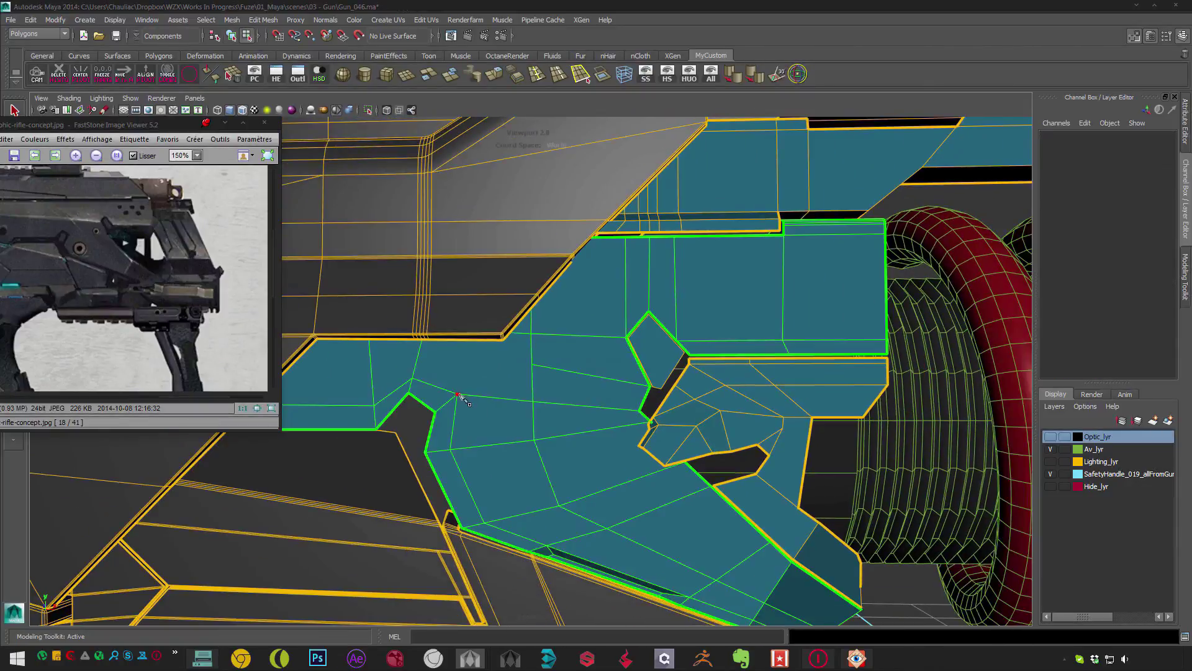
left_click(538, 365)
key("F8")
key("w")
scroll(562, 384, "up", 3)
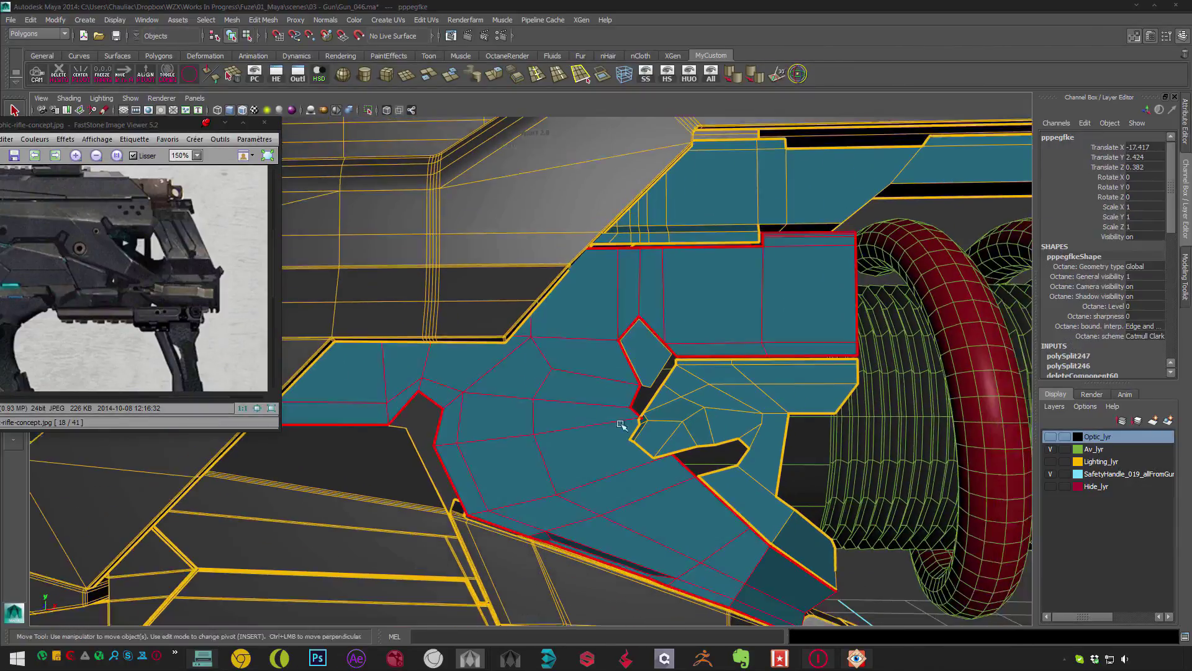
- Cut an edge across the lower arm of the neighbouring hooked panel, from its inner corner to the outer border
left_click_drag(643, 280, 572, 315, "alt")
scroll(590, 393, "up", 3)
scroll(590, 393, "up", 5)
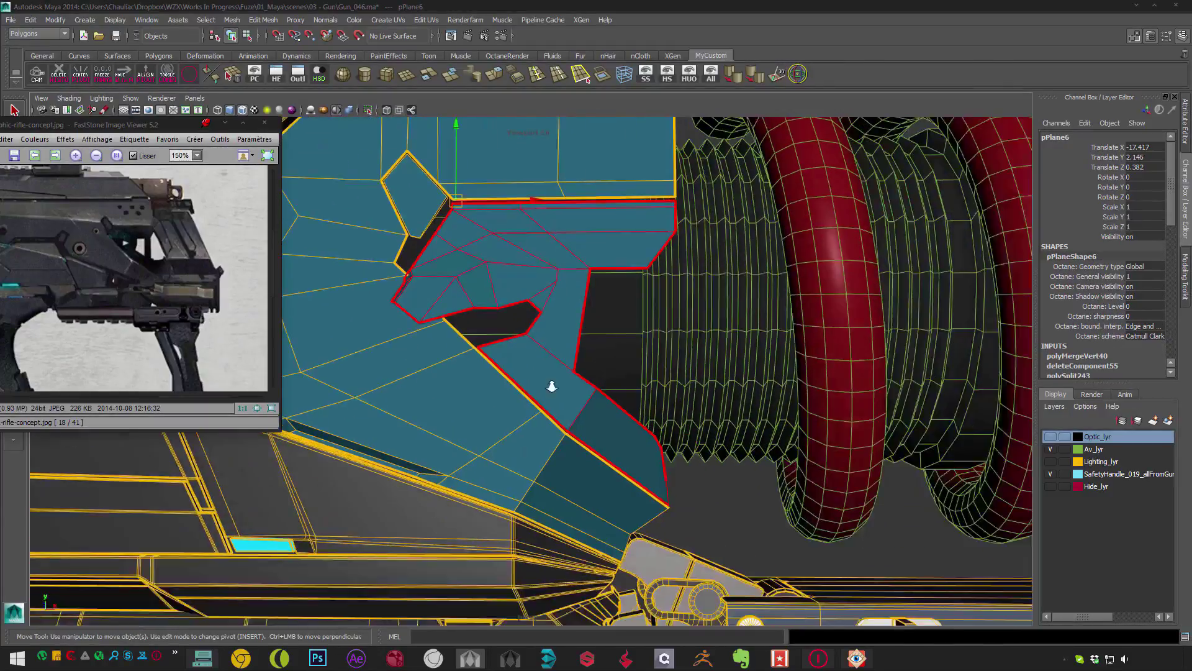
key("F8")
key("F8")
scroll(531, 412, "down", 3)
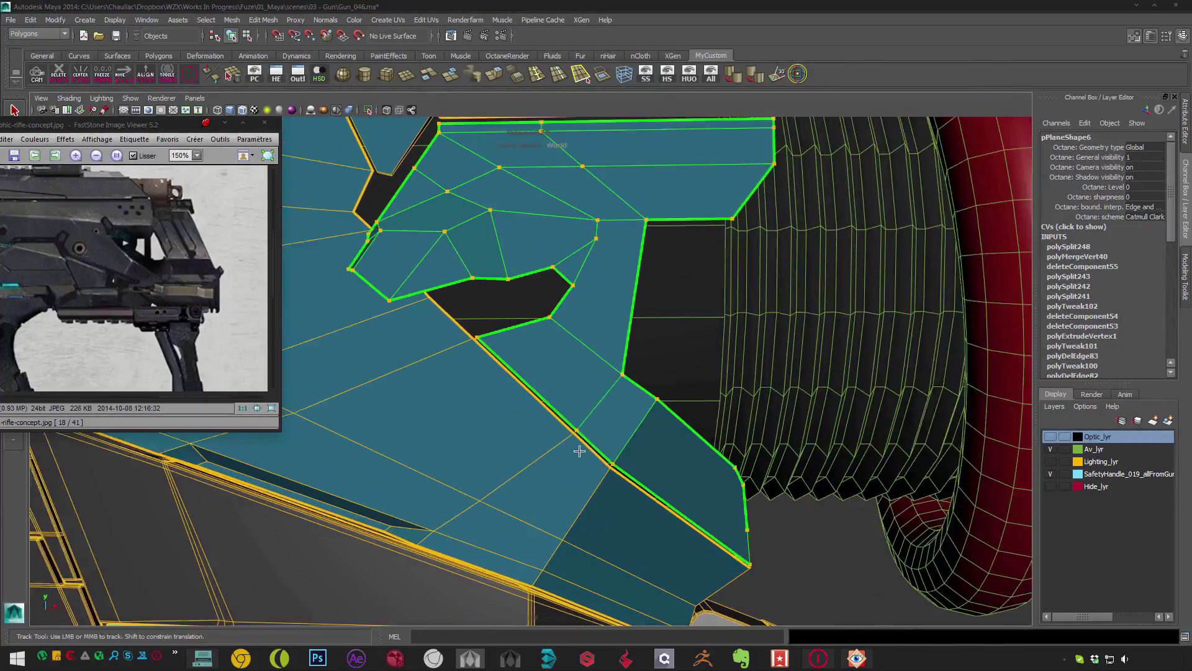
- Examine the main panel's topology and its squared front end against the adjoining panels
left_click_drag(578, 447, 558, 373, "alt")
scroll(865, 393, "up", 4)
scroll(865, 394, "down", 3)
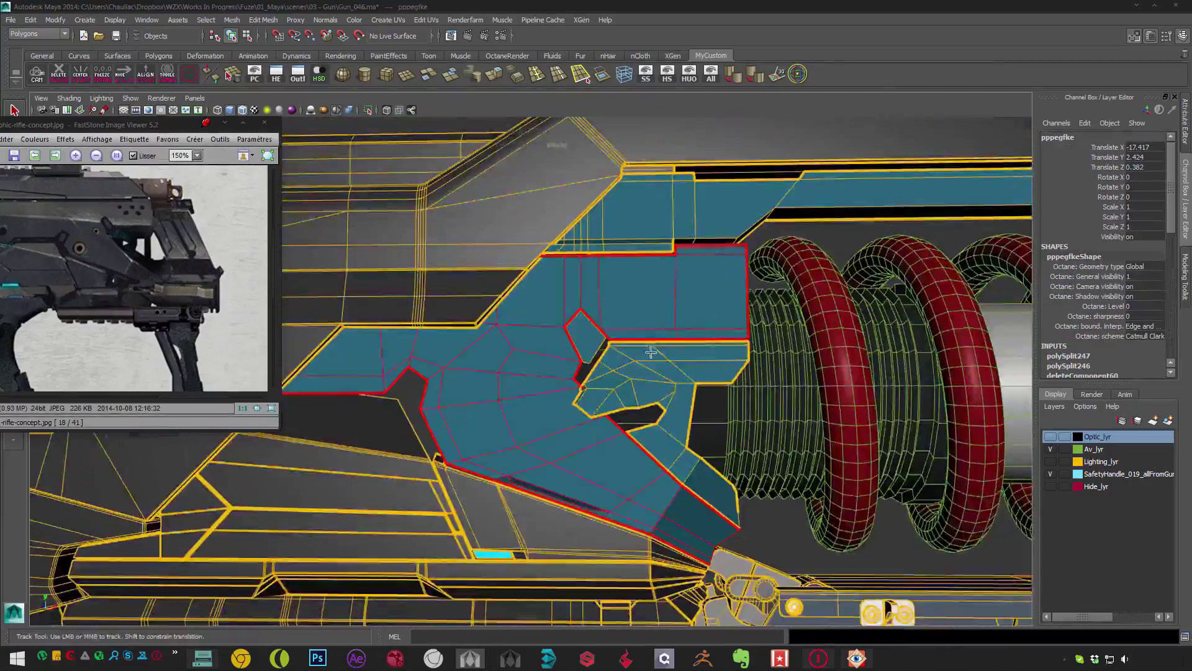
left_click_drag(683, 348, 596, 314, "alt")
scroll(580, 322, "up", 4)
scroll(606, 344, "down", 2)
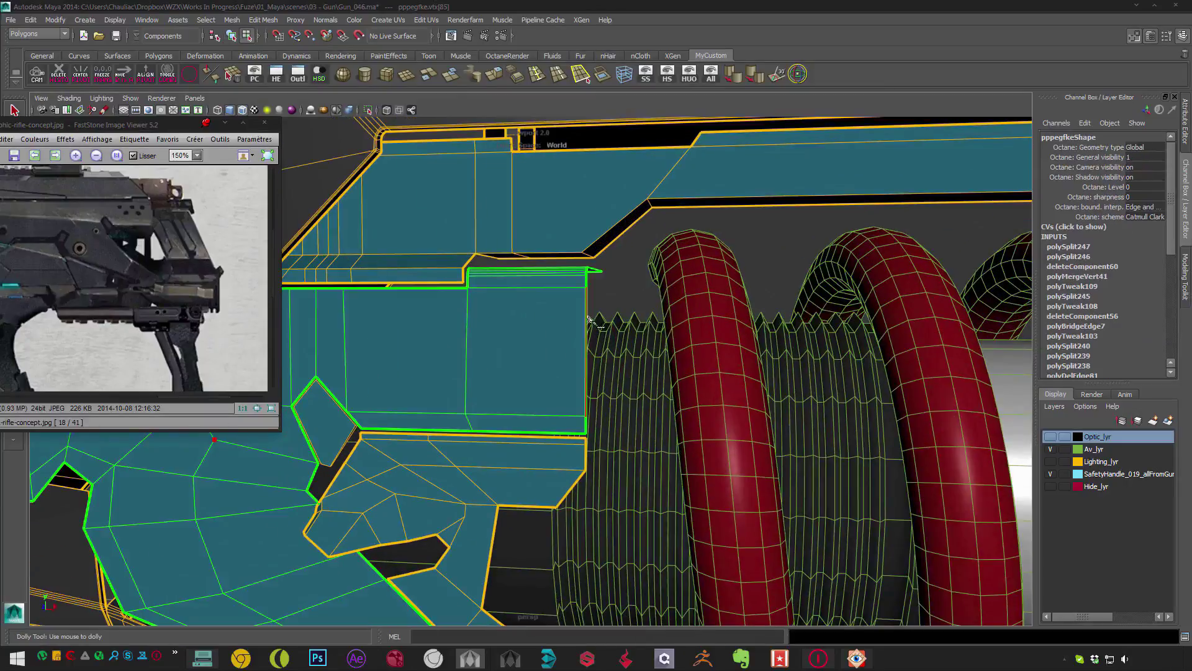
key("F8")
scroll(593, 320, "up", 3)
middle_click_drag(596, 323, 592, 319, "alt")
key("F8")
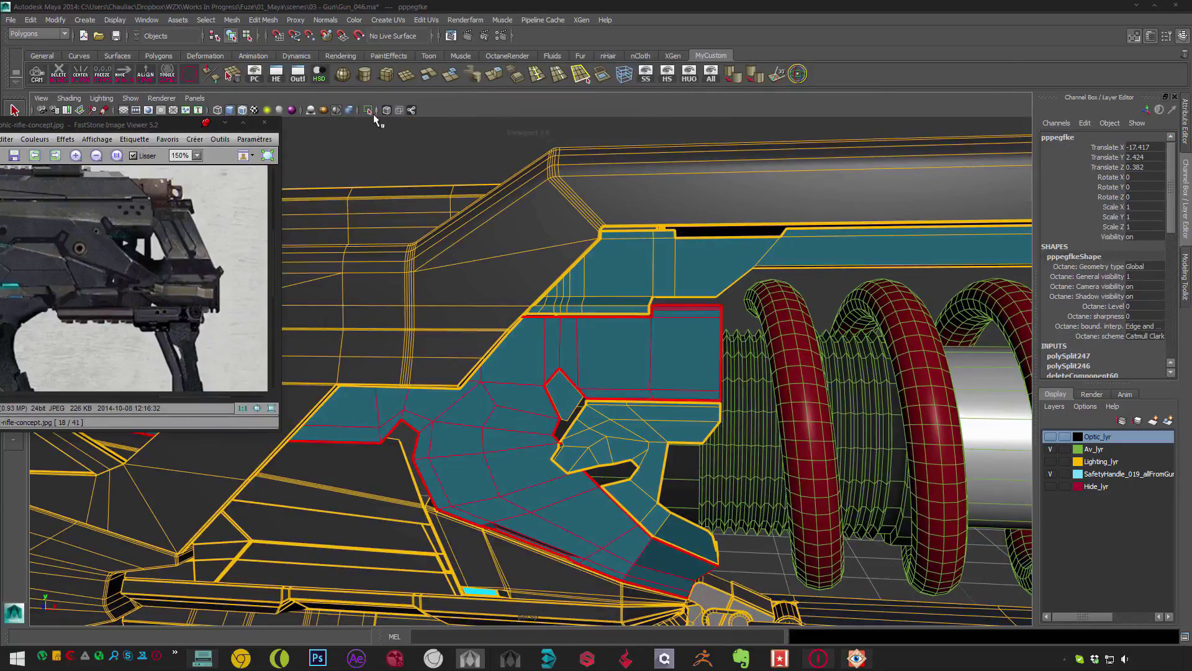
- Isolate the main panel and cut two horizontal edges and one vertical edge near its squared front end
key("ctrl+1")
key("f")
scroll(621, 319, "down", 2)
key("F10")
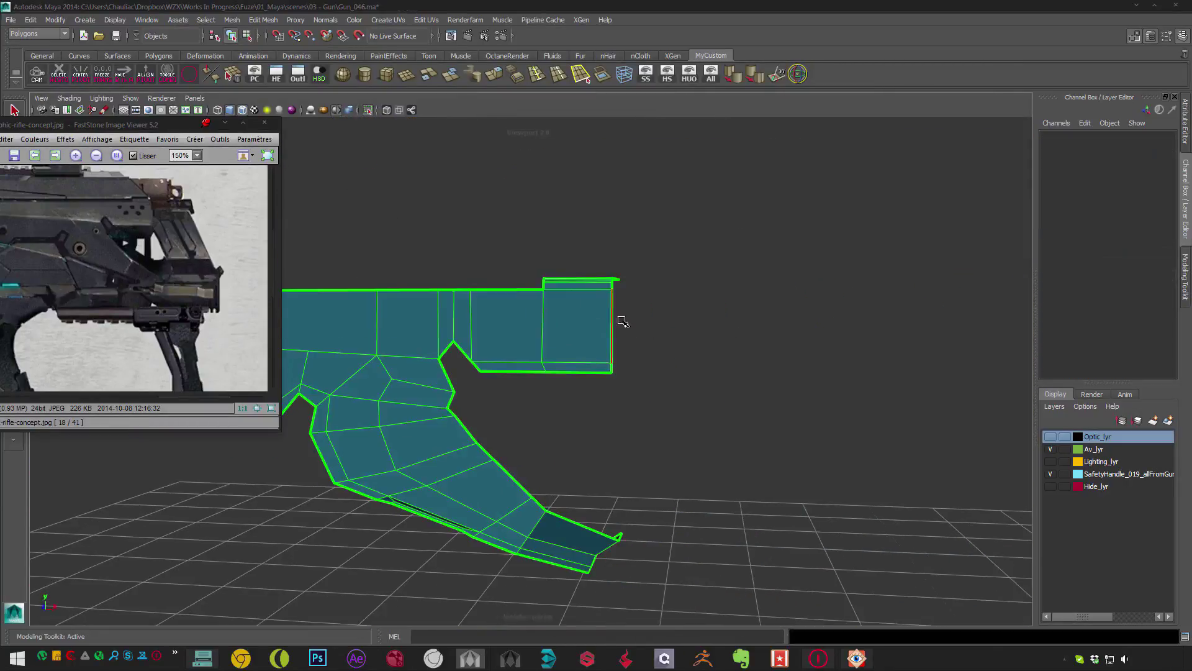
left_click(619, 319)
key("Return")
scroll(502, 324, "up", 4)
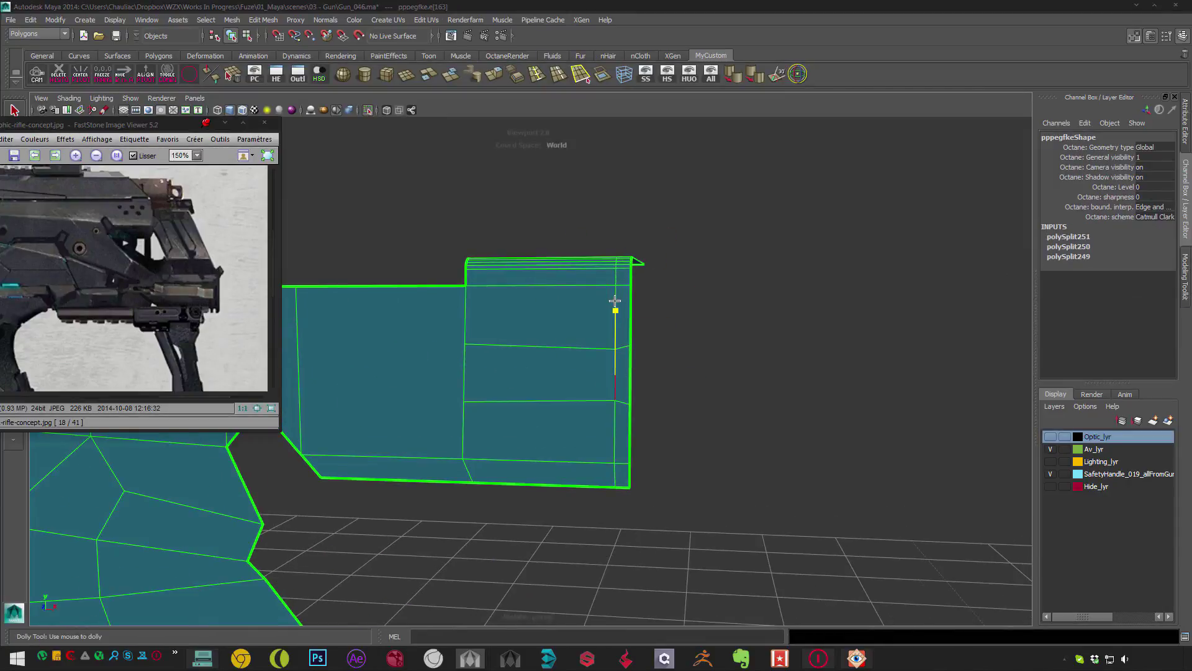
- Shift the new vertical edge closer to the panel's front border and bring the horizontal cuts' inner vertices closer together
left_click(615, 315)
key("w")
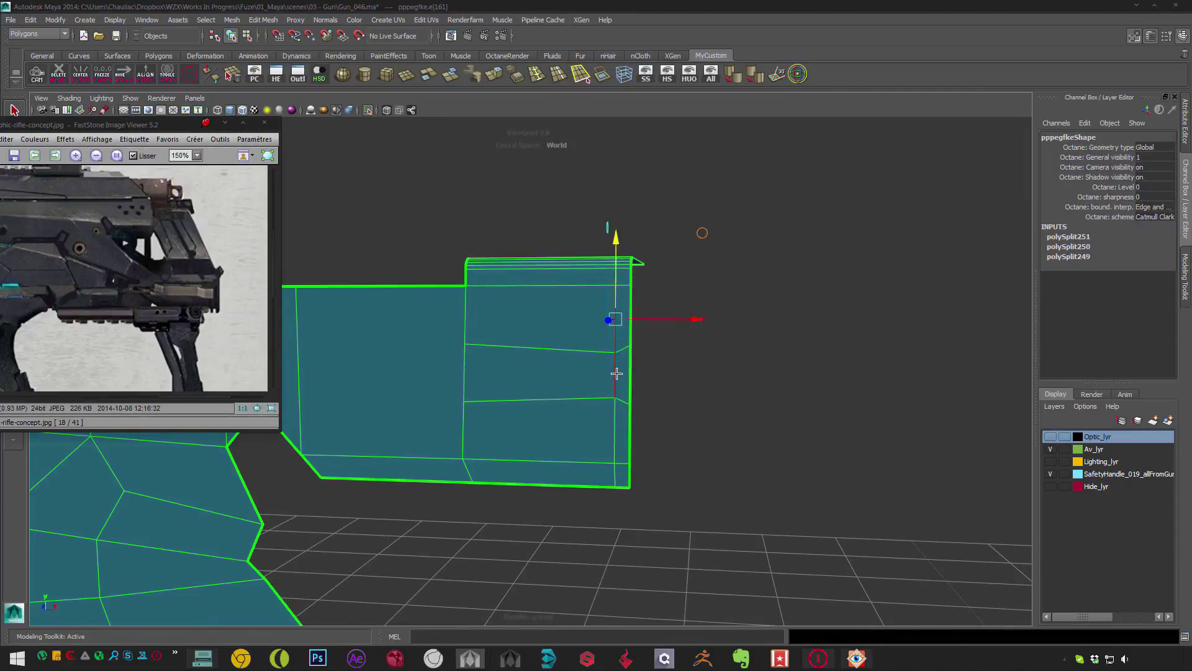
left_click_drag(650, 366, 652, 367)
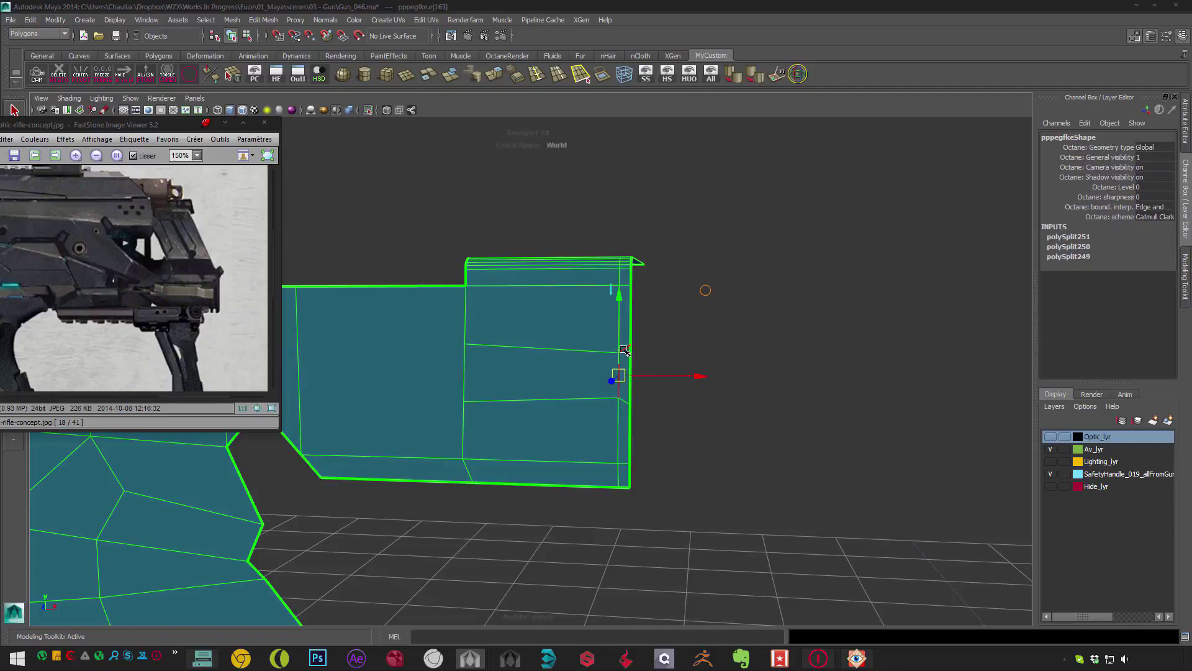
key("F9")
left_click(466, 341)
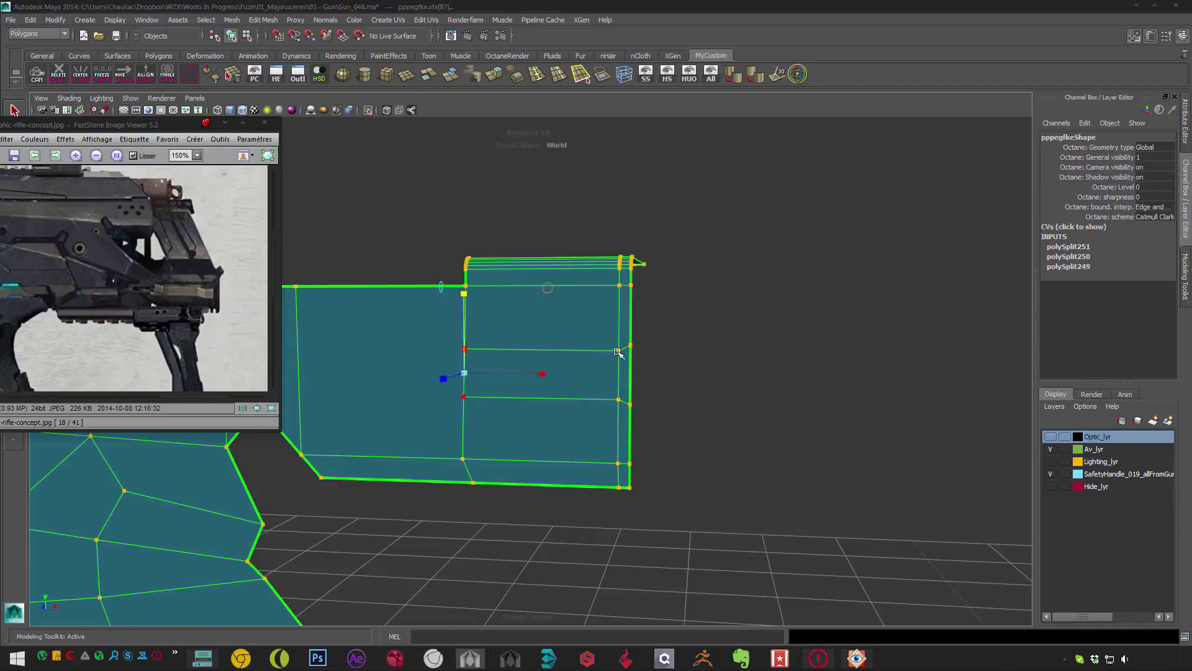
- Extrude the small border face between the horizontal cuts inward to form a bevelled recess
key("F11")
left_click(628, 370)
right_click_drag(627, 370, 639, 356, "alt")
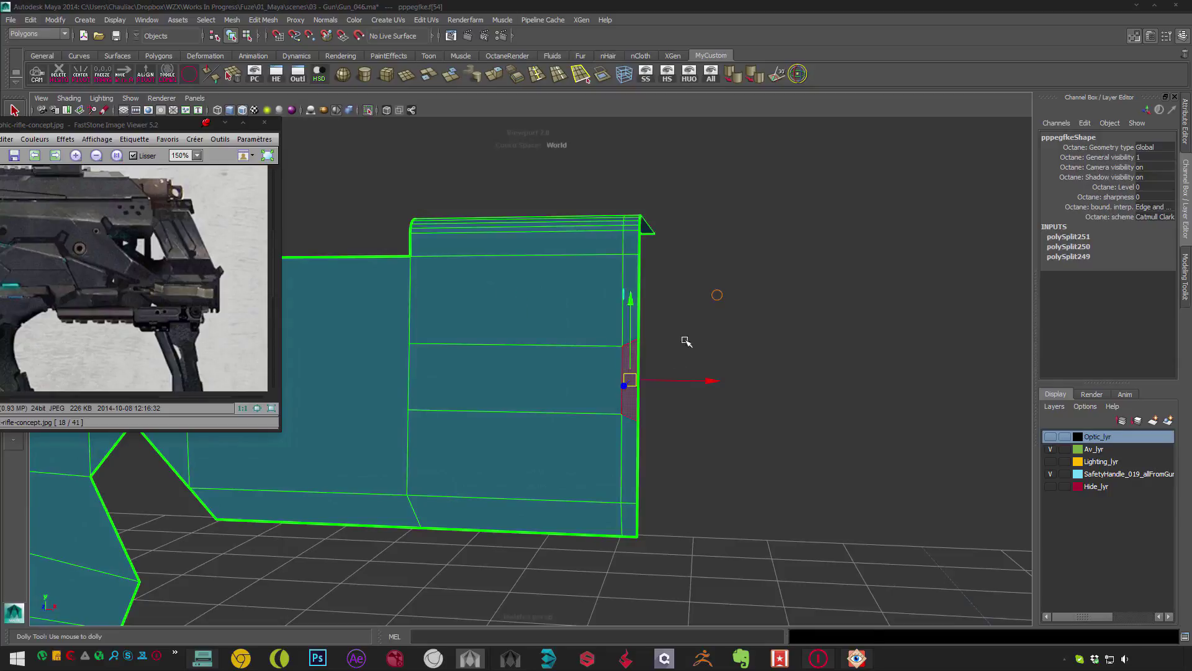
key("ctrl+e")
left_click_drag(686, 340, 648, 404, "alt")
key("ctrl+z")
key("w")
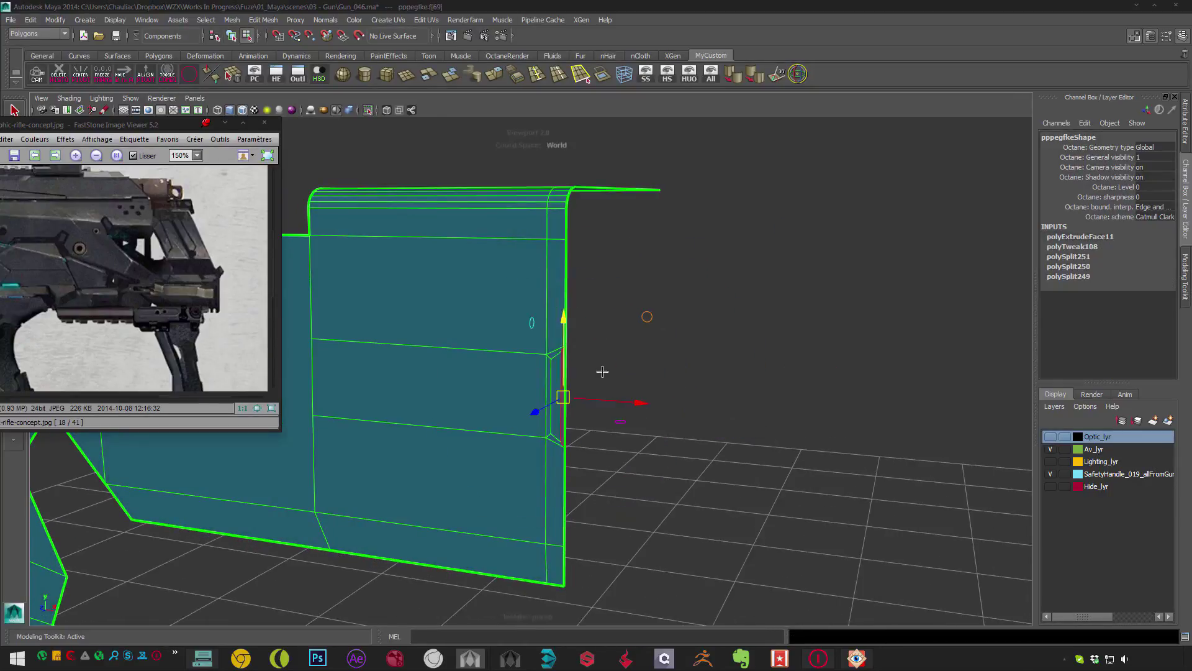
- Delete the excess side face of the extruded recess and reposition the recess's vertical edges along X
key("Delete")
left_click(555, 398)
middle_click_drag(553, 410, 673, 294, "alt")
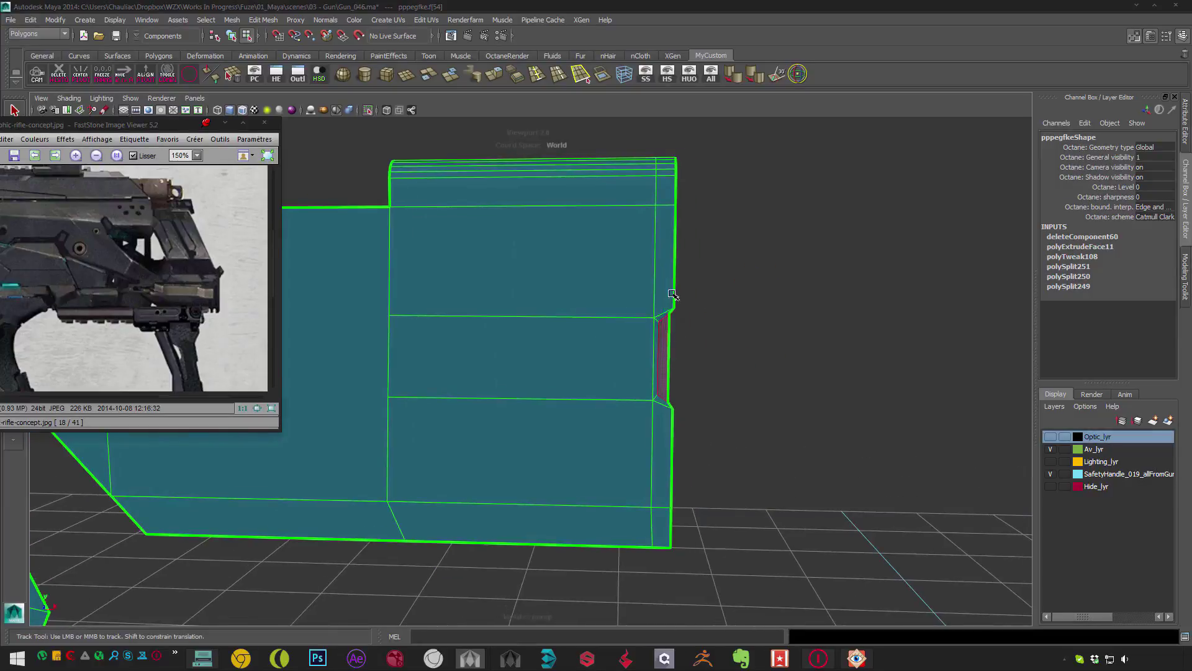
key("F10")
left_click(664, 347)
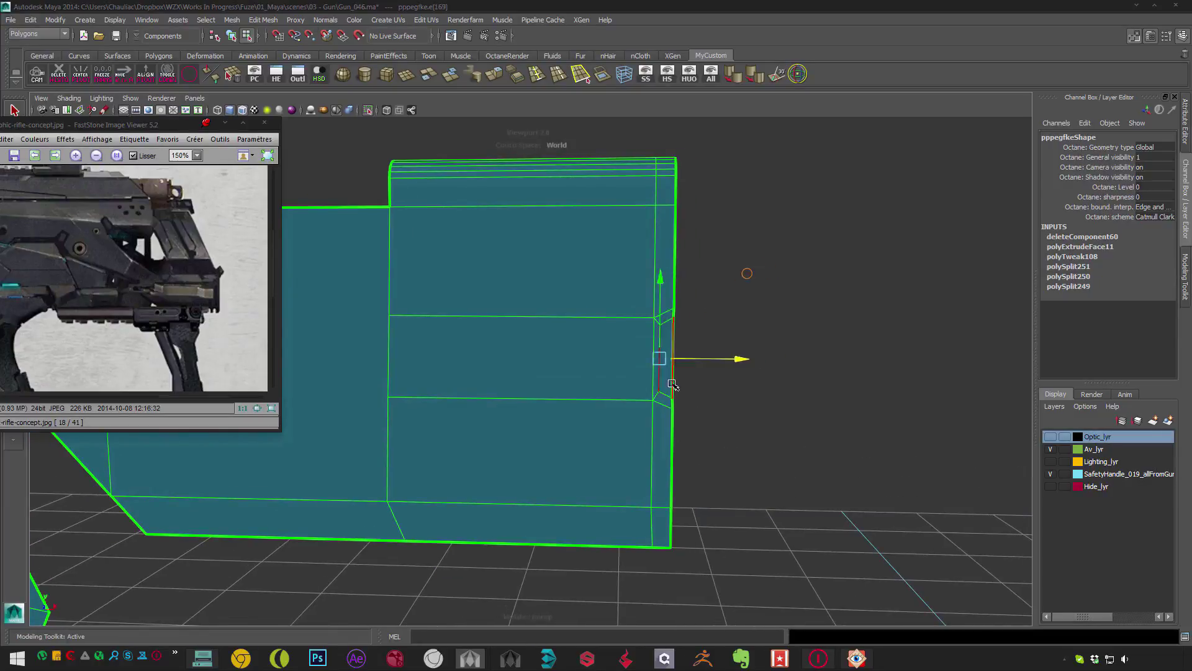
left_click(703, 408)
- Update the panel's edge softening and bring the full gun back into view without the wireframe overlay
scroll(577, 253, "down", 3)
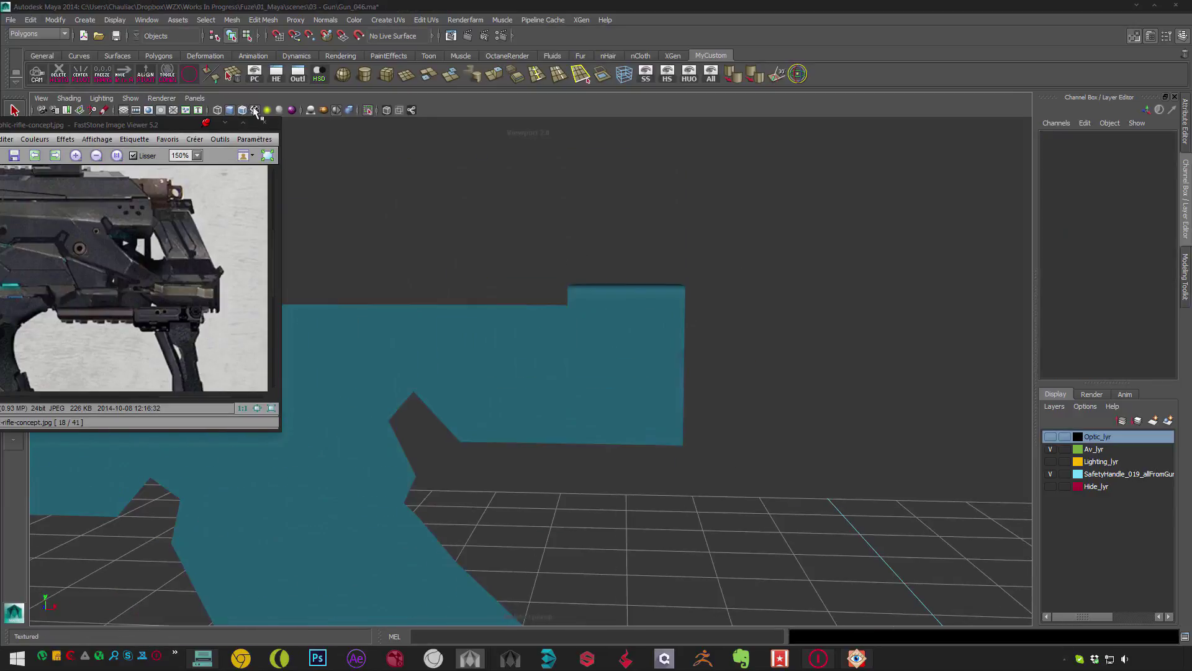
left_click(580, 244)
left_click_drag(679, 245, 604, 282, "alt")
left_click(530, 319)
left_click_drag(530, 319, 631, 294, "alt")
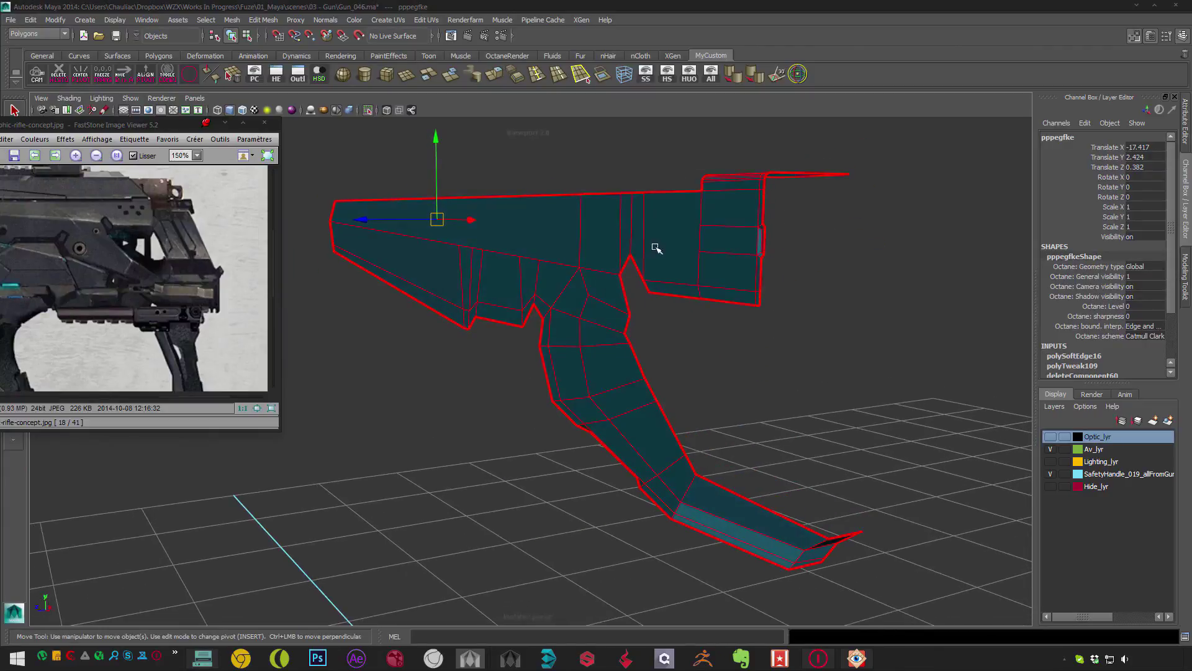
left_click_drag(657, 248, 592, 283, "alt")
left_click(367, 112)
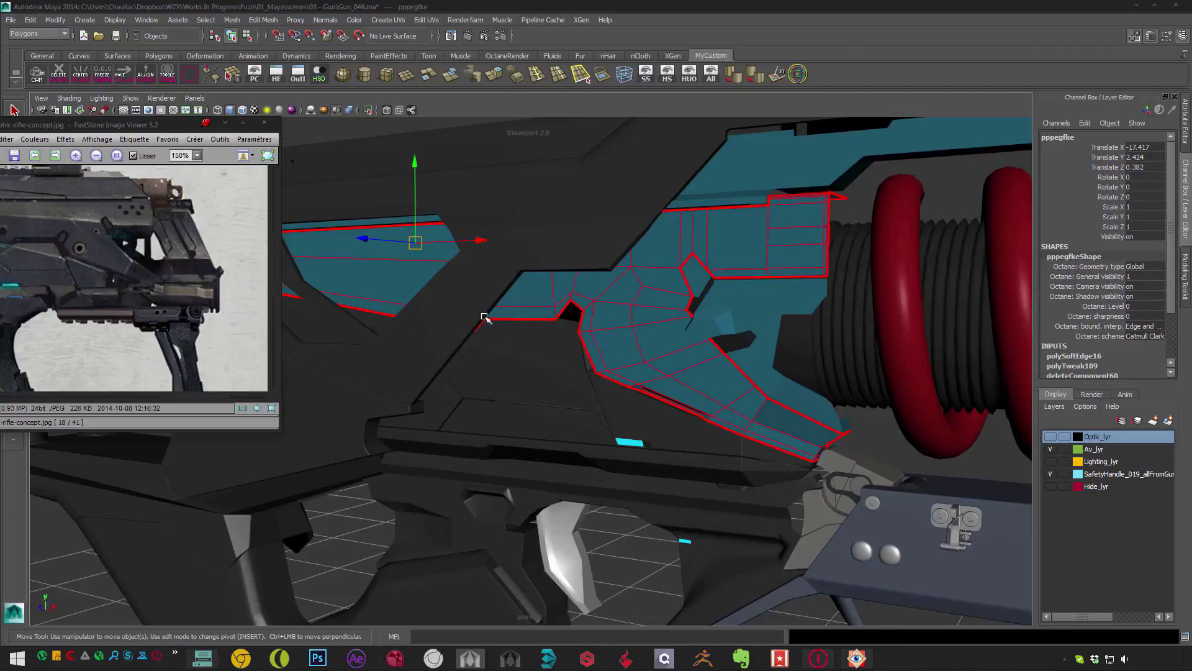
- Extrude the isolated main panel's faces with a thickness of -0.015
left_click_drag(719, 281, 683, 292, "alt")
key("ctrl+e")
key("ctrl+1")
mouse_move(514, 308)
left_mouse_down("alt")
mouse_move(640, 314)
mouse_move(532, 306)
mouse_move(523, 324)
left_mouse_up("alt")
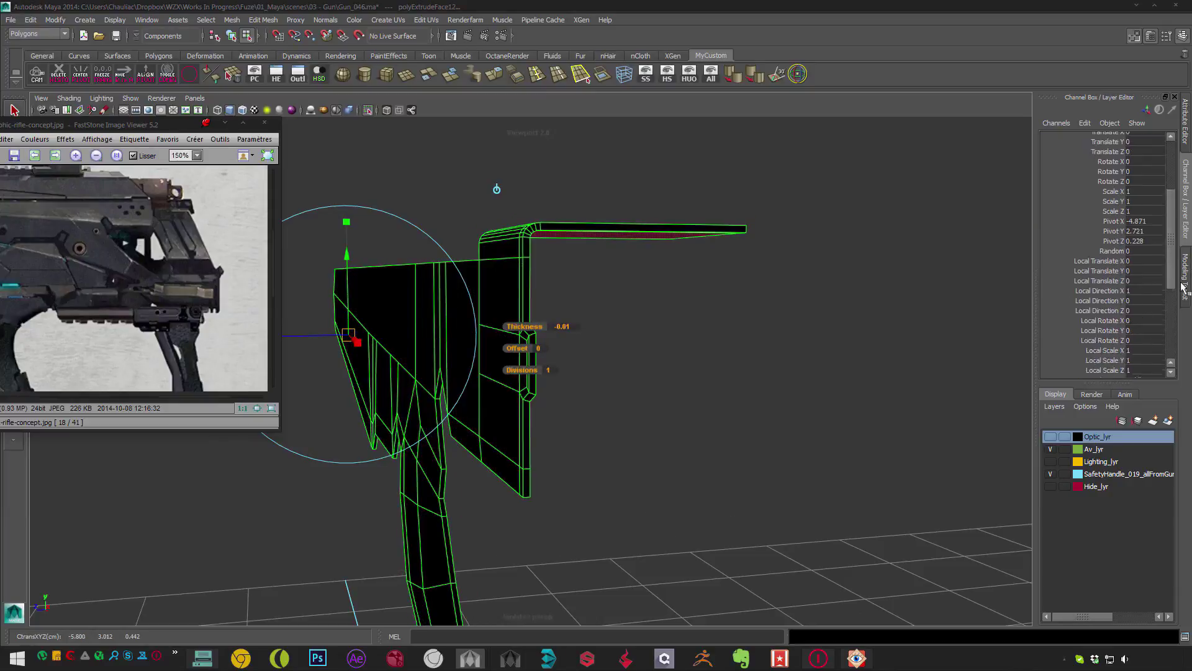
scroll(1154, 323, "down", 3)
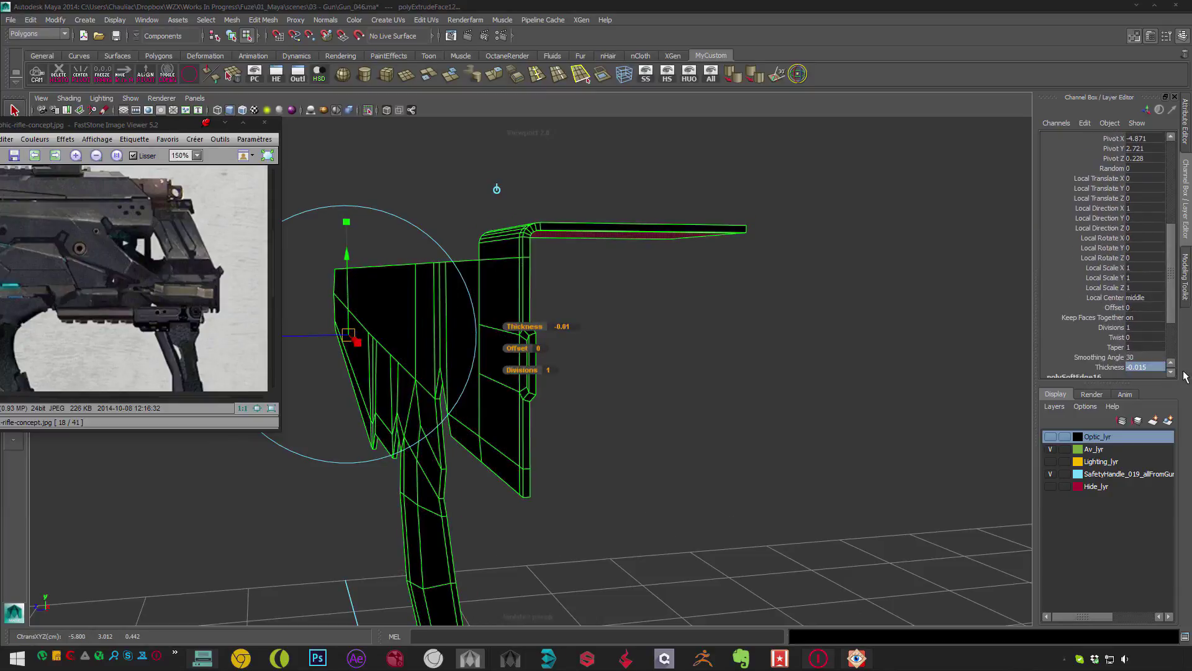
key("F8")
- Delete the unneeded faces of the thickened panel, reverse its normals and clean up its transformations and history
left_click(714, 375)
left_click_drag(714, 375, 306, 187, "alt")
left_click(418, 393)
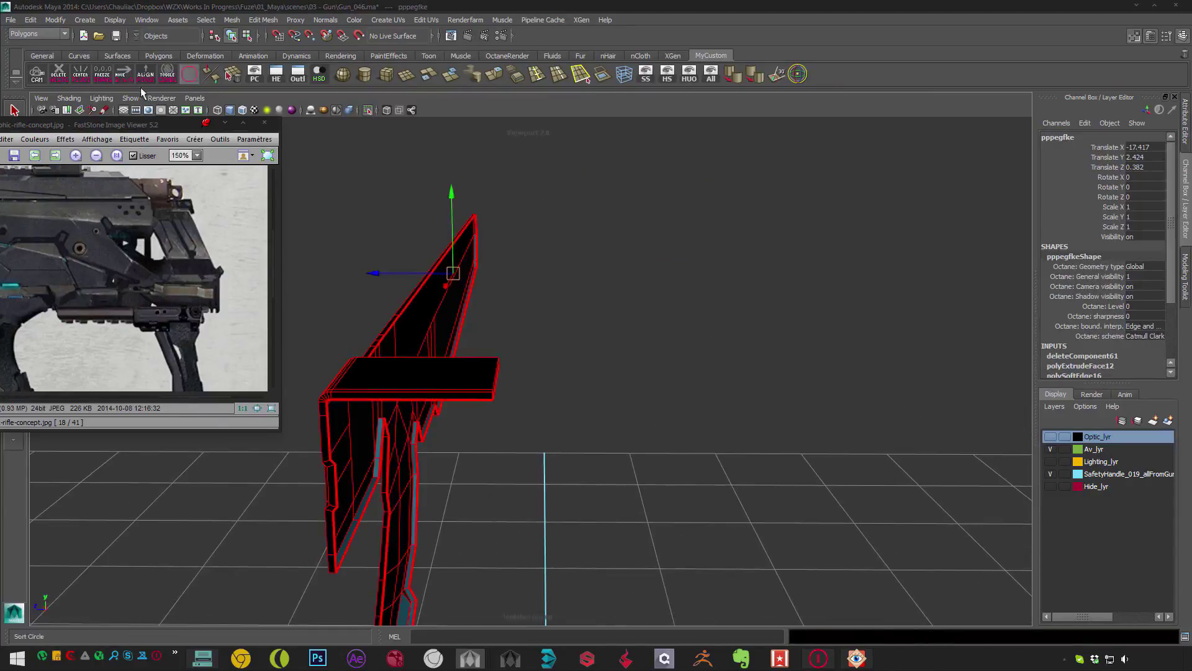
left_click(101, 73)
- Select the faces at the inner end of the panel's lower tip and check their fit against the full gun
key("F11")
left_click_drag(472, 347, 528, 371, "alt")
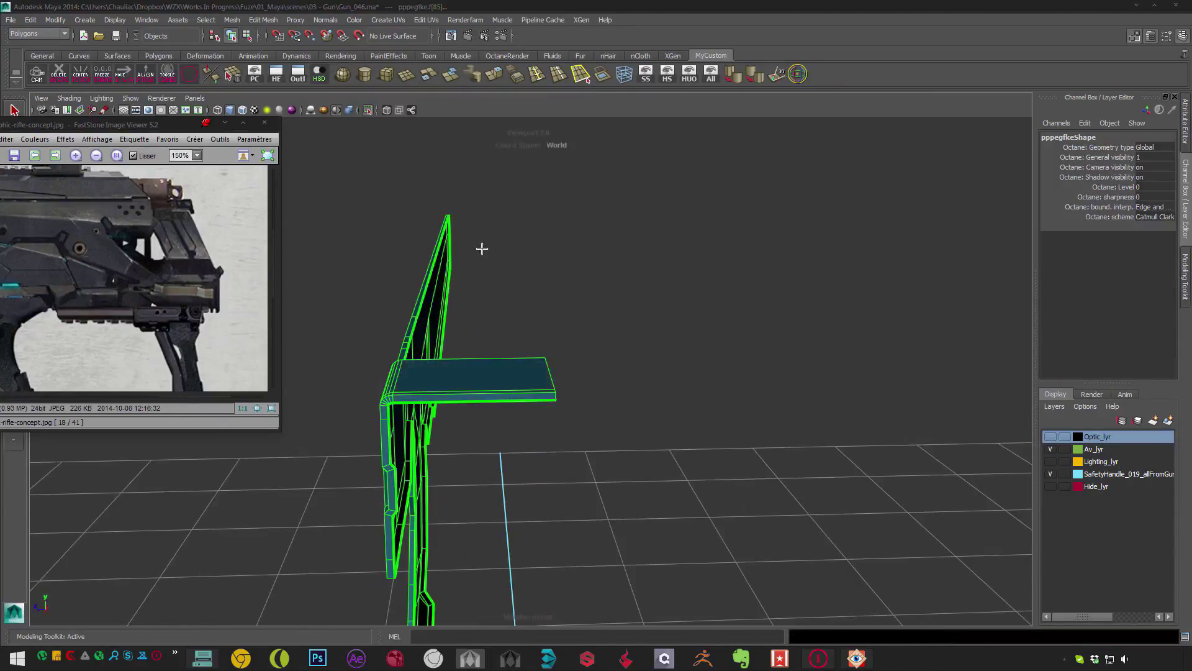
left_click_drag(494, 508, 559, 401, "alt")
left_click(572, 426)
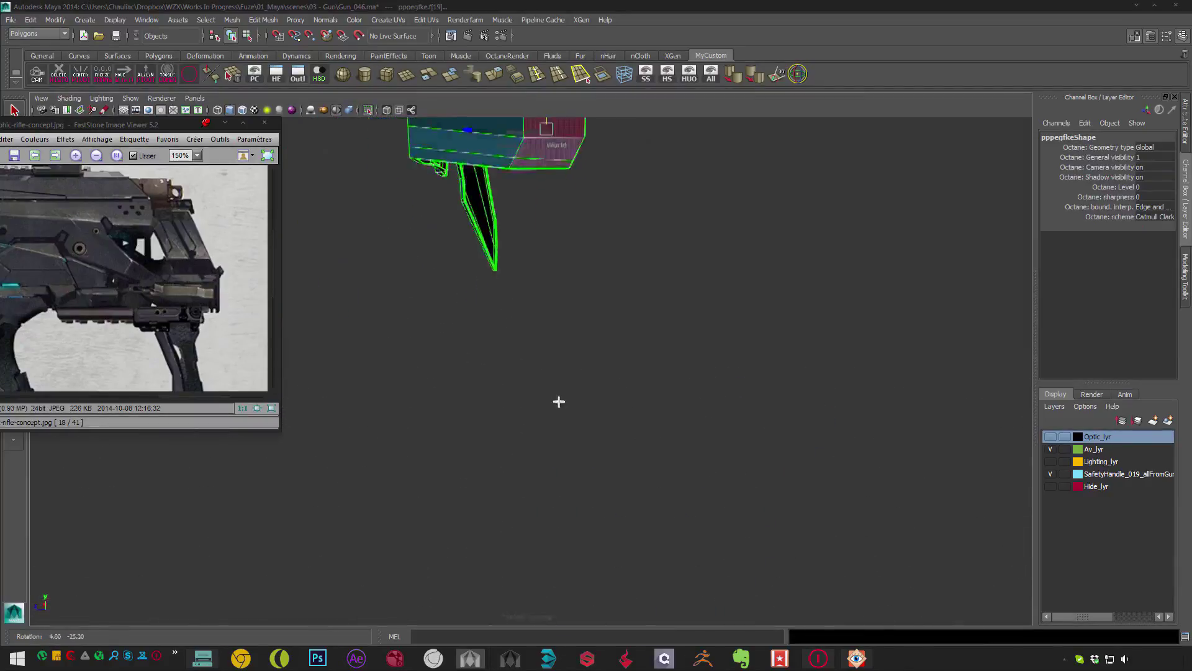
middle_click_drag(558, 402, 606, 309, "alt")
key("ctrl+1")
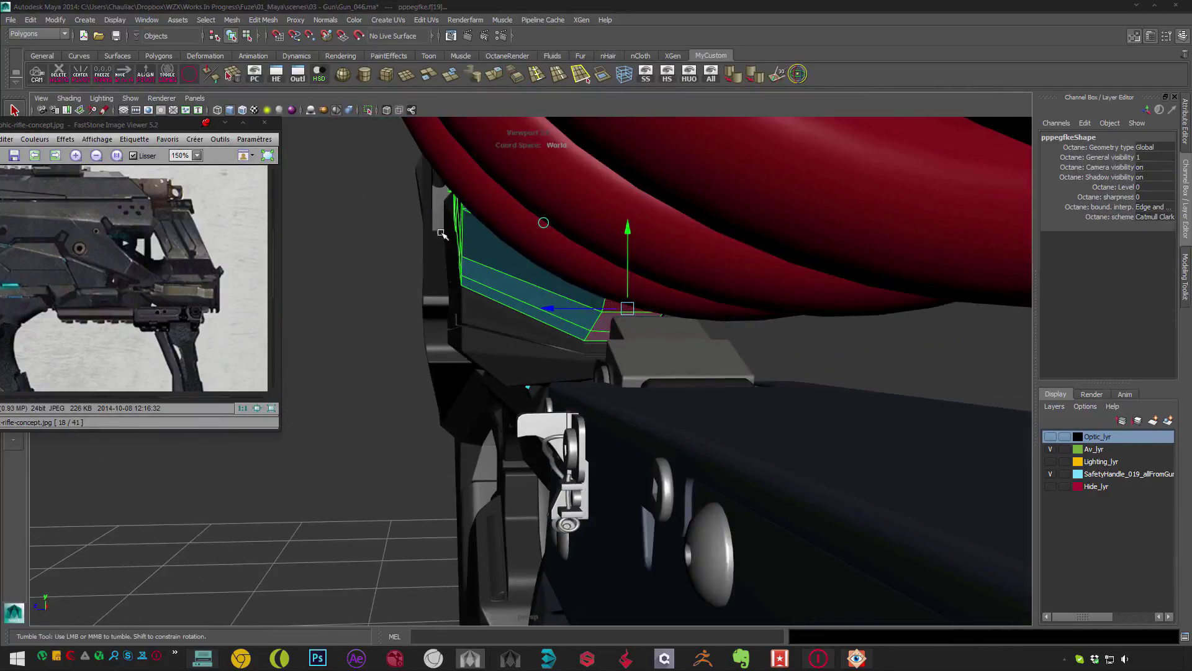
- Isolate the panel again and adjust the vertices along the inner end of its lower tip near the centre line
key("F8")
key("ctrl+1")
key("w")
key("F9")
left_click_drag(619, 266, 650, 249, "alt")
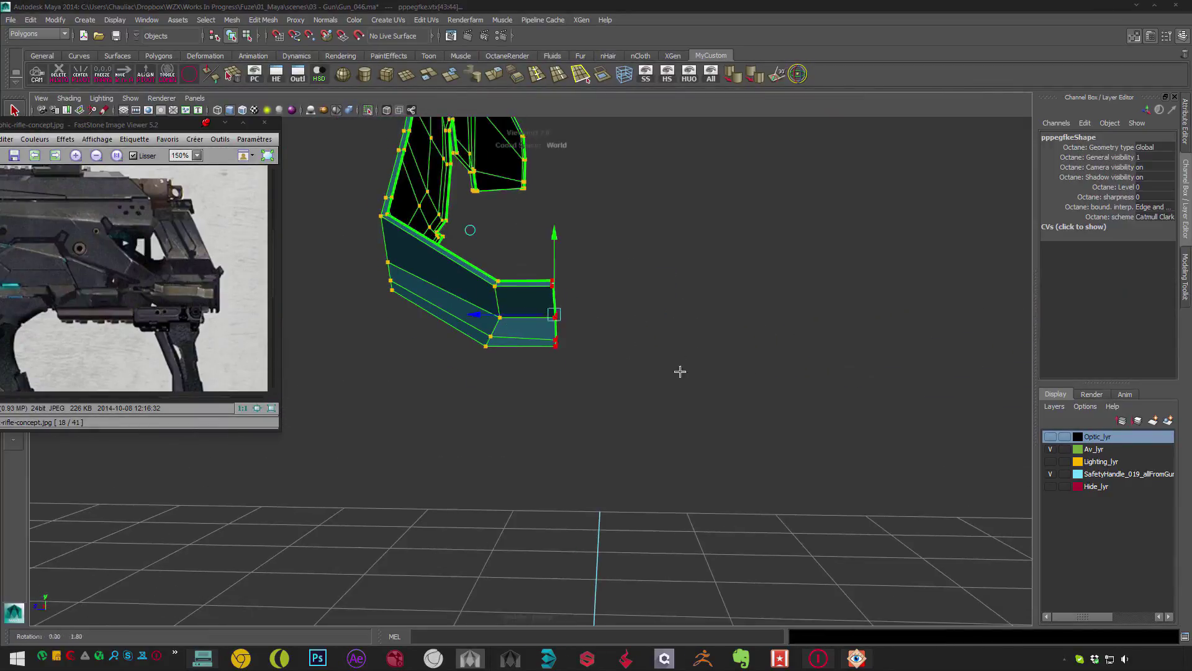
left_click_drag(680, 372, 596, 381, "alt")
middle_click_drag(596, 381, 522, 359, "alt")
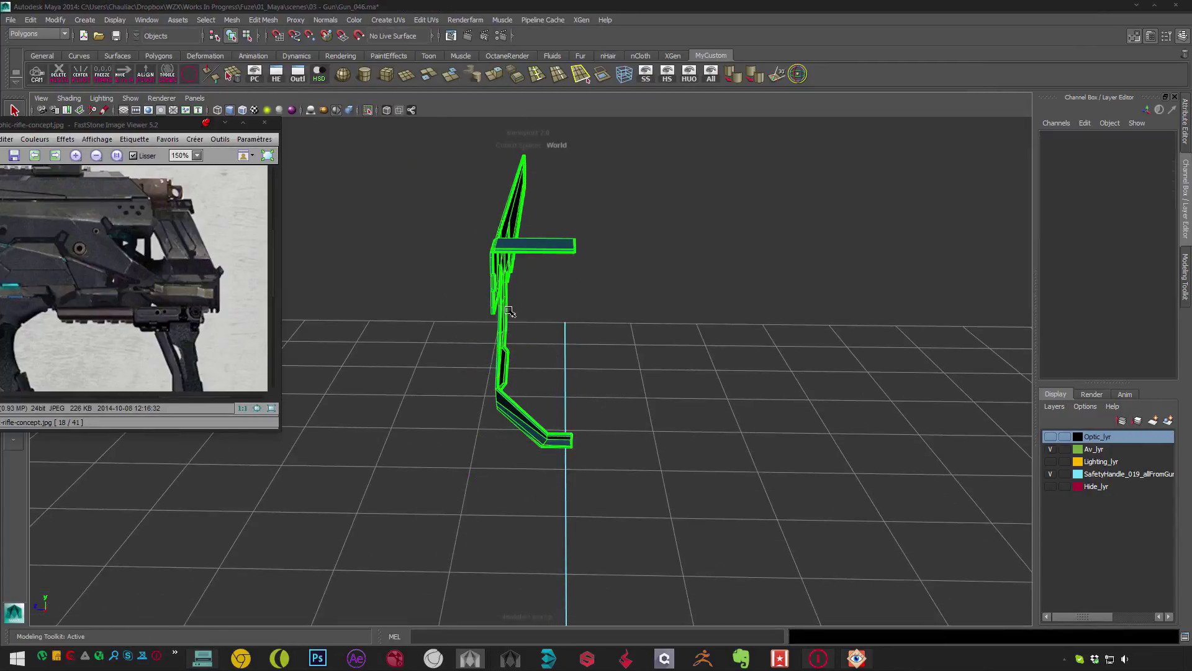
- Delete the unneeded edges on the isolated panel around its lower tip
left_click_drag(509, 311, 699, 316, "alt")
scroll(652, 315, "up", 5)
left_click(691, 360)
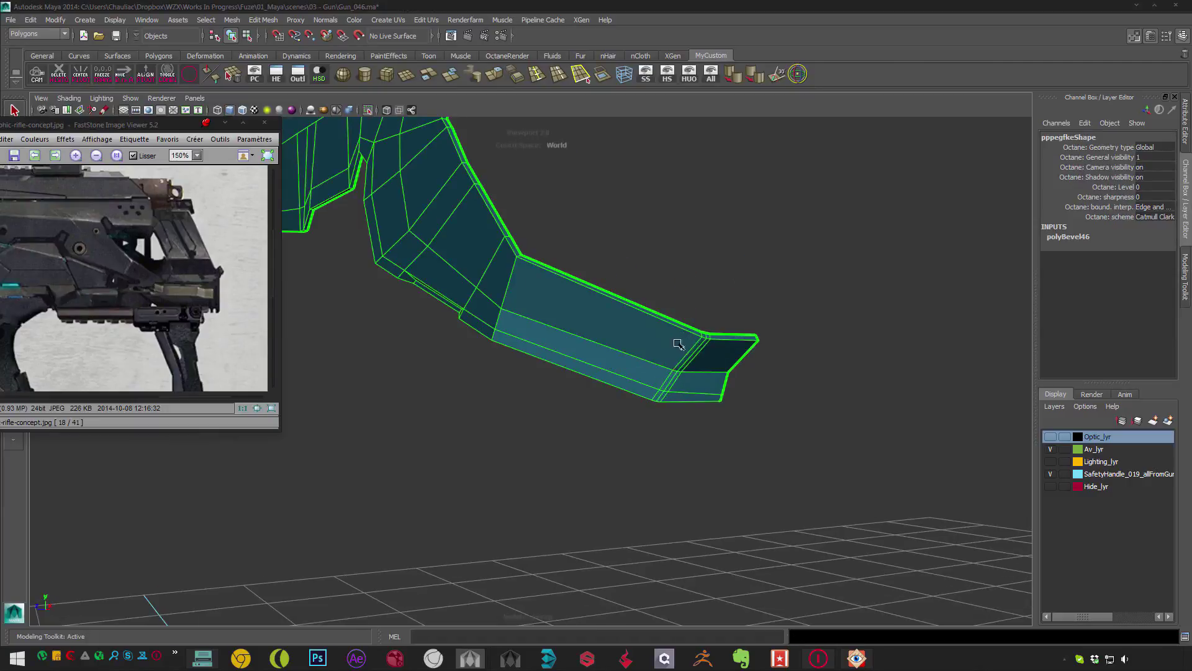
left_click(679, 344)
scroll(678, 319, "down", 3)
left_click_drag(714, 306, 661, 343, "alt")
left_click_drag(619, 426, 645, 247, "alt")
key("Delete")
left_click_drag(569, 253, 766, 336, "alt")
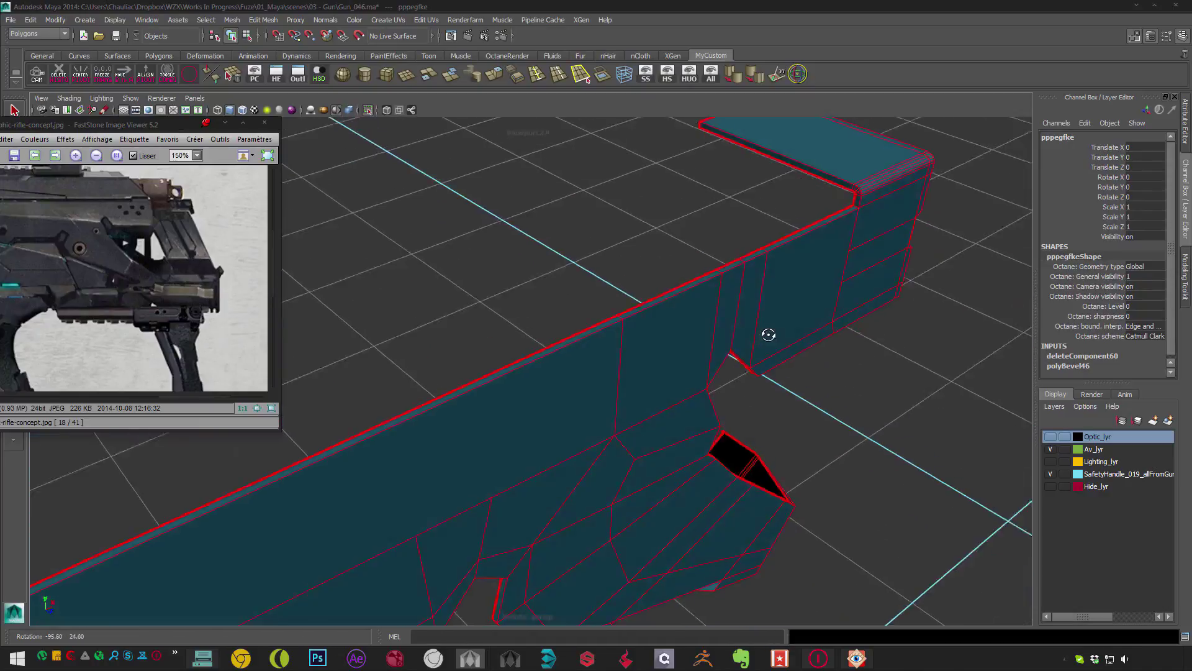
- Select the edges running from the two corners of the lower notch across the panel and bevel them
middle_click_drag(767, 336, 784, 251, "alt")
left_click_drag(783, 251, 665, 306, "alt")
right_click_drag(665, 307, 572, 322, "alt")
key("F10")
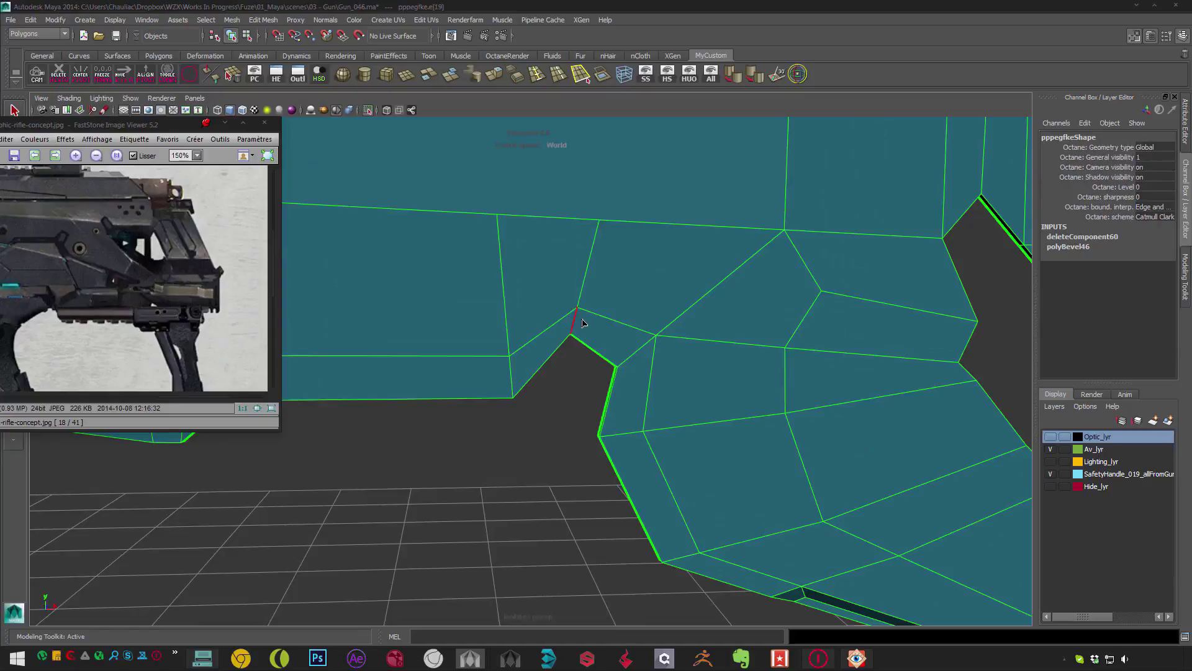
middle_click_drag(639, 349, 652, 283, "alt")
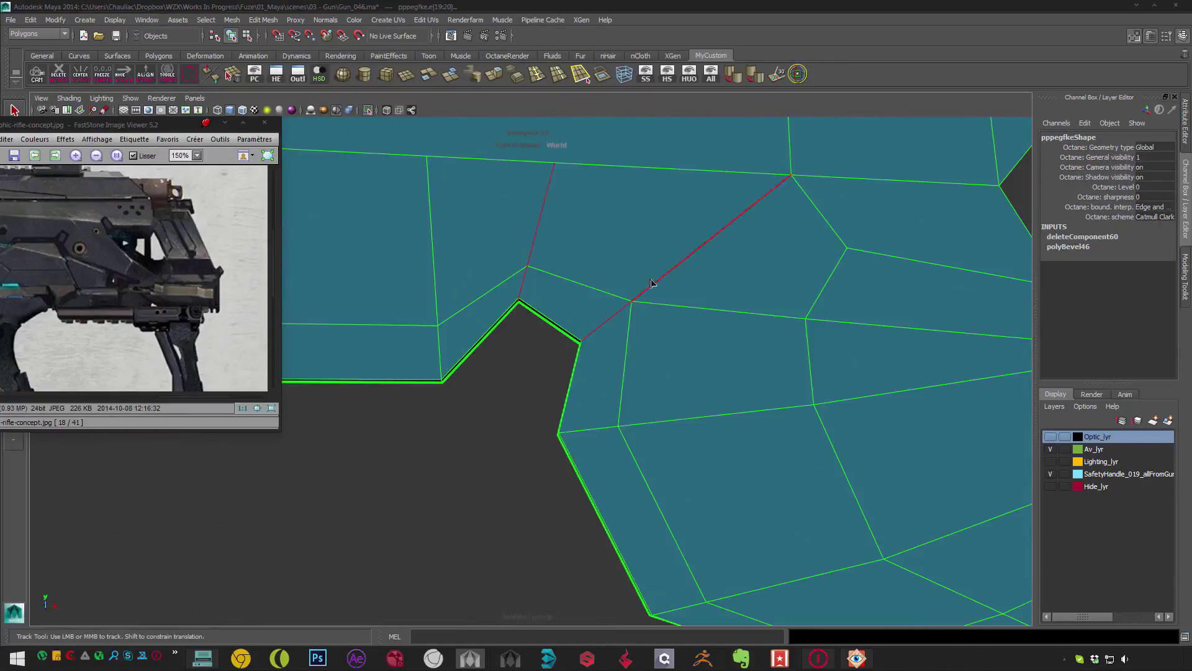
right_click_drag(593, 323, 628, 298, "alt")
left_click(716, 326, "shift")
right_click_drag(700, 340, 747, 325, "alt")
left_click(701, 329)
right_click_drag(628, 328, 578, 324, "alt")
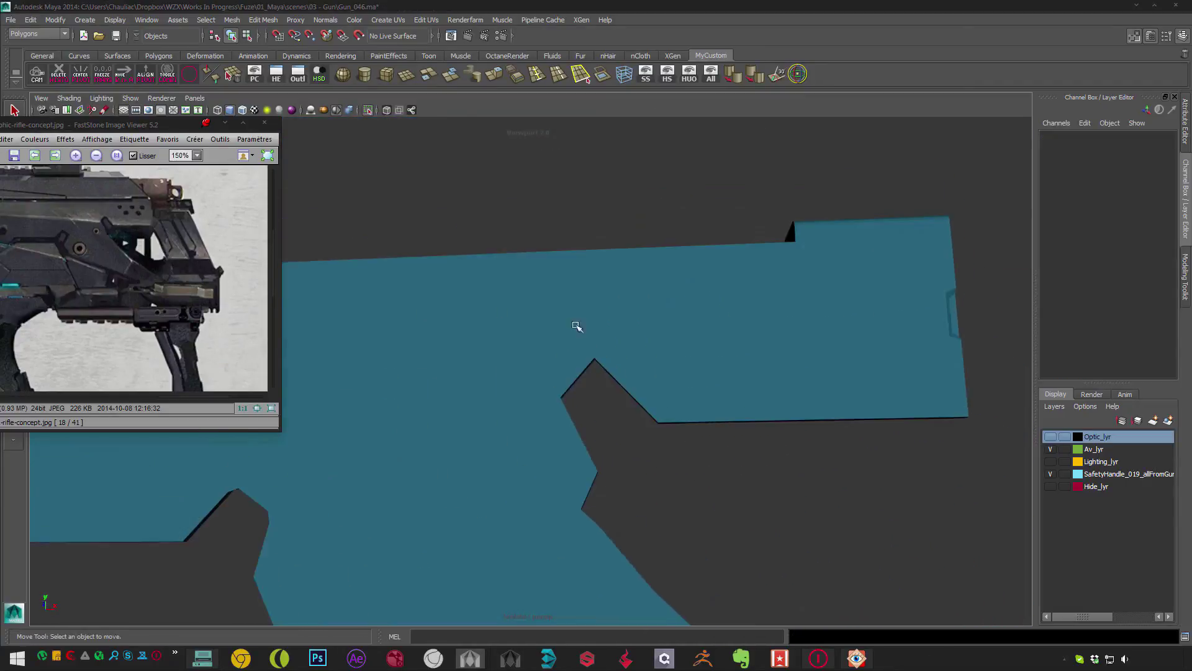
- Undo the notch bevel, add the edge running to the upper notch's corner and bevel the extended edge selection
left_click(560, 377)
key("ctrl+z")
middle_click_drag(480, 412, 482, 357, "alt")
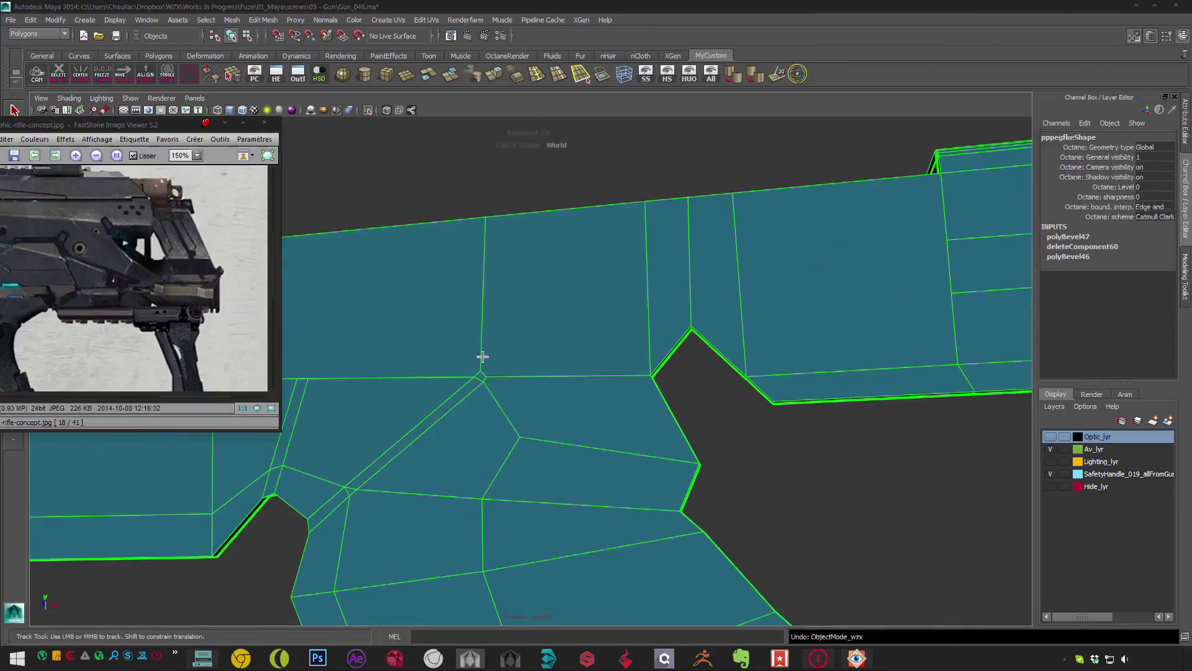
right_click_drag(694, 302, 503, 274, "alt")
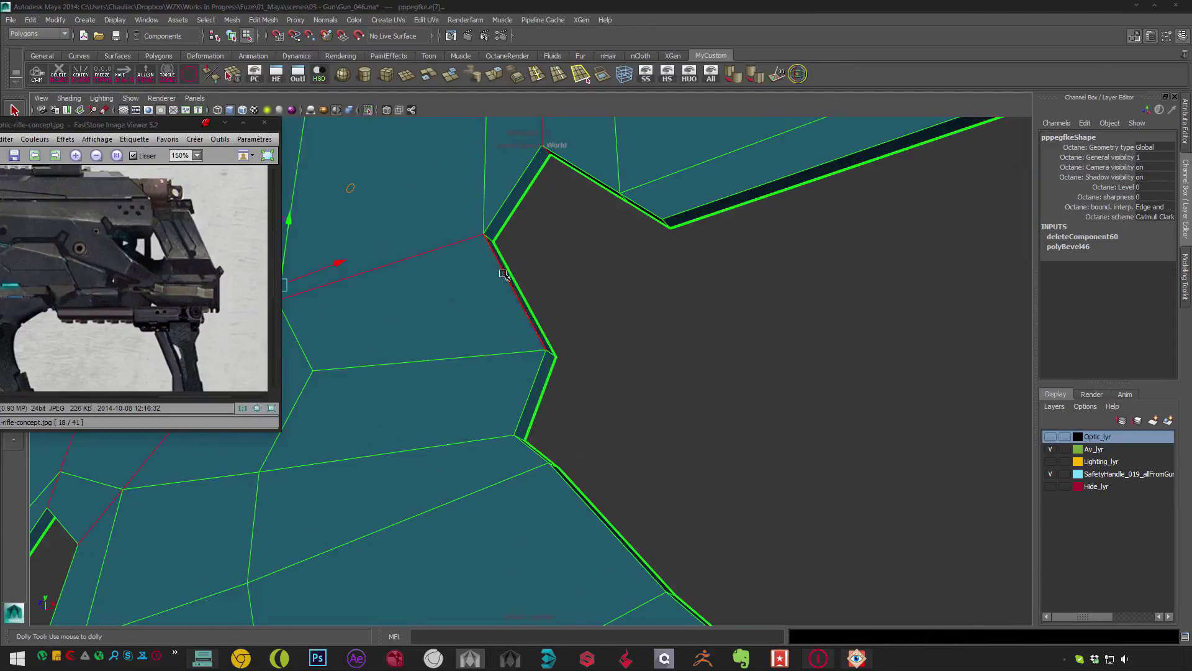
key("ctrl+b")
middle_click_drag(553, 297, 585, 247, "alt")
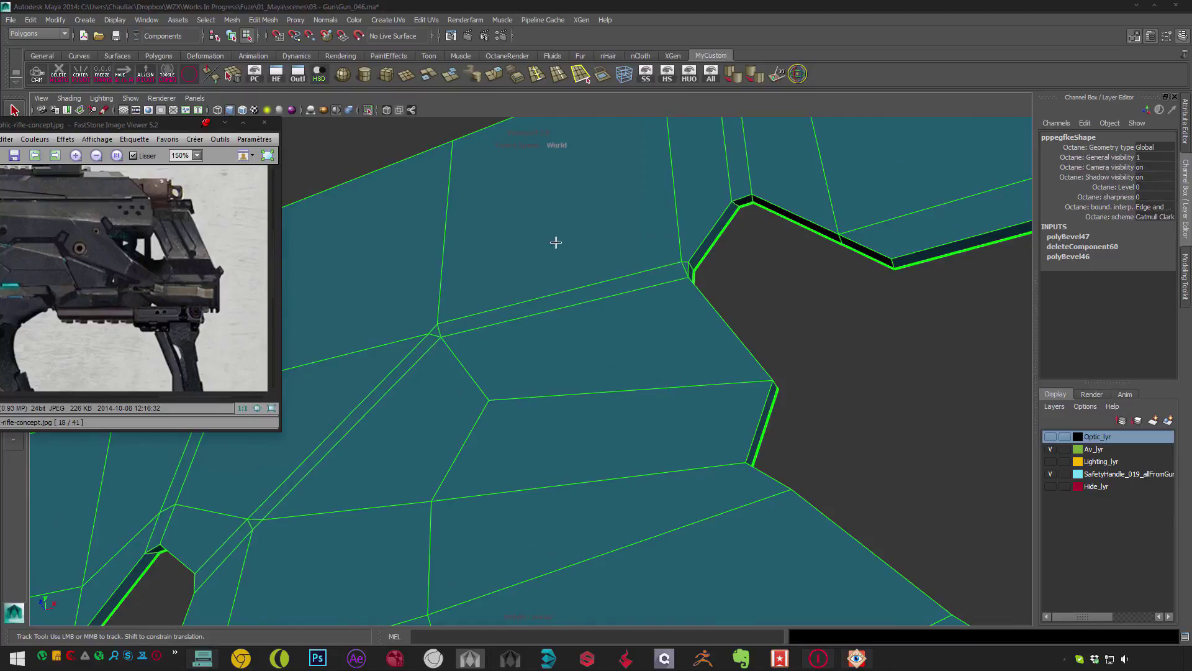
- Merge the surplus vertices left by the bevel at the ends of the new edge strips
key("F9")
left_click_drag(611, 256, 657, 435, "alt")
right_click_drag(657, 435, 567, 329, "alt")
key("F8")
left_click_drag(567, 329, 687, 354, "alt")
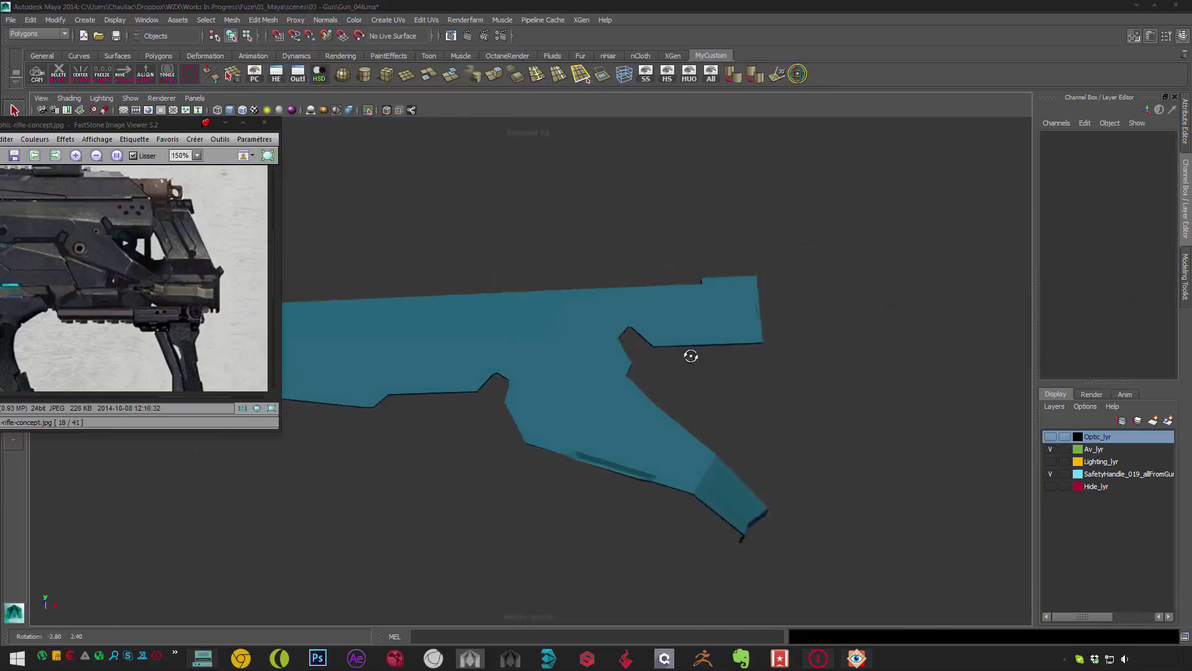
right_click_drag(686, 354, 588, 353, "alt")
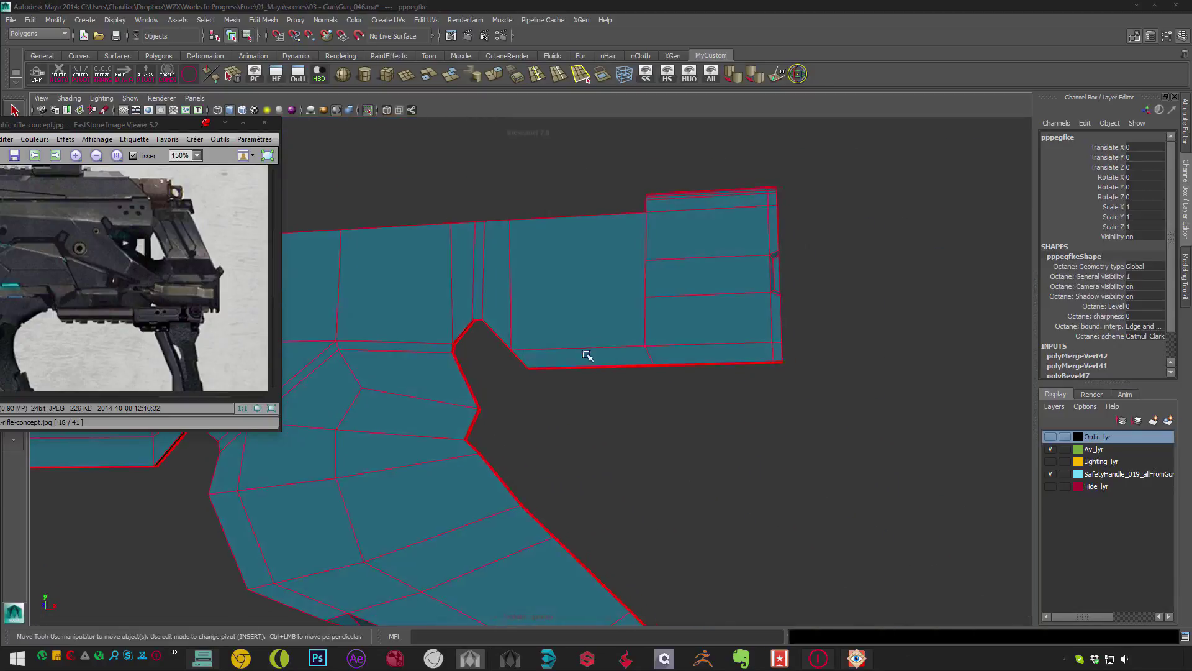
- Bevel the cross edges at the fold where the lower arm bends towards its tip
left_click_drag(588, 354, 623, 341, "alt")
middle_click_drag(623, 341, 581, 285, "alt")
left_click_drag(582, 285, 572, 434, "alt")
left_click(570, 430)
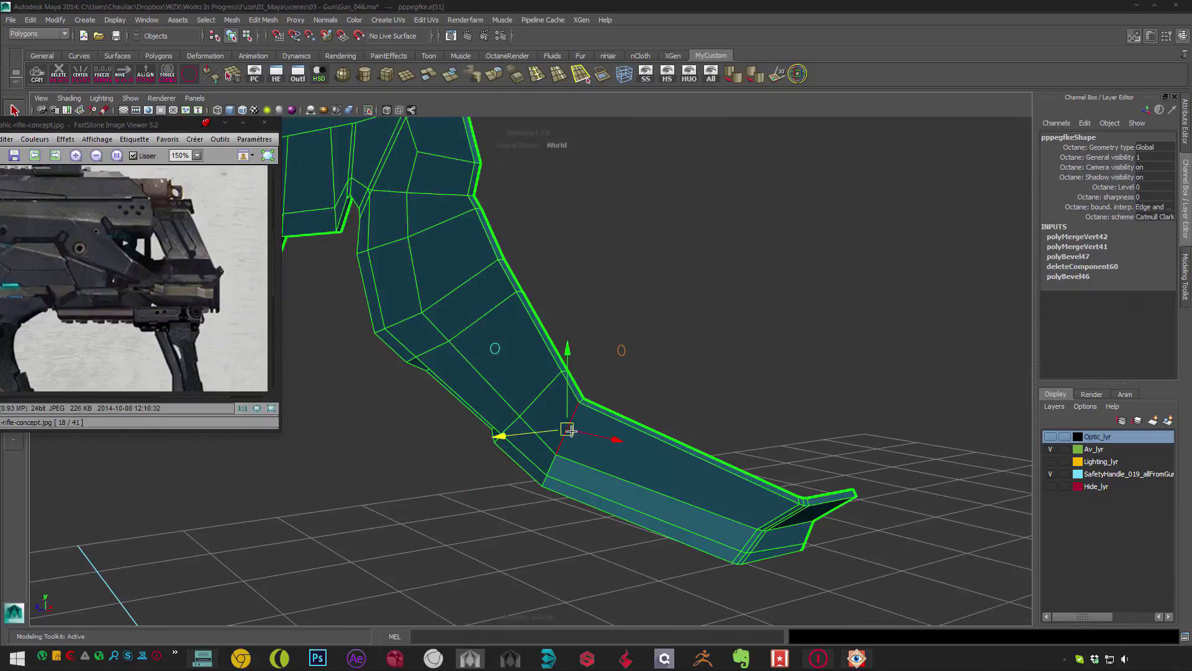
left_click(556, 461)
right_click_drag(556, 460, 595, 420, "alt")
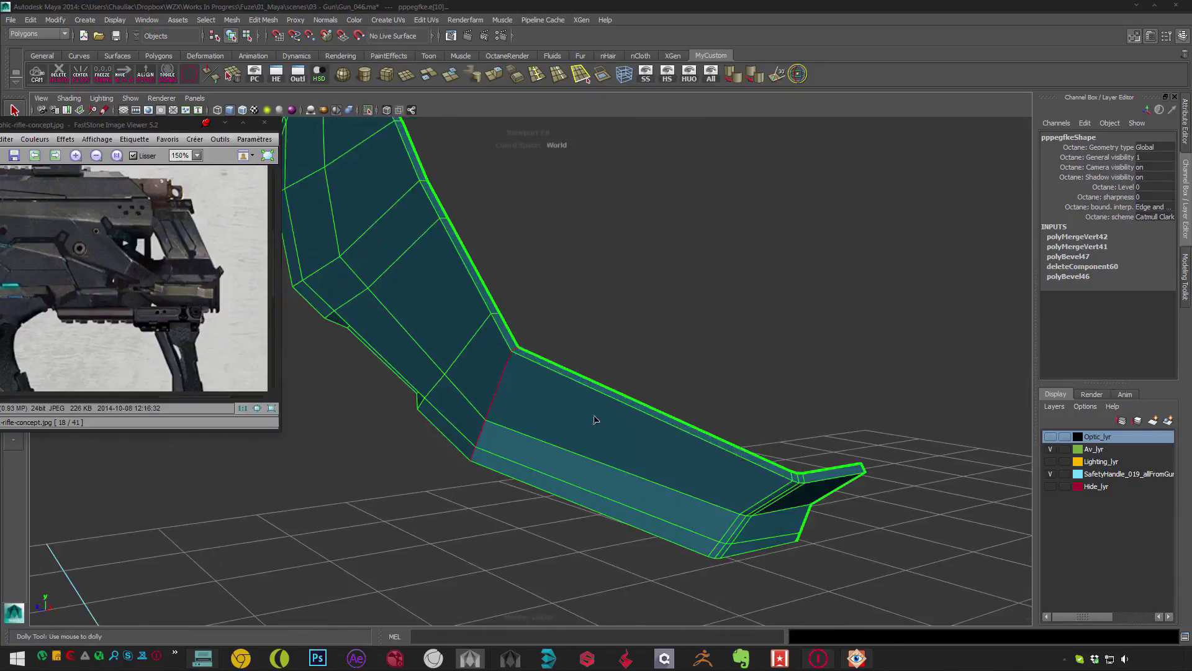
key("F8")
left_click(534, 381)
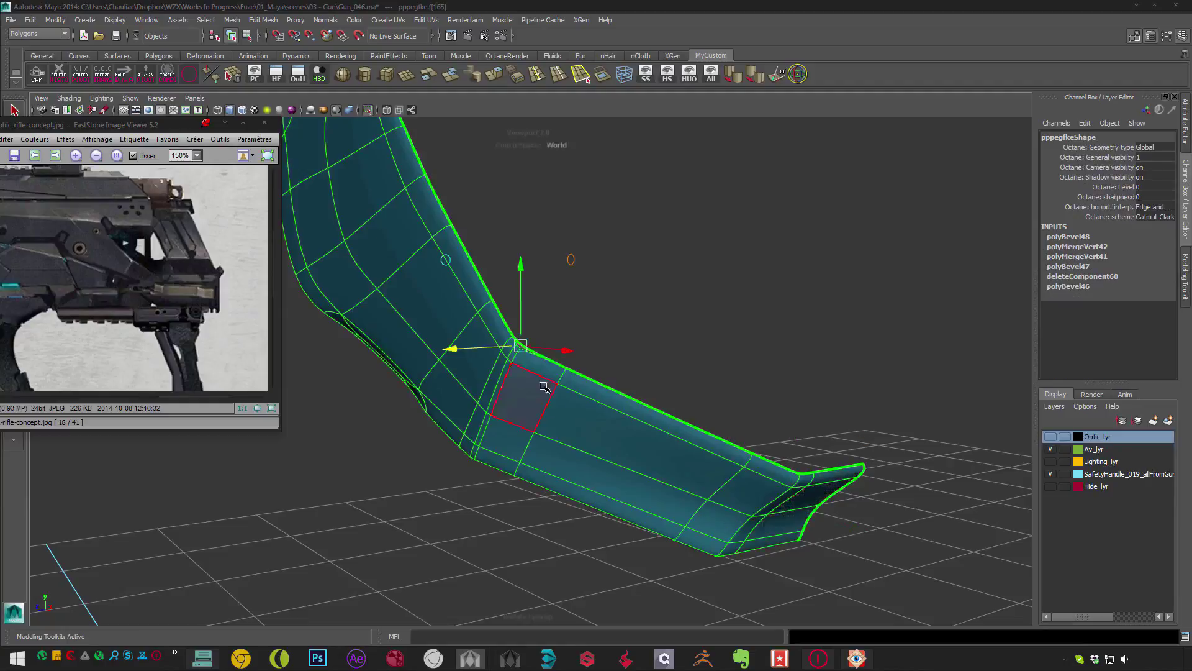
- Delete the unneeded edges on the lower arm and check the shape of the bevelled fold
left_click_drag(546, 386, 641, 165, "alt")
left_click(665, 288)
right_click_drag(665, 287, 647, 306, "alt")
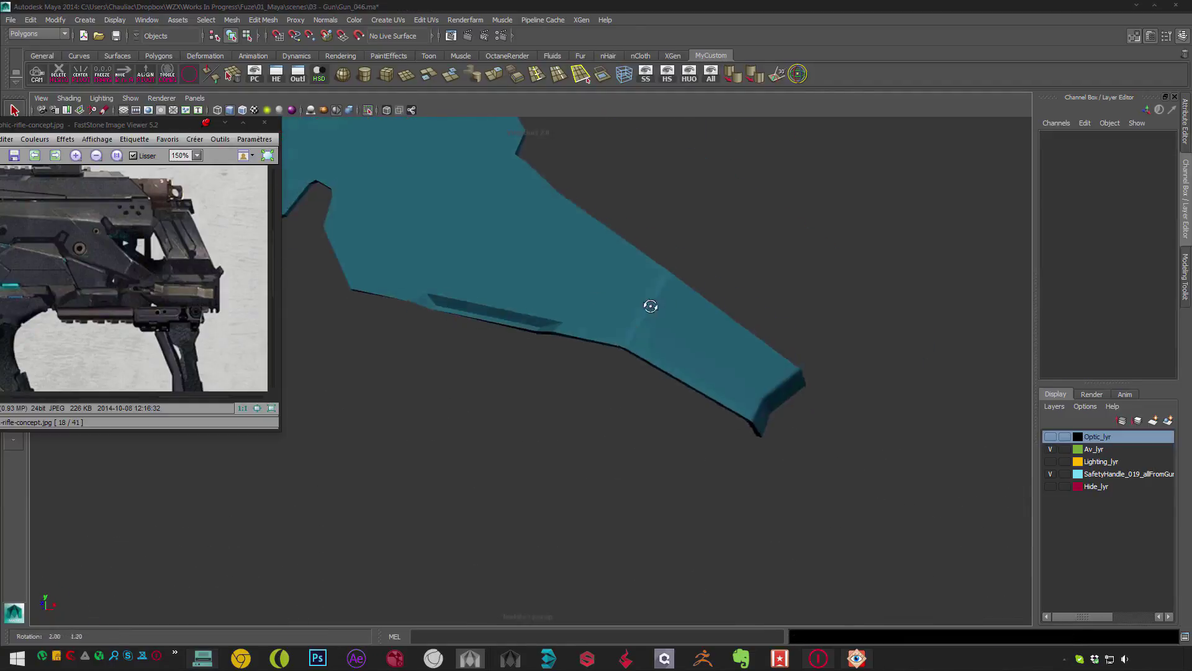
left_click_drag(646, 306, 673, 324, "alt")
left_click(577, 372)
left_click_drag(577, 372, 559, 333, "alt")
right_click_drag(559, 333, 492, 394, "alt")
left_click_drag(492, 394, 572, 360, "alt")
right_click_drag(572, 359, 657, 434, "alt")
left_click_drag(658, 434, 584, 408, "alt")
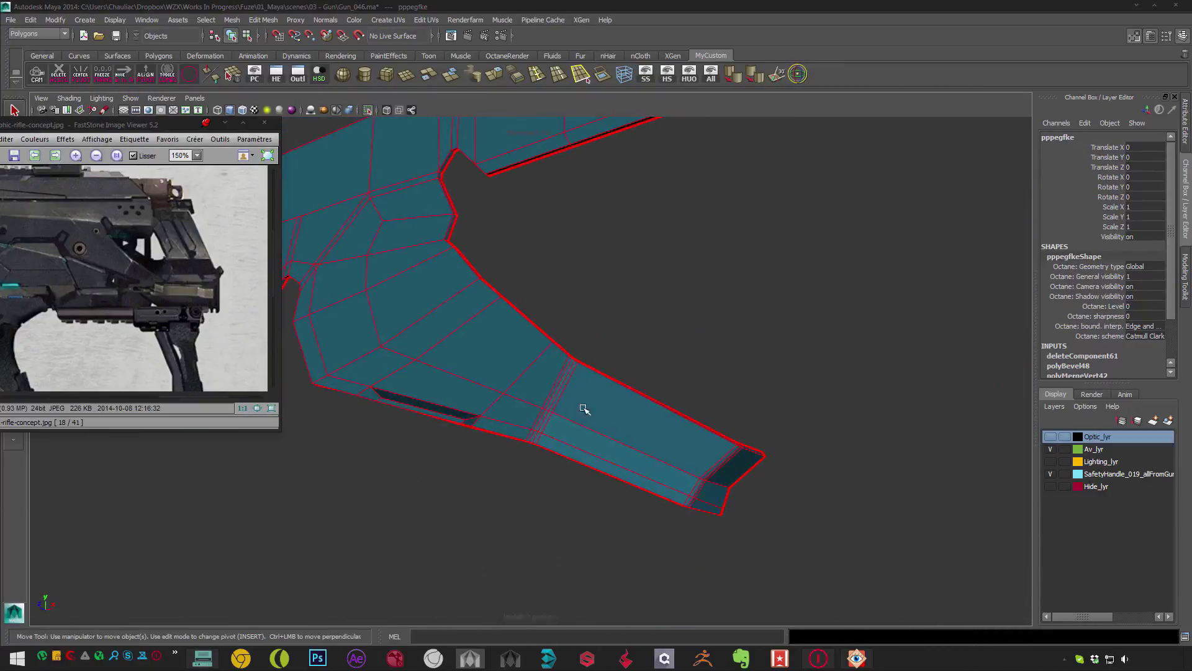
- Select the fold edge loops and merge the surplus vertex beside the lower notch
left_click(584, 408)
left_click_drag(657, 426, 672, 375, "alt")
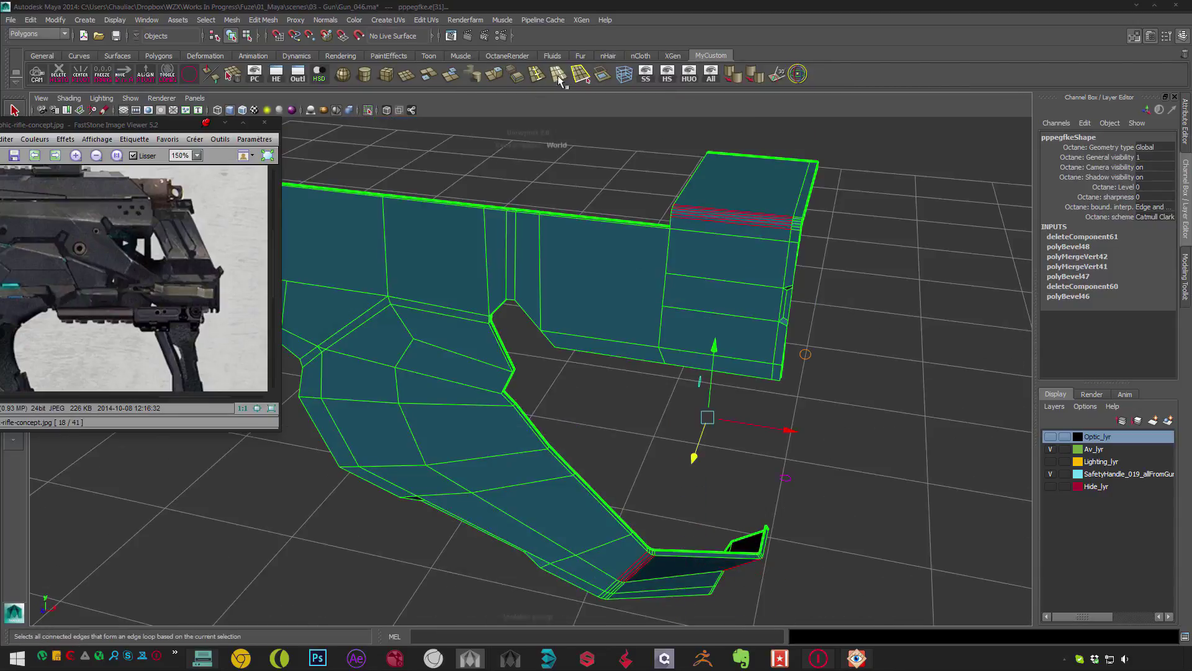
left_click(558, 77)
left_click_drag(478, 273, 502, 322, "alt")
right_click_drag(503, 322, 543, 346, "alt")
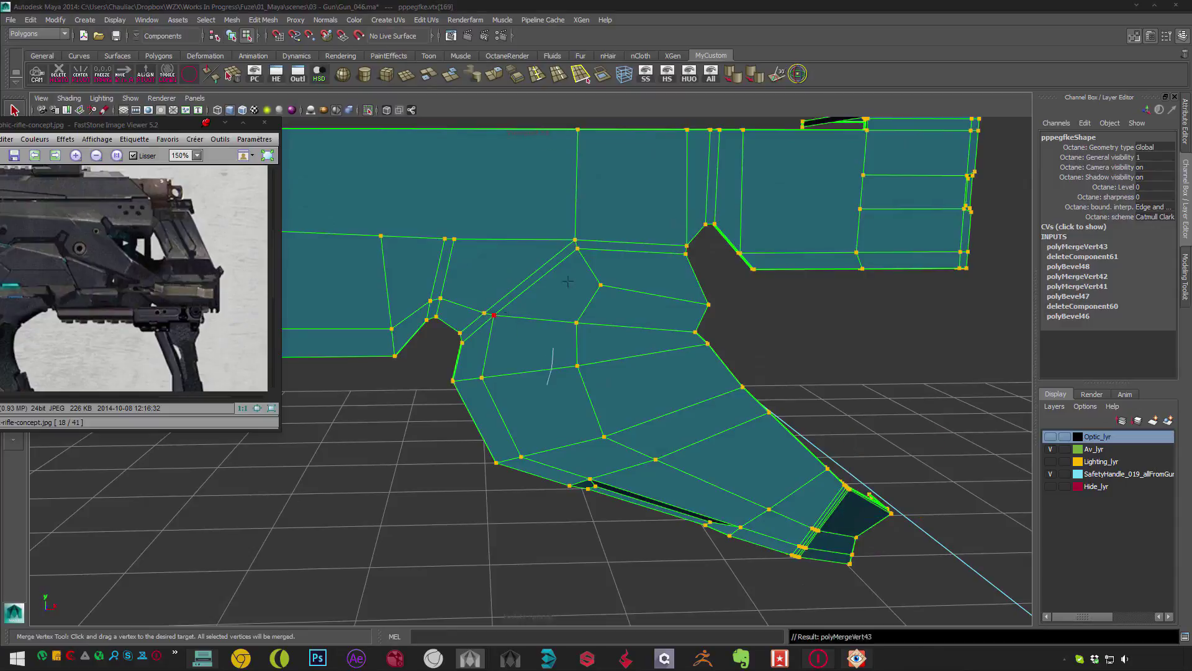
left_click_drag(568, 282, 539, 350, "alt")
- Bevel the panel's edges, leaving out the existing fold bevels and the central edge loop through the lower arm
left_click(751, 430)
left_click_drag(751, 430, 745, 285, "alt")
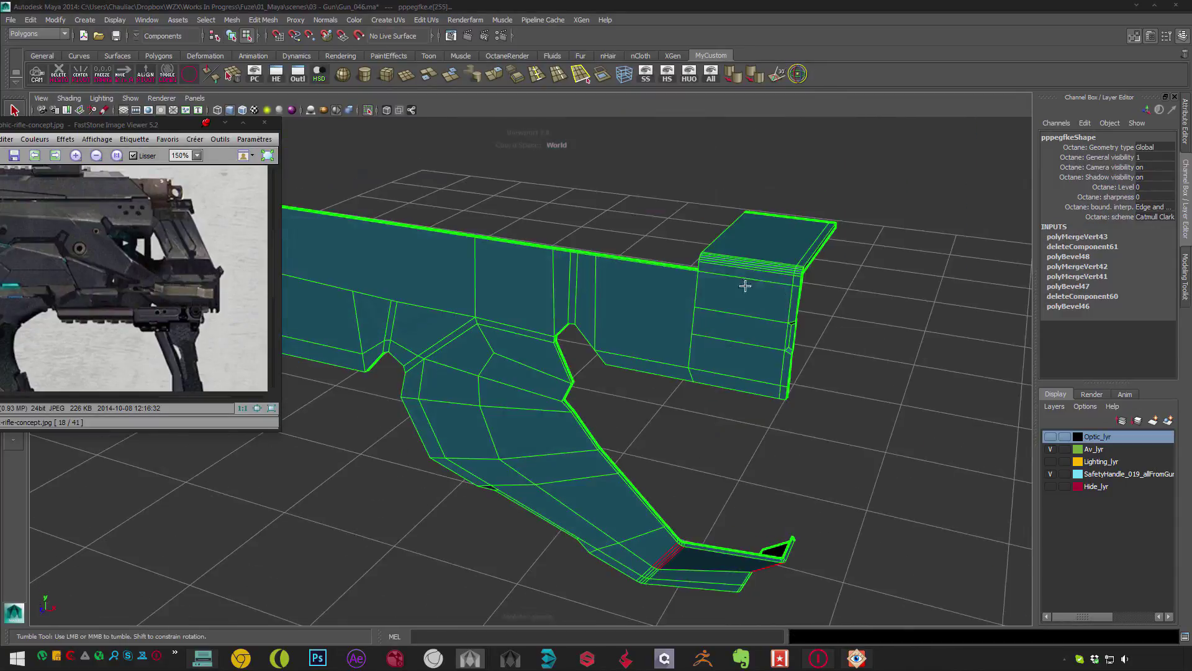
middle_click_drag(563, 485, 557, 398, "alt")
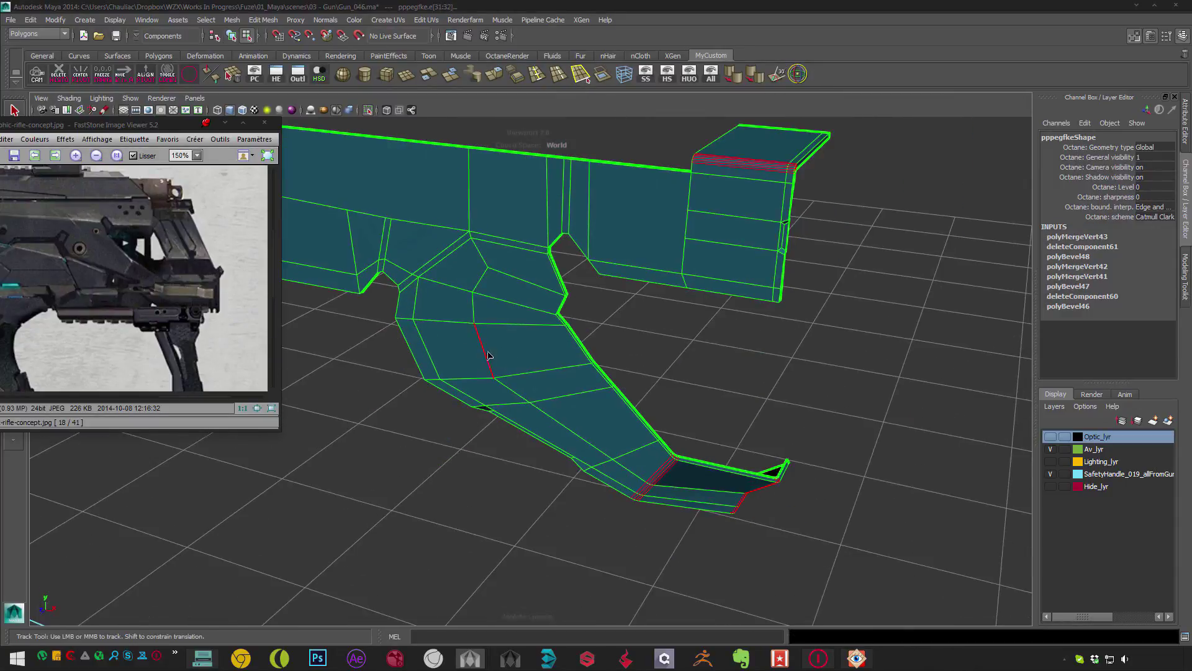
left_click_drag(488, 355, 684, 281, "alt")
mouse_move(685, 281)
right_mouse_down("alt")
mouse_move(774, 346)
mouse_move(705, 337)
mouse_move(727, 335)
mouse_move(669, 387)
mouse_move(897, 519)
mouse_move(650, 306)
mouse_move(705, 404)
mouse_move(530, 293)
right_mouse_up("alt")
mouse_move(530, 293)
left_mouse_down("alt")
mouse_move(572, 306)
mouse_move(546, 323)
left_mouse_up("alt")
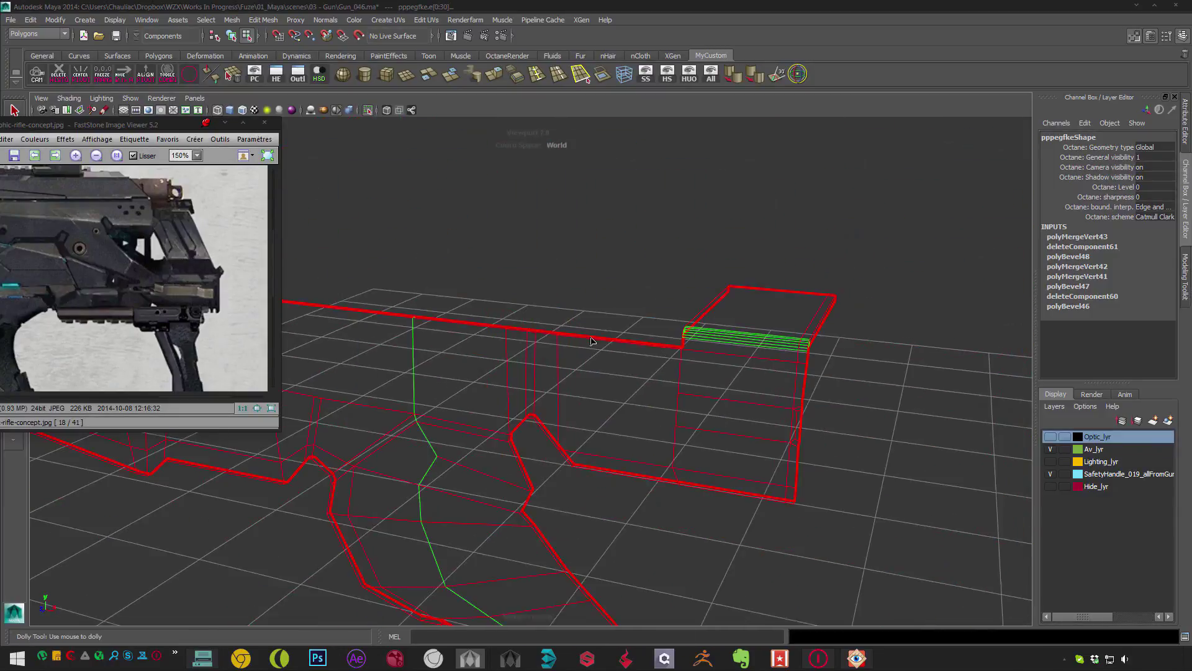
key("5")
middle_click_drag(546, 322, 529, 336, "alt")
right_click_drag(529, 335, 713, 350, "alt")
left_click_drag(712, 349, 573, 274, "alt")
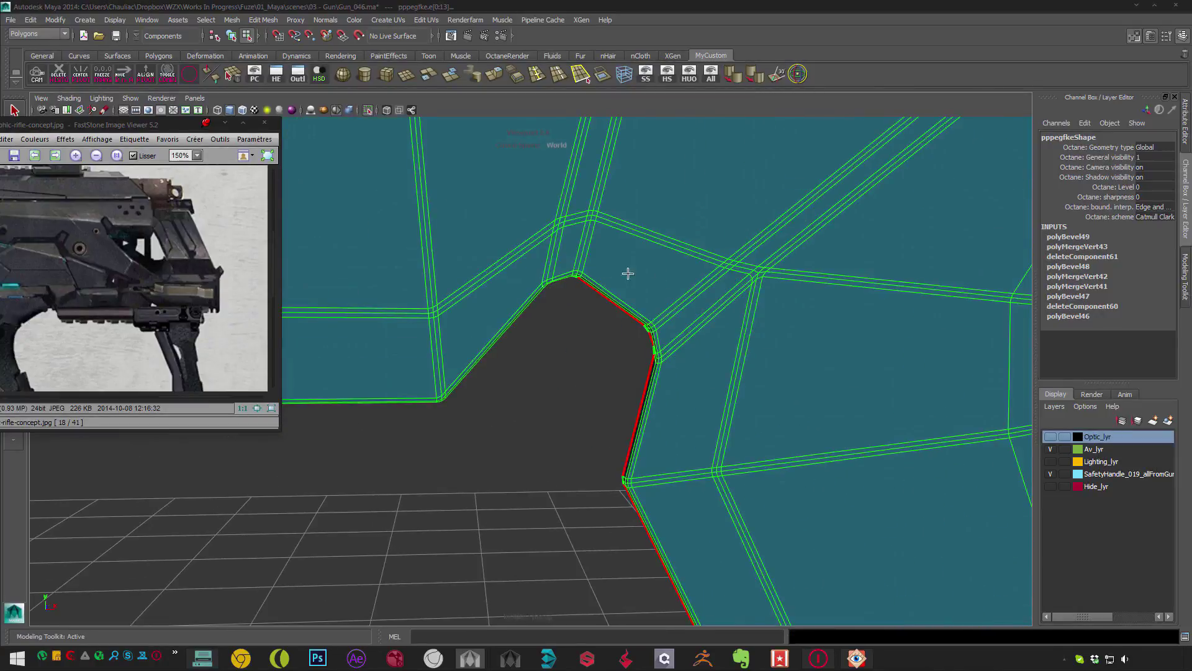
- Examine the bevelled panel's notches, arm and overall silhouette beside the concept image
left_click(574, 404)
right_click_drag(575, 404, 431, 322, "alt")
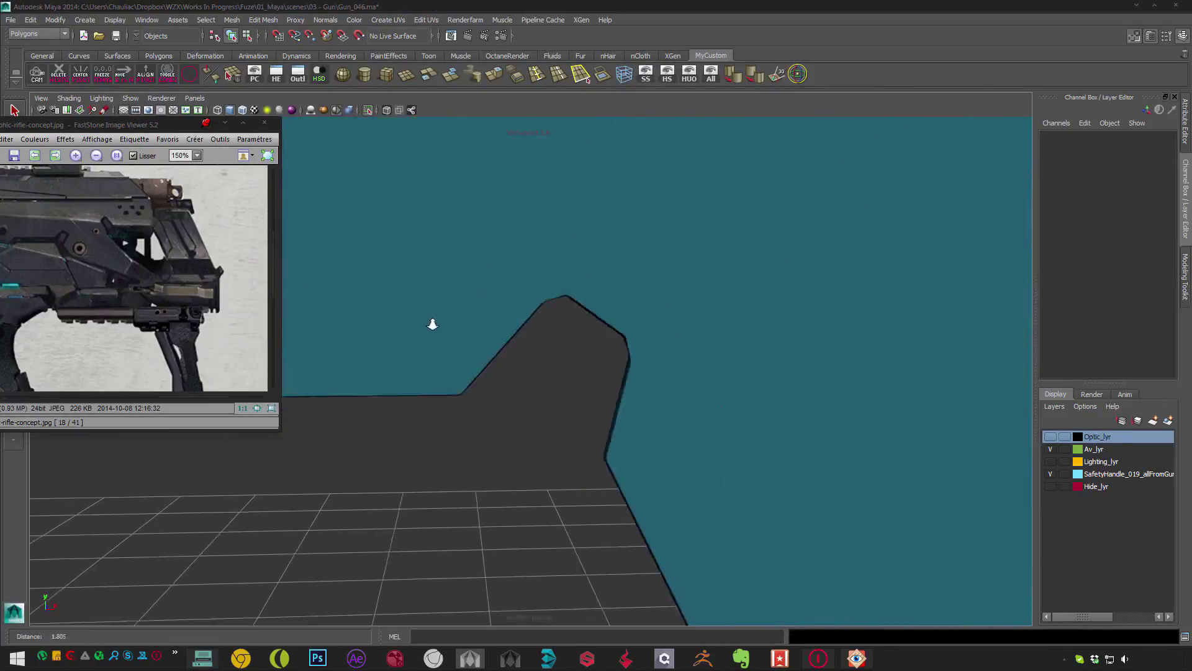
left_click_drag(431, 322, 584, 408, "alt")
right_click_drag(584, 408, 471, 420, "alt")
left_click(472, 420)
left_click_drag(472, 420, 608, 328, "alt")
left_click_drag(171, 126, 151, 137)
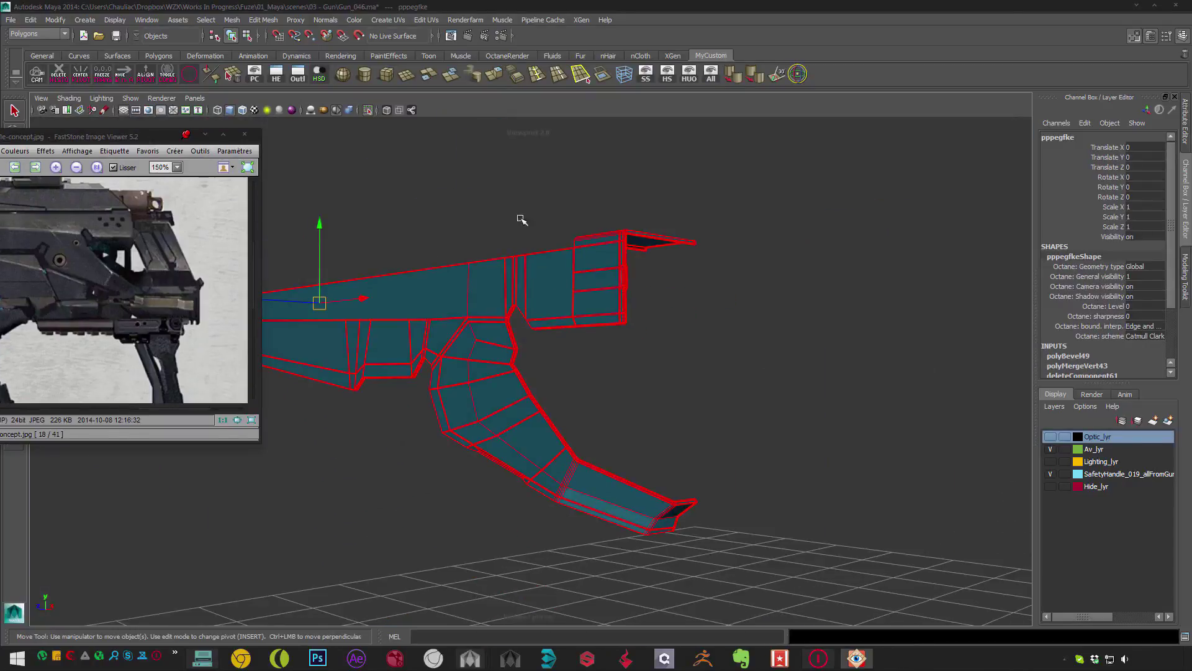
left_click_drag(521, 221, 572, 243, "alt")
left_click(530, 248)
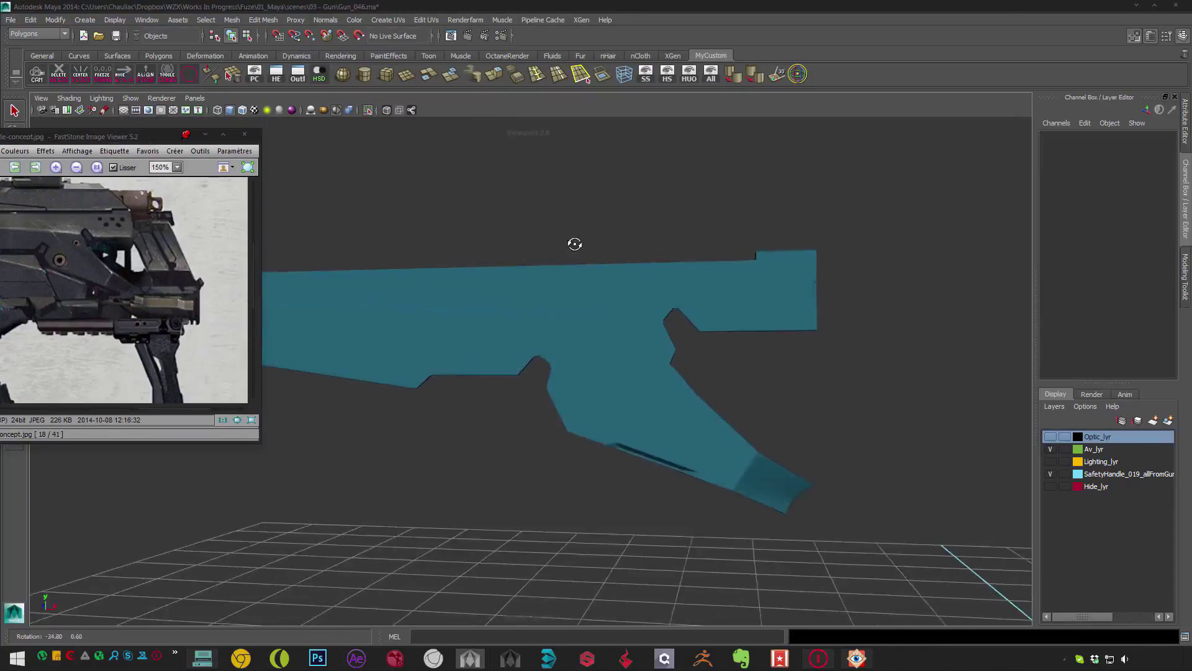
- Soften the panel's edge normals and inspect the shading around the notches
right_click_drag(571, 242, 896, 367, "alt")
left_click(808, 367)
left_click(505, 438)
right_click_drag(505, 438, 687, 421, "alt")
left_click(639, 341)
left_click(742, 77)
scroll(636, 407, "down", 5)
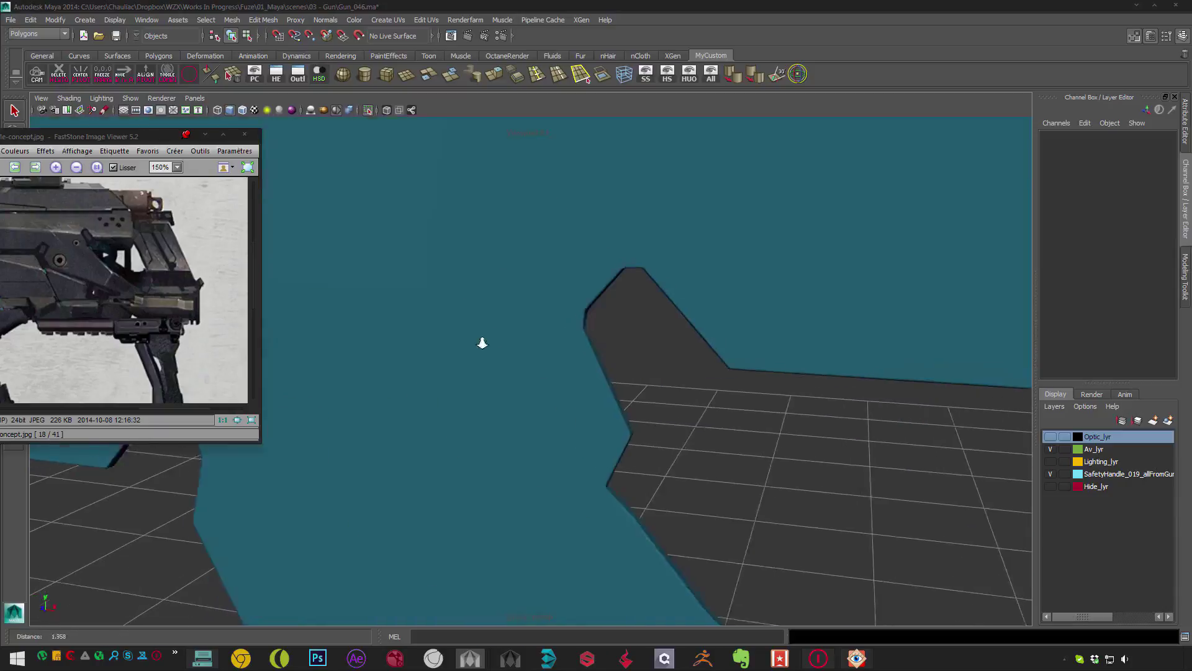
- Assign the dark grey material to the panel and check its shading
left_click(505, 327)
right_click_drag(506, 325, 540, 590)
right_click_drag(594, 511, 595, 511)
left_click_drag(594, 511, 708, 397, "alt")
left_click(708, 396)
left_click(588, 517)
left_click_drag(588, 516, 755, 383, "alt")
right_click_drag(754, 382, 550, 329, "alt")
left_click(545, 326)
scroll(562, 381, "down", 3)
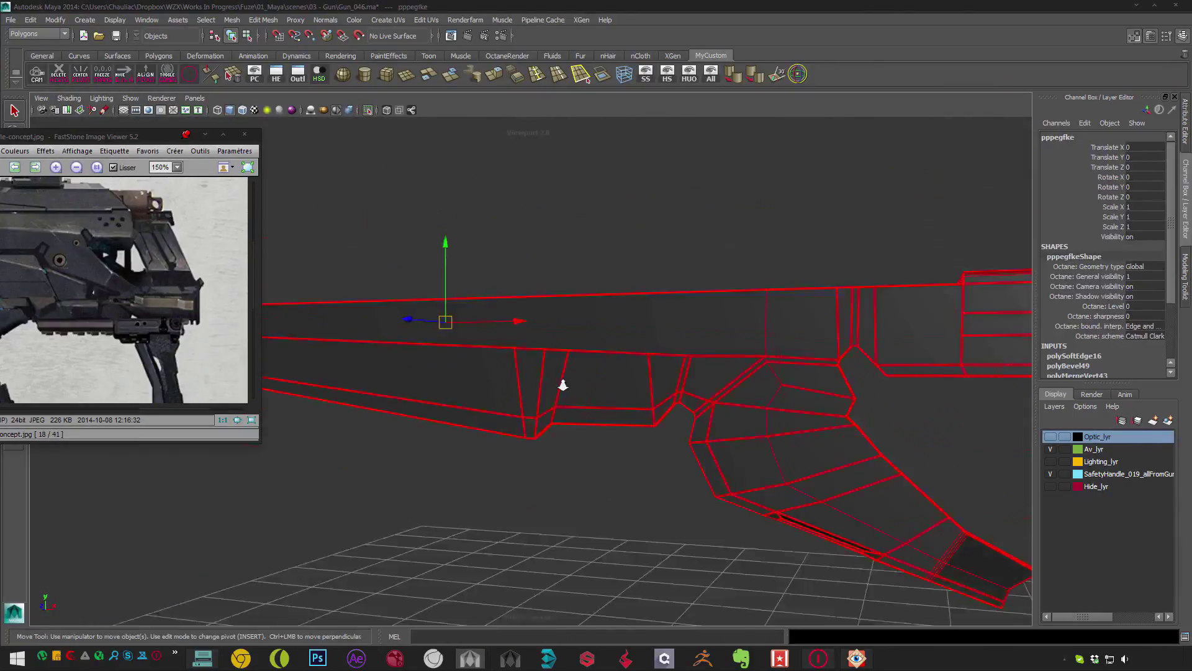
- Split the panel's upper border edges and connect the new vertices down to the first corner of the small lower step
scroll(612, 274, "up", 8)
scroll(624, 377, "down", 2)
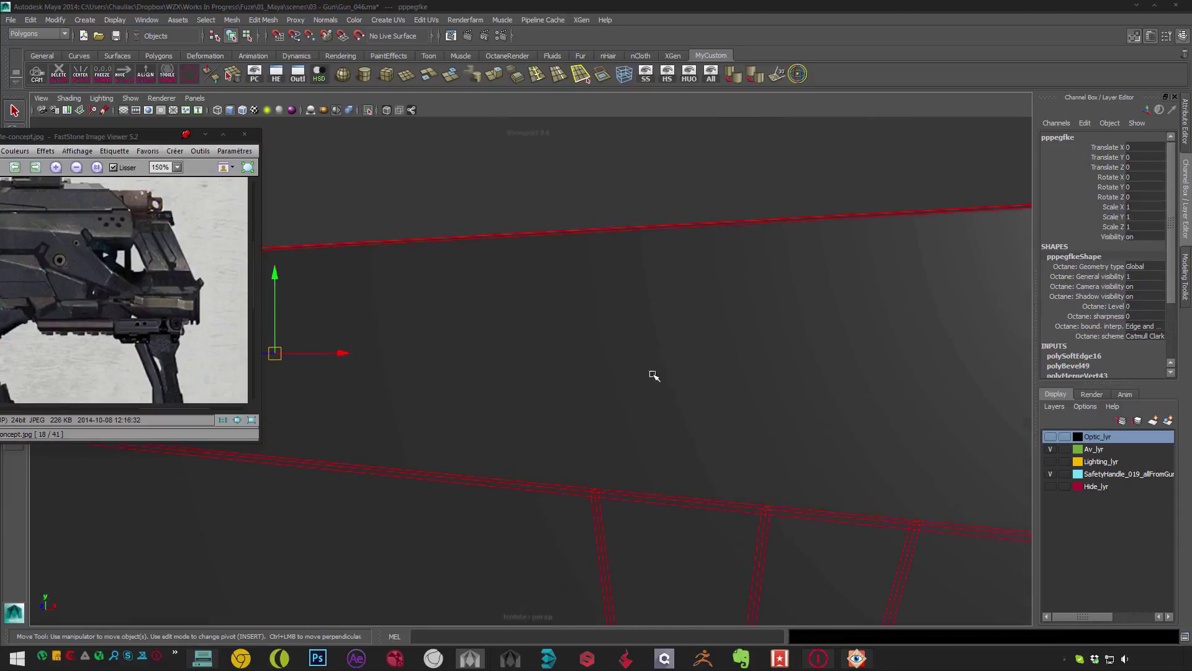
left_click_drag(652, 375, 537, 232, "alt")
key("F10")
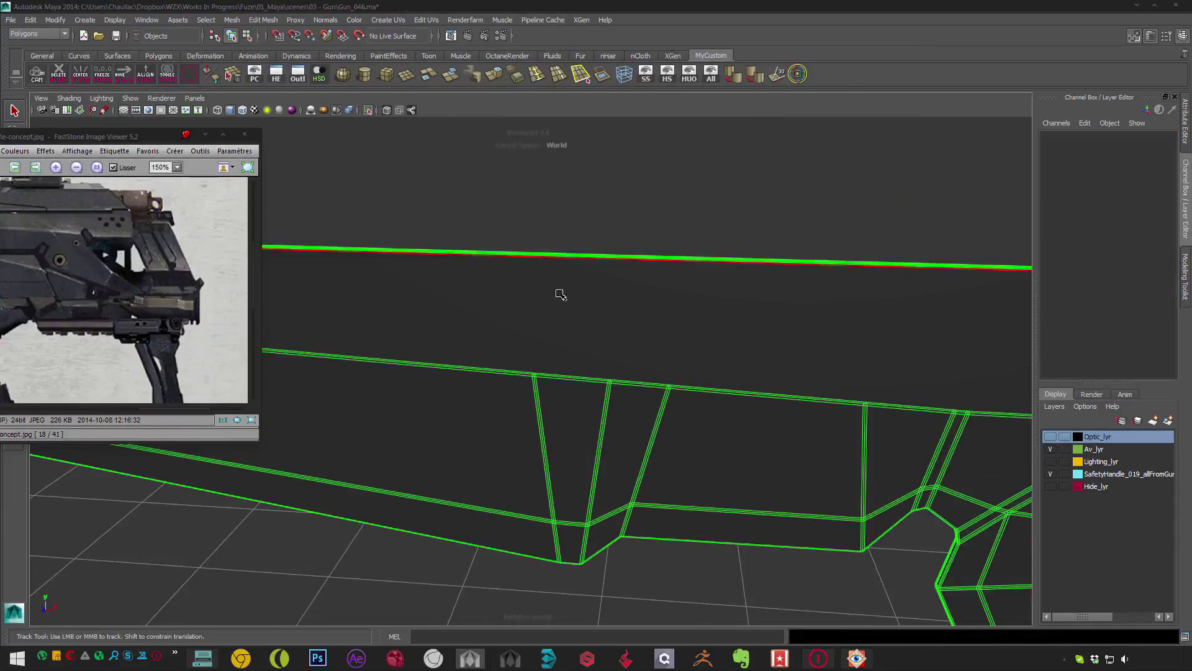
left_click(543, 304)
right_click_drag(544, 314, 491, 322, "alt")
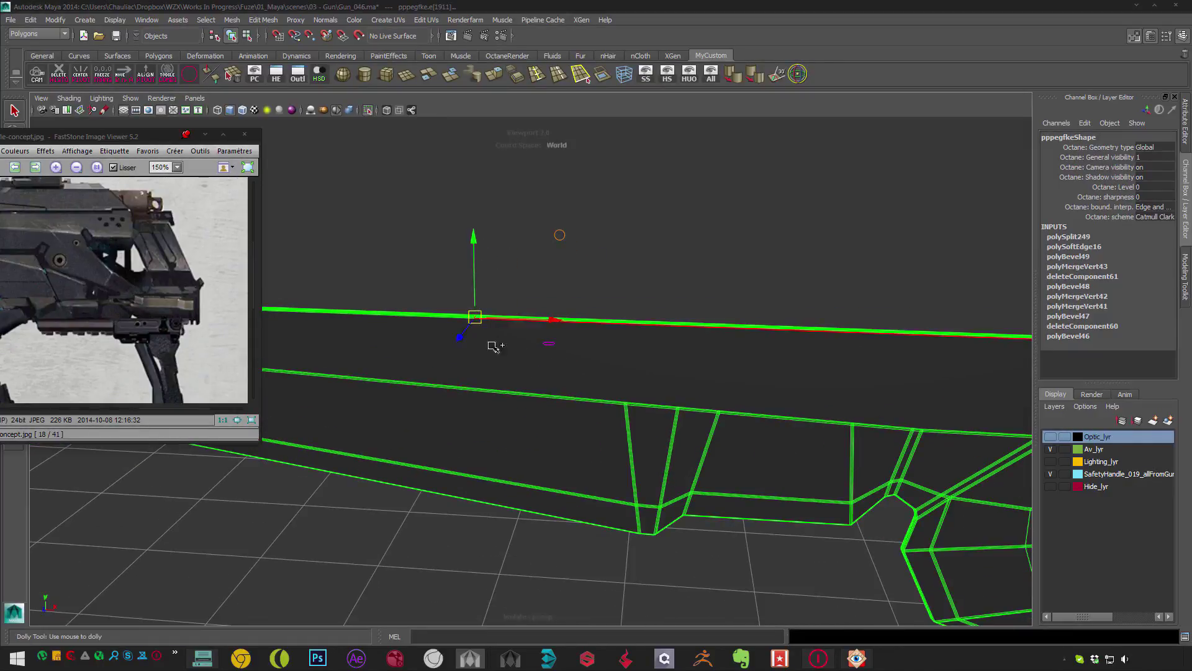
key("F9")
left_click(658, 345)
right_click_drag(658, 345, 520, 290, "alt")
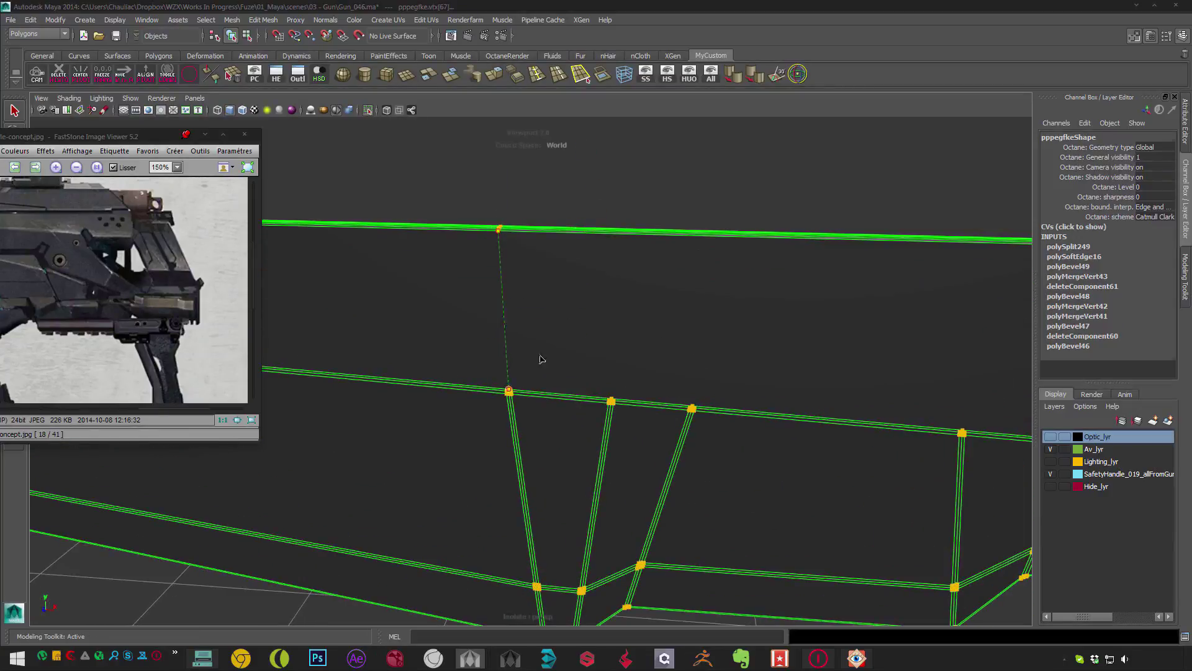
key("Return")
- Split the upper border twice more and connect it down to the other two edge strips of the small lower step
key("F10")
left_click(701, 238)
middle_click_drag(701, 273, 650, 321, "alt")
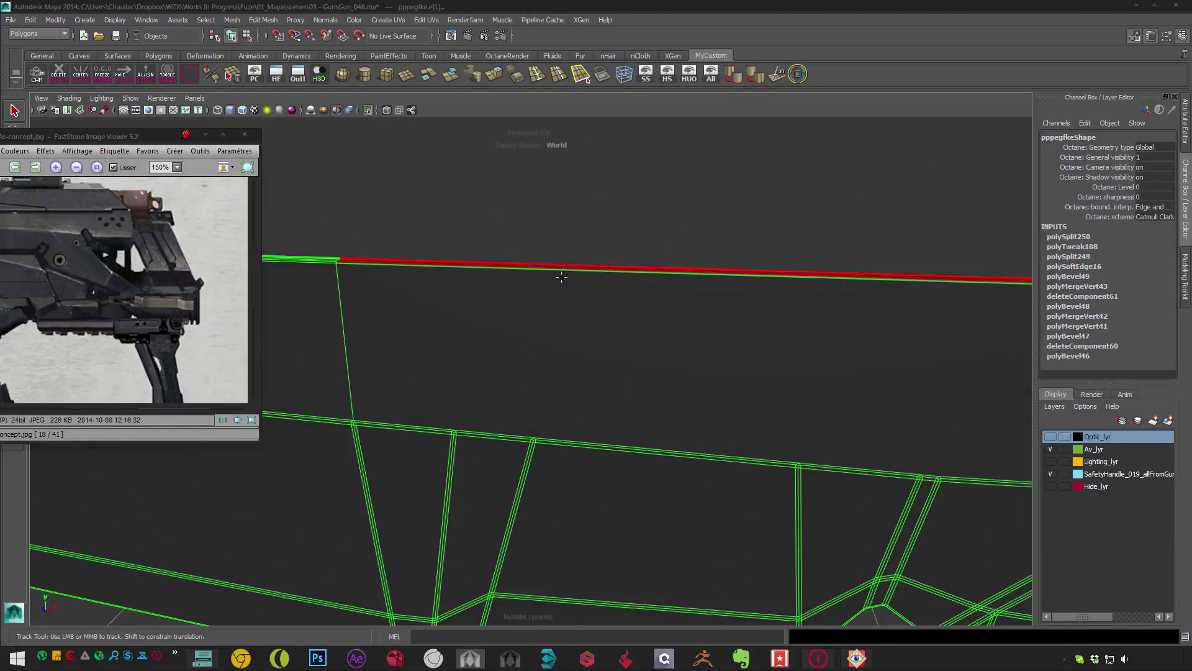
left_click(561, 277)
middle_click_drag(562, 402, 558, 314, "alt")
left_click(583, 319)
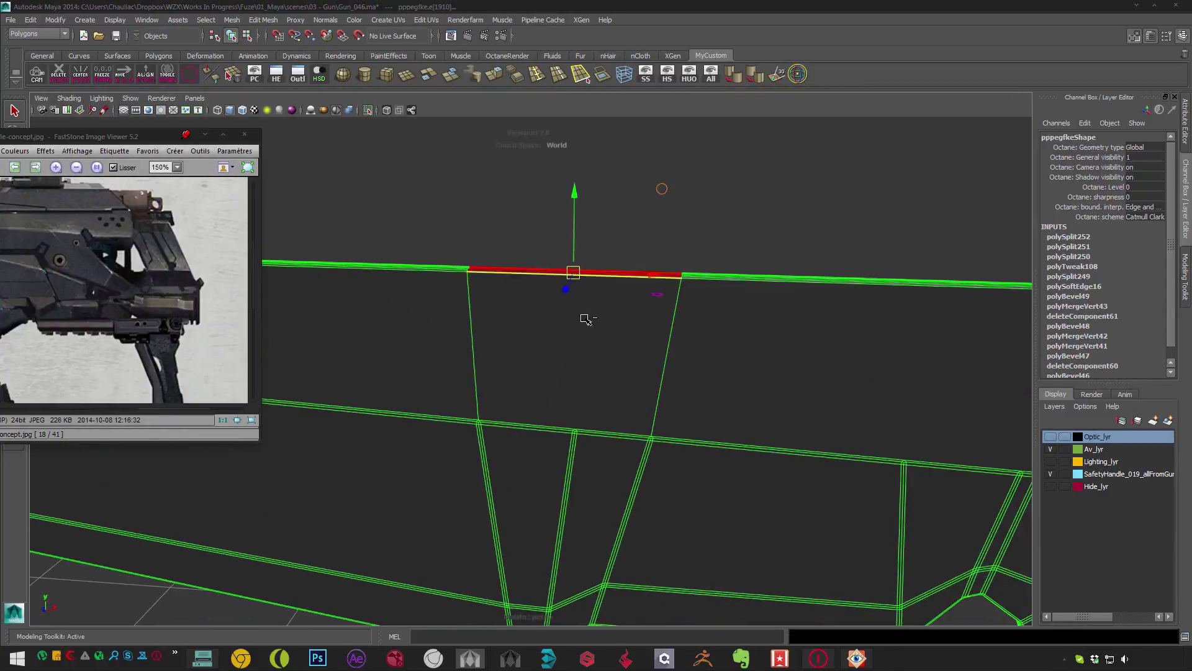
right_click_drag(602, 312, 550, 307)
left_click(593, 394)
- Split the panel's upper border edges above the corner notch and connect the new vertices down to the edge strips beside it
right_click_drag(592, 393, 569, 278, "alt")
left_click(568, 241)
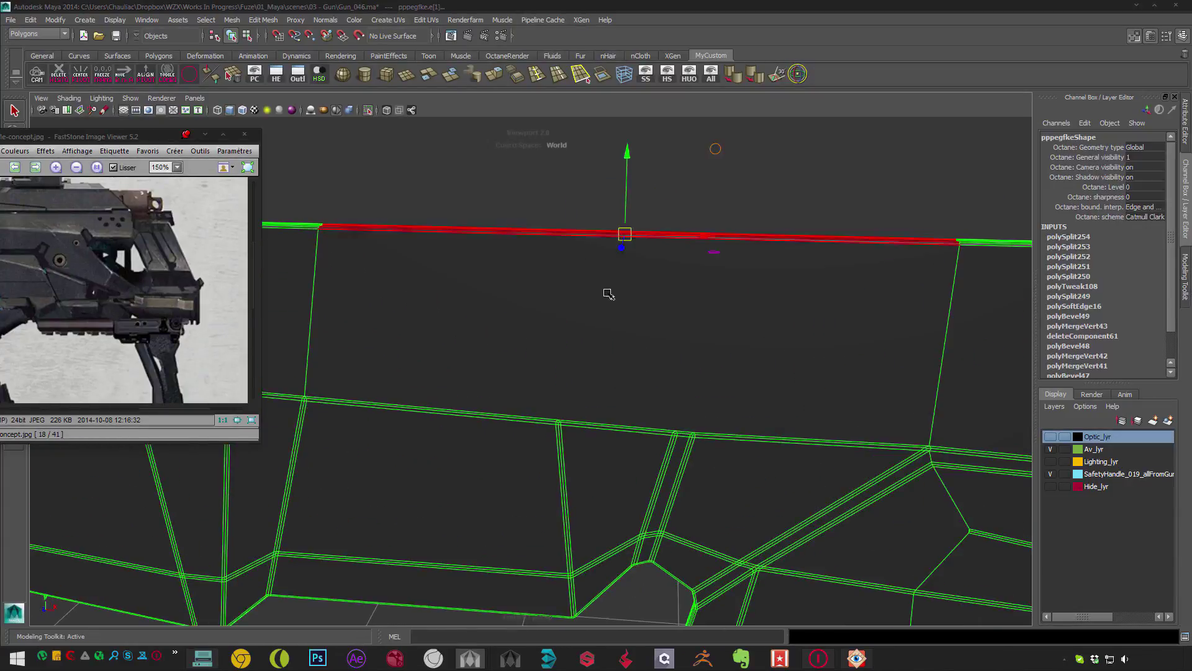
key("Return")
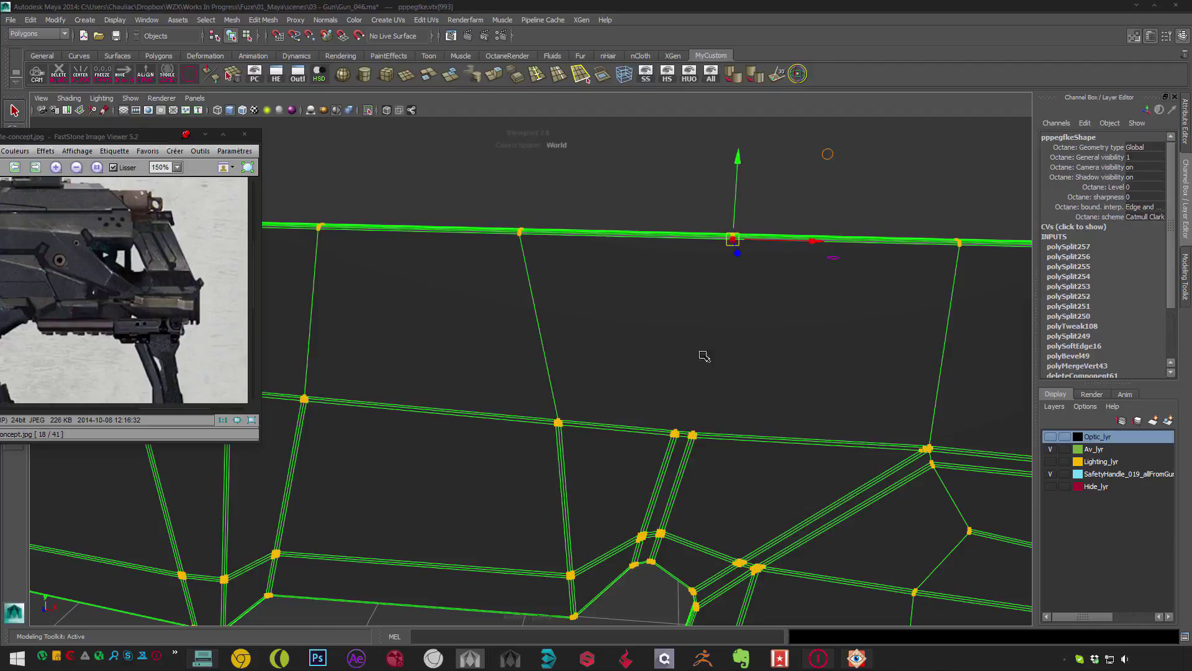
middle_click_drag(741, 264, 661, 320)
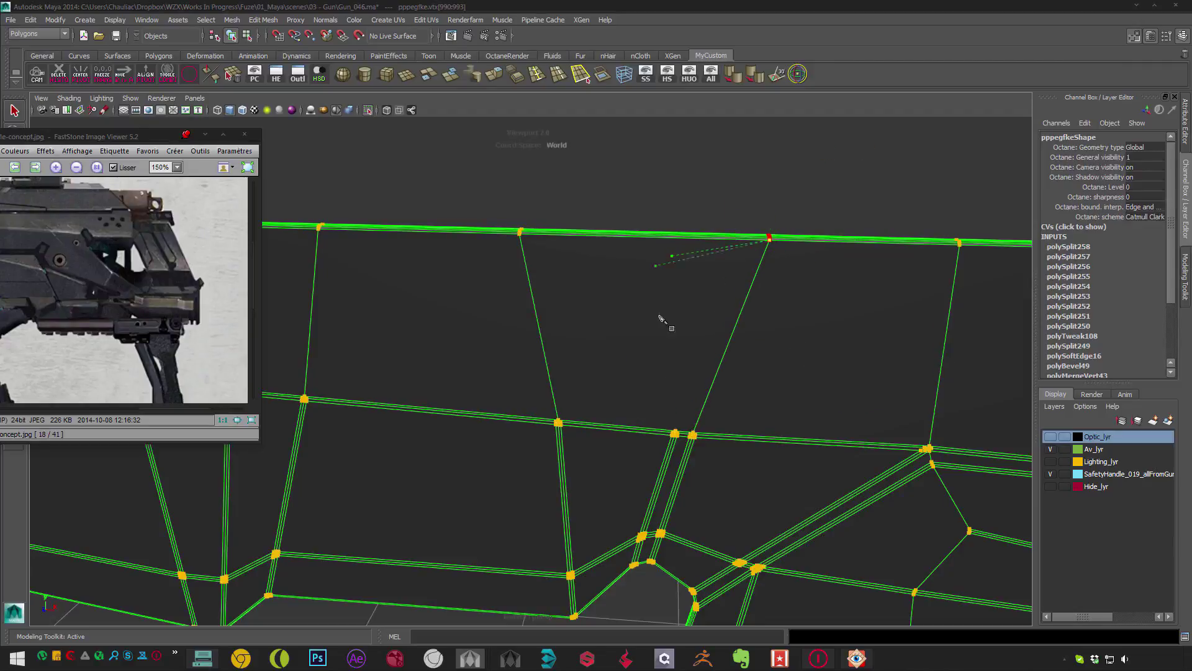
left_click(663, 386)
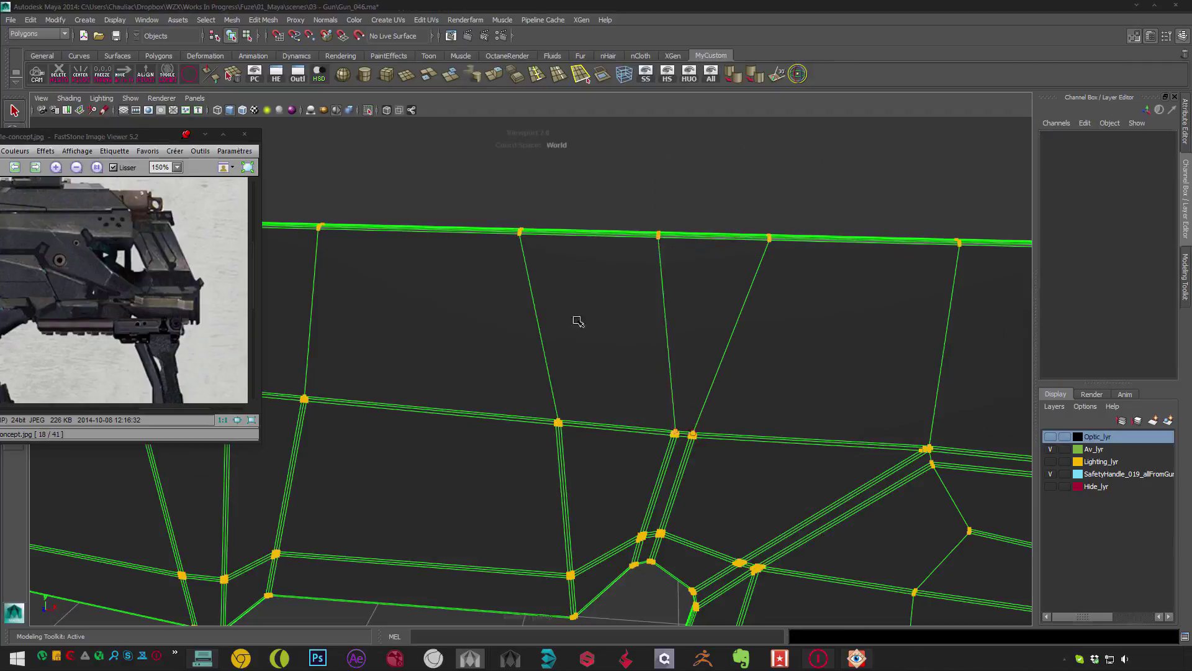
- Connect vertices across the panel's upper band to carry its two lengthwise edge lines through to the stepped end section
middle_click_drag(574, 319, 617, 340, "alt")
right_click_drag(616, 341, 519, 359, "alt")
left_click_drag(571, 357, 620, 373, "alt")
left_click(705, 376)
right_click_drag(620, 372, 582, 385, "alt")
key("Return")
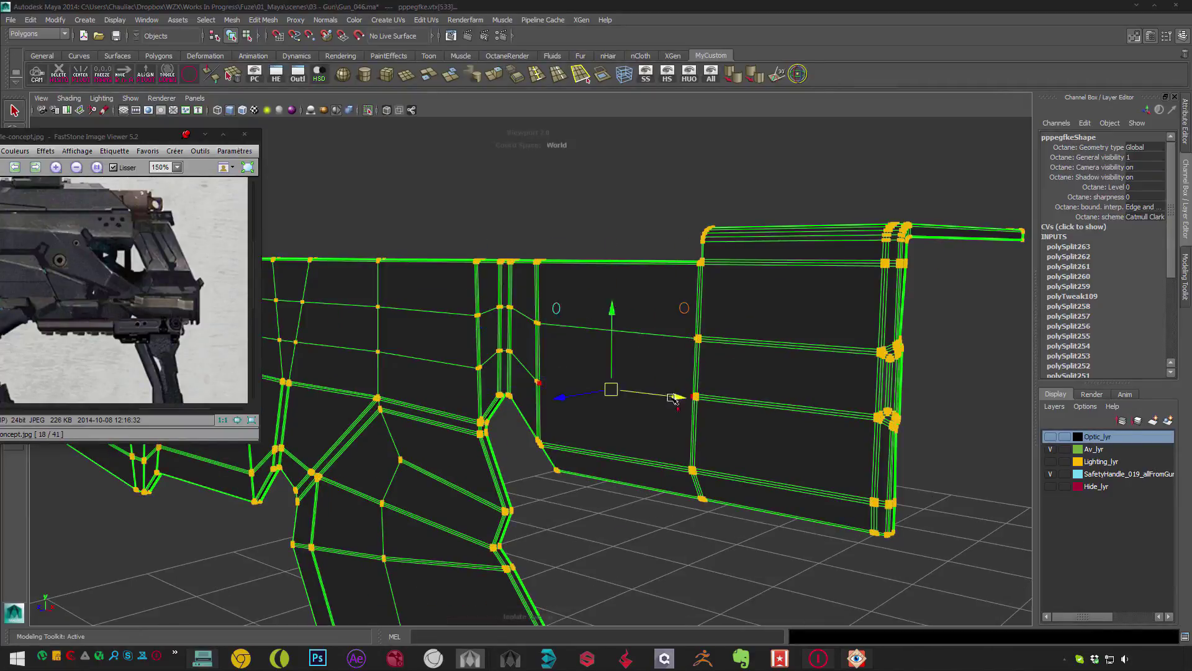
left_click(673, 397)
mouse_move(672, 397)
left_mouse_down("alt")
mouse_move(644, 285)
mouse_move(660, 285)
mouse_move(652, 266)
mouse_move(643, 369)
mouse_move(657, 274)
mouse_move(626, 287)
mouse_move(666, 335)
left_mouse_up("alt")
left_click(657, 274)
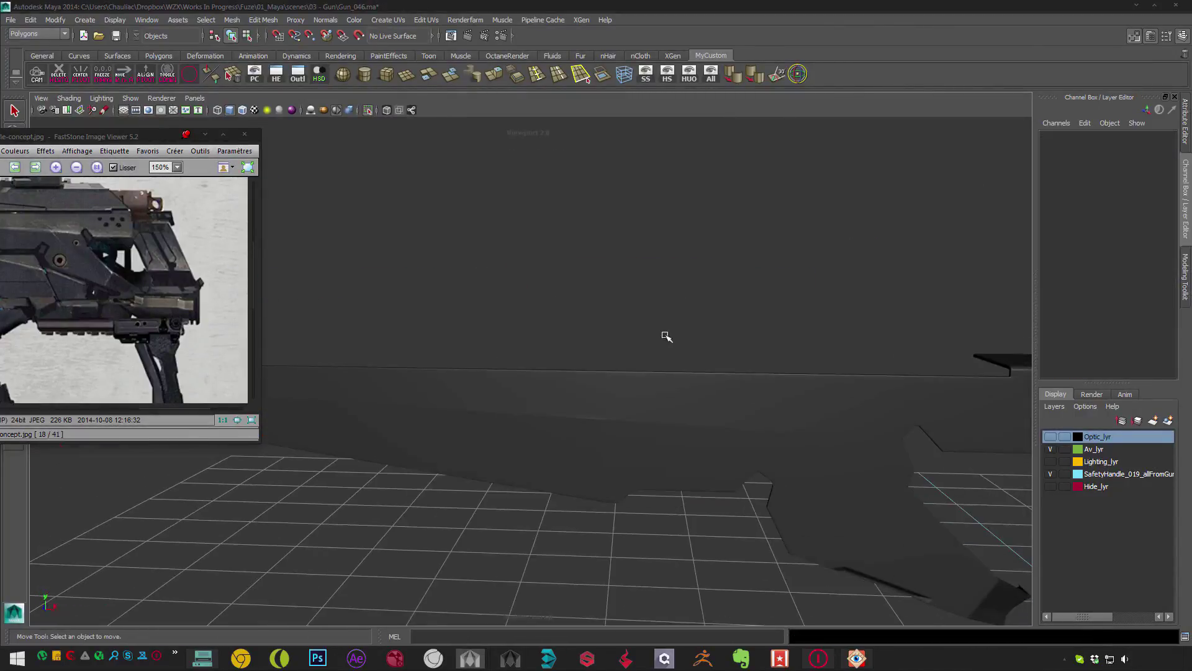
- Bevel the two sharp upper-left corners of the small teal plate so its outline follows the panel's notch
left_click(621, 438)
key("f")
left_click_drag(621, 437, 541, 340, "alt")
left_click(683, 199)
left_click(540, 226)
left_click(606, 431)
left_click(513, 308)
key("F11")
right_click_drag(540, 341, 526, 298, "alt")
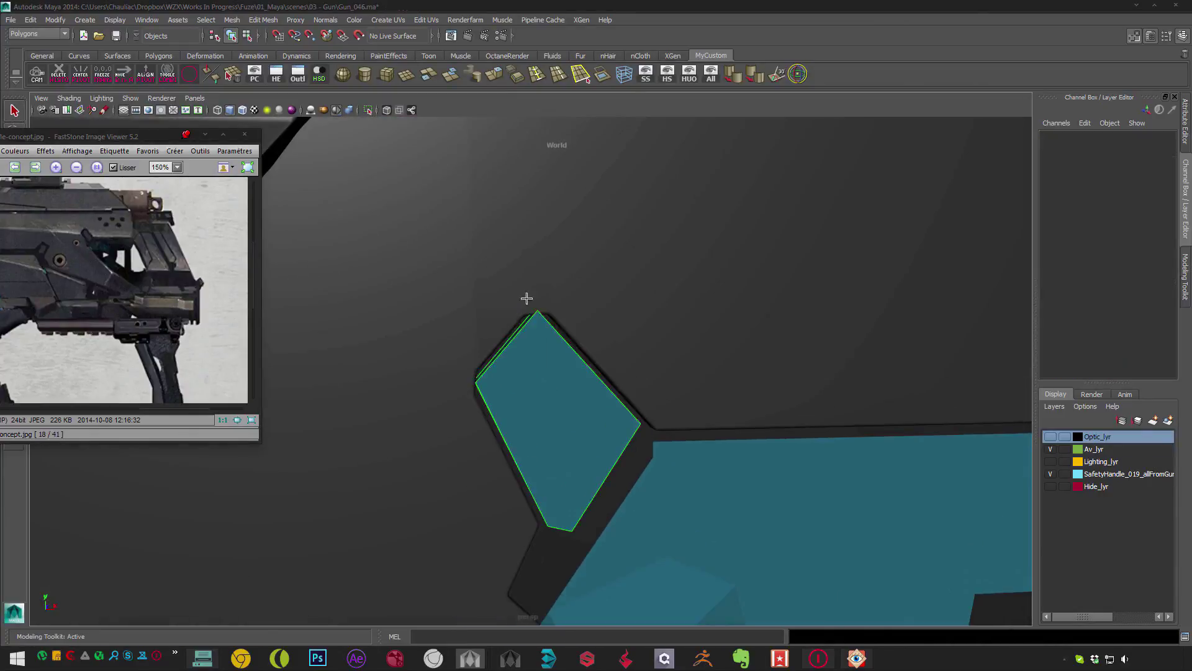
left_click_drag(526, 298, 474, 439)
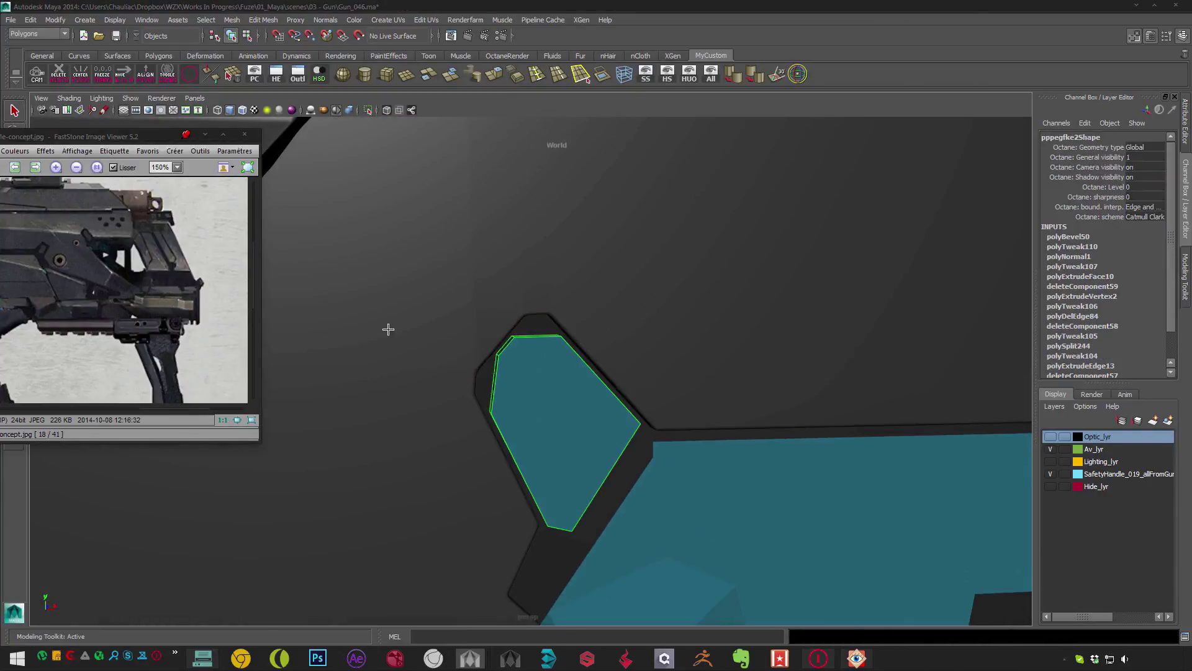
left_click_drag(465, 326, 598, 274, "alt")
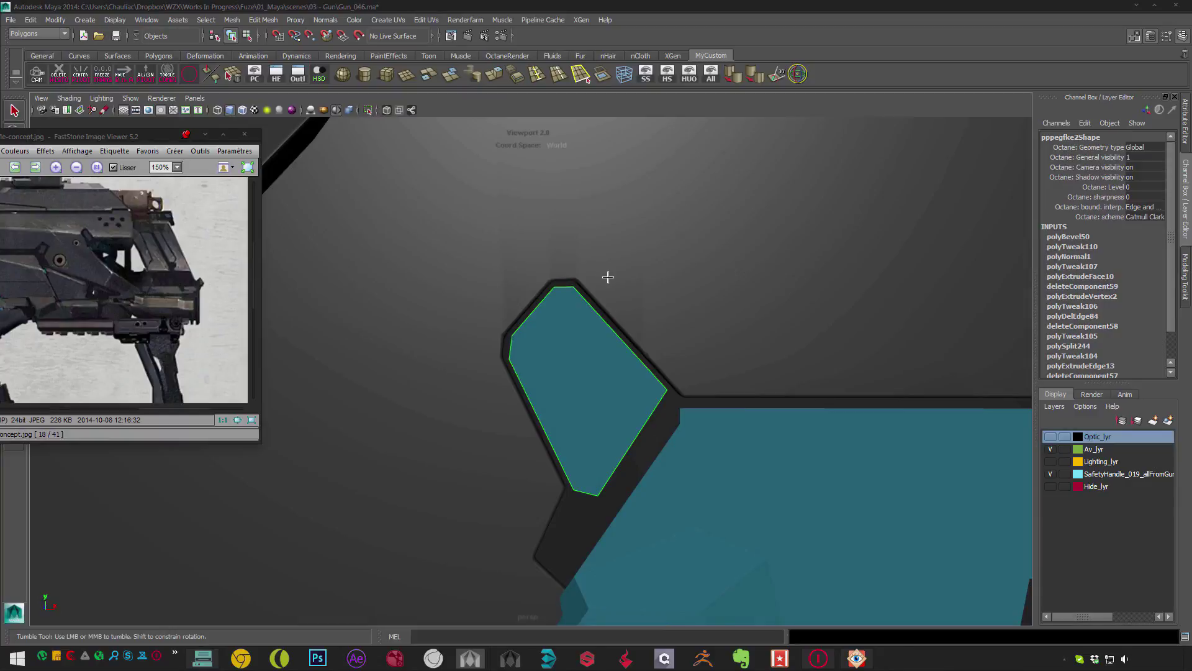
- Bevel the border edges of the small plate's front face
key("F8")
right_click_drag(529, 261, 639, 444, "shift")
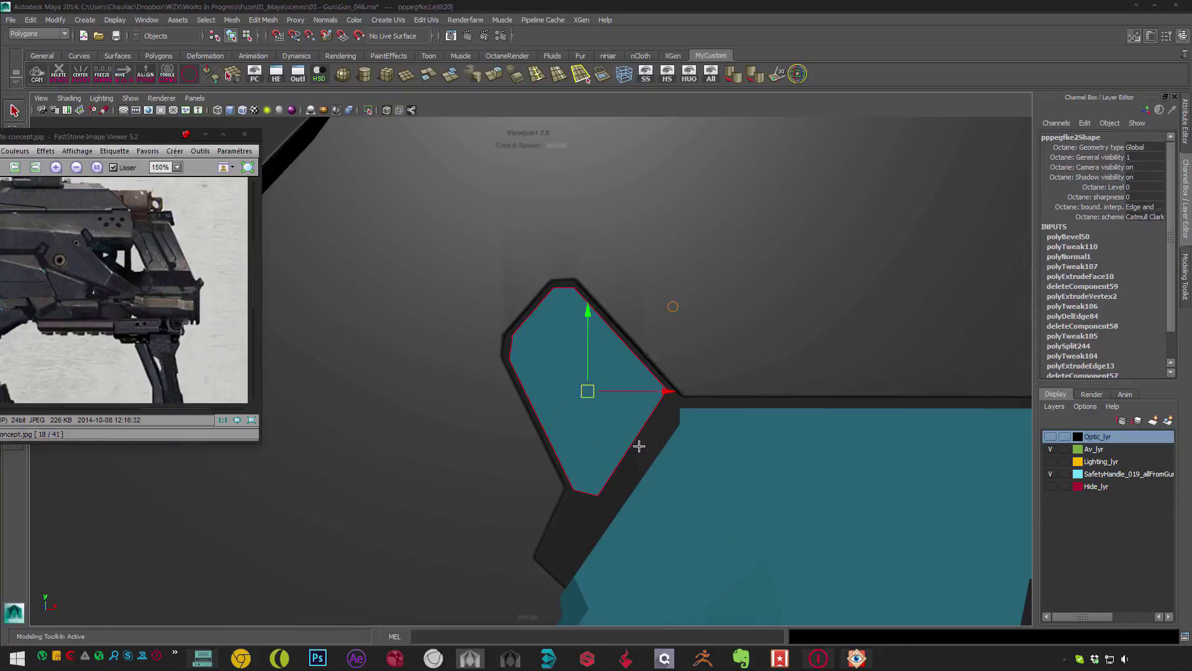
scroll(569, 399, "up", 3)
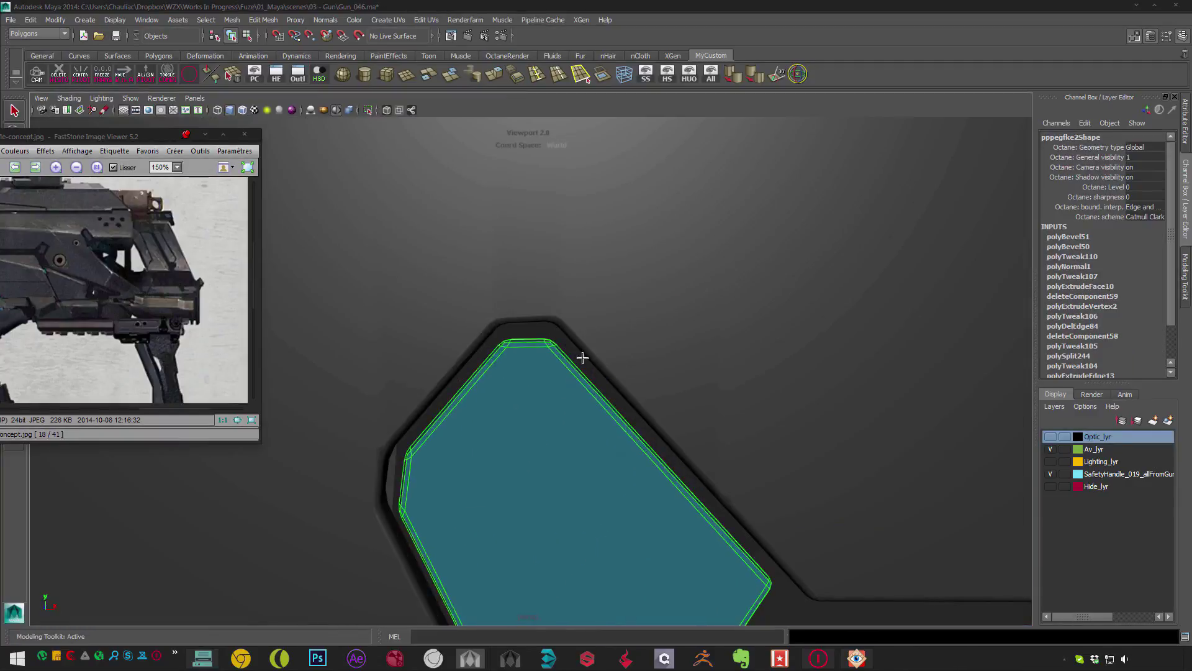
- Scale the small plate to 1.065 and assign it the dark grey material
key("F8")
scroll(583, 358, "down", 4)
key("r")
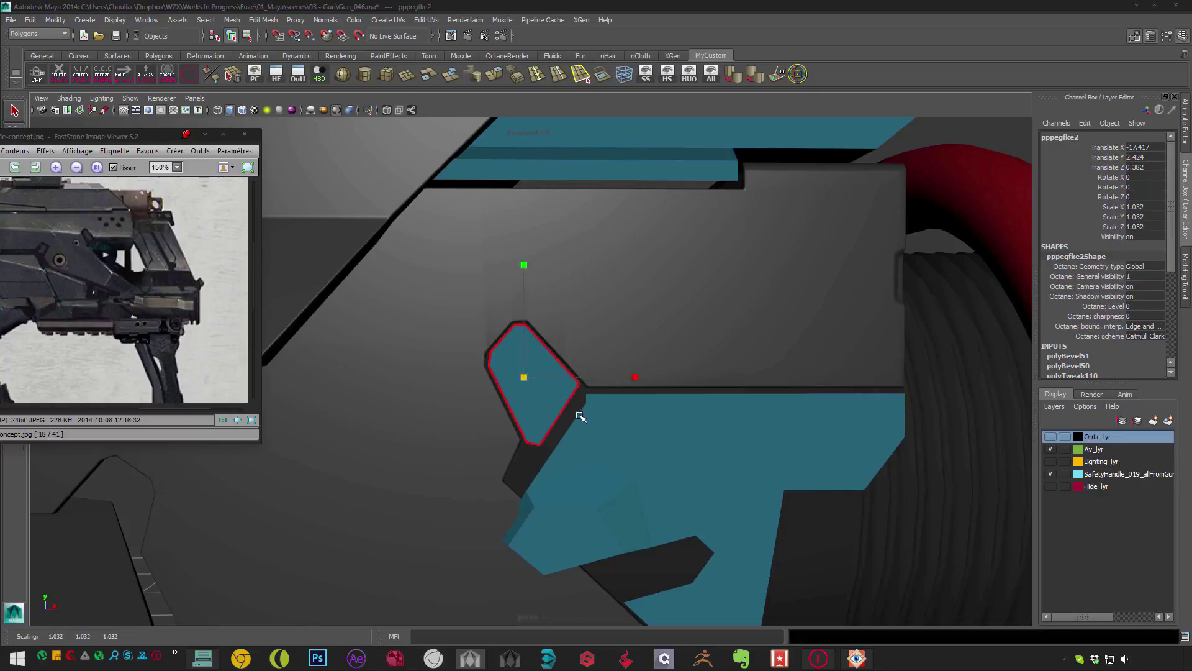
right_click_drag(559, 398, 640, 516)
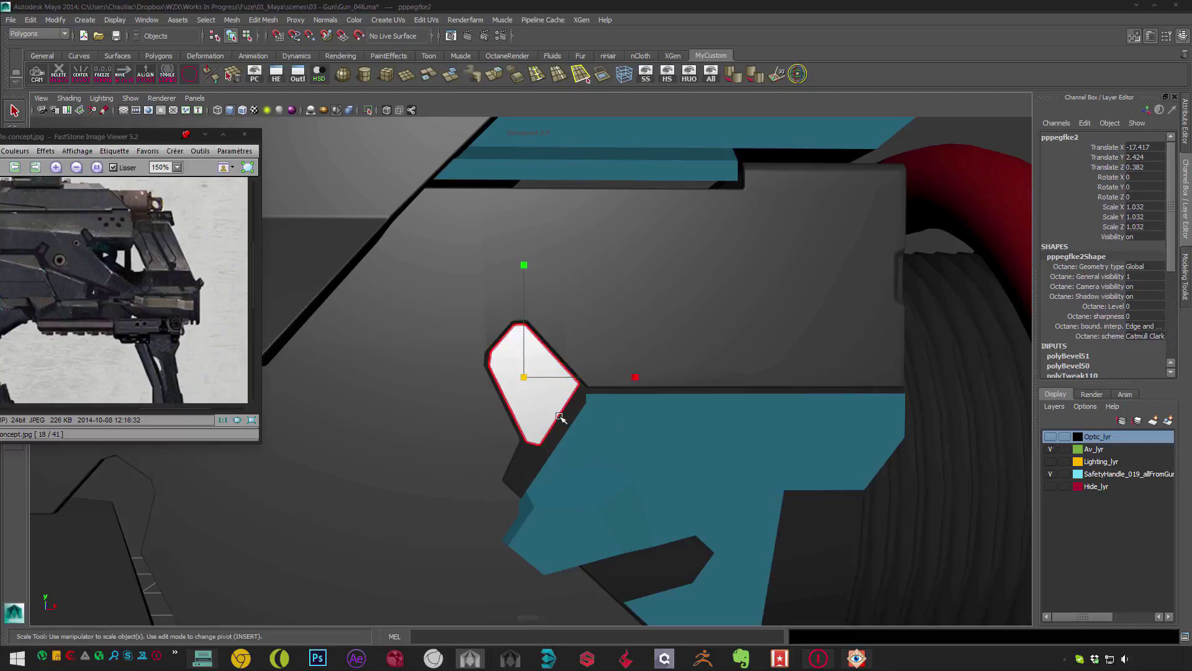
scroll(630, 439, "down", 3)
key("q")
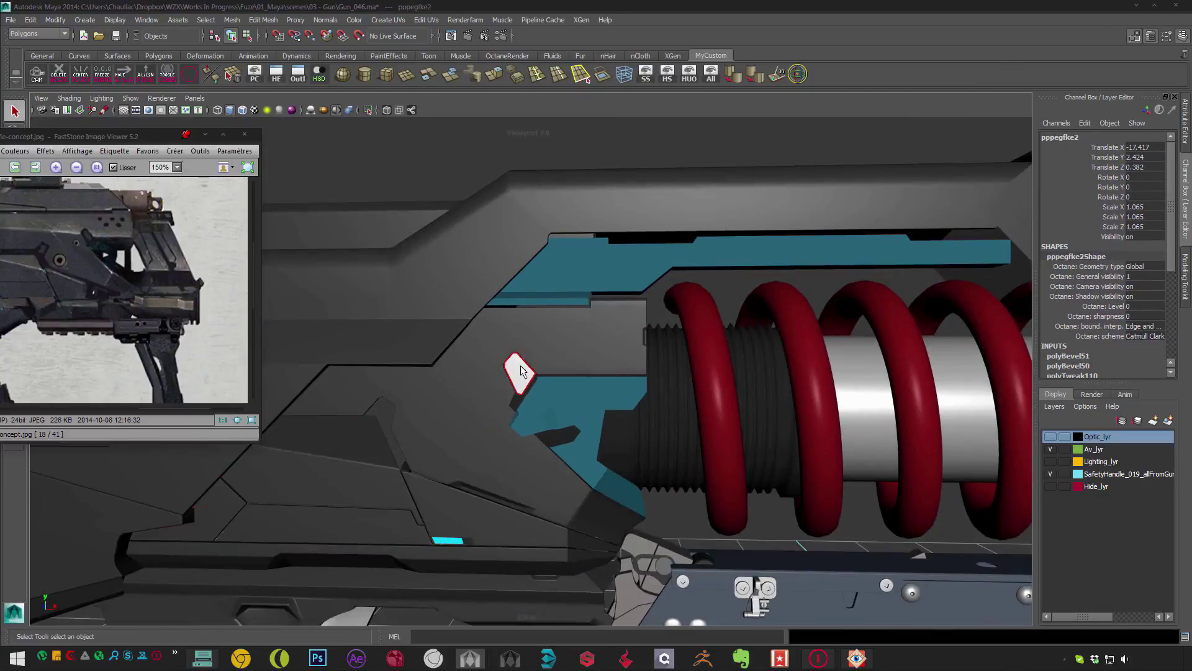
right_click_drag(520, 367, 561, 633)
right_click_drag(599, 517, 599, 516)
scroll(574, 432, "up", 3)
key("r")
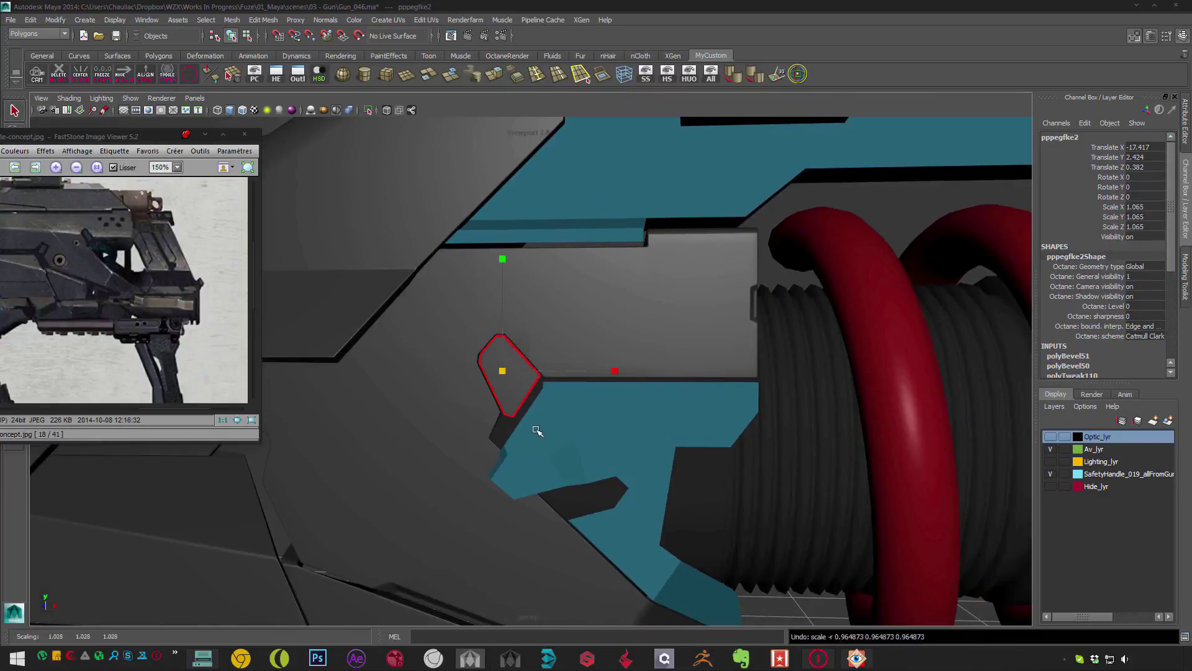
- Select the front panel, soften its edge normals and shift the concept image out of the way
left_click(537, 431)
left_click_drag(538, 430, 453, 346, "alt")
scroll(507, 313, "up", 5)
left_click(487, 340)
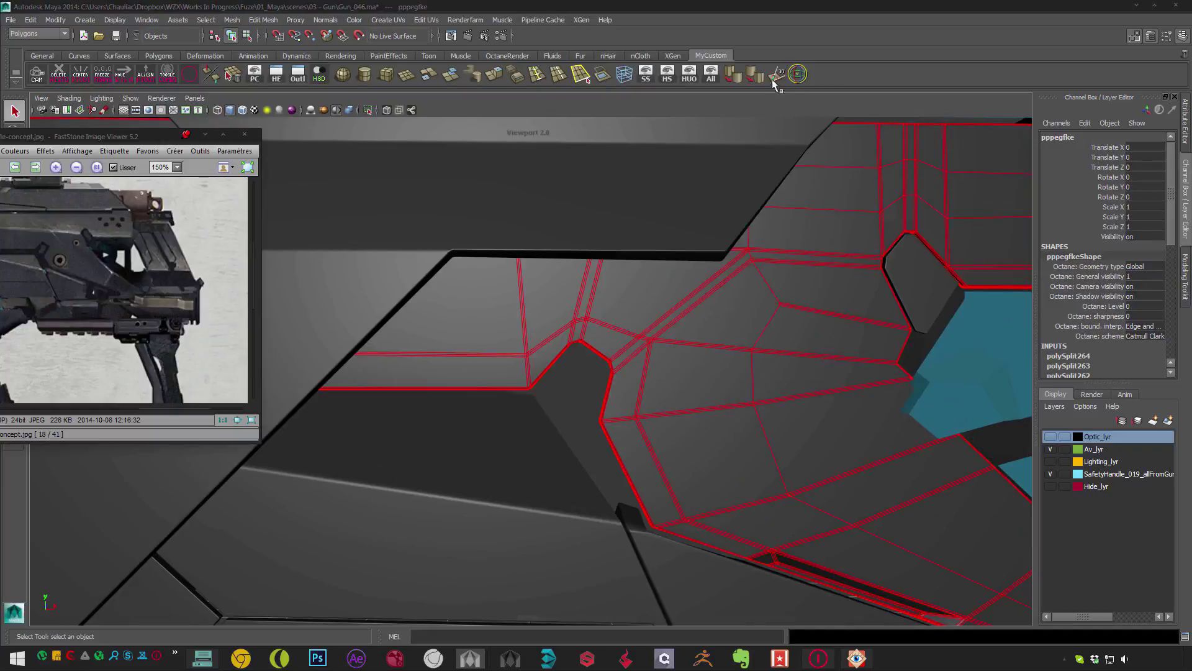
left_click_drag(174, 136, 159, 169)
left_click(472, 74)
left_click(776, 305)
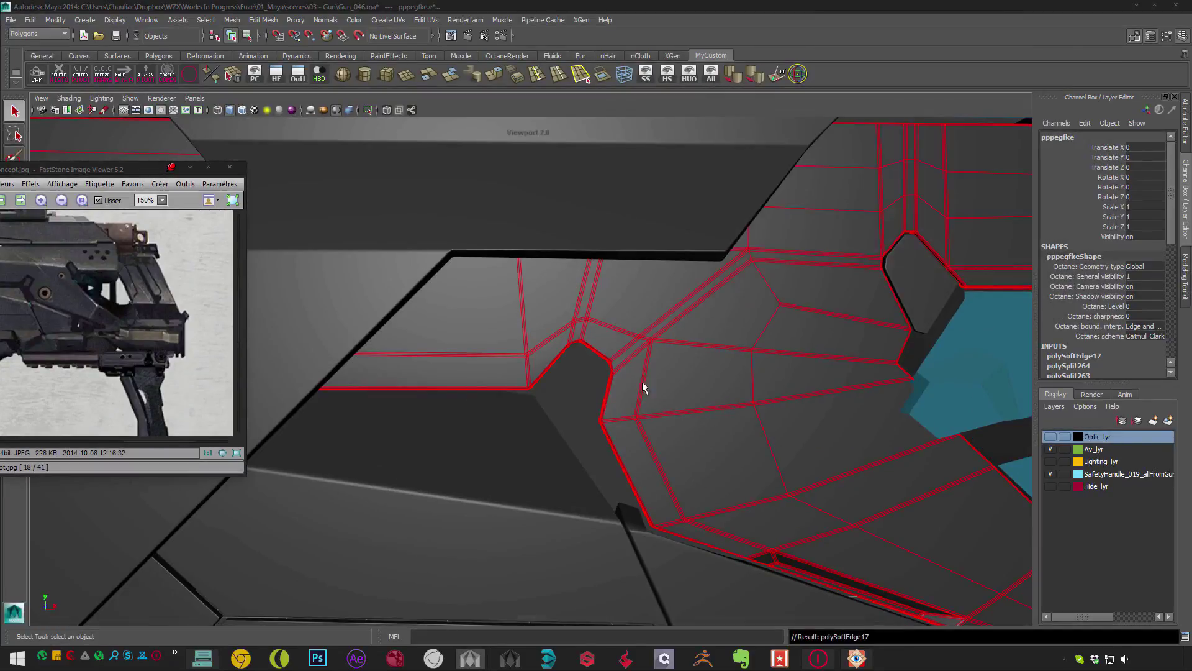
- Select the flat faces along the panel's lower arm and adjust the edge normals around them
key("w")
left_click_drag(582, 388, 776, 205, "alt")
left_click(604, 346)
key("F11")
key("ctrl+shift+s")
left_click_drag(546, 361, 679, 426, "alt")
left_click(681, 434)
middle_click_drag(681, 434, 611, 410, "alt")
left_click(611, 410)
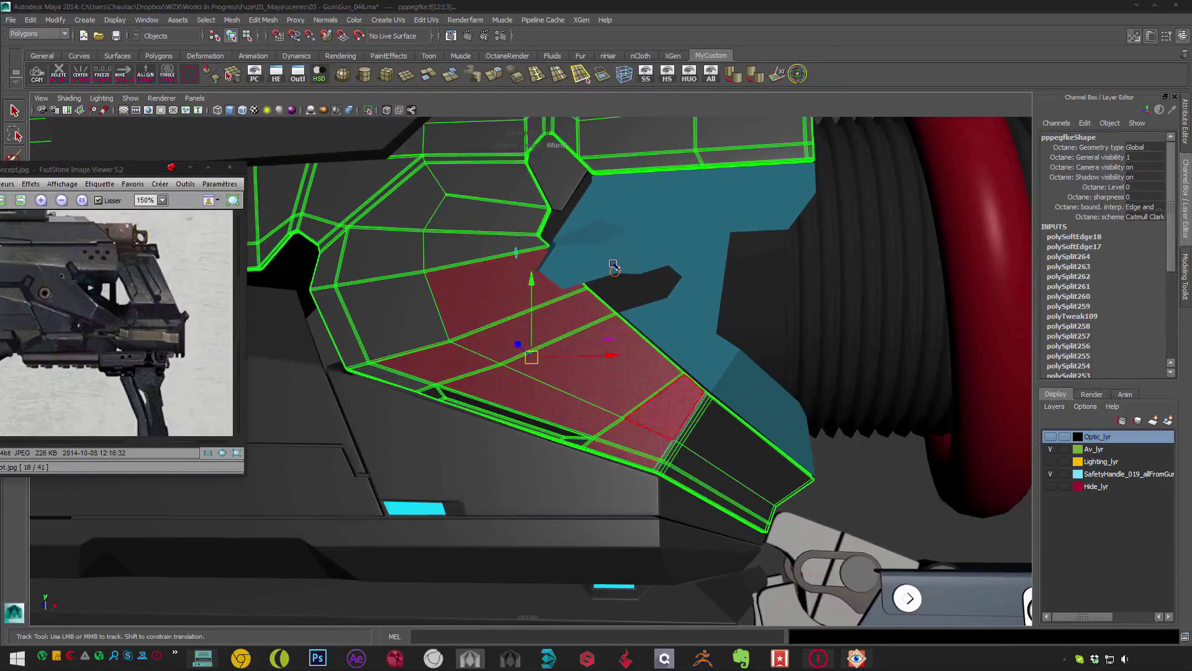
left_click(764, 82)
- Select the large faces of the panel's upper band and curved section and adjust their edge normals
left_click(394, 312)
left_click_drag(393, 311, 529, 308, "alt")
left_click(546, 195)
left_click_drag(547, 194, 621, 199, "alt")
middle_click_drag(621, 198, 698, 203, "alt")
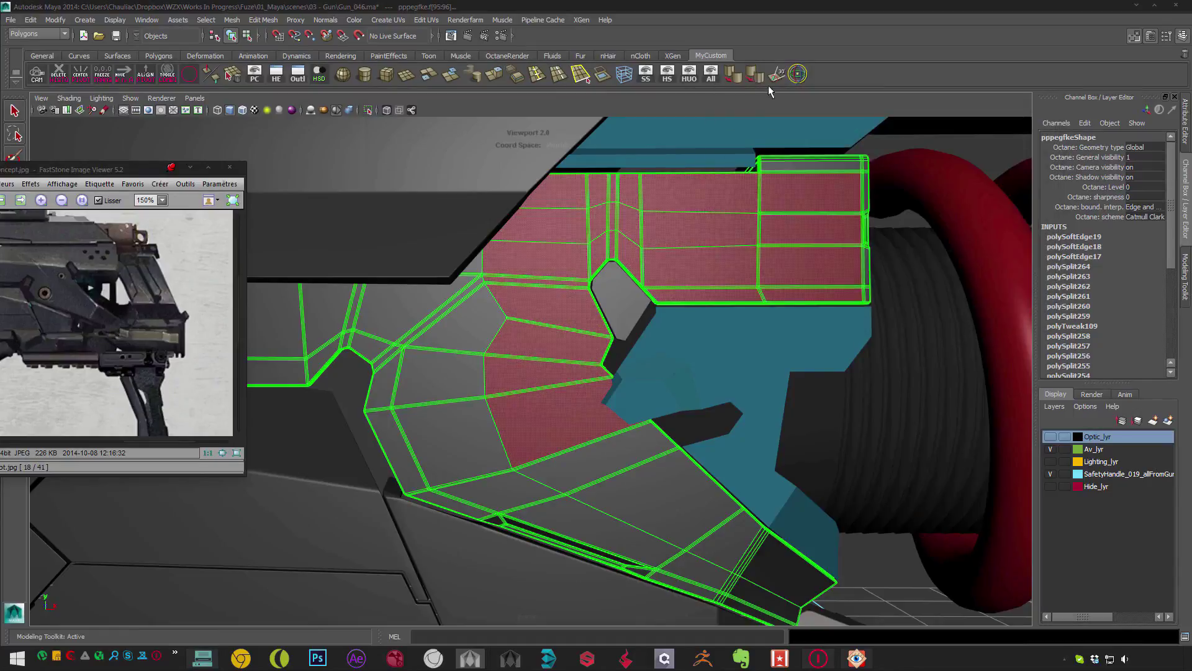
left_click(763, 80)
- Soften the panel's edge normals again and check the shading around the small plate's notch
left_click(335, 413)
left_click_drag(335, 413, 394, 373, "alt")
left_click(394, 373)
right_click_drag(393, 372, 628, 288, "alt")
middle_click_drag(628, 288, 604, 290, "alt")
left_click_drag(605, 290, 511, 301, "alt")
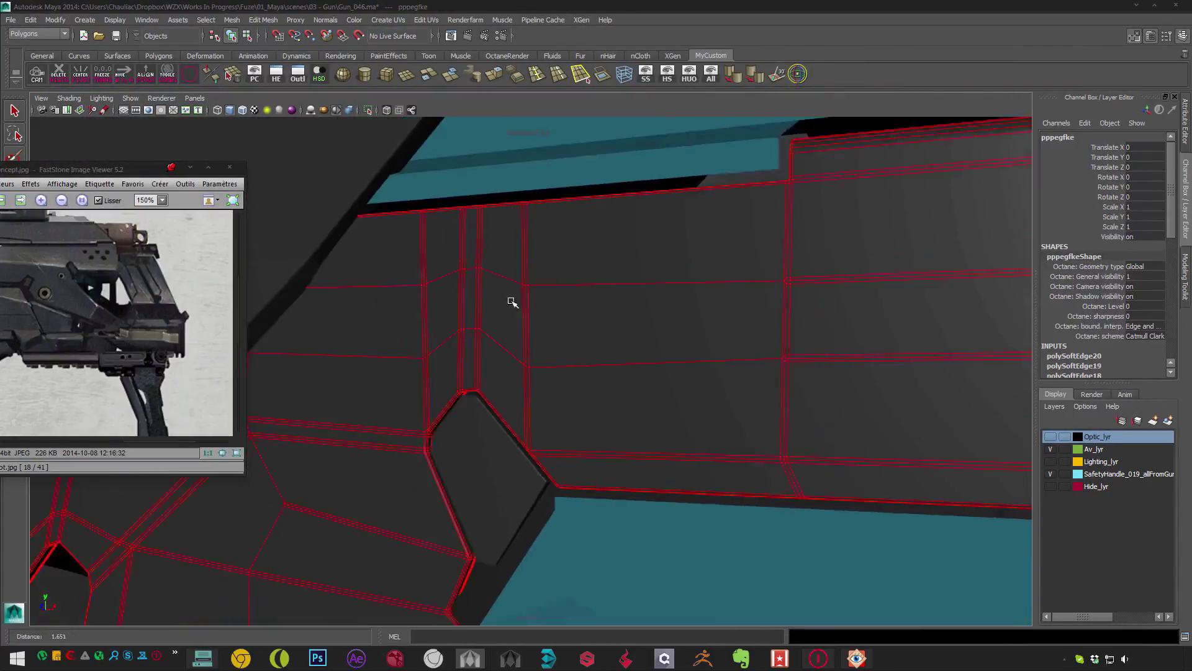
key("F10")
left_click(539, 335)
key("F8")
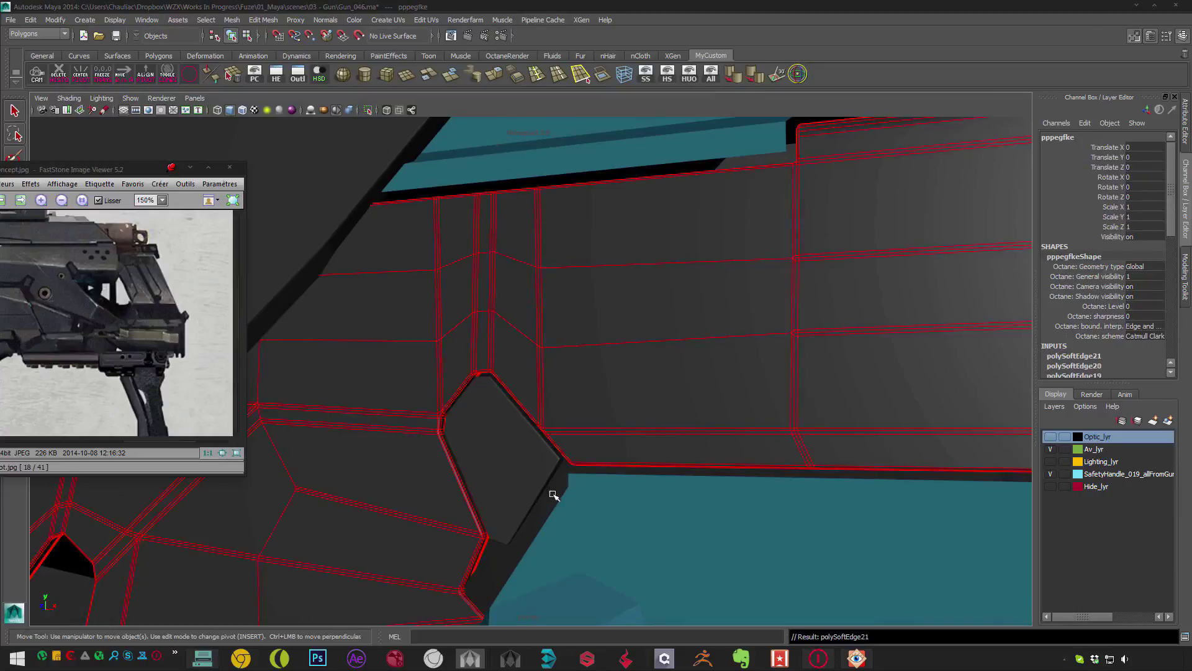
left_click(554, 493)
- Examine the panel's shading together with the surrounding gun parts and select the panel
left_click_drag(554, 492, 474, 365, "alt")
right_click_drag(474, 364, 622, 346, "alt")
key("q")
mouse_move(622, 346)
left_mouse_down("alt")
mouse_move(561, 304)
mouse_move(609, 304)
mouse_move(561, 338)
mouse_move(488, 328)
mouse_move(606, 341)
left_mouse_up("alt")
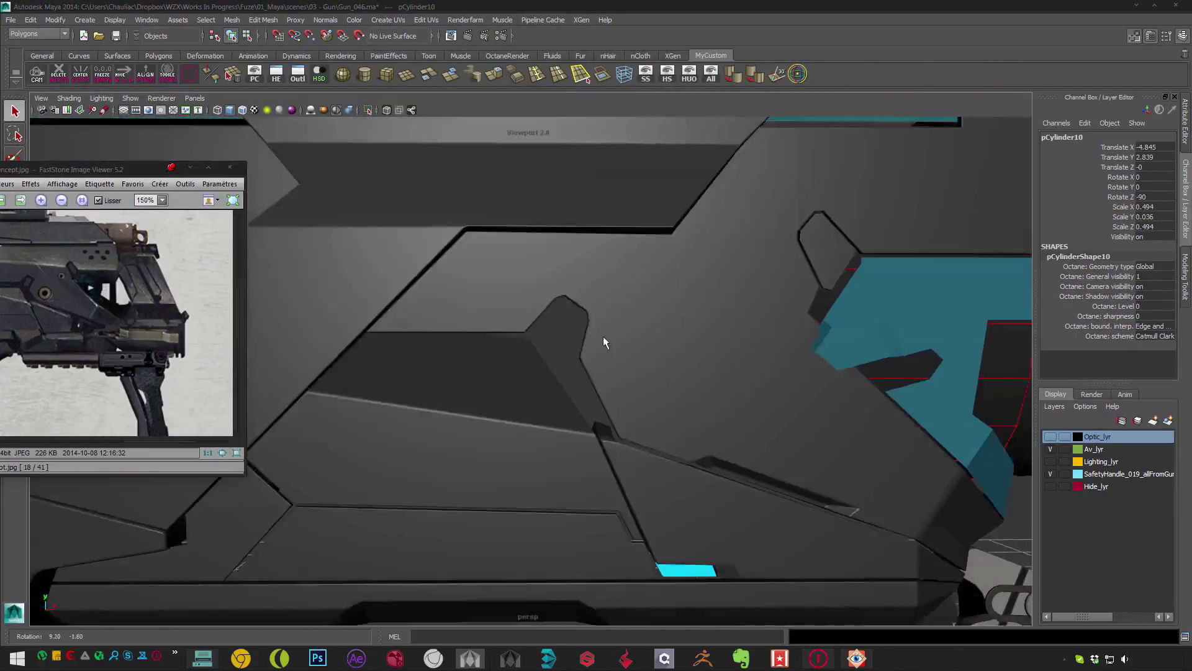
right_click_drag(607, 340, 671, 380, "alt")
left_click(596, 403)
left_click_drag(671, 380, 519, 345, "alt")
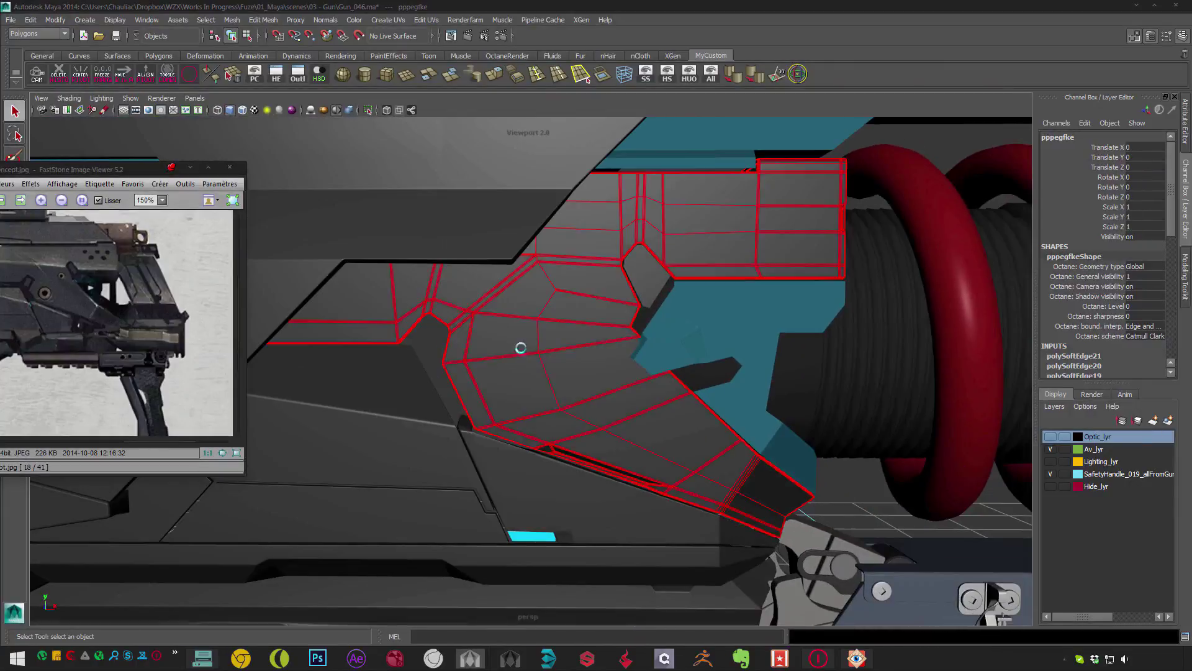
- Isolate the panel, shift the long edge chain running through its curved arm slightly toward the notch, and bring back the surrounding parts
key("F11")
key("F8")
key("ctrl+1")
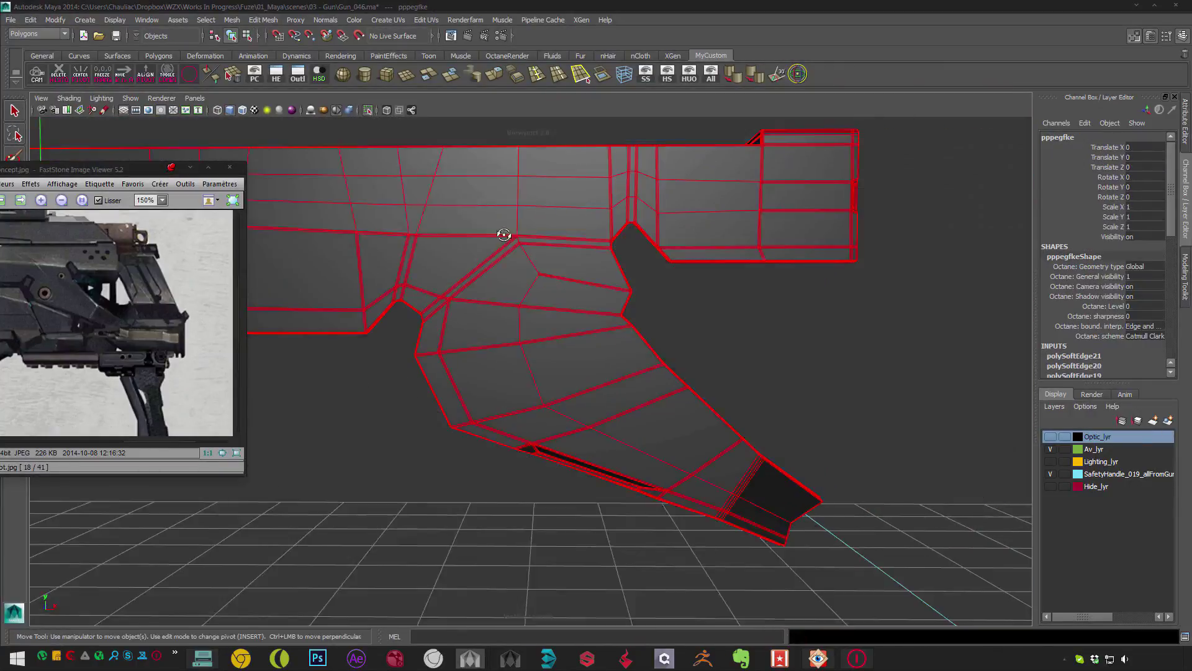
middle_click_drag(501, 234, 472, 330, "alt")
mouse_move(471, 330)
left_mouse_down("alt")
mouse_move(453, 320)
mouse_move(460, 341)
left_mouse_up("alt")
key("F10")
double_click(457, 341)
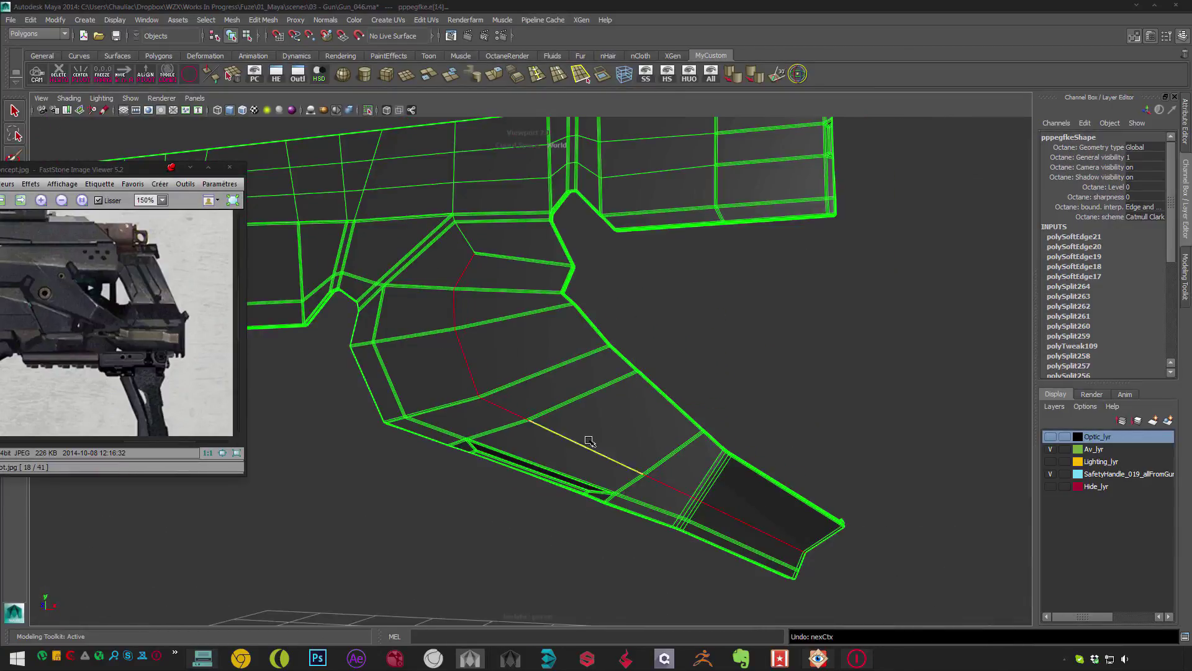
key("ctrl+1")
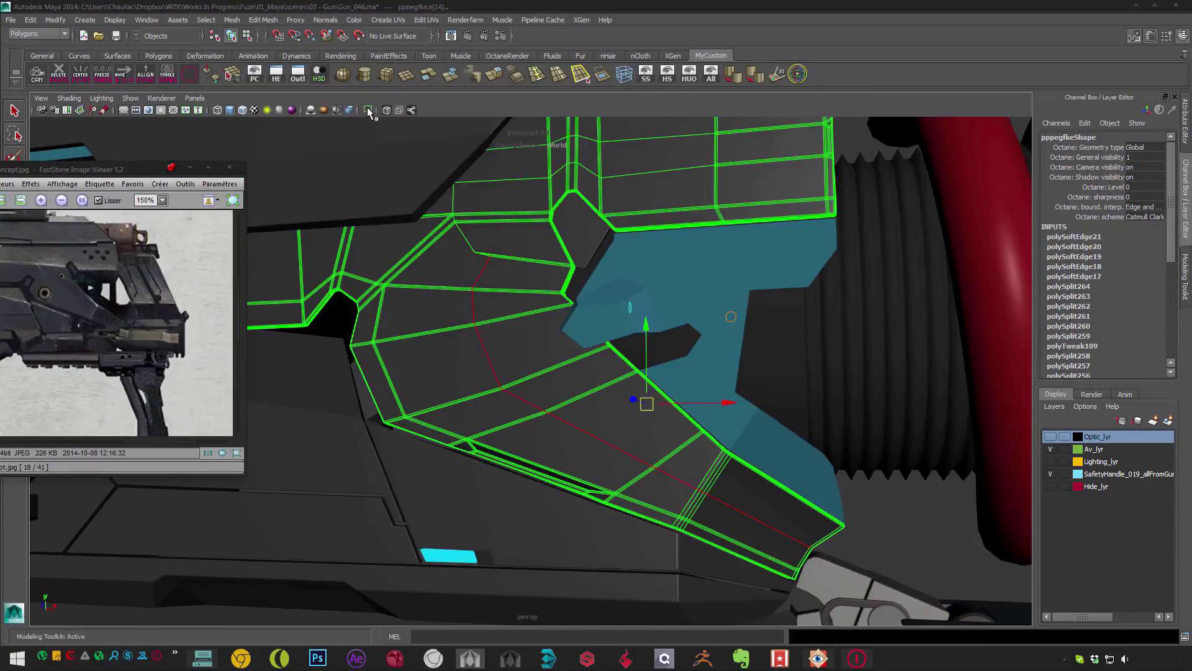
key("F8")
left_click_drag(466, 253, 487, 350, "alt")
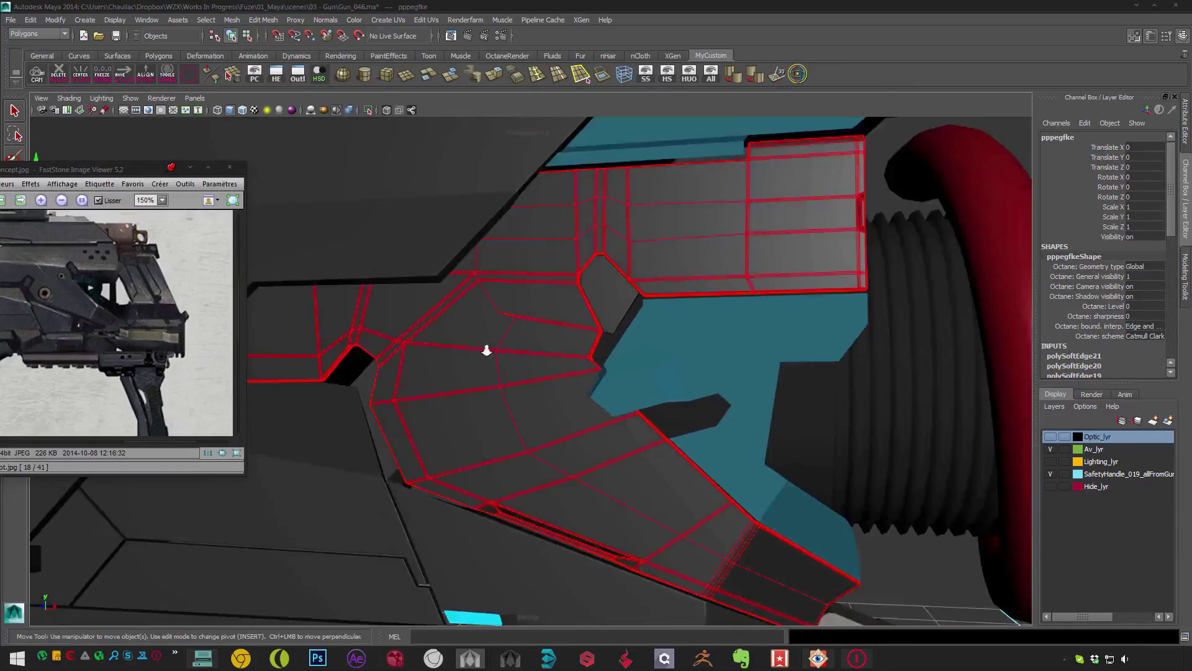
- Move the inner end vertices of the short edge strip close to the vertex where the arm's edge chain starts
key("ctrl+z")
key("ctrl+z")
key("ctrl+z")
right_click_drag(486, 350, 559, 383, "alt")
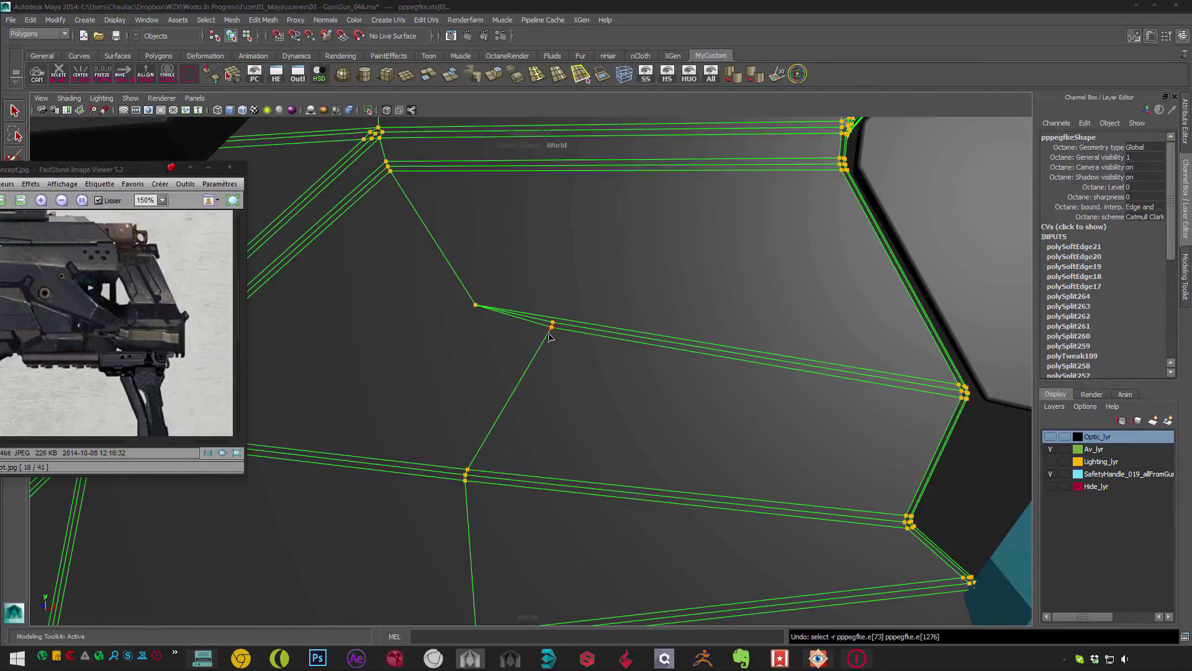
key("ctrl+z")
key("ctrl+z")
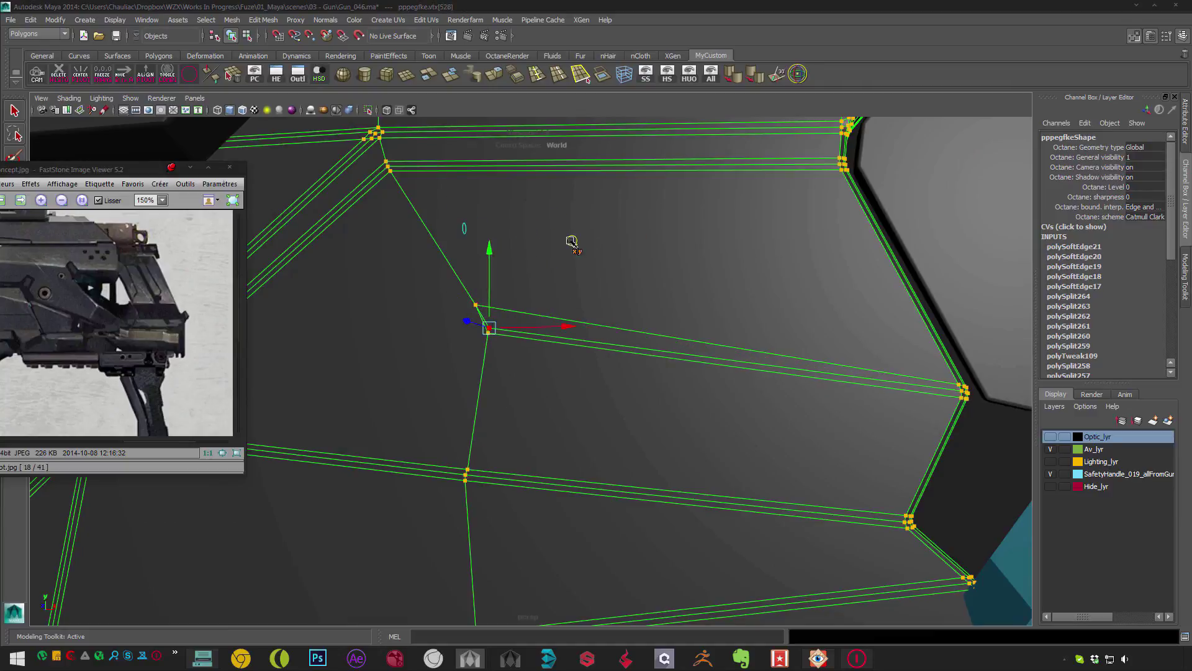
- Select the long central edge chain along the panel's arm and bevel it into three parallel lines
key("shift+z")
key("shift+z")
key("shift+z")
key("shift+z")
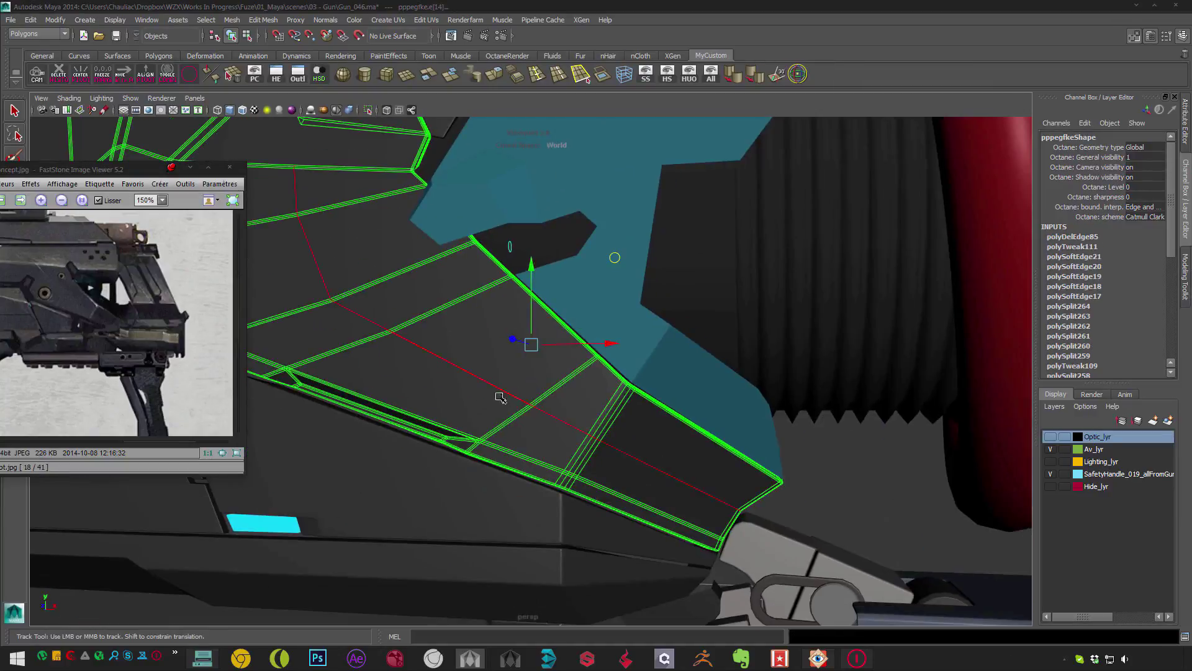
key("shift+z")
key("shift+z")
key("shift+z")
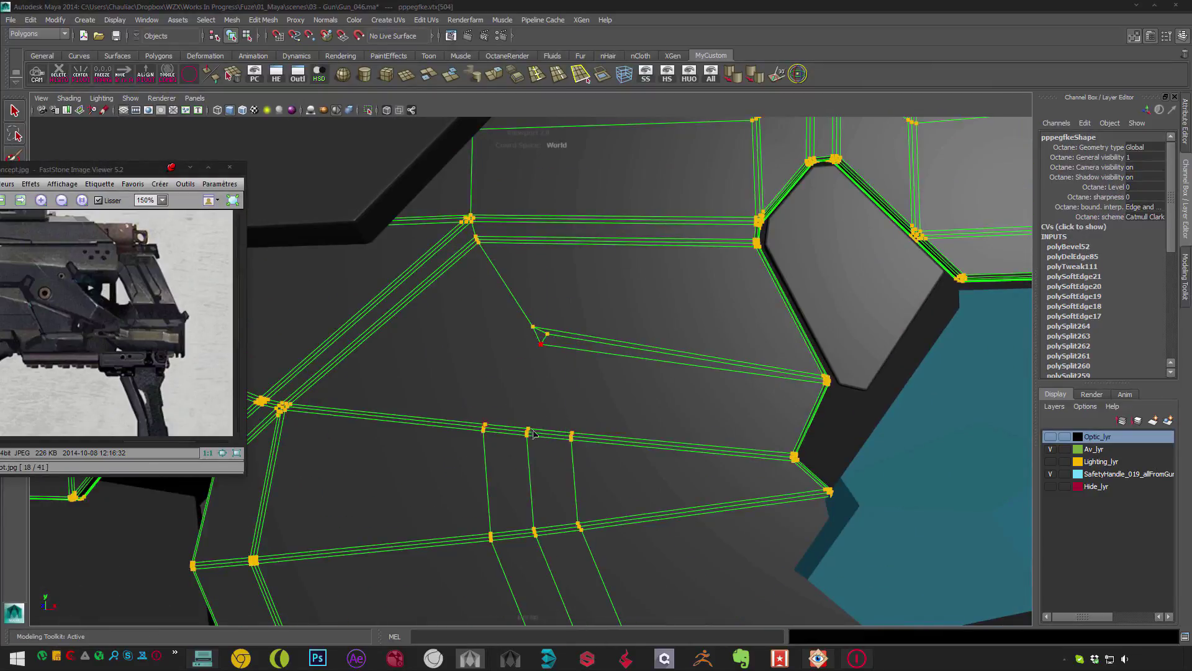
- Remove the leftover edges above the second edge strip and connect its middle line up to the small triangle's lower vertex
key("3")
key("shift+z")
key("shift+z")
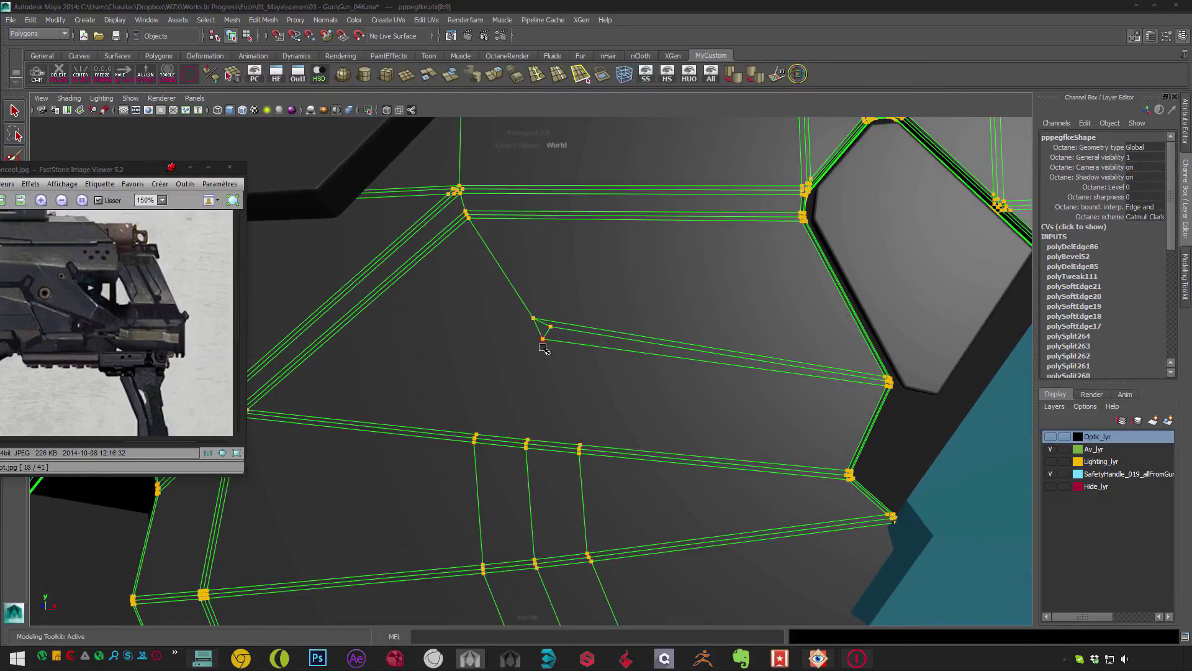
key("3")
key("1")
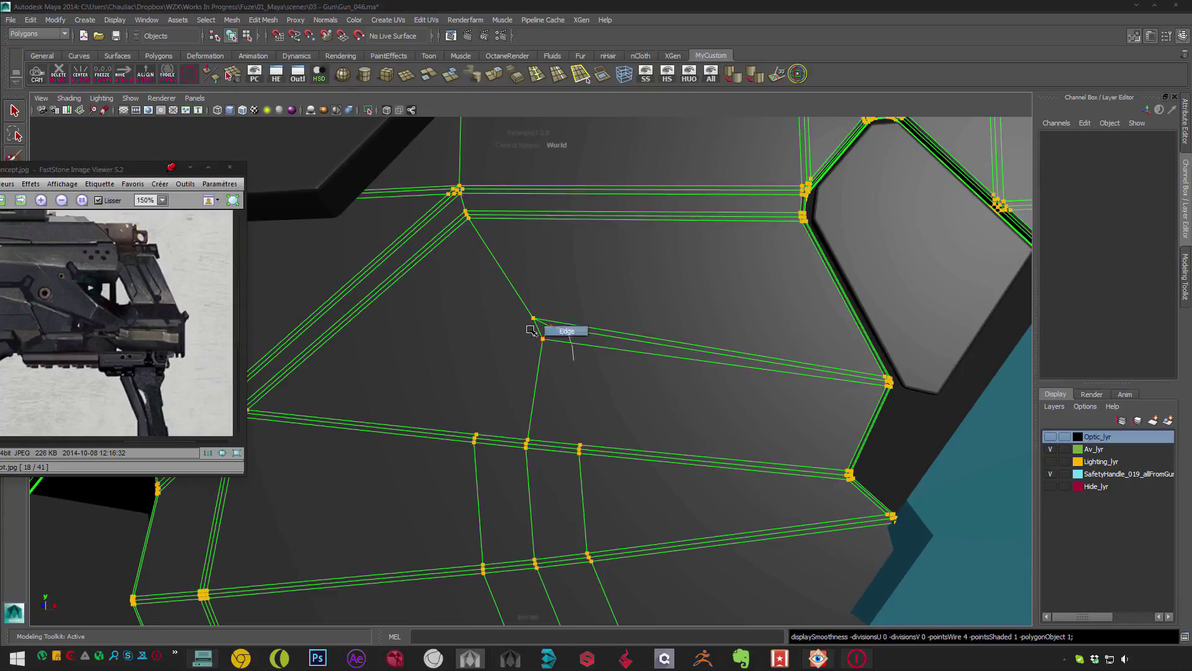
- Delete the triangle's short outer edge and connect the two outer bevelled lines up to the vertices at the strip's end
key("ctrl+Delete")
key("F9")
right_click_drag(527, 370, 493, 419, "alt")
key("c")
left_click(577, 444, "shift")
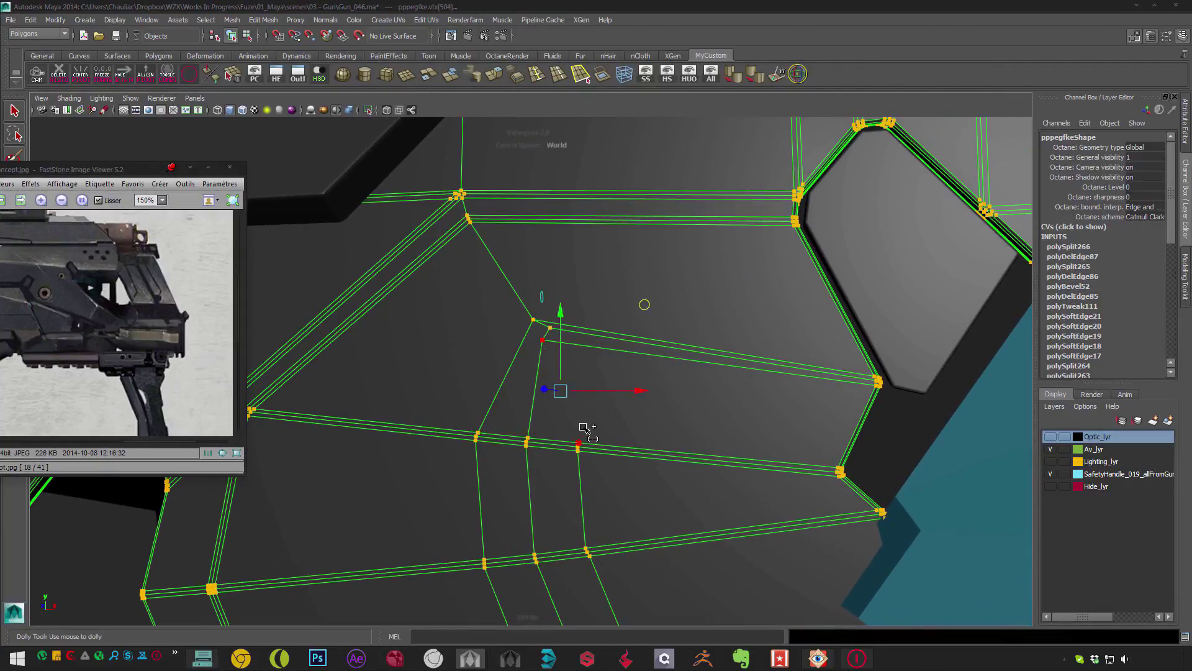
key("c")
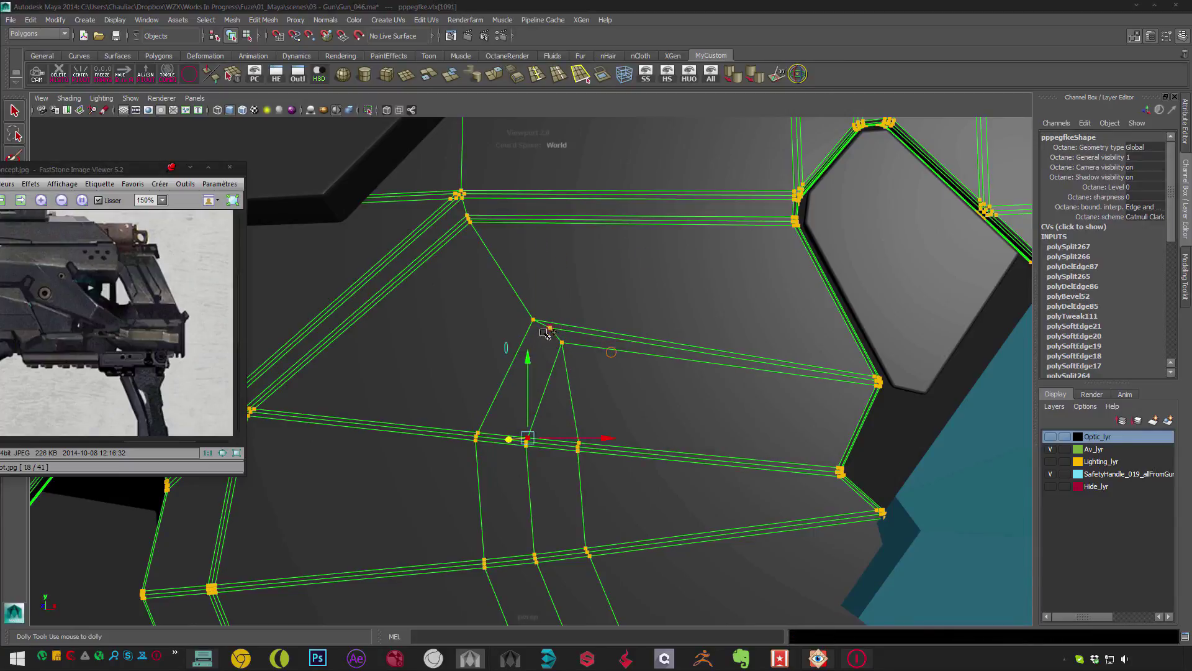
- Finish connecting the middle bevelled line to the edge strip's end, remove the leftover diagonal edge and leave component editing
key("Return")
key("F8")
key("w")
left_click_drag(477, 417, 593, 386, "alt")
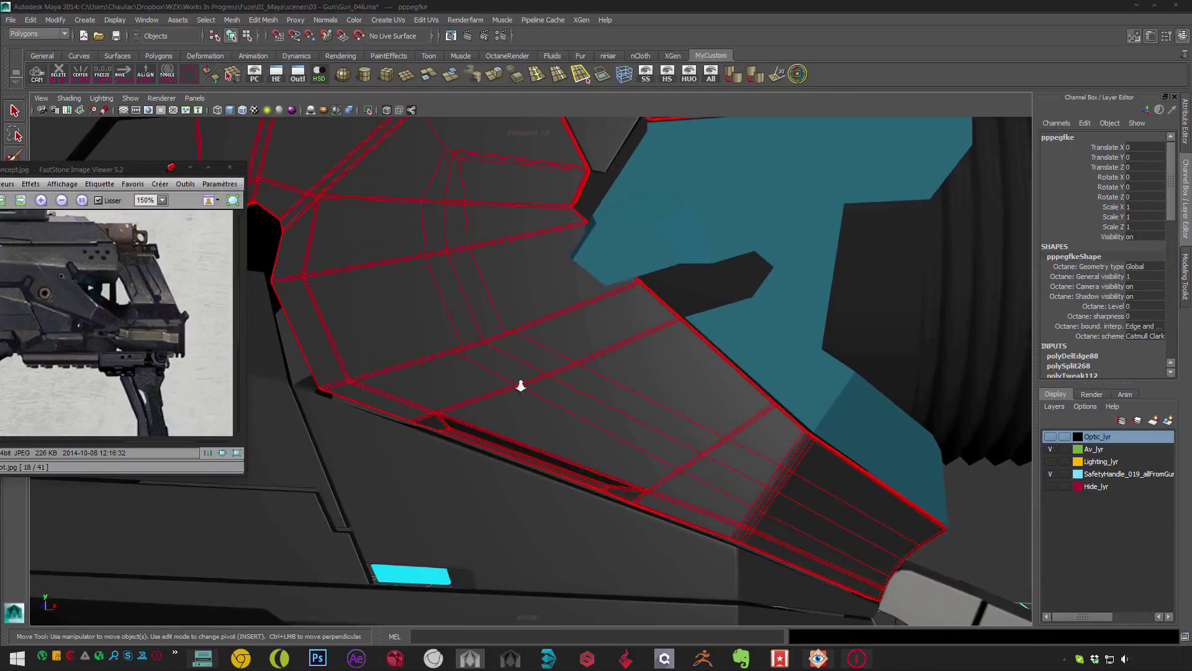
left_click_drag(521, 385, 503, 306, "alt")
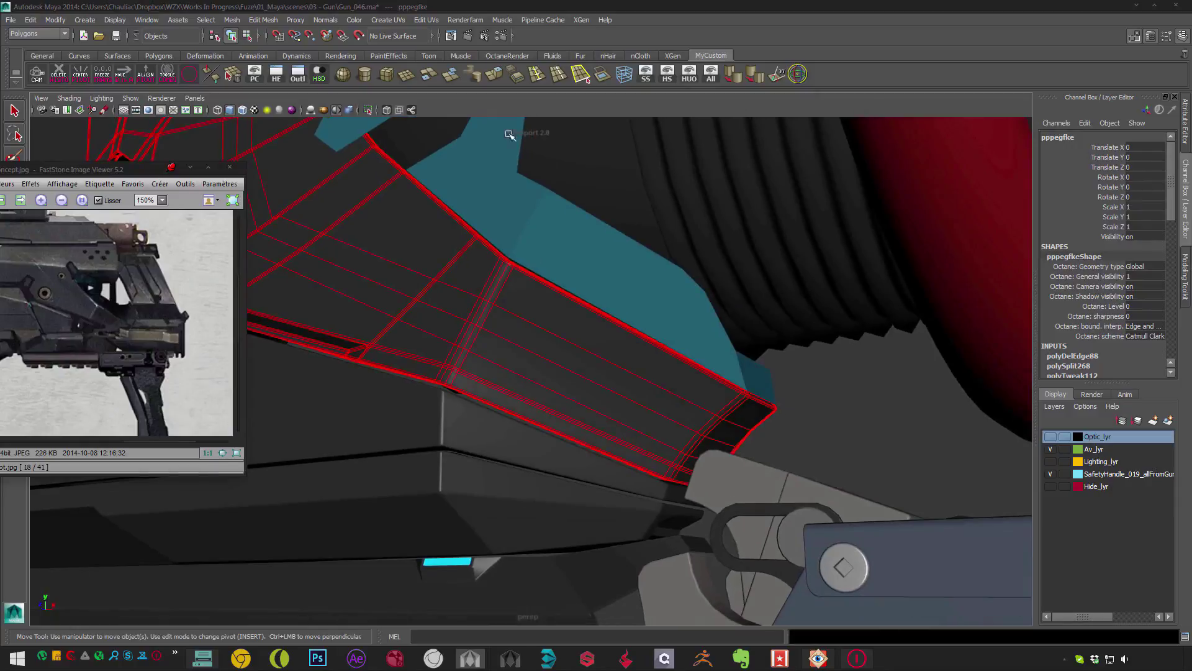
- Isolate the front panel and delete the small faces closing off the tip of its lower arm
key("ctrl+1")
key("f")
left_click_drag(556, 277, 677, 240, "alt")
key("F11")
left_click(574, 400)
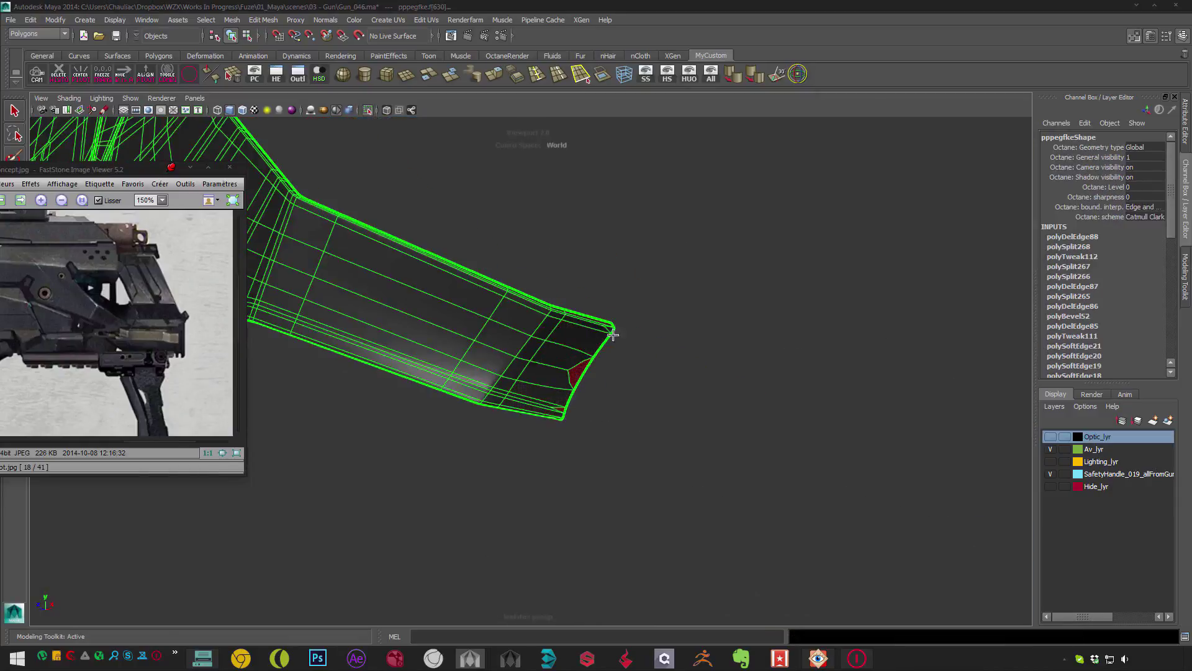
left_click_drag(694, 283, 478, 407, "alt")
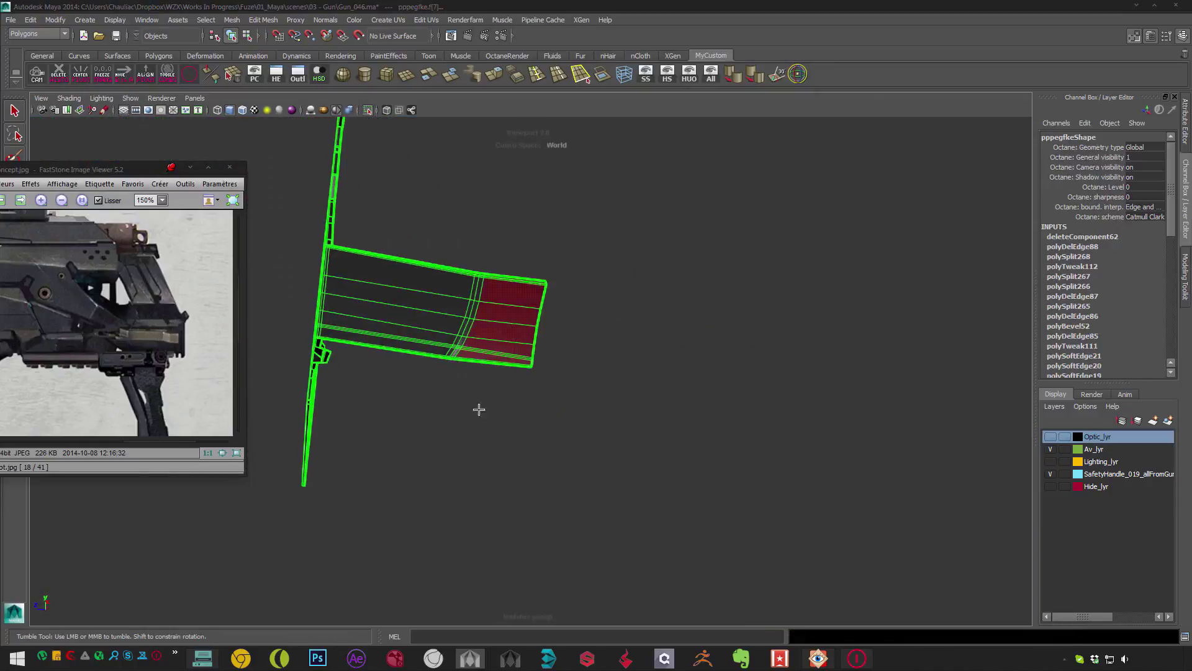
left_click(513, 162)
key("ctrl+z")
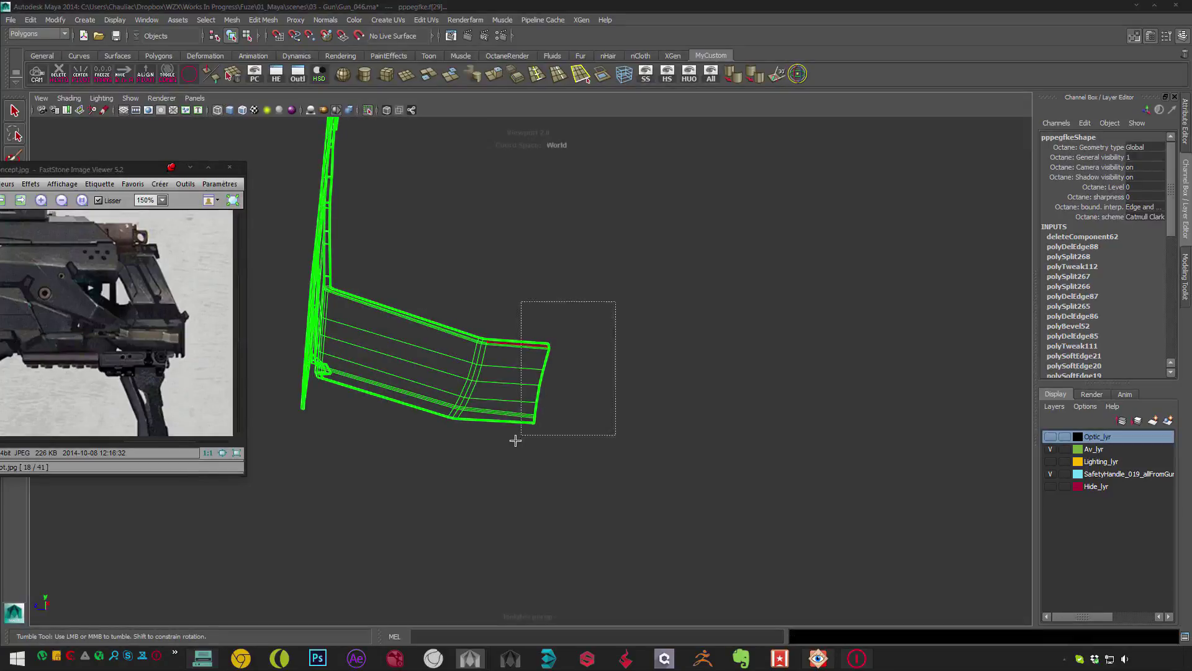
key("F8")
key("f")
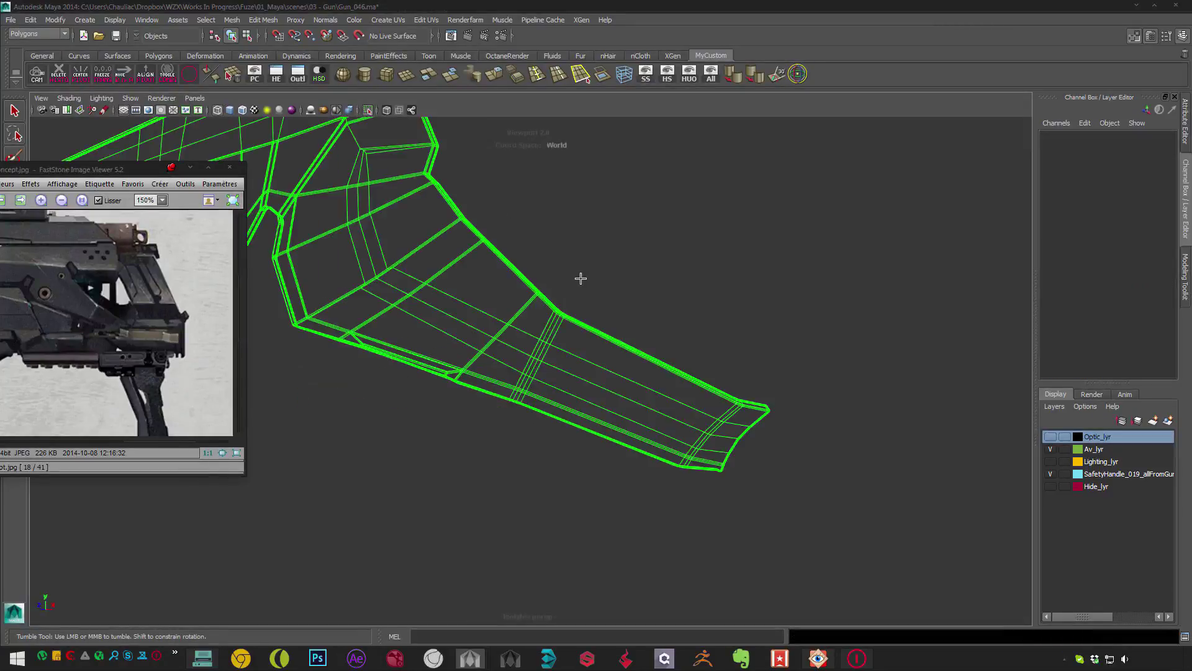
- Insert three evenly spaced edge loops on each side of the arm's central bevelled lines
key("w")
key("q")
scroll(596, 327, "up", 10)
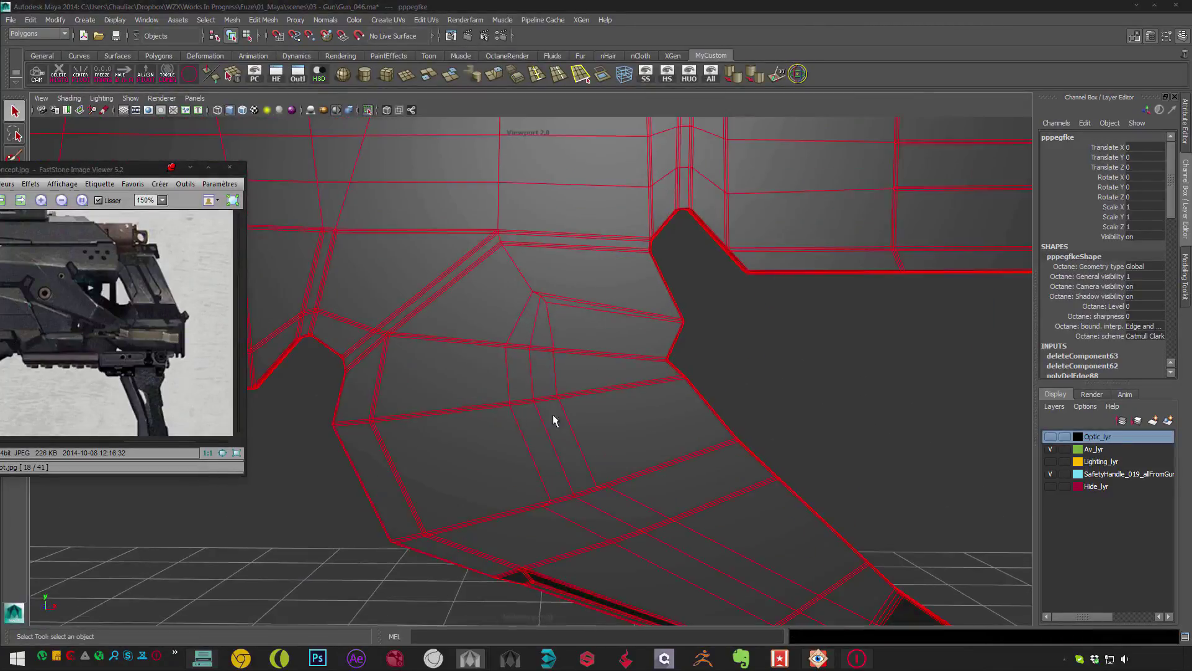
right_click_drag(532, 368, 486, 348, "shift")
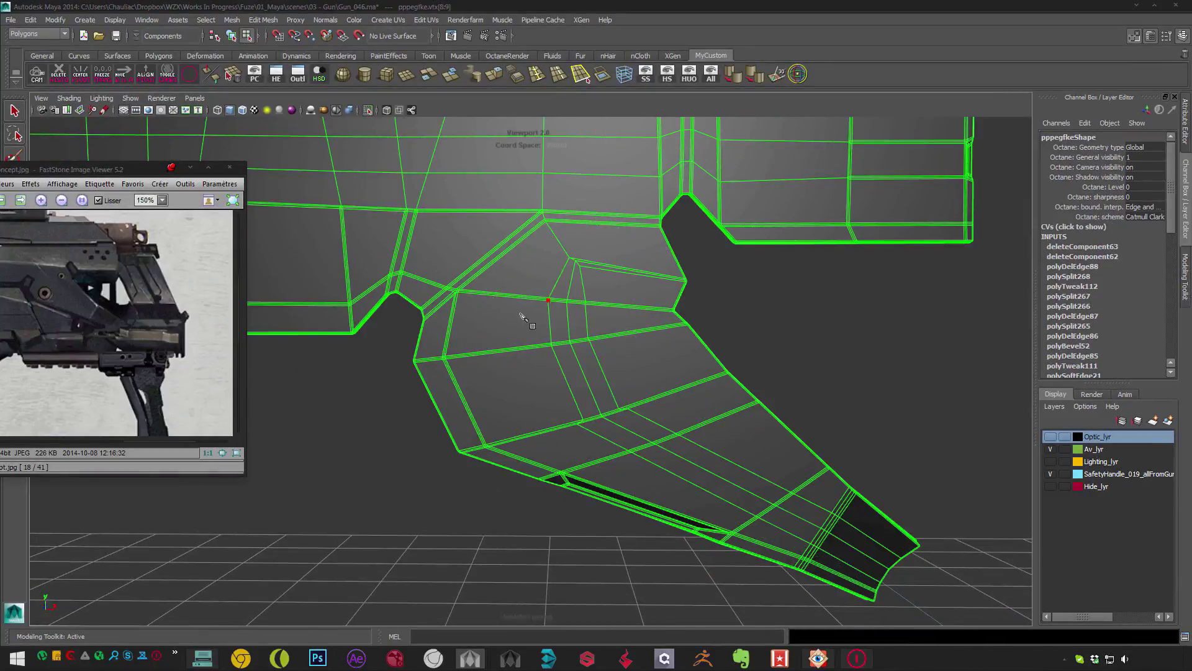
key("w")
double_click(495, 296)
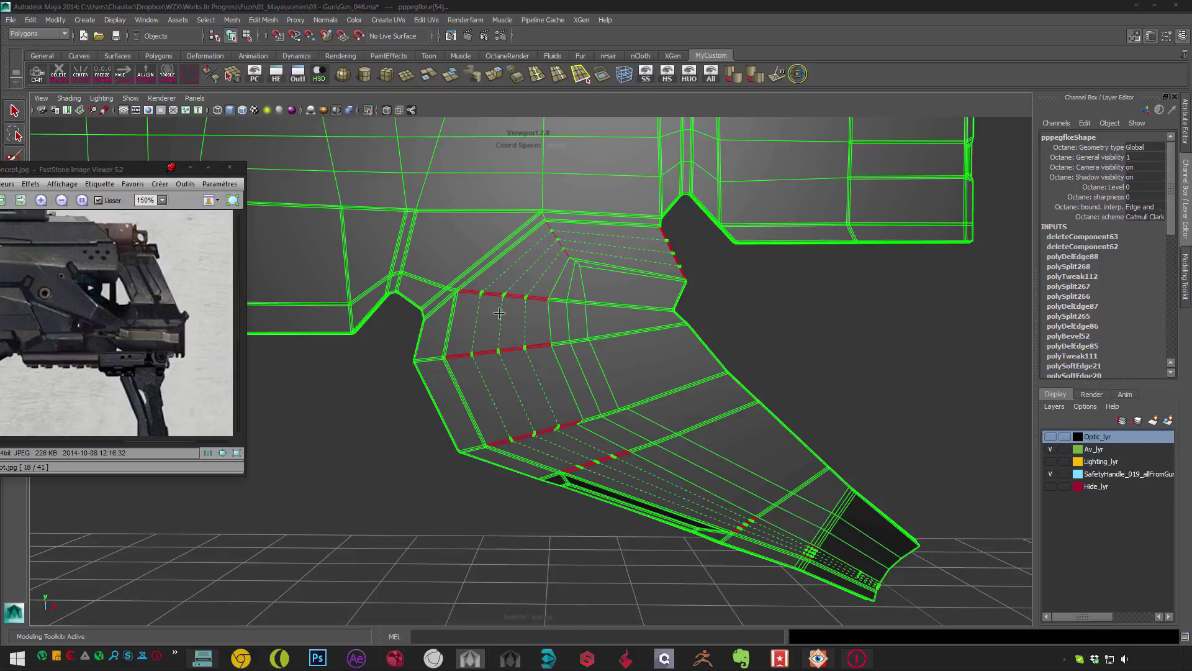
left_click(499, 313, "ctrl")
key("w")
left_click(588, 303, "ctrl")
key("w")
right_click_drag(588, 302, 646, 349, "alt")
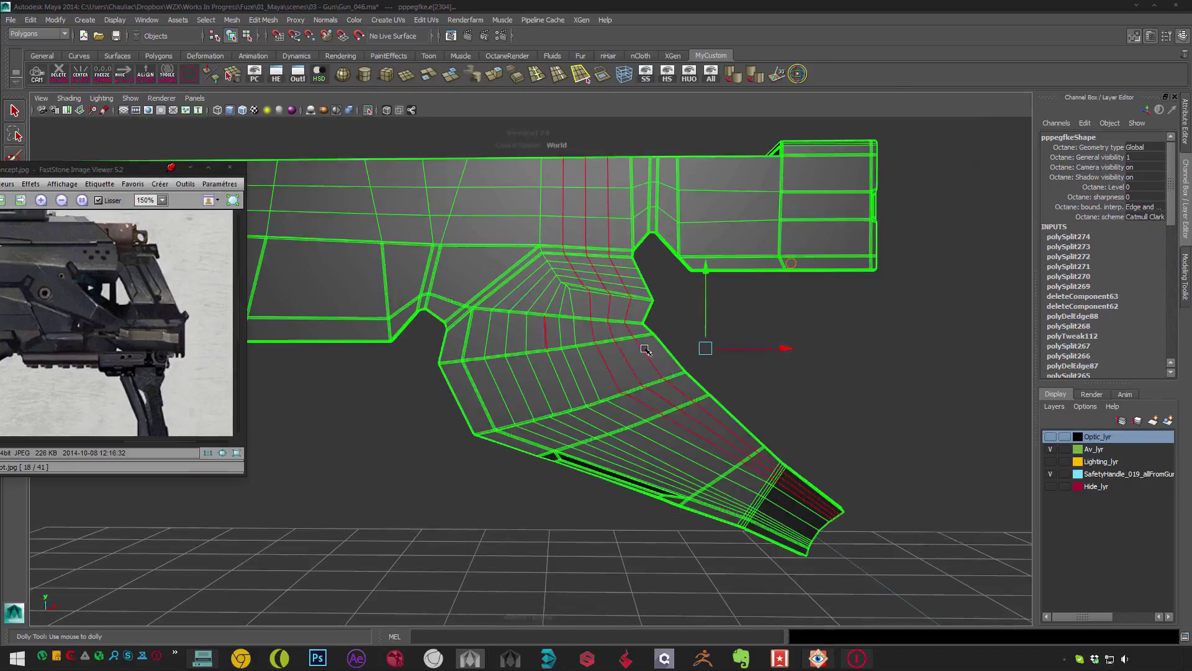
- Insert a single edge loop across the arm, midway between the two edge strips of its upper section
left_click(824, 397)
mouse_move(785, 389)
right_mouse_down("alt")
mouse_move(798, 362)
mouse_move(701, 376)
mouse_move(580, 318)
mouse_move(559, 354)
mouse_move(532, 354)
right_mouse_up("alt")
left_click(532, 357)
left_click(743, 335)
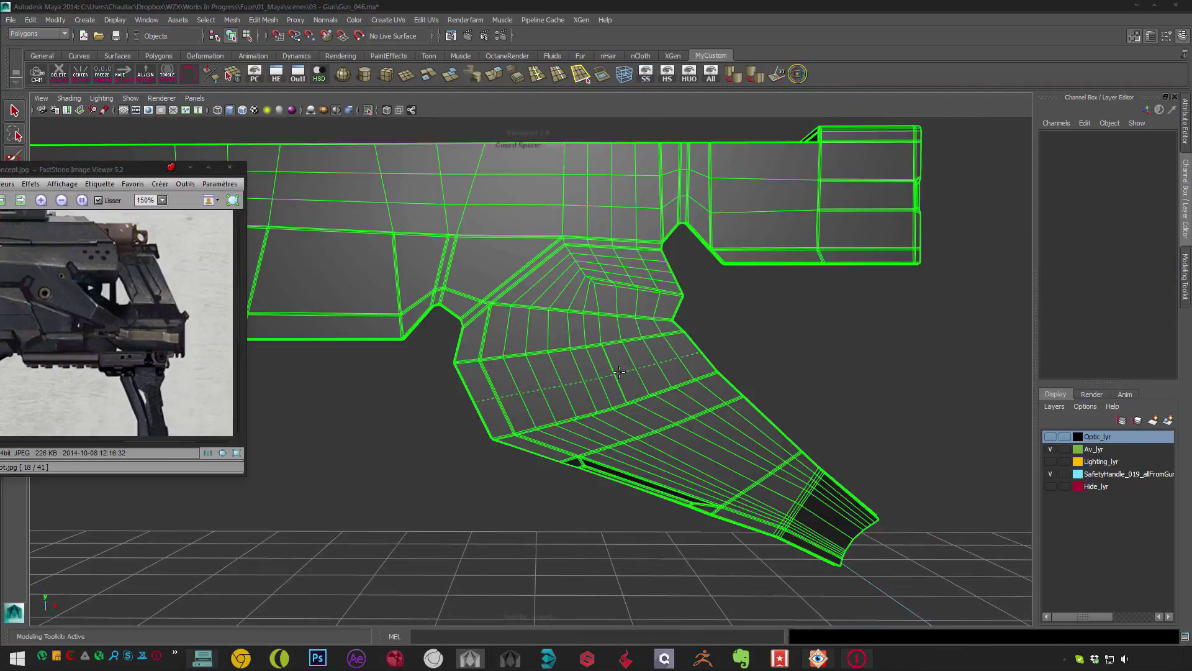
key("ctrl+z")
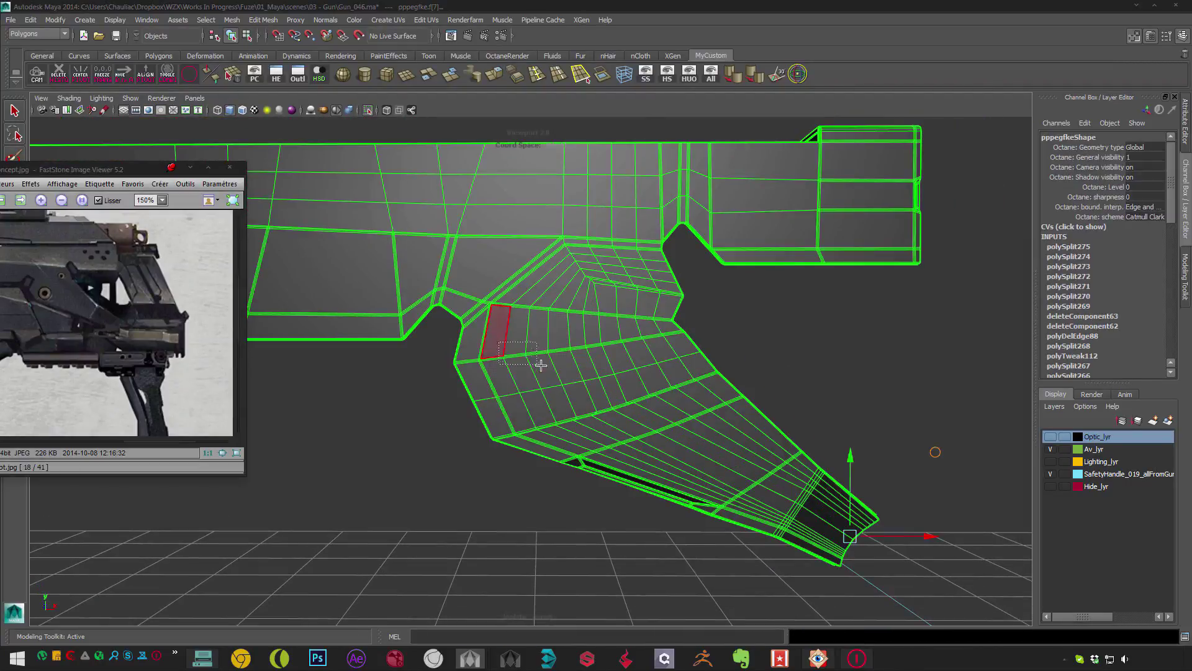
- Select the block of faces on the arm's rounded outer side, extrude it inset twice and delete the inner faces
left_click_drag(534, 360, 566, 363, "alt")
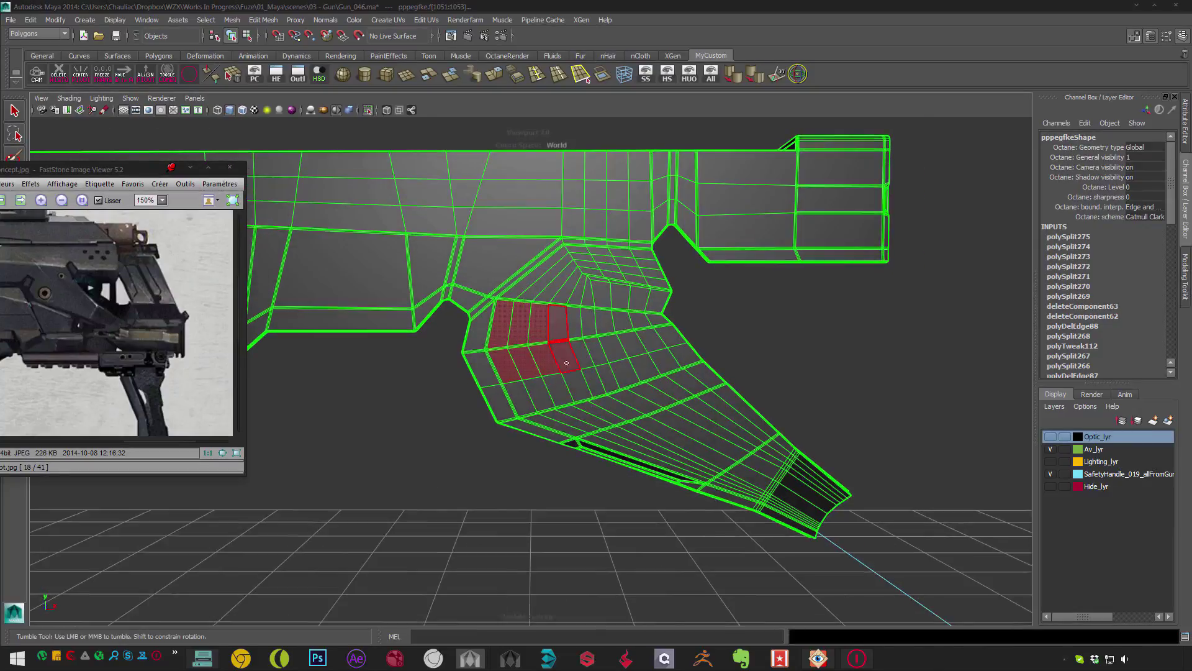
left_click_drag(531, 401, 490, 369, "alt")
right_click_drag(490, 370, 547, 344, "alt")
left_click_drag(547, 345, 546, 355, "alt")
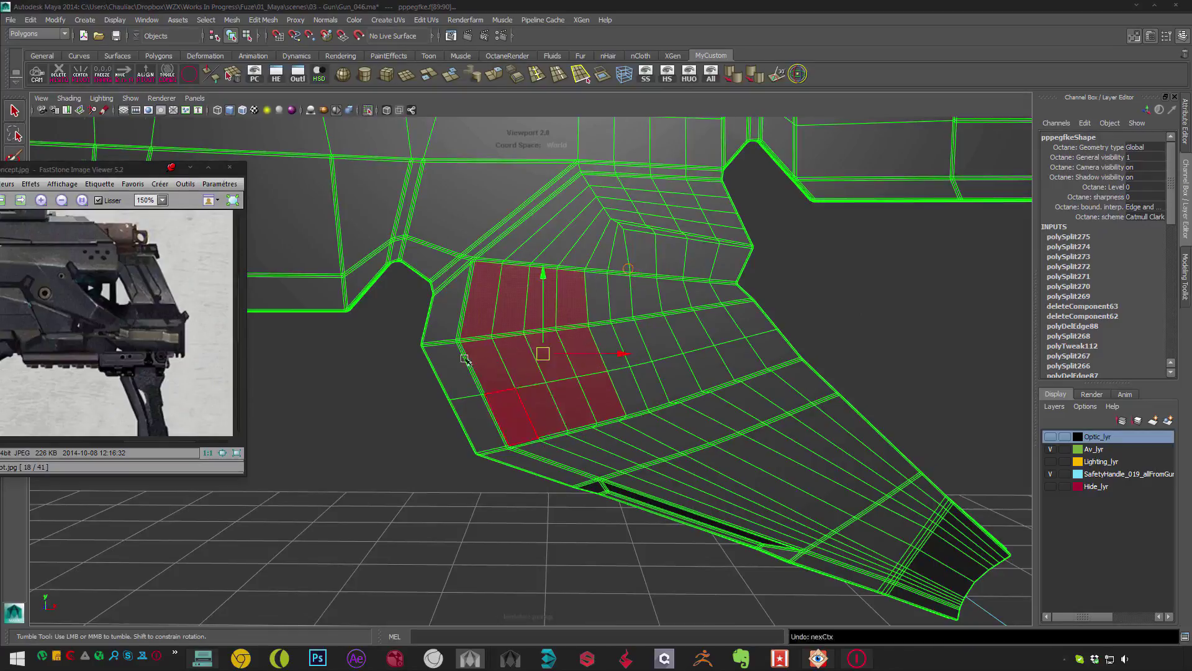
right_click_drag(465, 359, 510, 367, "alt")
key("ctrl+e")
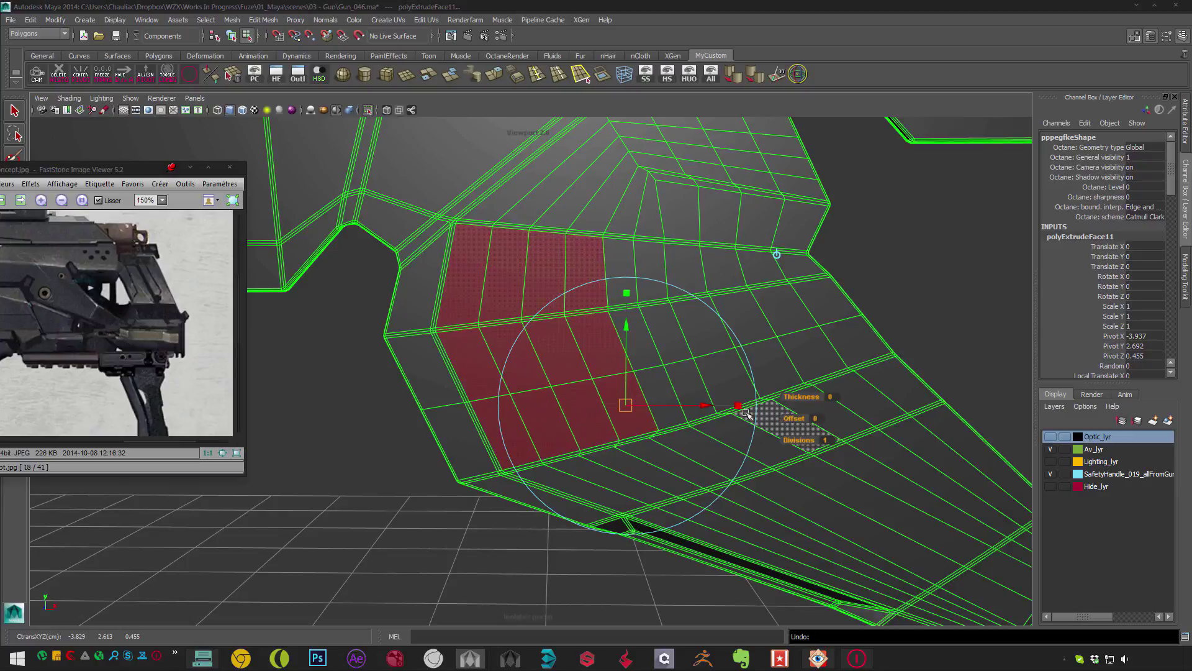
left_click_drag(641, 296, 634, 297, "alt")
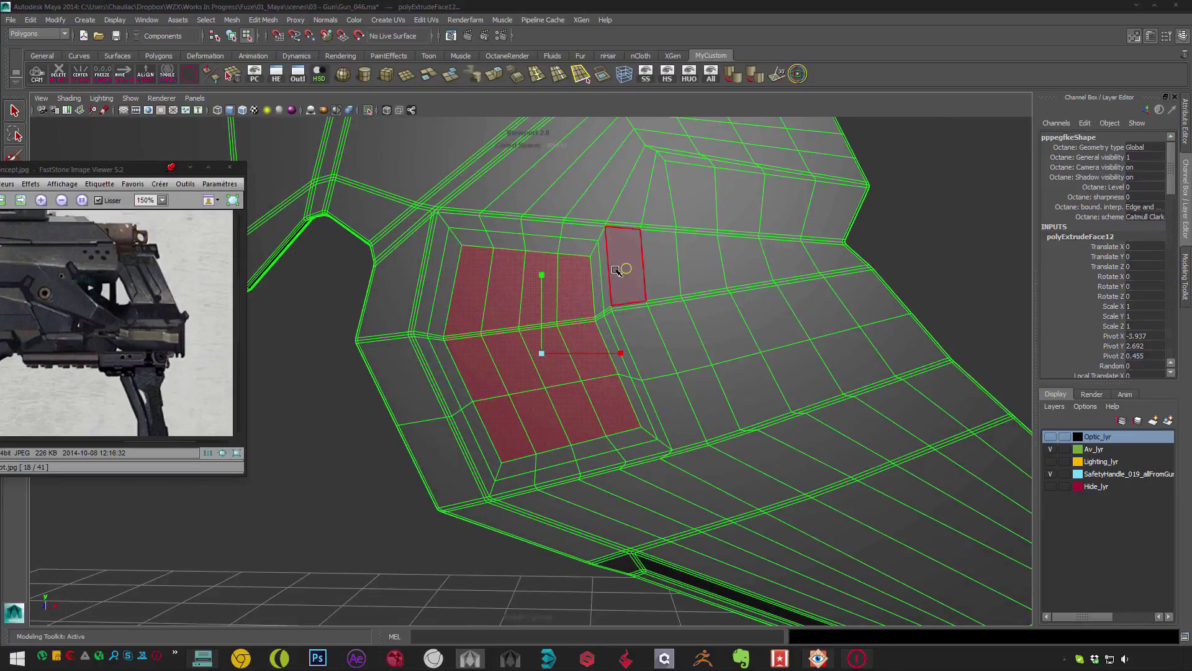
key("Delete")
- Turn the border of the new opening into a circle and scale it down inside the surrounding edges
left_click(284, 269)
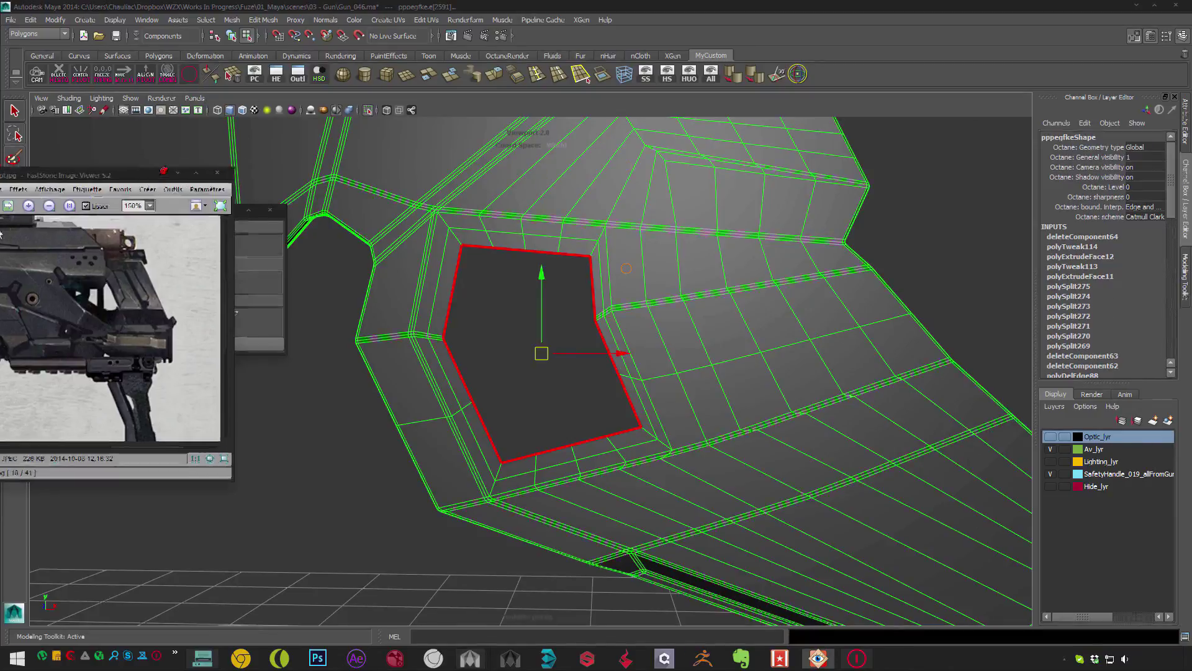
left_click(209, 343)
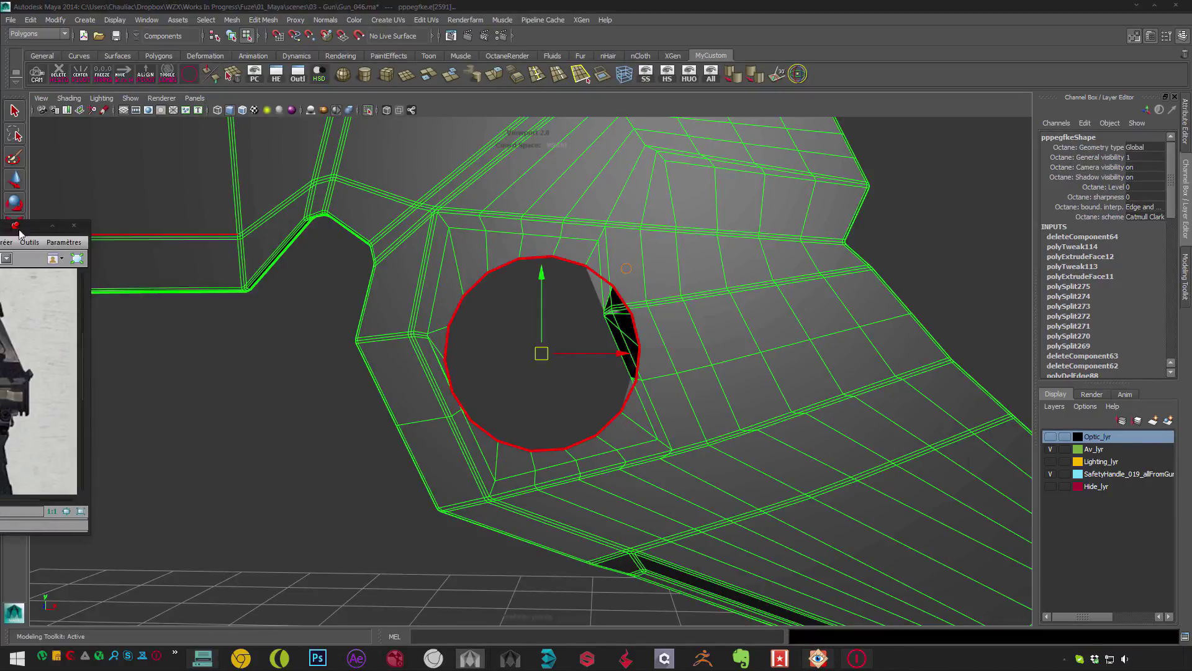
left_click_drag(683, 286, 732, 292, "alt")
right_click_drag(733, 292, 712, 278, "alt")
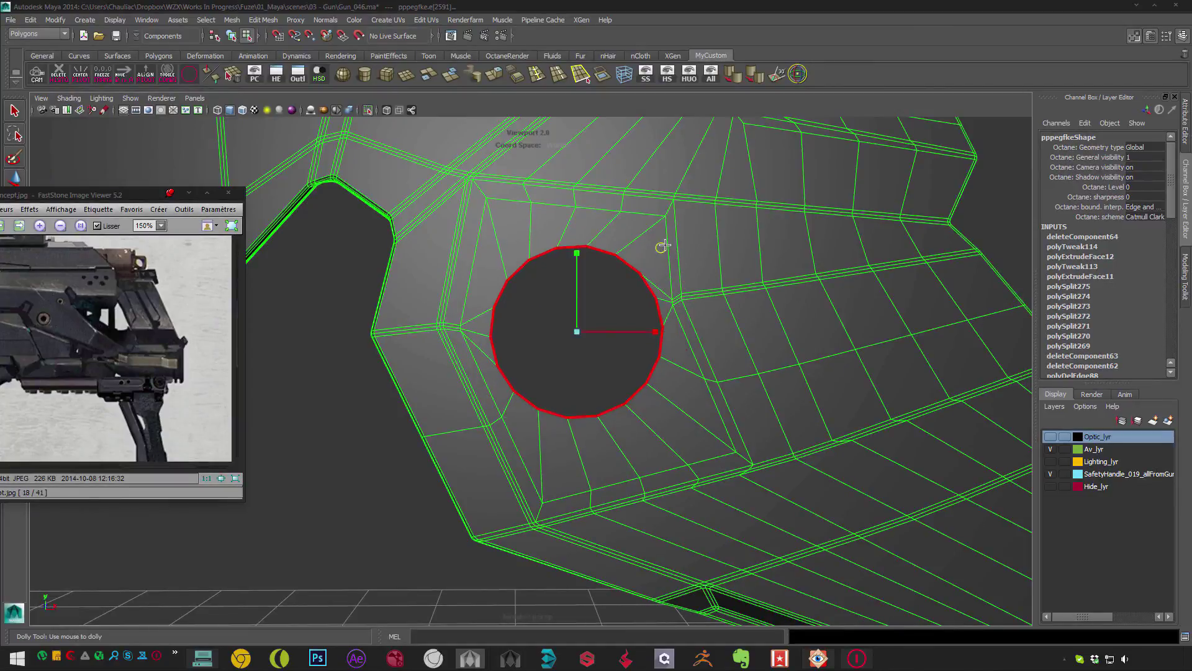
right_click_drag(659, 248, 615, 248, "alt")
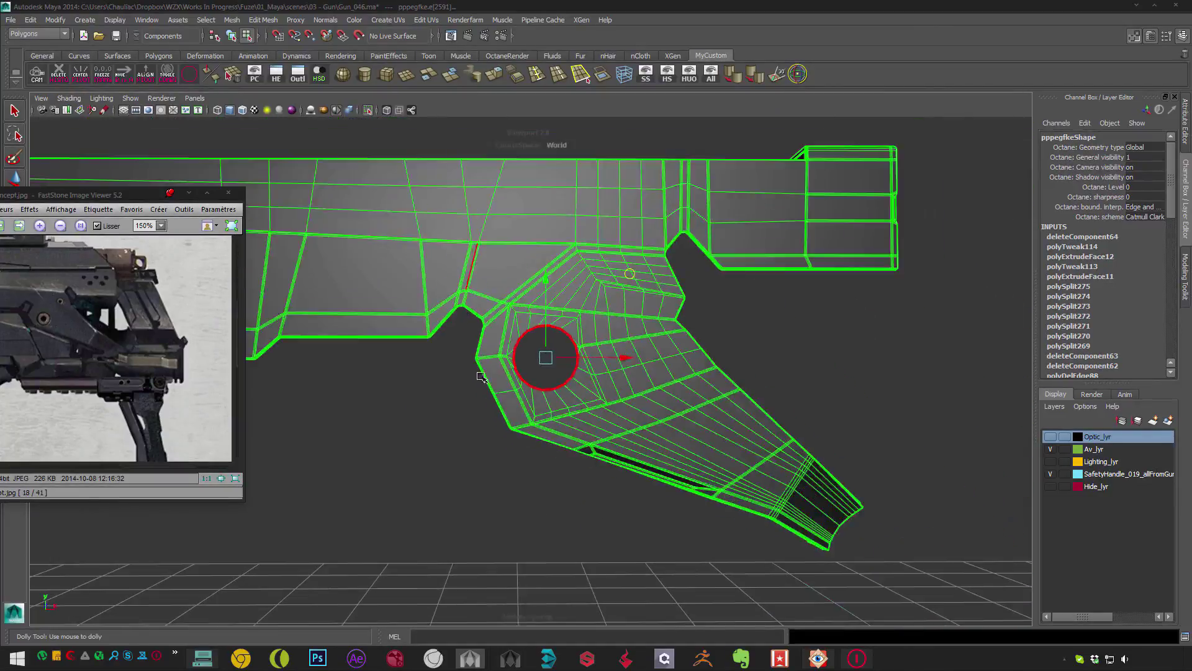
- Fill the circular opening with a single face and delete the edge ring surrounding it
key("F8")
left_click(439, 359)
left_click_drag(439, 359, 496, 366, "alt")
right_click_drag(497, 367, 652, 404, "alt")
left_click(572, 314)
key("F10")
double_click(601, 280)
left_click(599, 75)
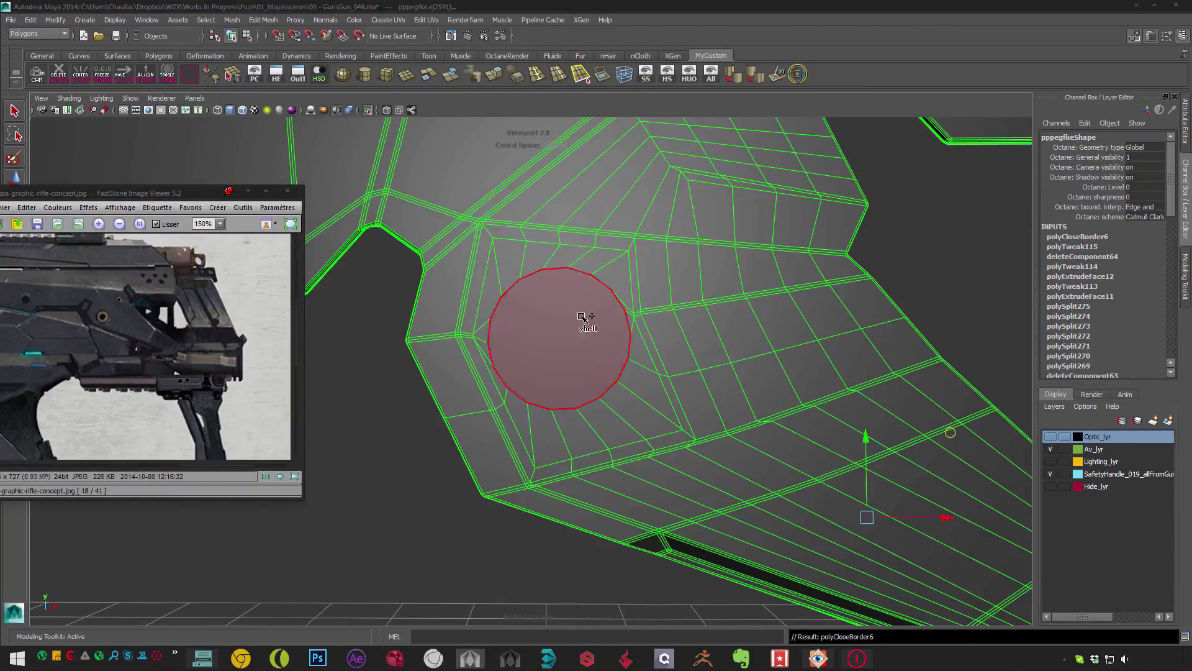
left_click(494, 371)
key("Delete")
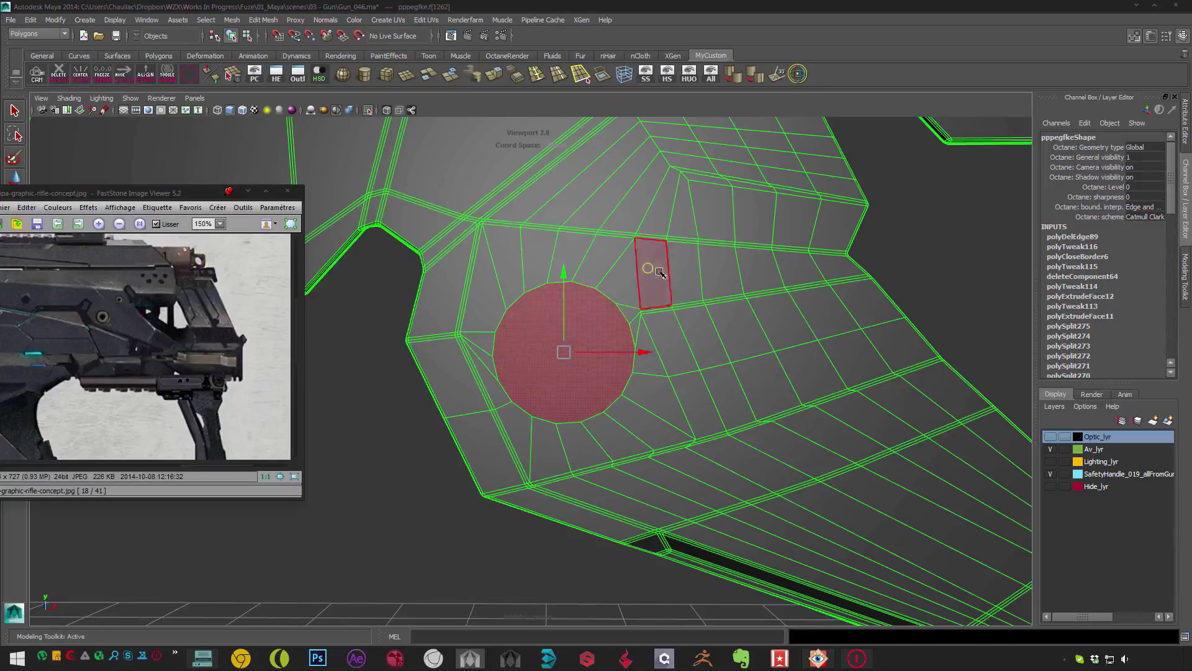
- Extrude the circular face with a slight scale-down to form a thin ring around it
left_click(667, 319)
left_click_drag(665, 328, 695, 371, "alt")
key("ctrl+e")
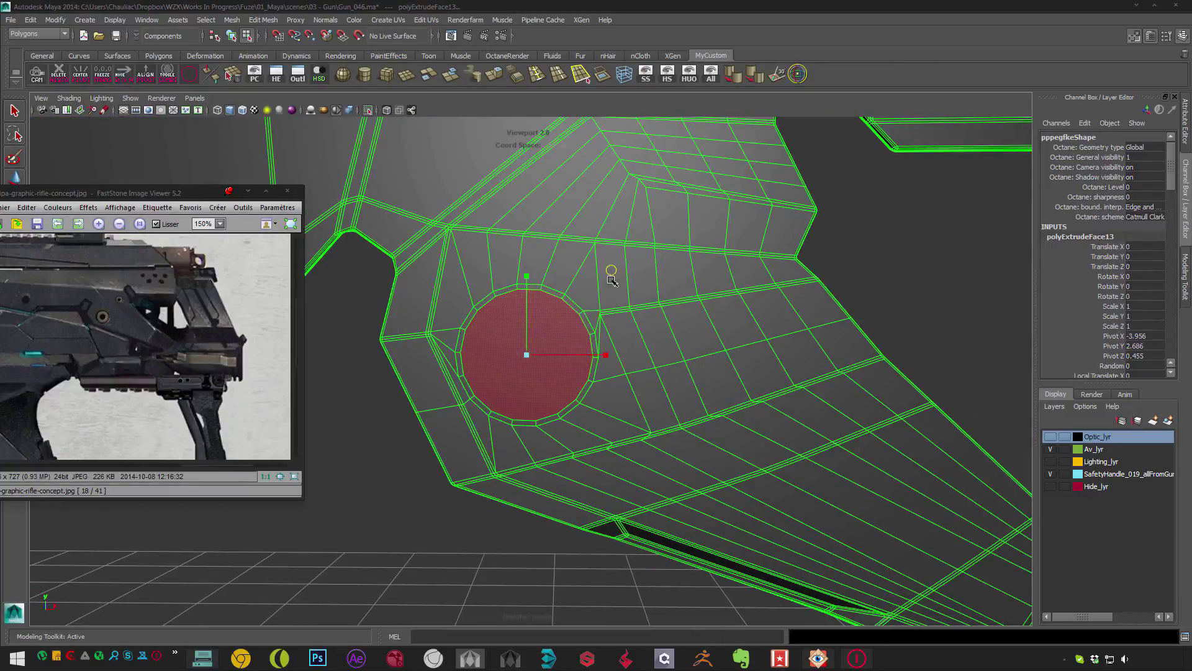
- Extrude the circular face back into the panel to form the hole's wall and delete the face
key("ctrl+e")
left_click_drag(612, 281, 348, 403, "alt")
middle_click_drag(348, 404, 418, 407, "alt")
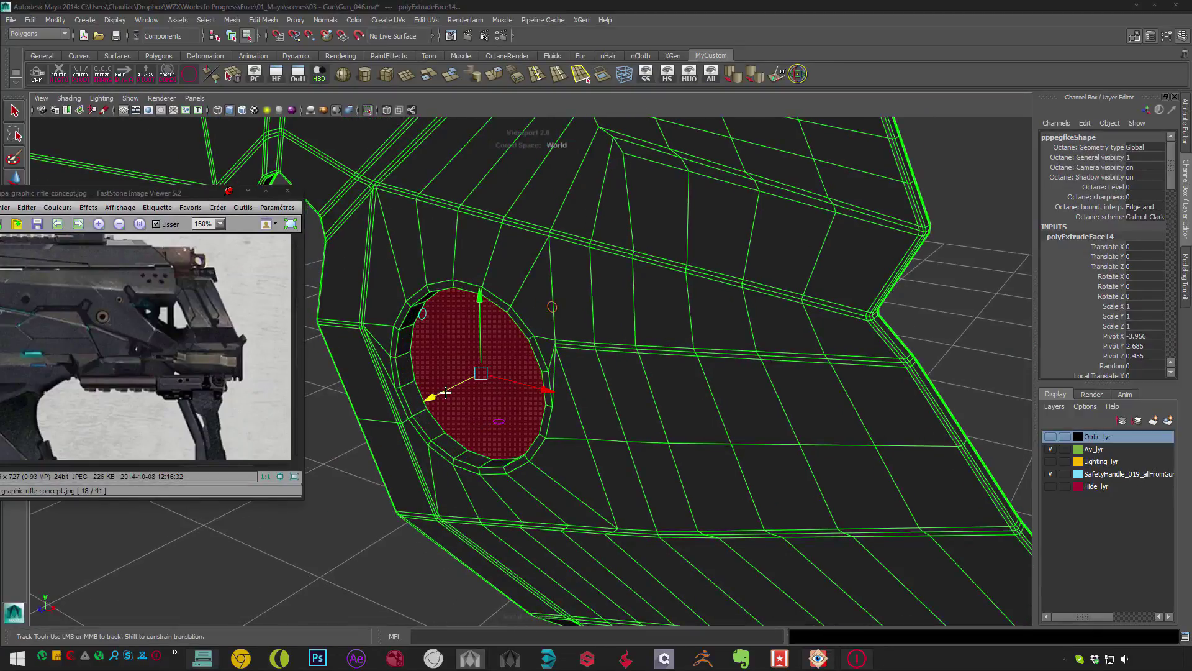
key("Delete")
- Bevel the front rim edge of the circular hole
left_click_drag(445, 392, 611, 338, "alt")
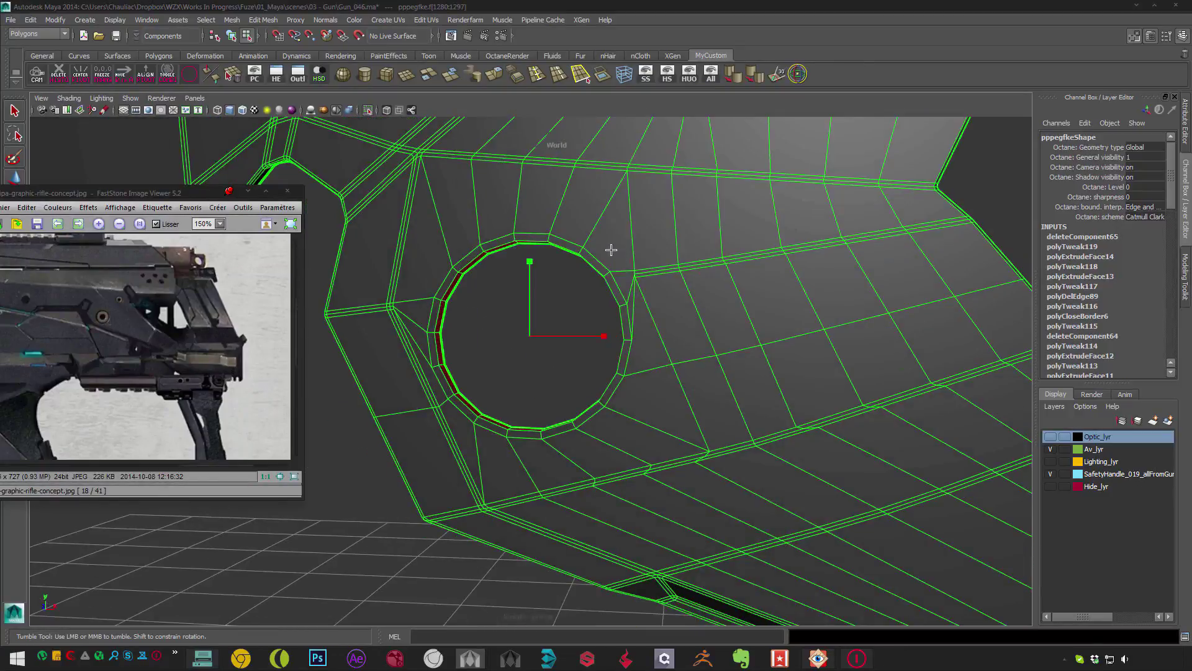
scroll(604, 250, "up", 3)
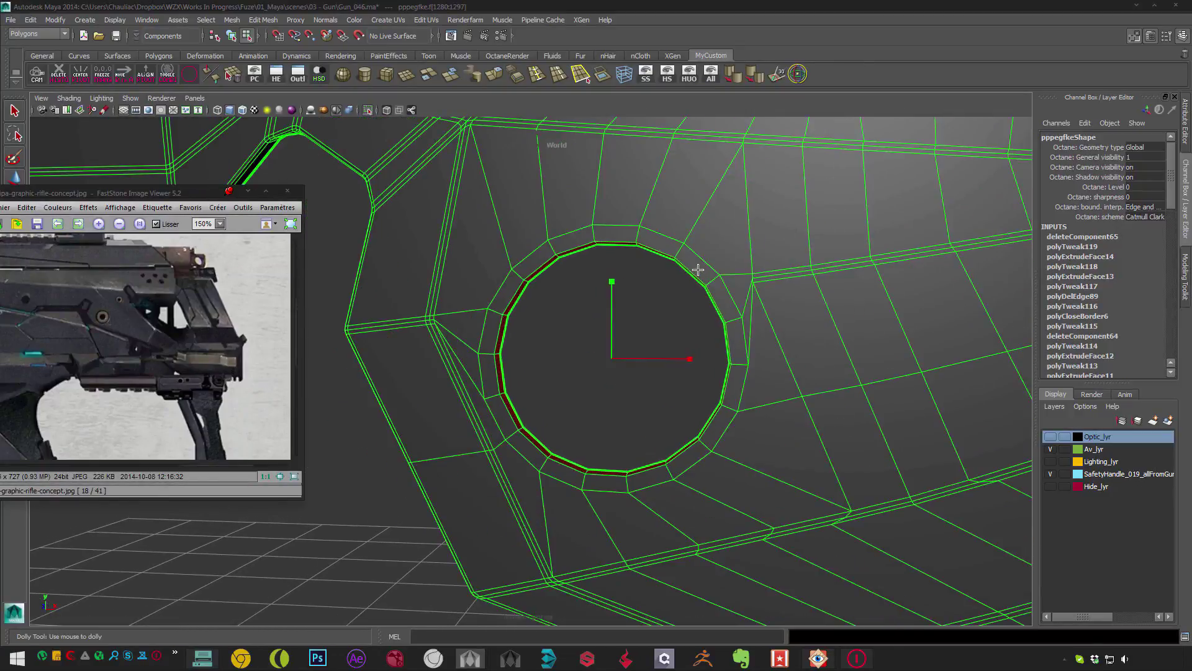
left_click(639, 231)
key("ctrl+b")
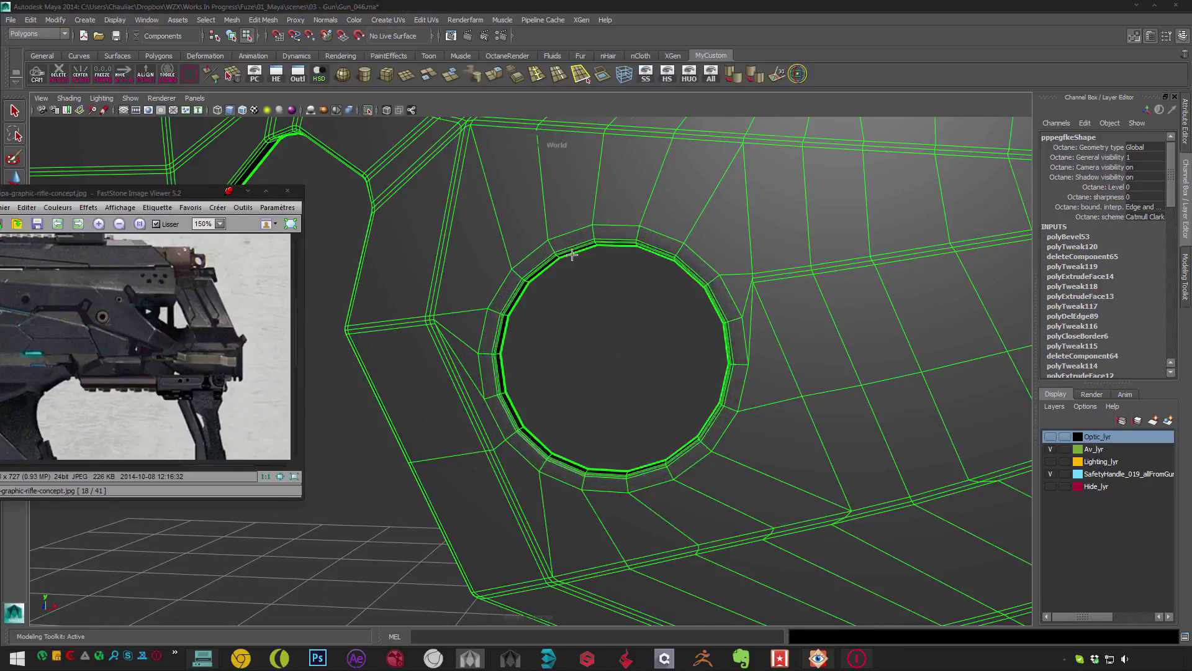
left_click_drag(640, 232, 628, 281, "alt")
middle_click_drag(612, 249, 639, 244)
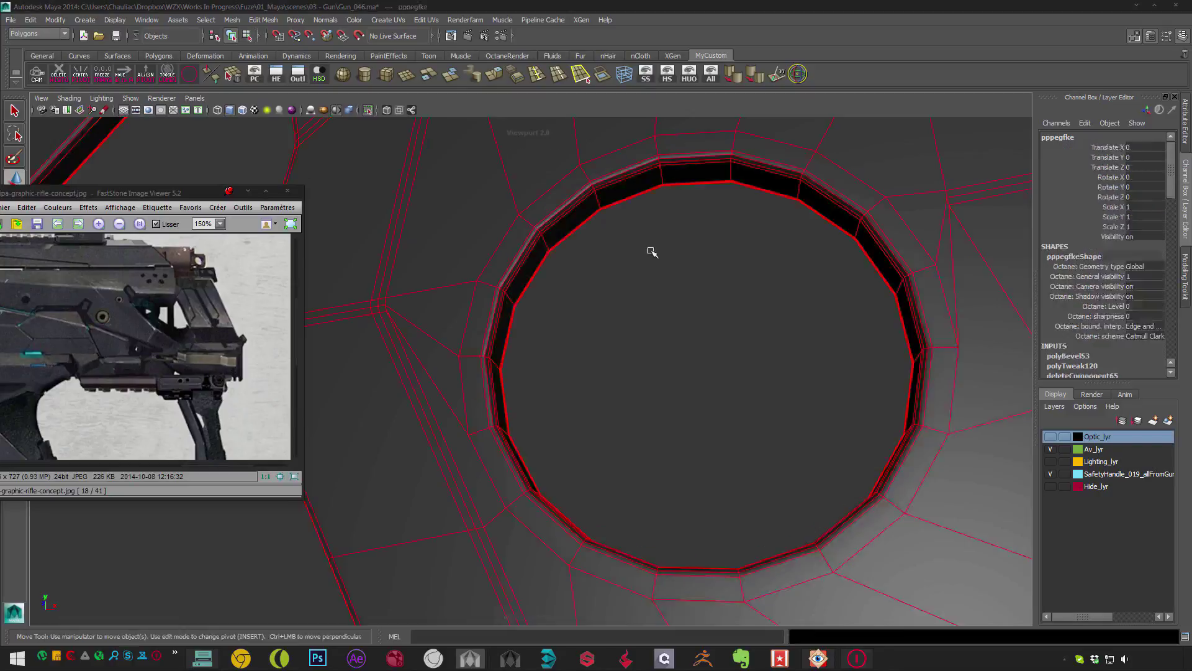
- Select the faces of the hole's inner wall and duplicate them as a separate piece
left_click_drag(649, 253, 602, 240, "alt")
left_click(624, 264)
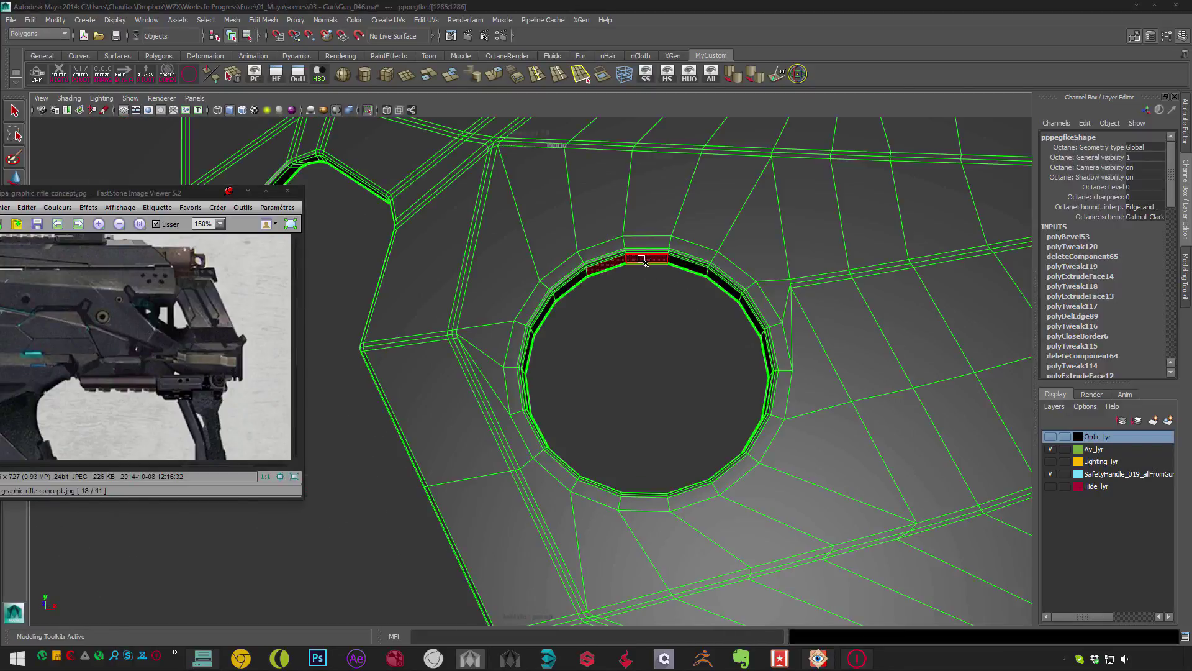
right_click_drag(641, 273, 572, 273, "shift")
left_click_drag(638, 367, 638, 369)
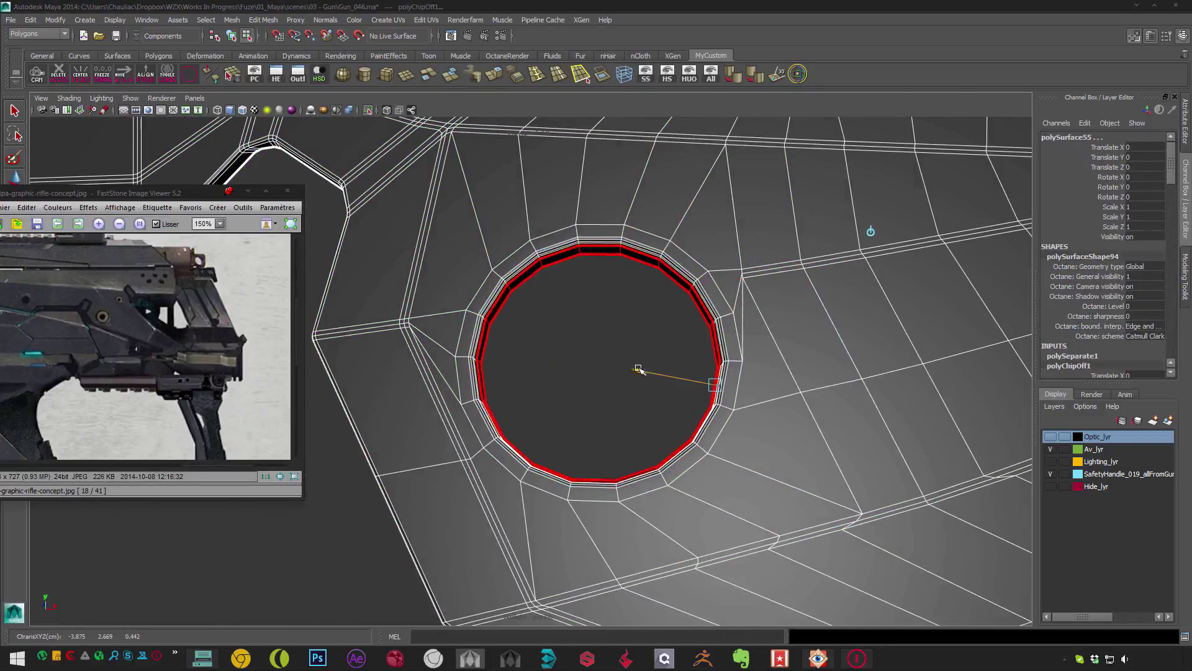
- Close the duplicated ring's open border with a cap face and reverse the piece's normals
left_click(598, 248)
key("ctrl+shift+f")
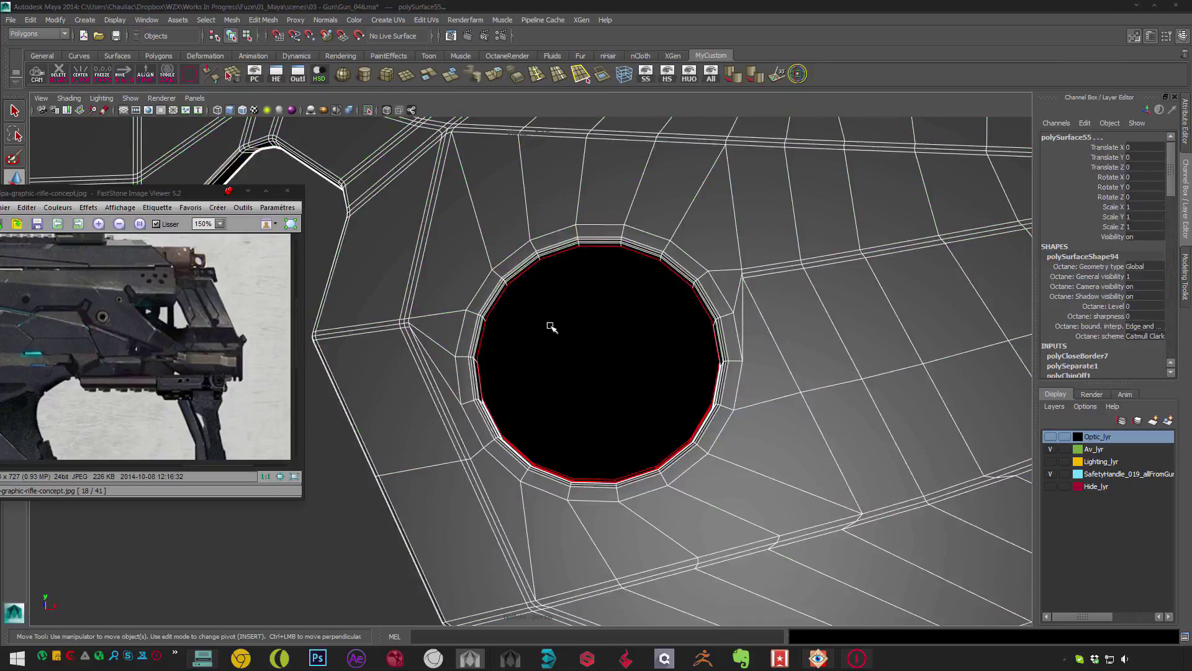
left_click(492, 255)
left_click(559, 333)
key("ctrl+F11")
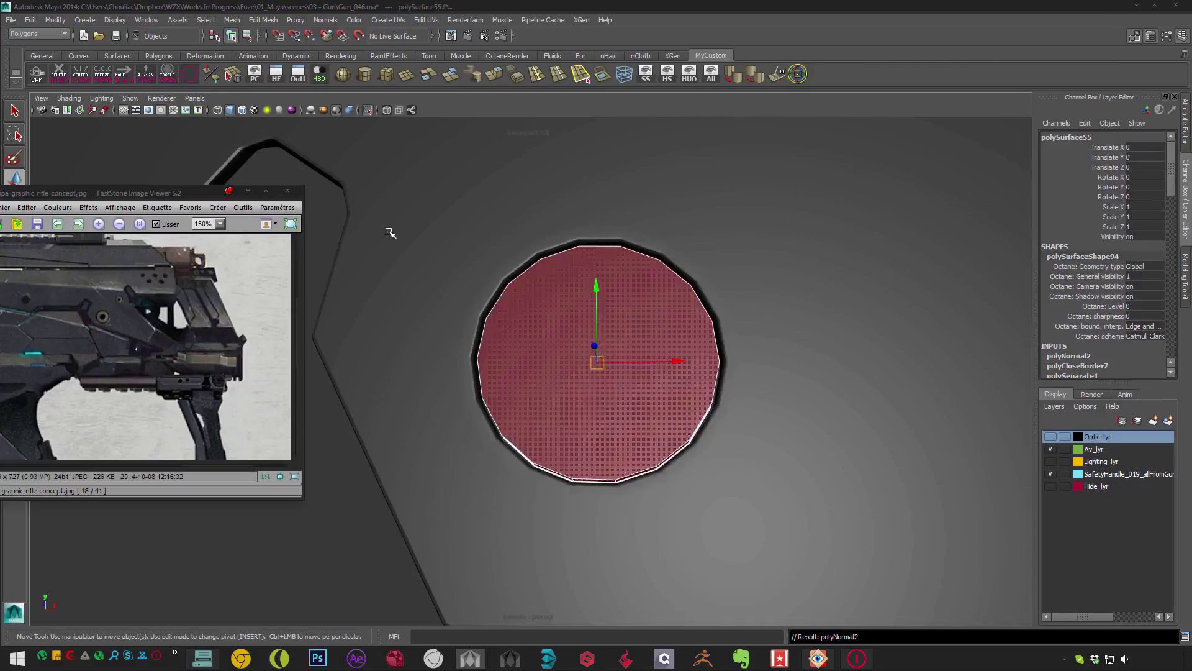
- Extrude the cap face scaled inward to form a wide flat ring, and extrude its centre again into a round recess
left_click_drag(547, 377, 524, 373, "alt")
key("ctrl+e")
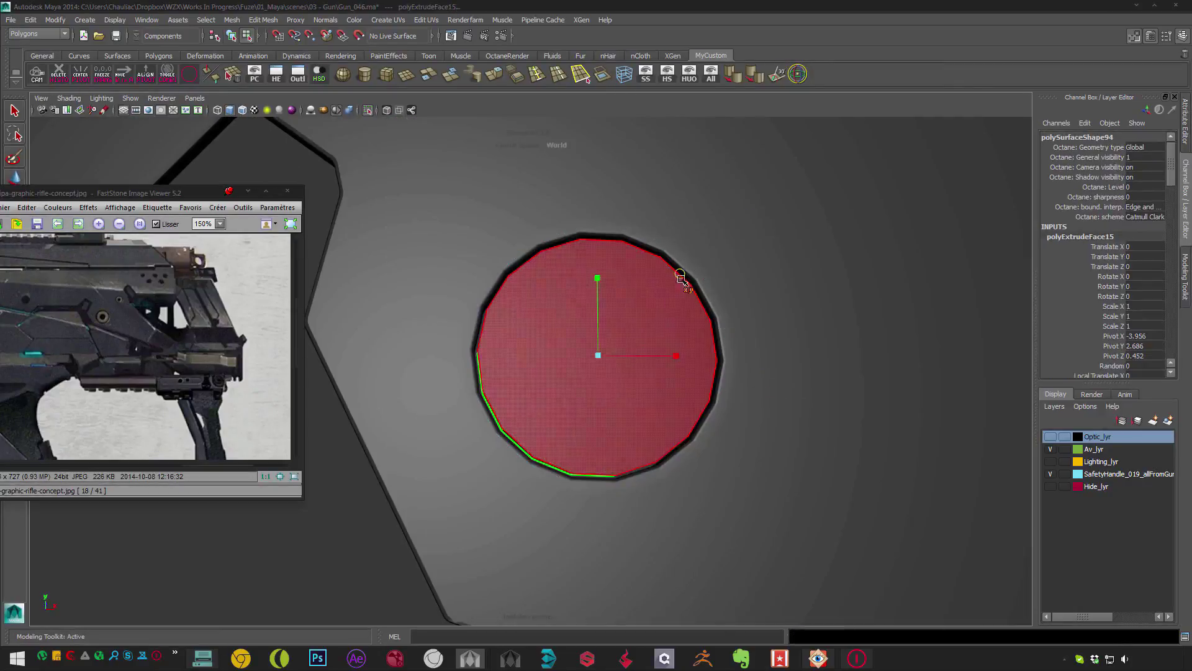
left_click_drag(683, 279, 652, 338)
key("ctrl+e")
left_click_drag(525, 398, 534, 406)
scroll(534, 405, "down", 5)
key("w")
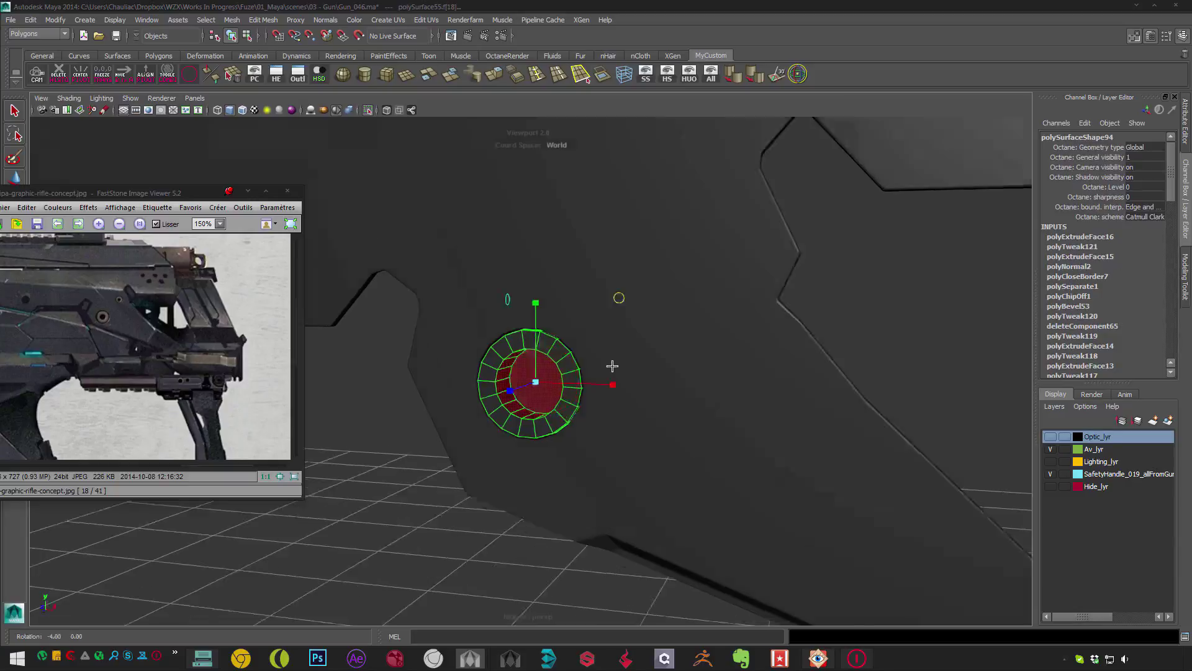
scroll(591, 311, "up", 5)
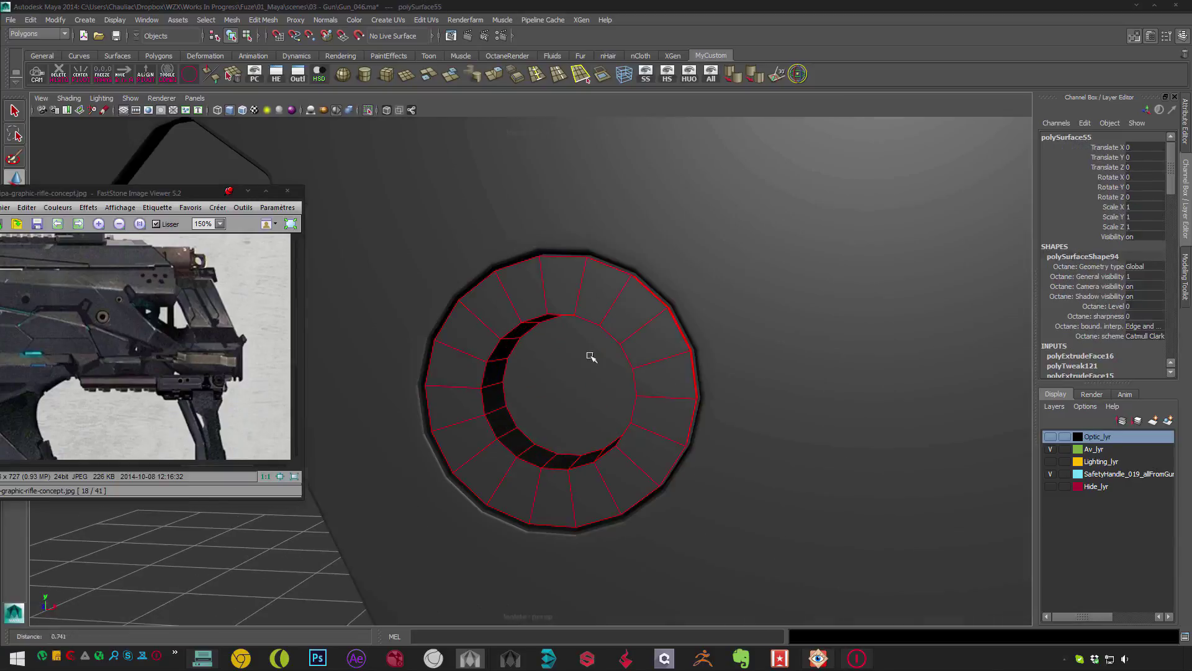
- Bevel the recess's inner edge loop, and bevel the inner and outer rim loops of the insert's flat ring
key("ctrl+b")
left_click_drag(639, 335, 499, 412)
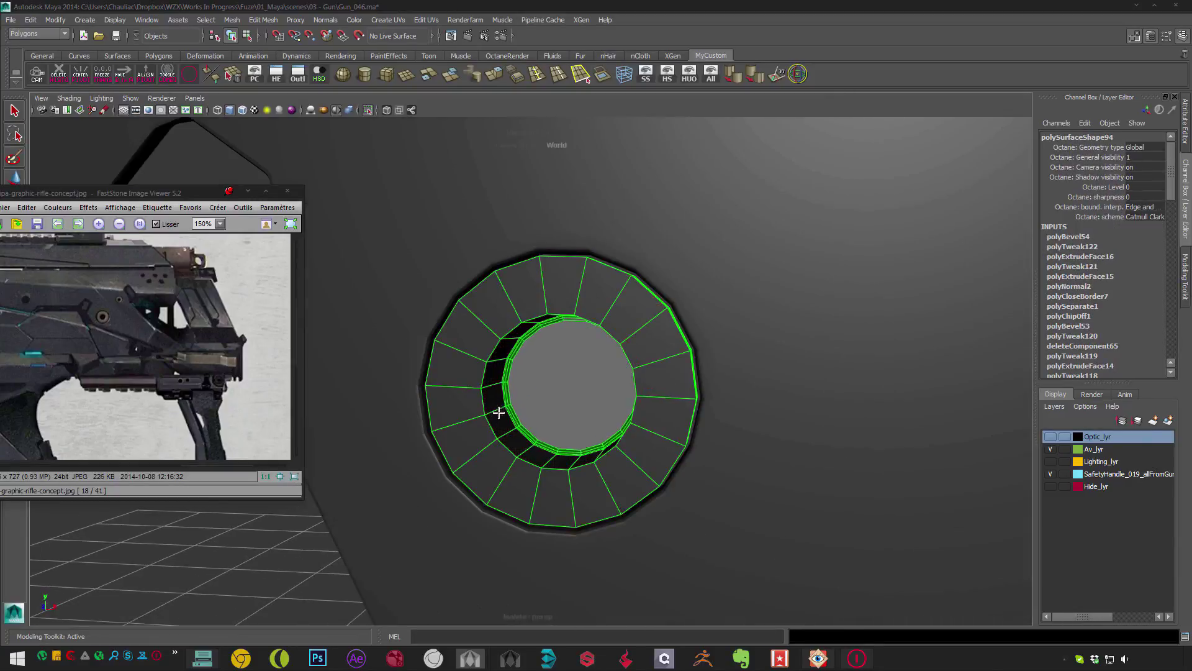
double_click(458, 318)
double_click(516, 330, "shift")
key("ctrl+b")
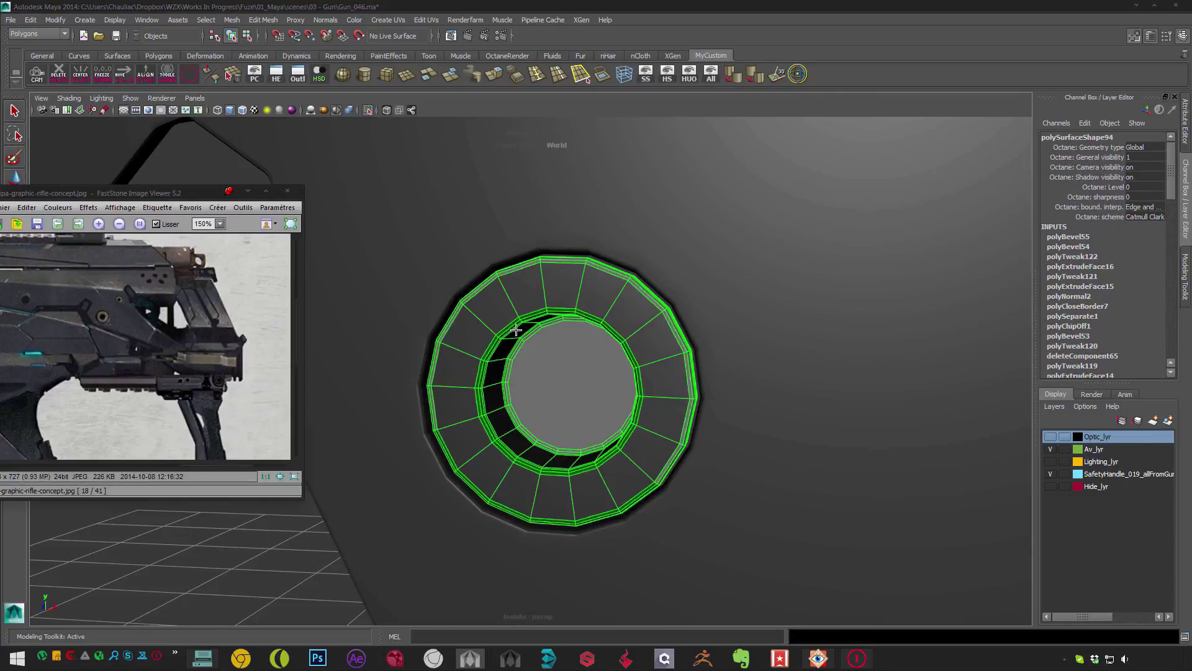
- Assign a new Blinn material to the insert with a dark warm beige colour, eccentricity 0.179 and a slightly brighter specular colour
right_click(516, 330)
left_click(537, 533)
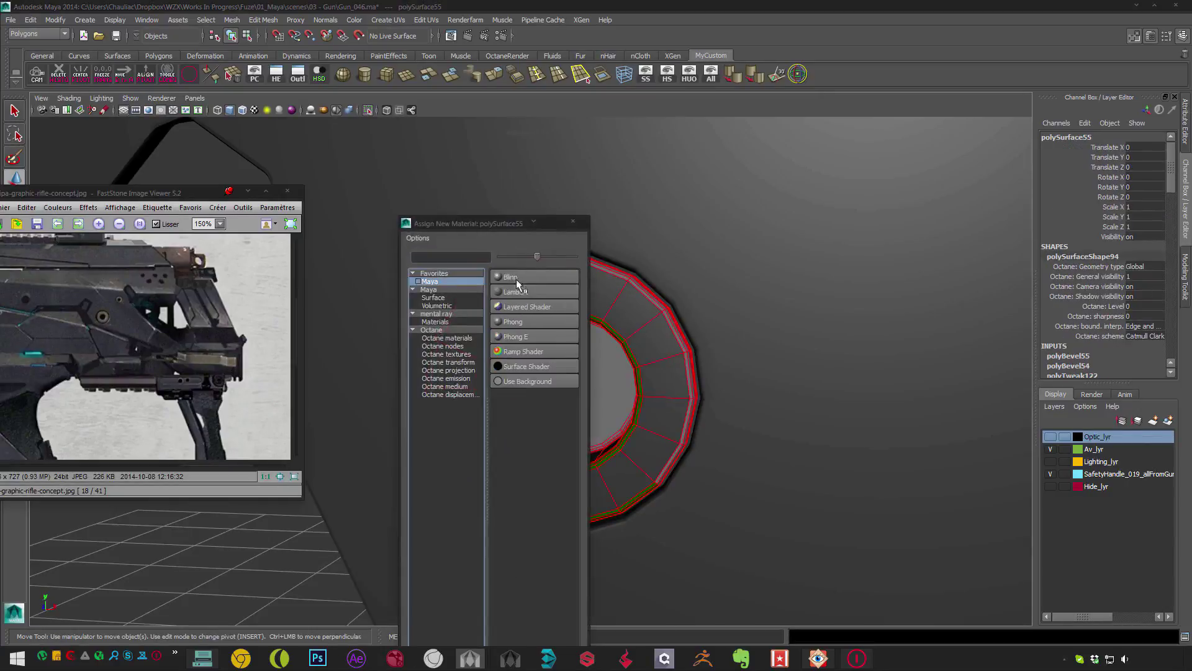
left_click(516, 277)
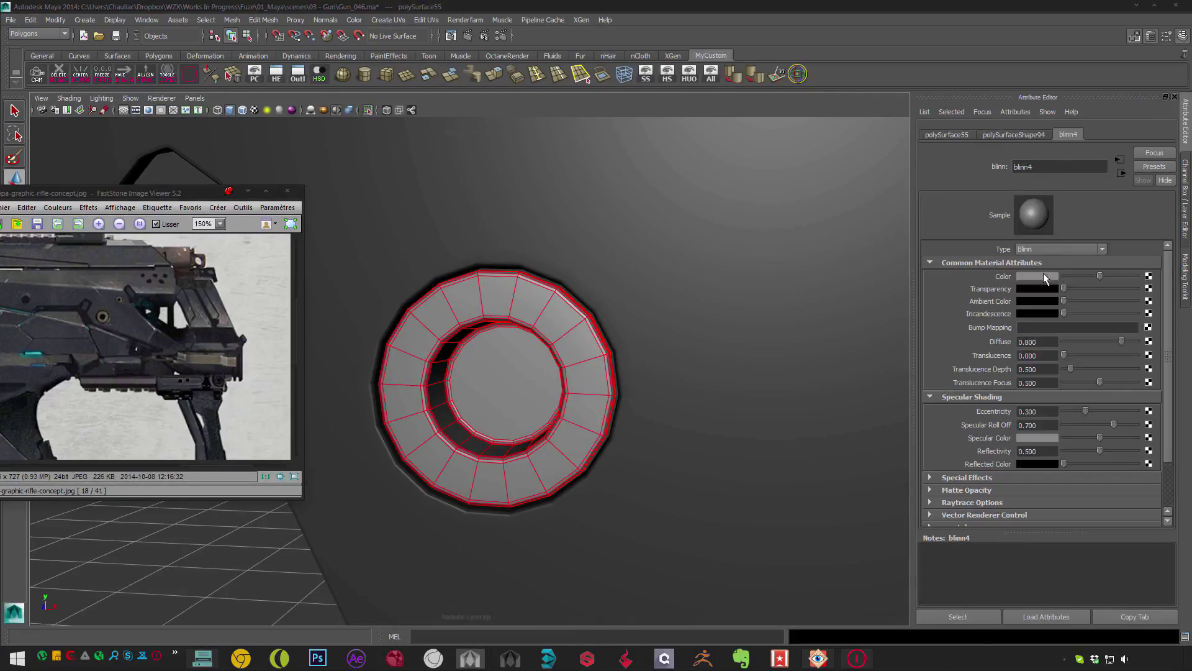
left_click(1045, 277)
left_click_drag(1024, 295, 1029, 327)
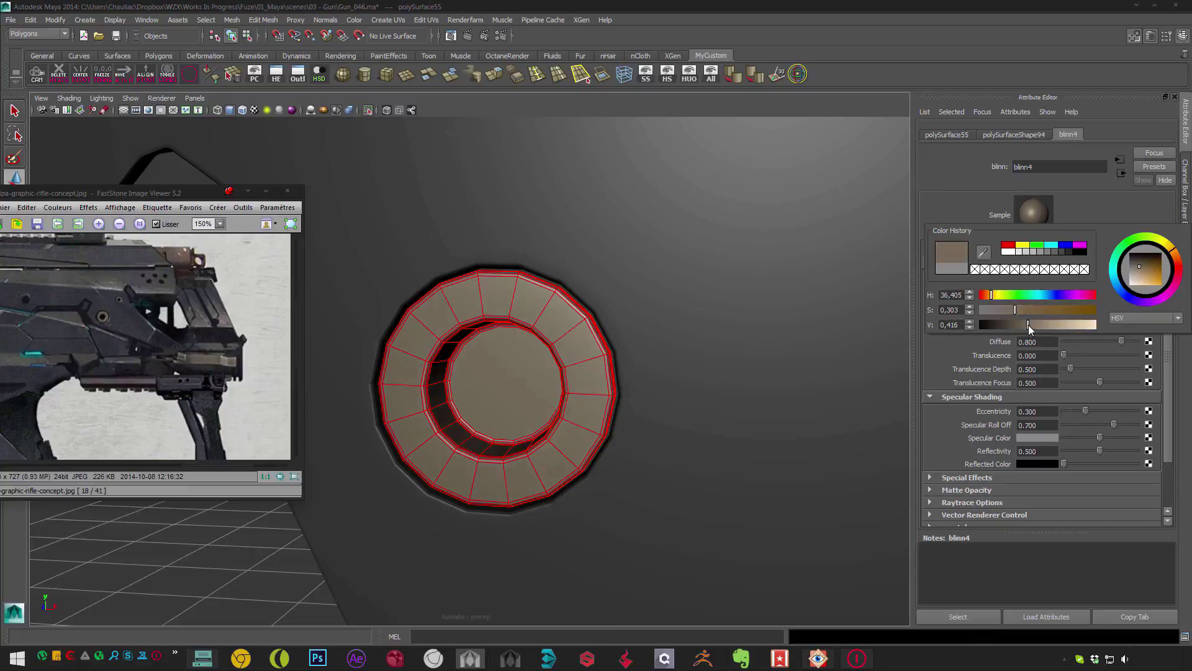
left_click_drag(1099, 438, 1071, 411)
left_click(807, 347)
- Scale the whole insert down slightly to leave a thin gap between it and the hole's rim
left_click_drag(621, 310, 534, 288, "alt")
right_click_drag(535, 288, 554, 384, "alt")
left_click(477, 376)
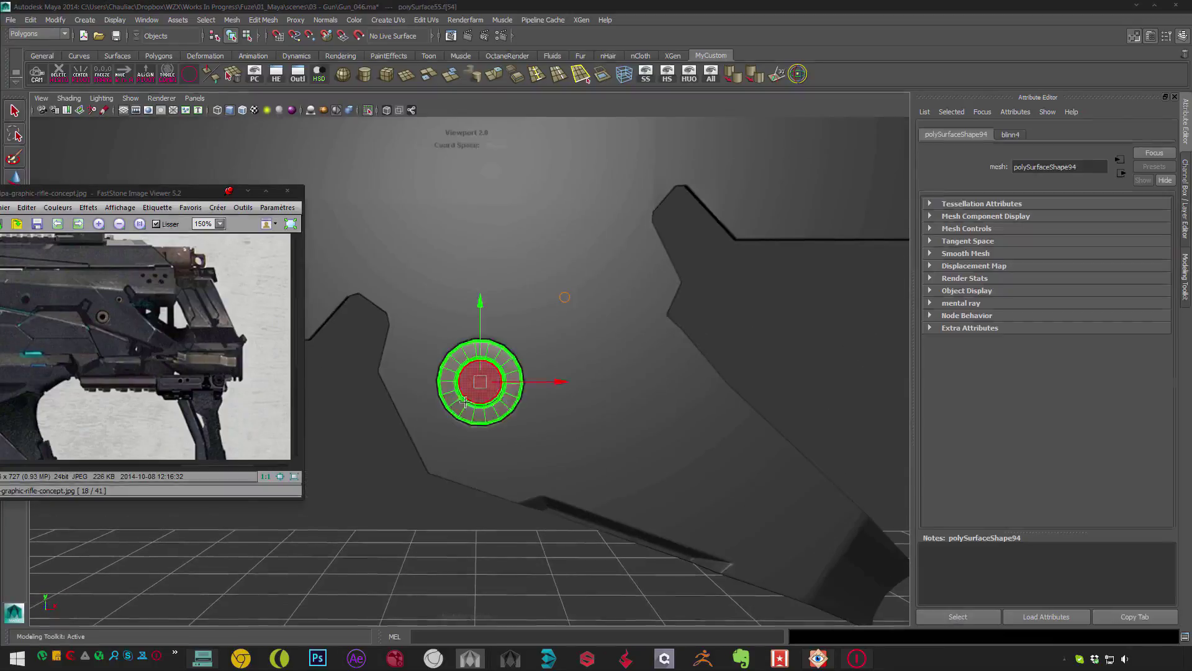
right_click_drag(477, 376, 506, 444, "alt")
left_click_drag(506, 444, 566, 341, "alt")
key("F8")
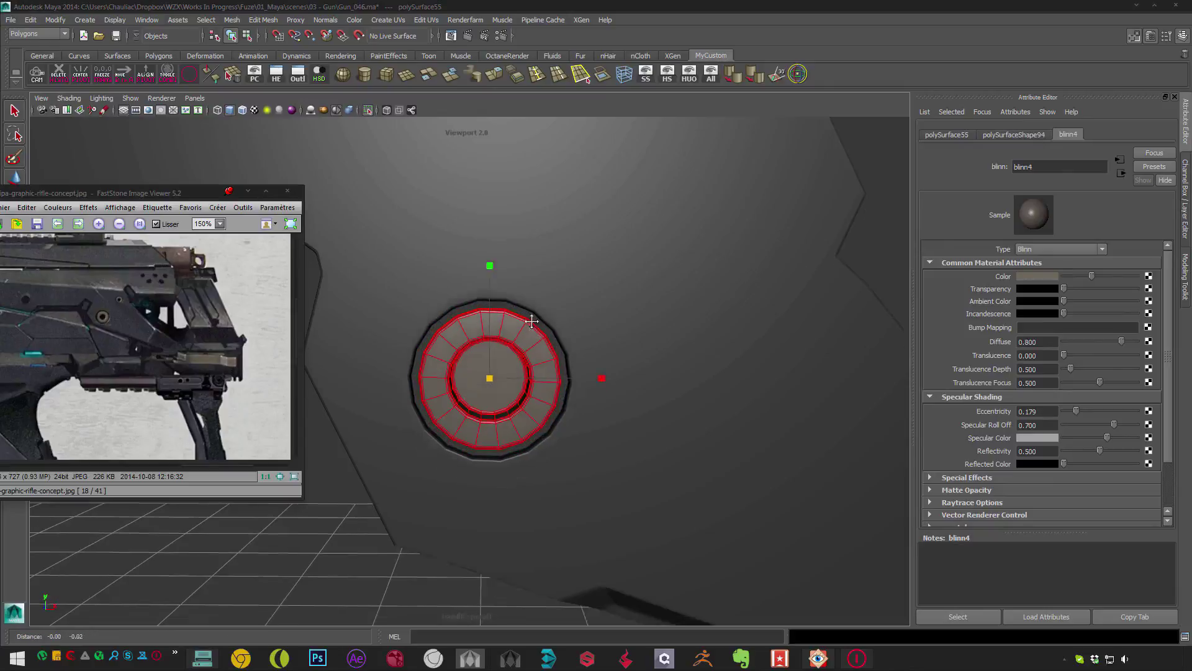
- Turn on smooth mesh preview for the front panel and the circular insert
left_click(554, 347)
key("F11")
double_click(576, 322)
scroll(577, 322, "up", 2)
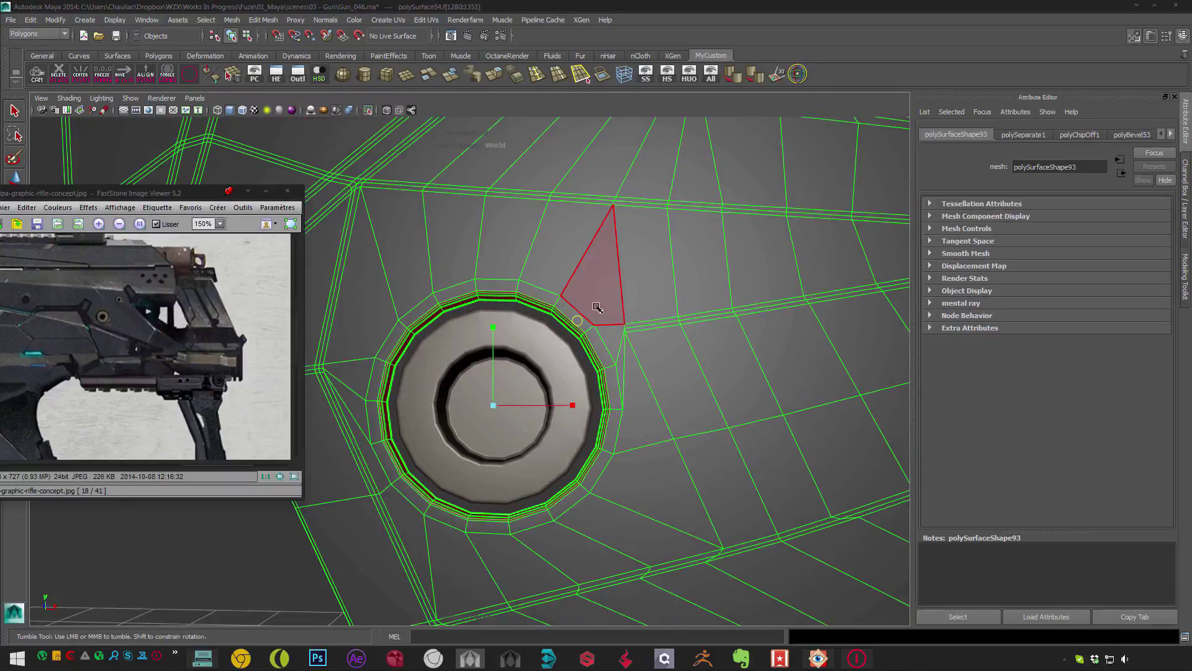
key("F8")
left_click(551, 341)
key("3")
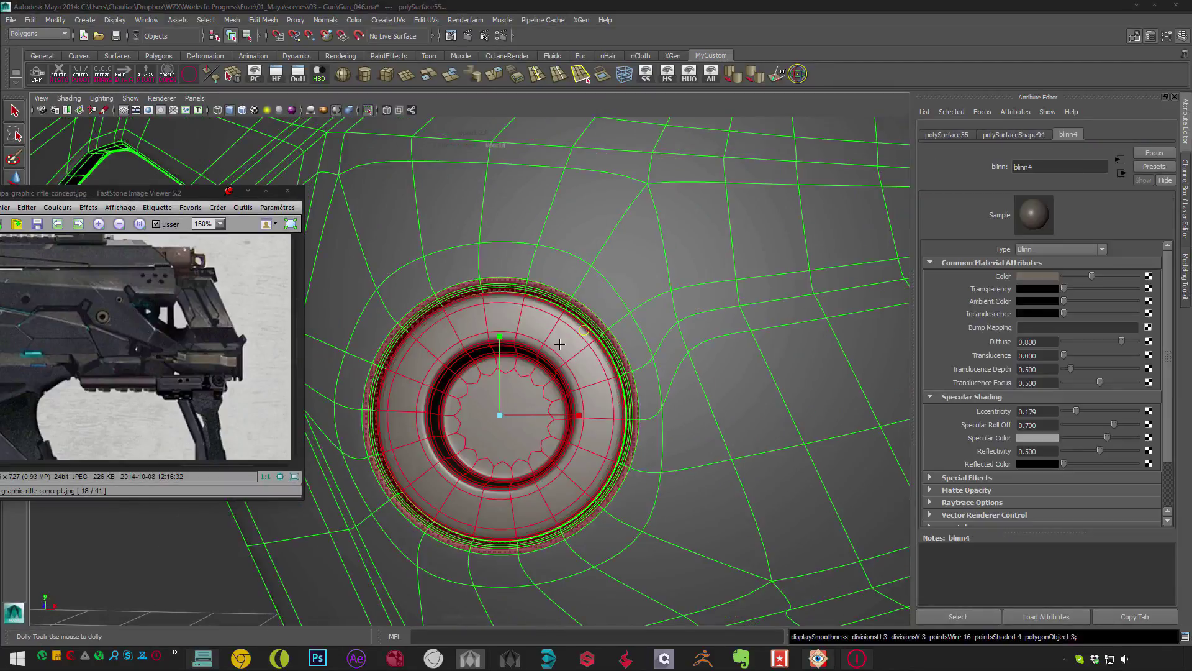
key("w")
scroll(551, 341, "up", 4)
left_click(583, 347)
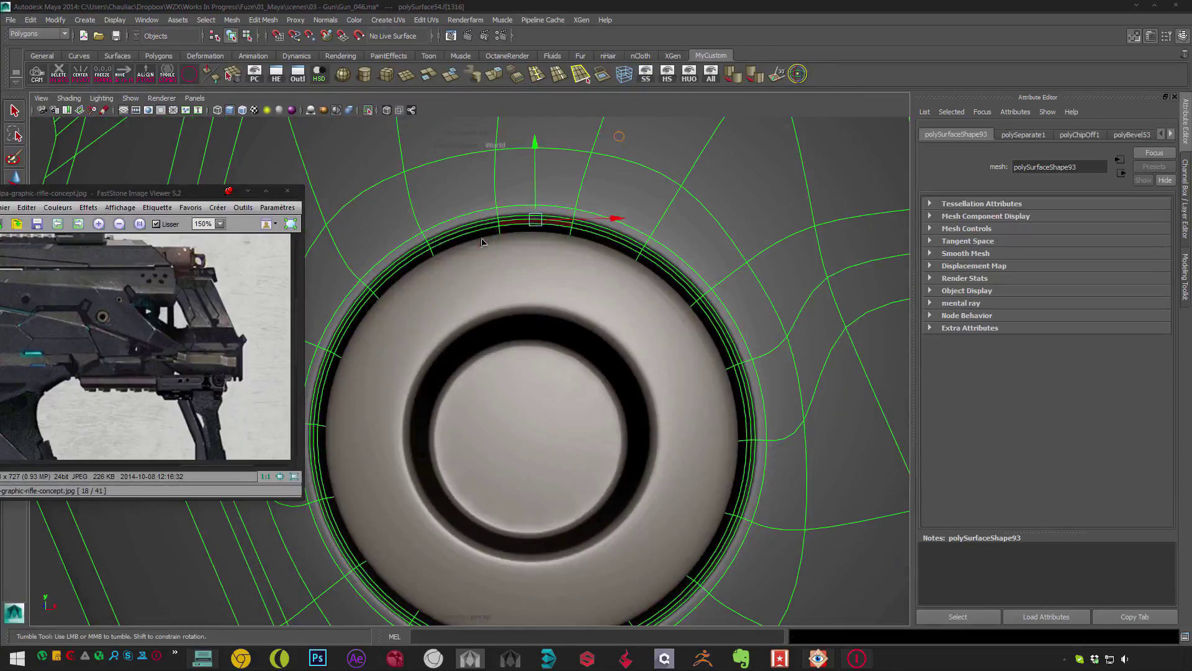
- Examine the smoothed hole rim and insert from several angles in wireframe and shaded display
double_click(539, 292)
left_click_drag(559, 360, 670, 363, "alt")
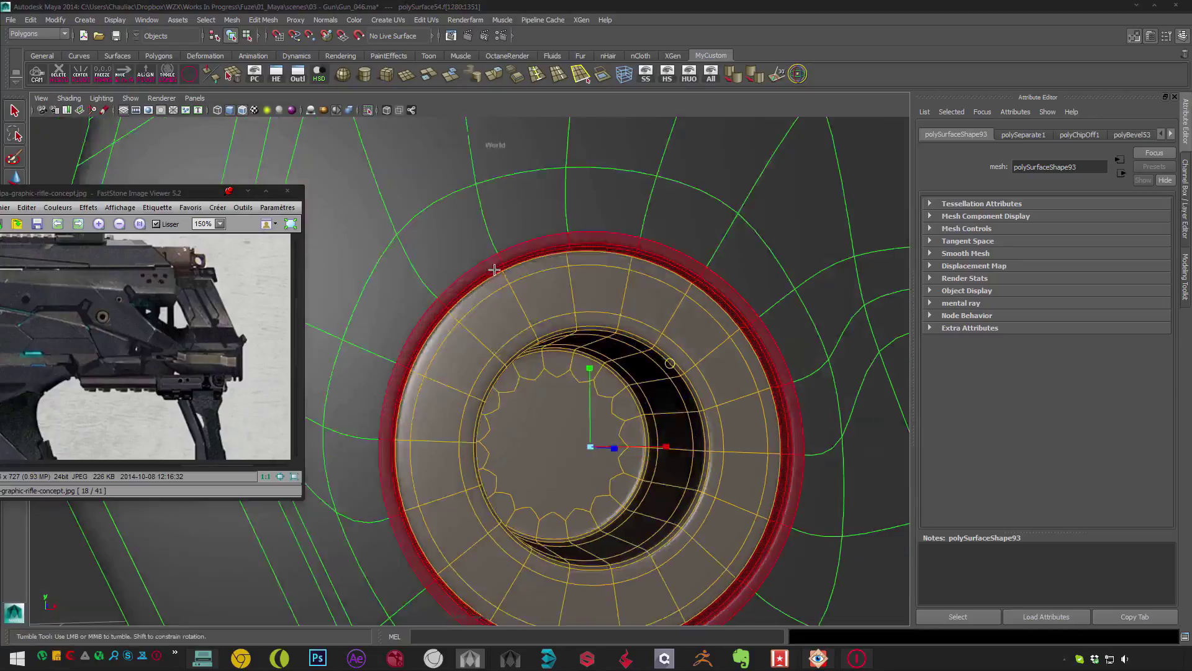
right_click_drag(494, 270, 396, 457, "alt")
left_click(397, 458)
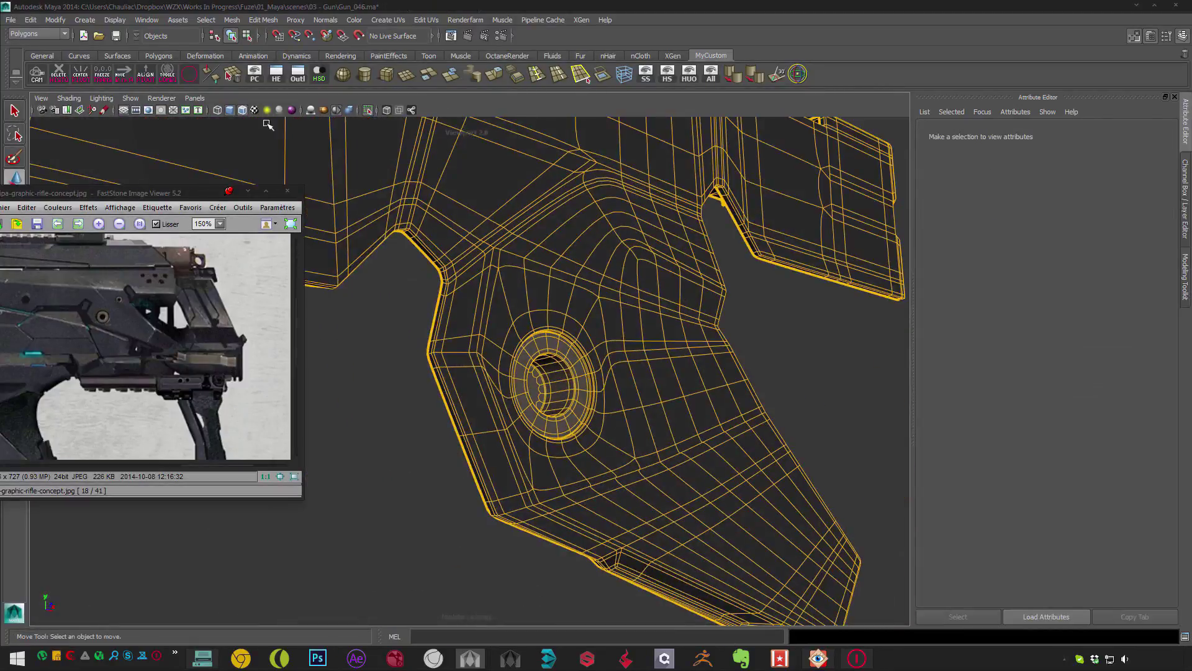
key("5")
mouse_move(356, 208)
left_mouse_down("alt")
mouse_move(471, 232)
mouse_move(657, 348)
mouse_move(662, 333)
mouse_move(505, 506)
mouse_move(487, 391)
left_mouse_up("alt")
left_click(659, 357)
left_click(506, 505)
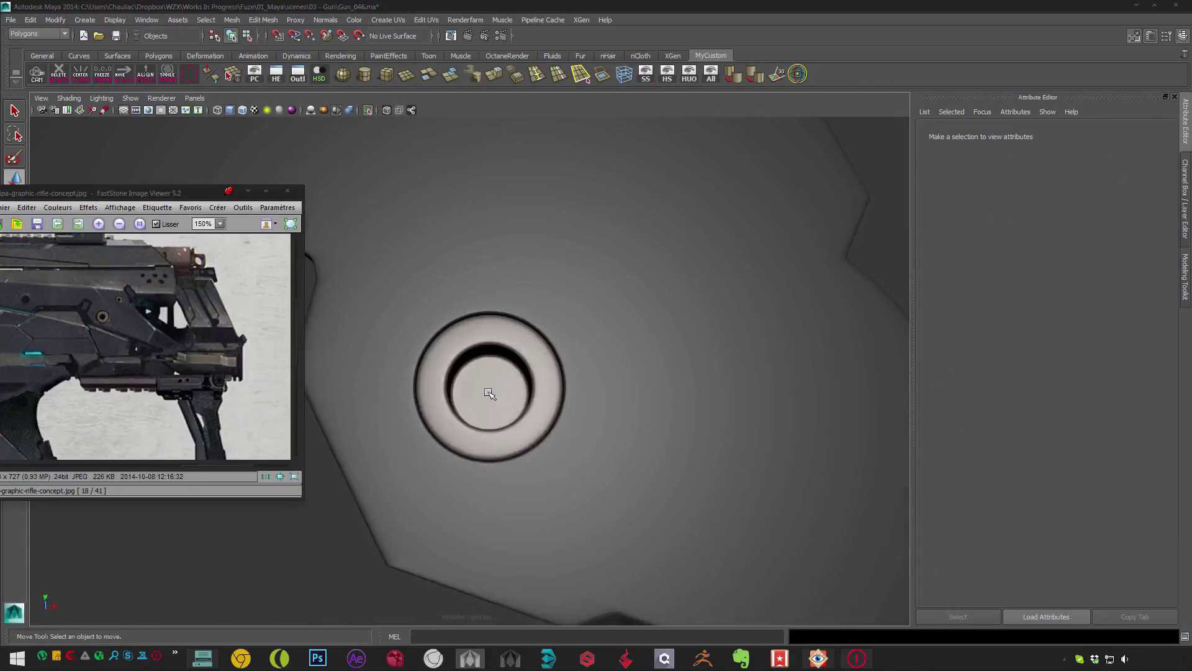
- Insert two edge loops around the flat ring of the circular insert
left_click(495, 370)
key("F10")
scroll(529, 341, "up", 3)
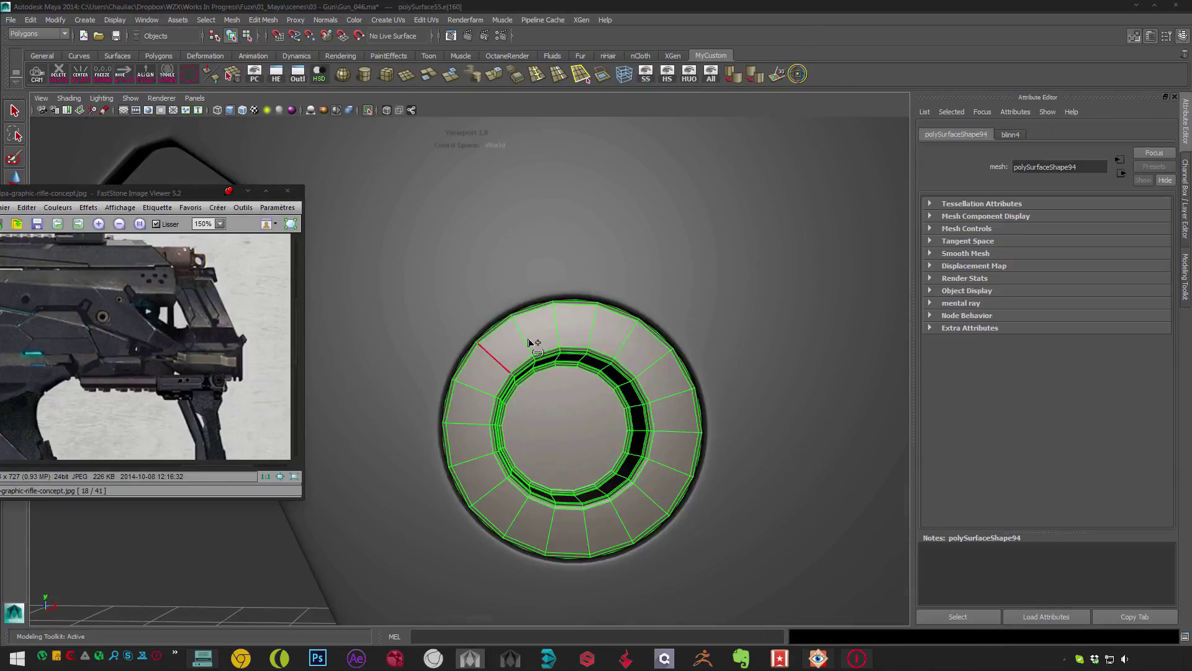
scroll(508, 319, "down", 2)
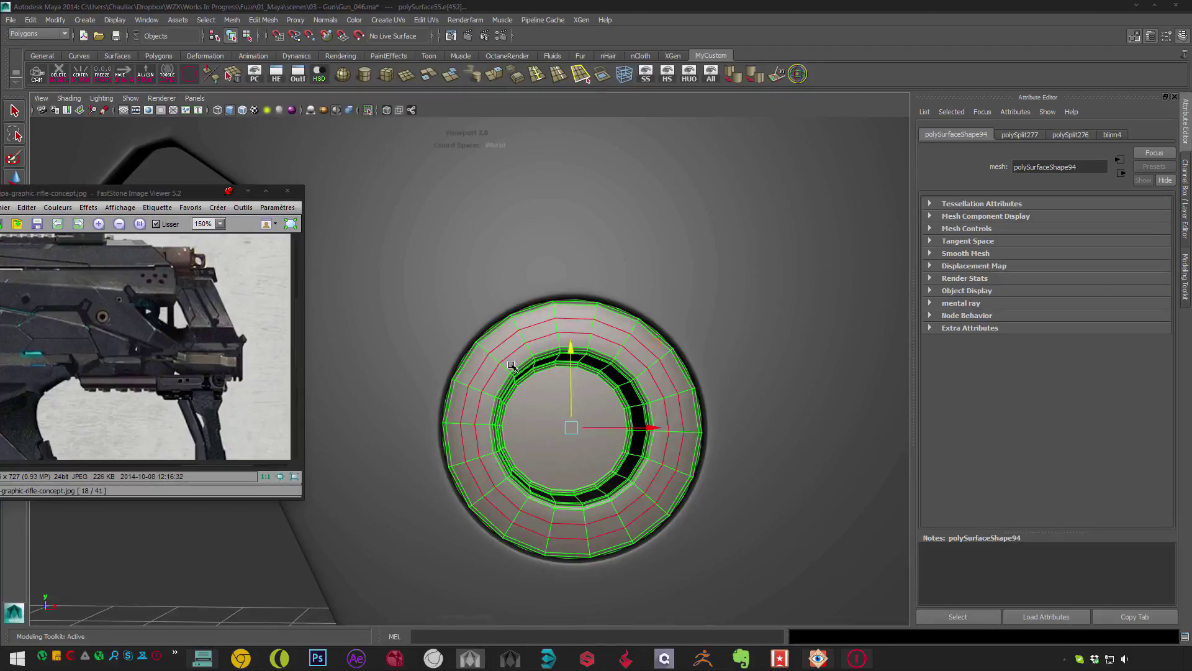
left_click(434, 453)
- Extrude the recess's bottom face scaled inward, and add supporting edge loops along the recess wall
left_click(532, 426)
key("F11")
scroll(513, 428, "up", 2)
left_click(513, 428)
key("ctrl+e")
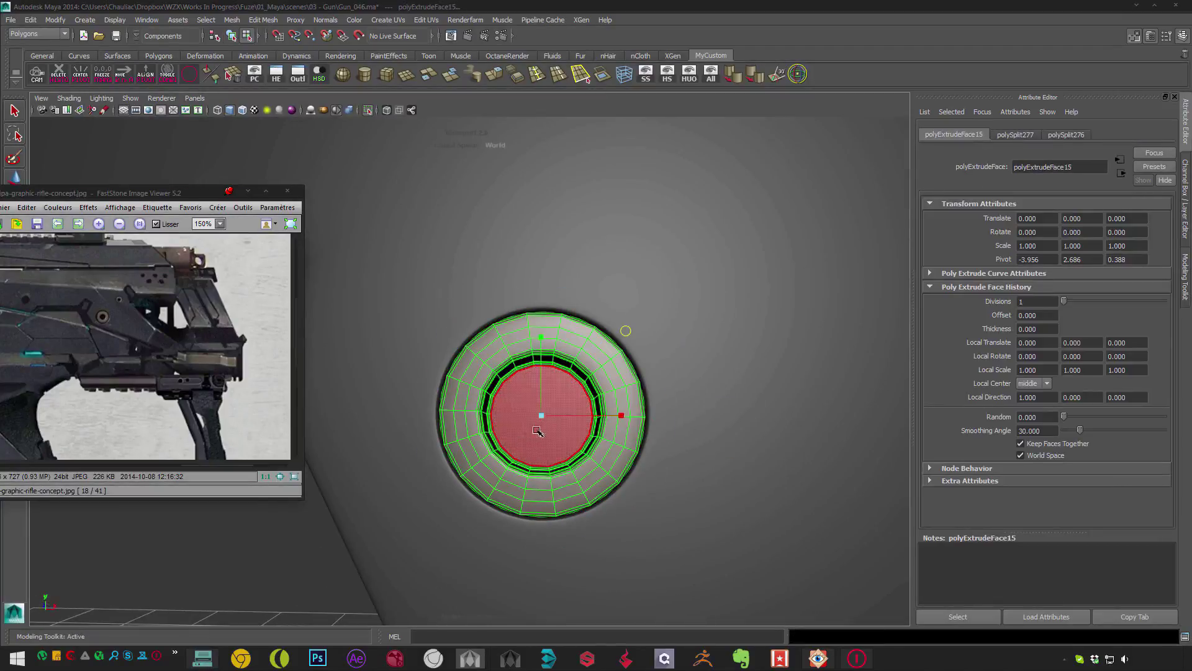
left_click_drag(528, 426, 525, 435)
scroll(524, 429, "up", 2)
key("ctrl+shift+x")
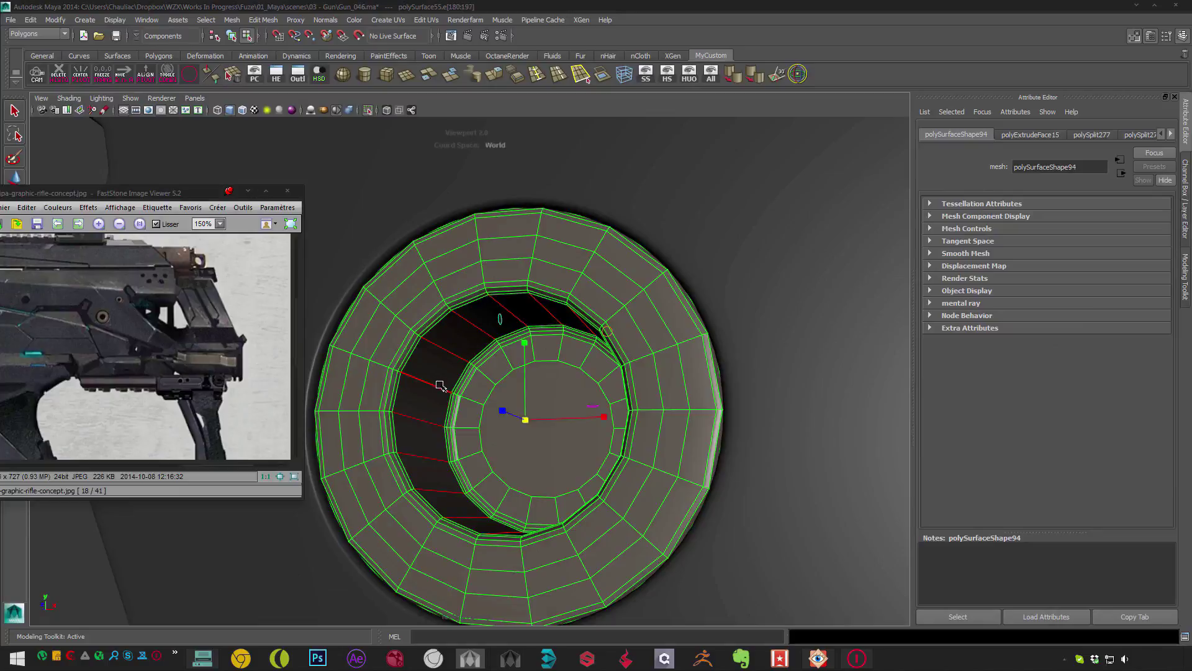
- Return the insert to object mode and exit the isolated view to check it on the full gun
key("F8")
scroll(463, 170, "down", 1)
left_click_drag(463, 171, 593, 279, "alt")
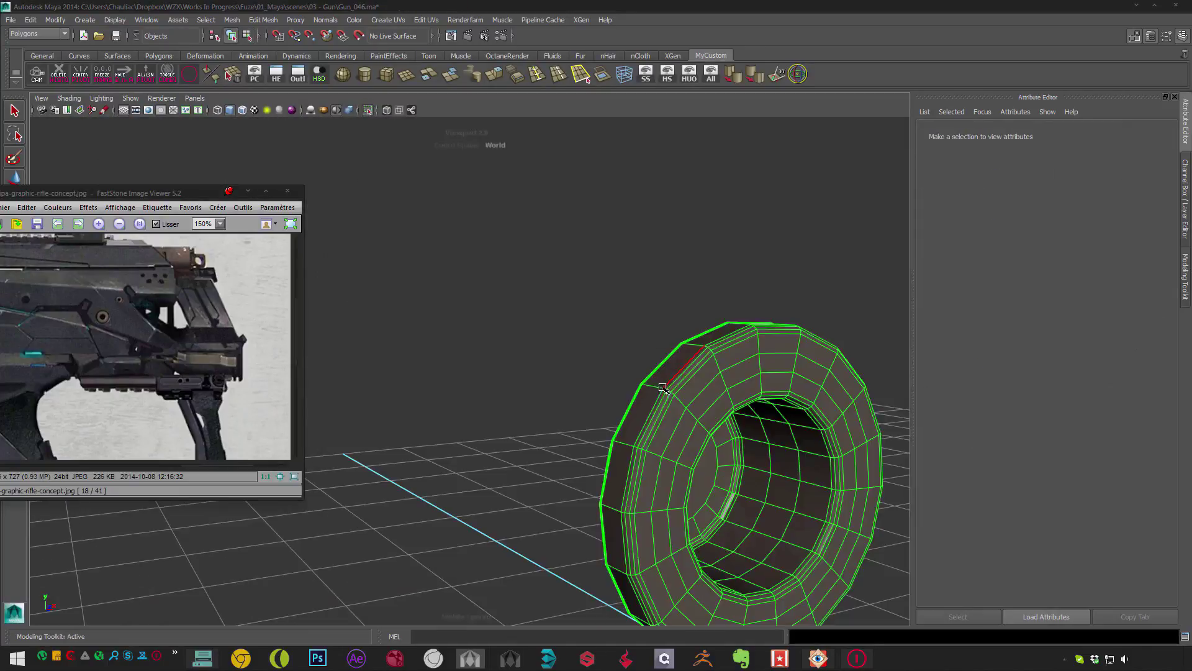
left_click(368, 110)
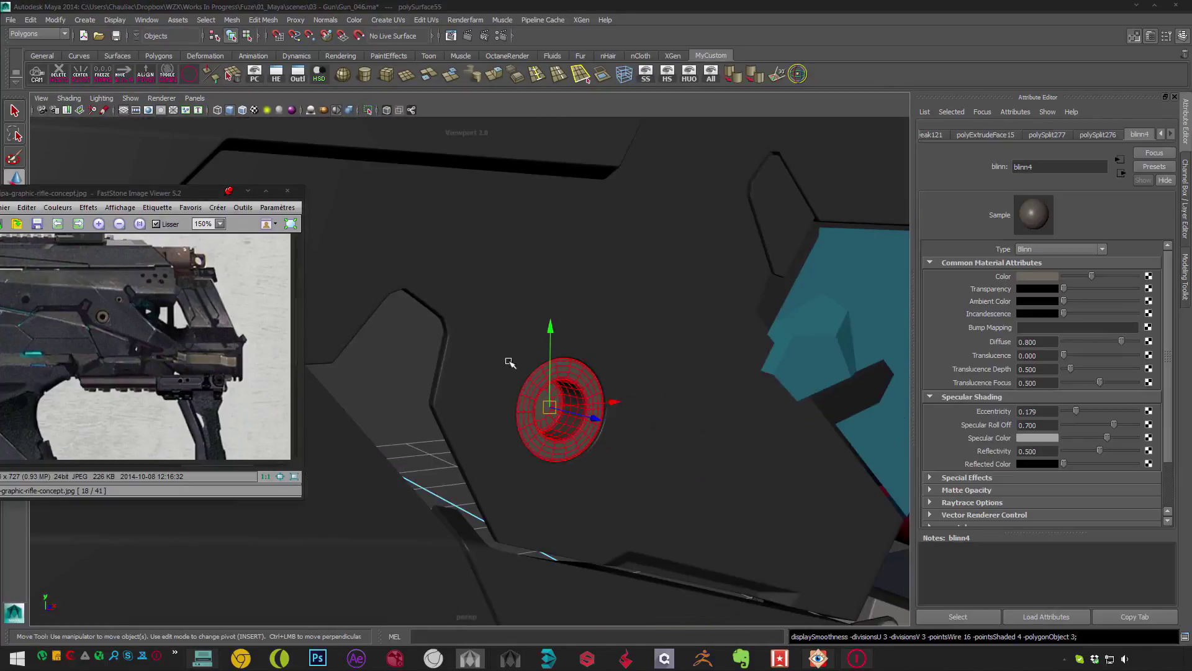
left_click(510, 362)
scroll(506, 333, "up", 3)
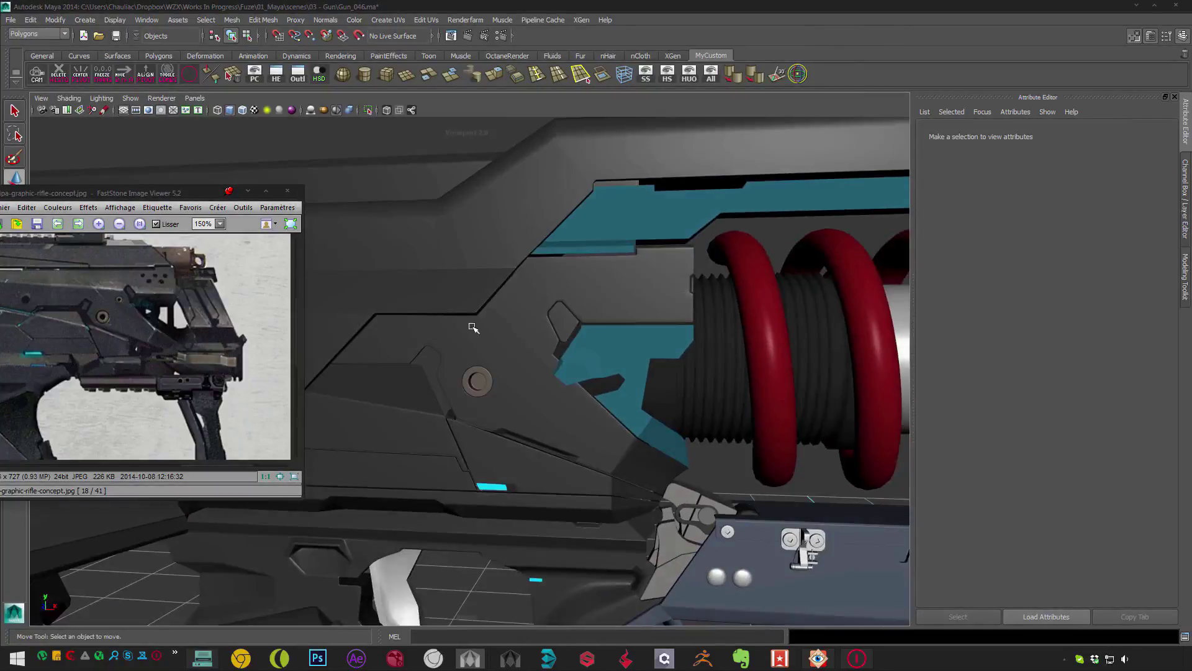
scroll(460, 311, "down", 5)
- Extrude a block of panel faces beside the upper notch scaled inward, and delete the inner faces to open a hole
left_click(559, 340)
scroll(559, 340, "up", 6)
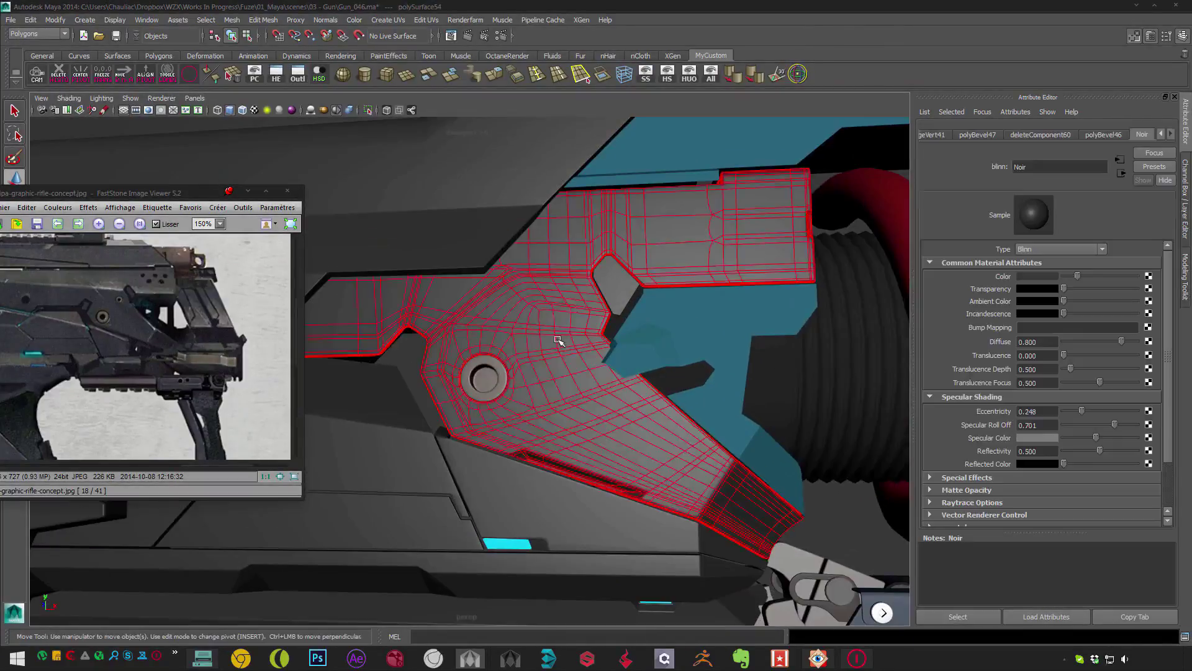
left_click_drag(558, 340, 552, 322, "alt")
scroll(552, 339, "up", 5)
key("w")
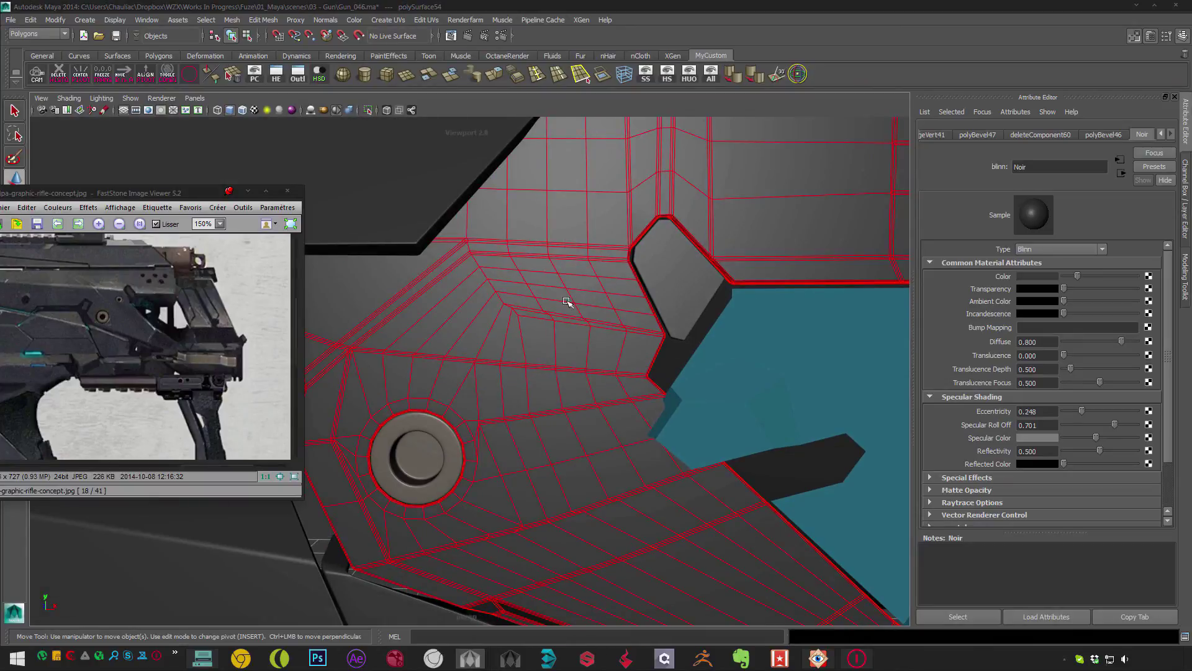
key("F11")
left_click(576, 307)
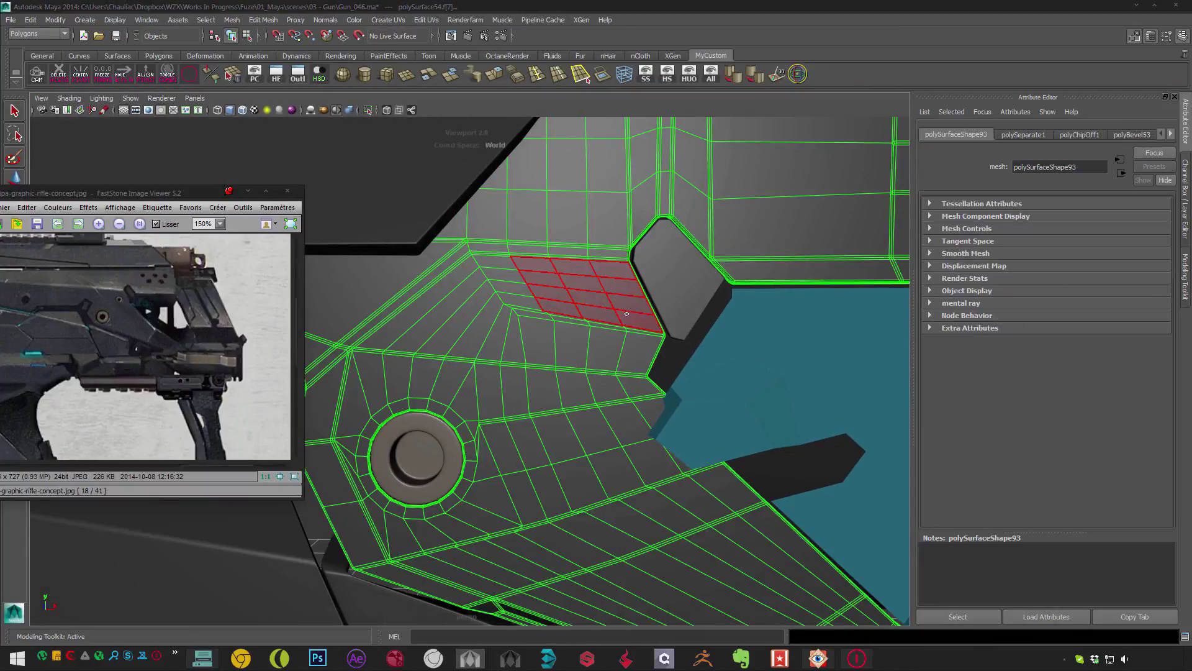
middle_click_drag(549, 331, 555, 310, "alt")
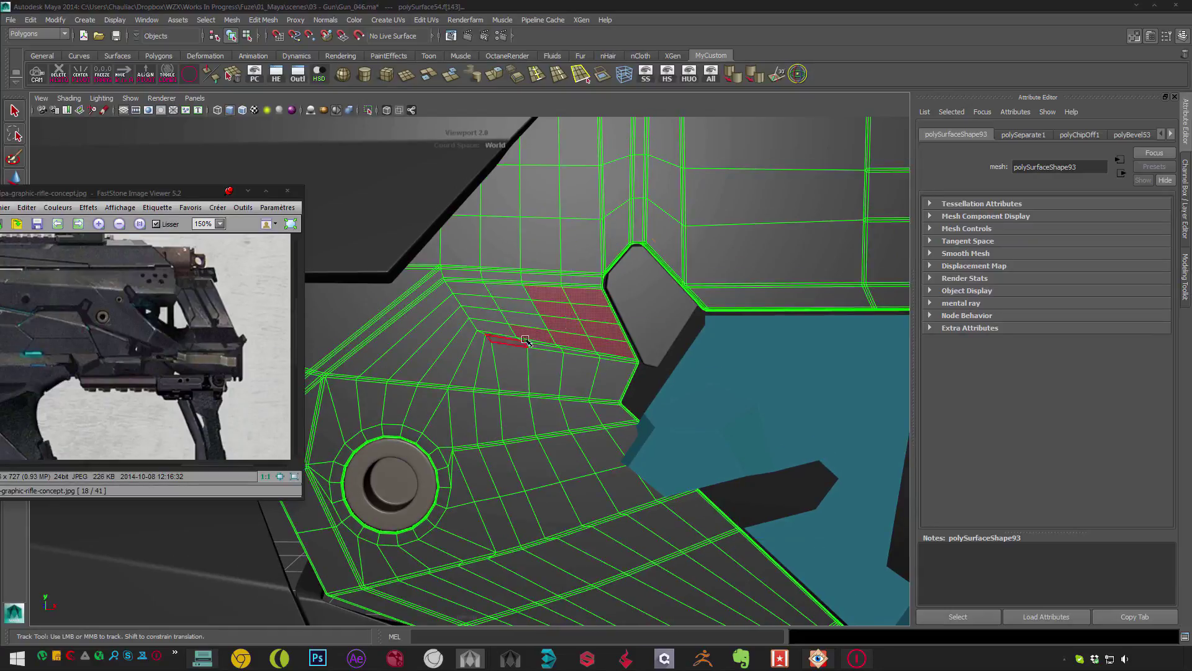
right_click_drag(530, 360, 568, 451, "alt")
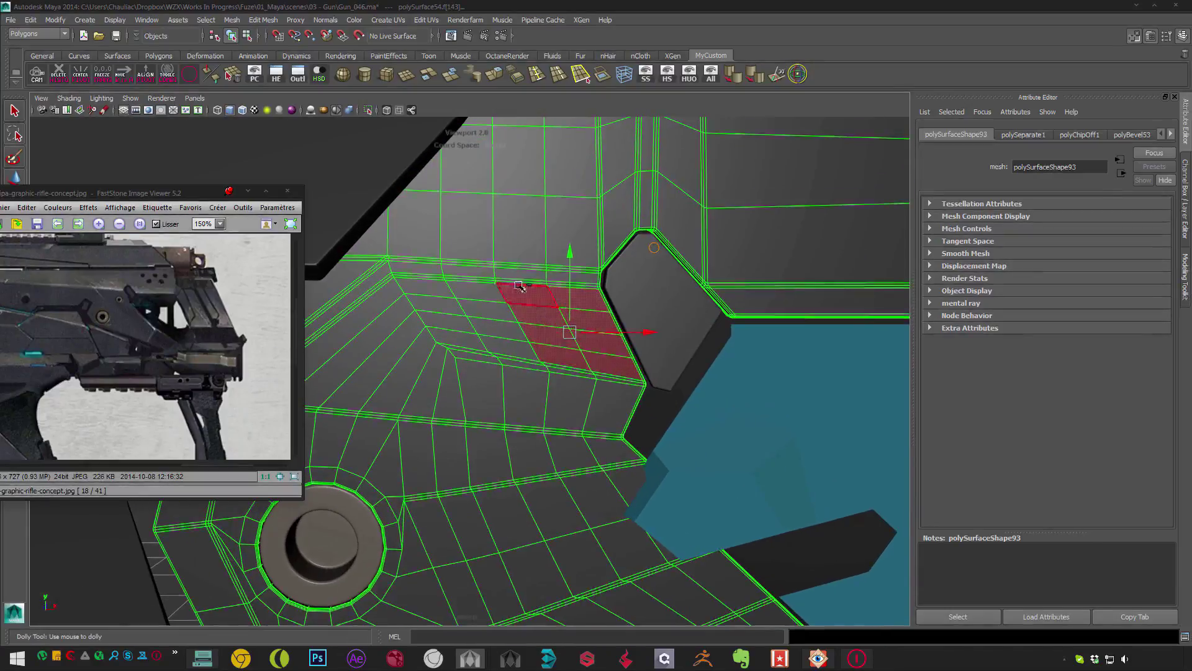
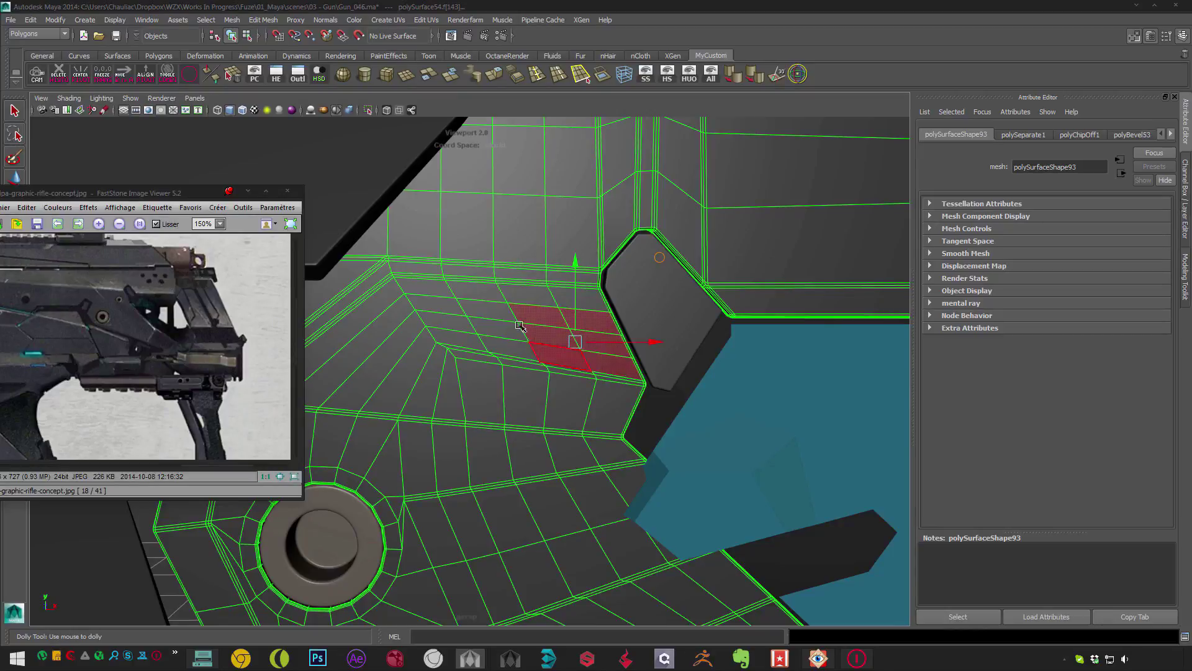
left_click(509, 384, "ctrl")
key("ctrl+e")
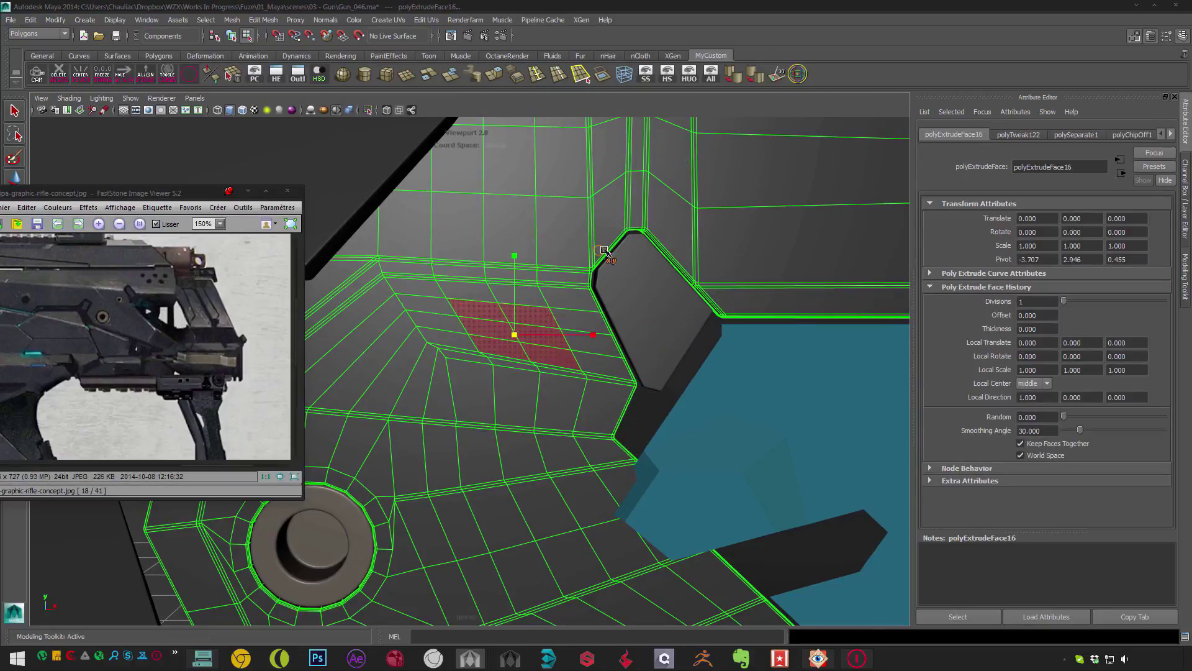
key("Delete")
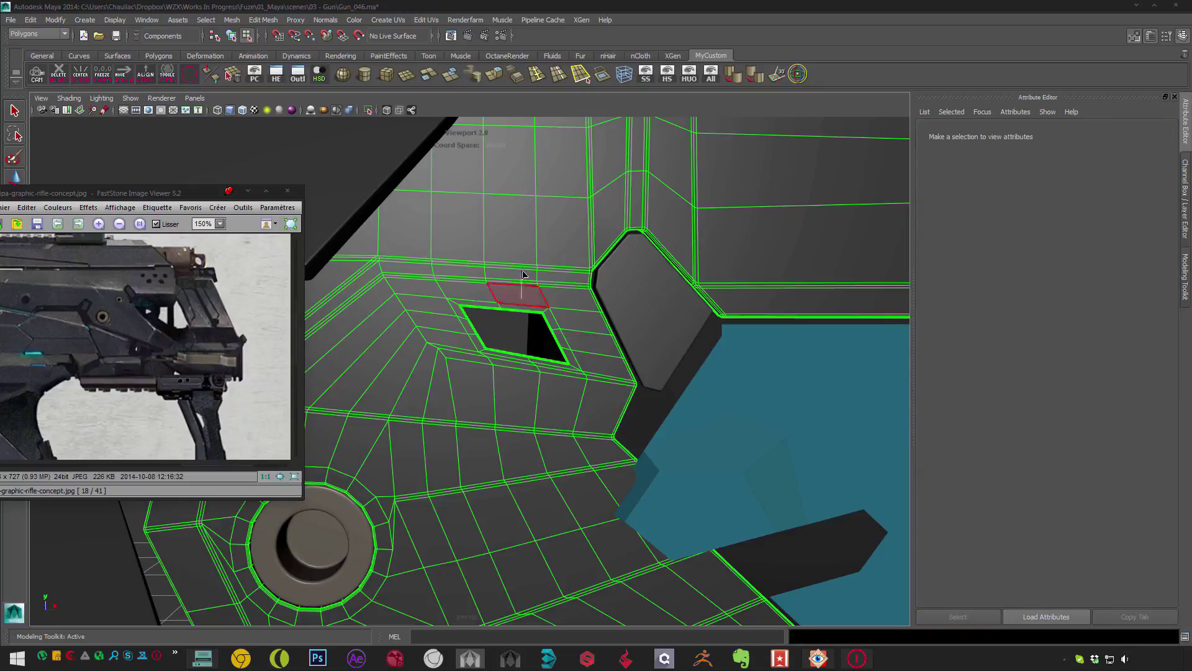
- Hide the concept image, reshape the new opening's border edges into a circle, and scale it down to a small hole
double_click(521, 313)
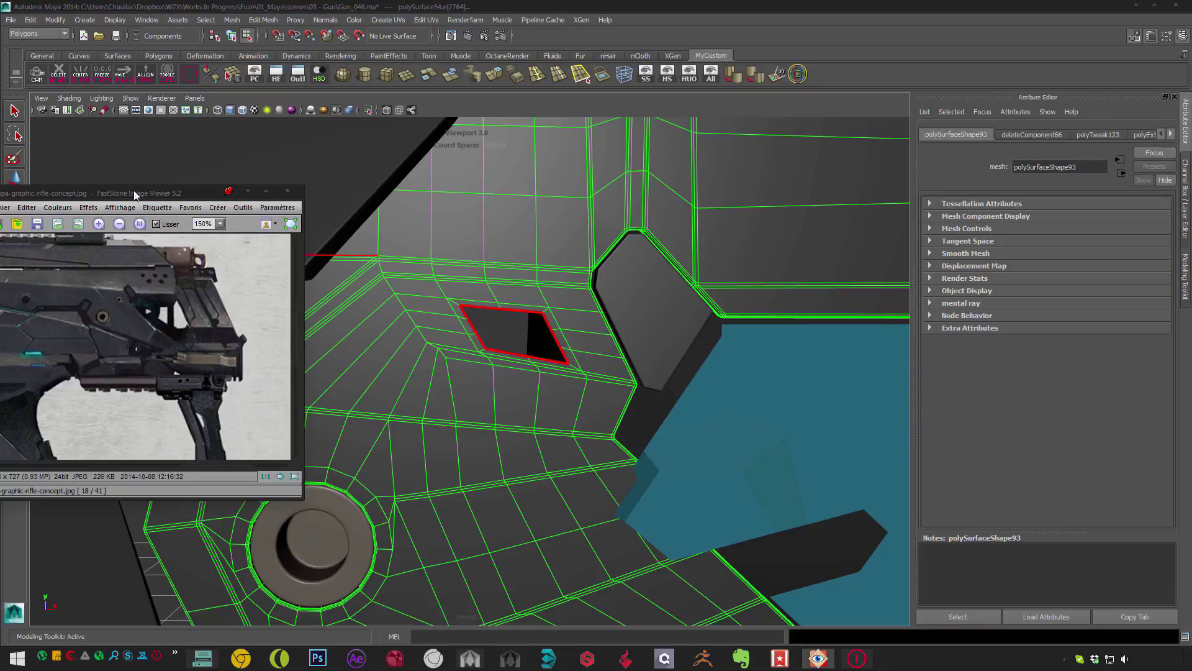
left_click(248, 190)
left_click(205, 345)
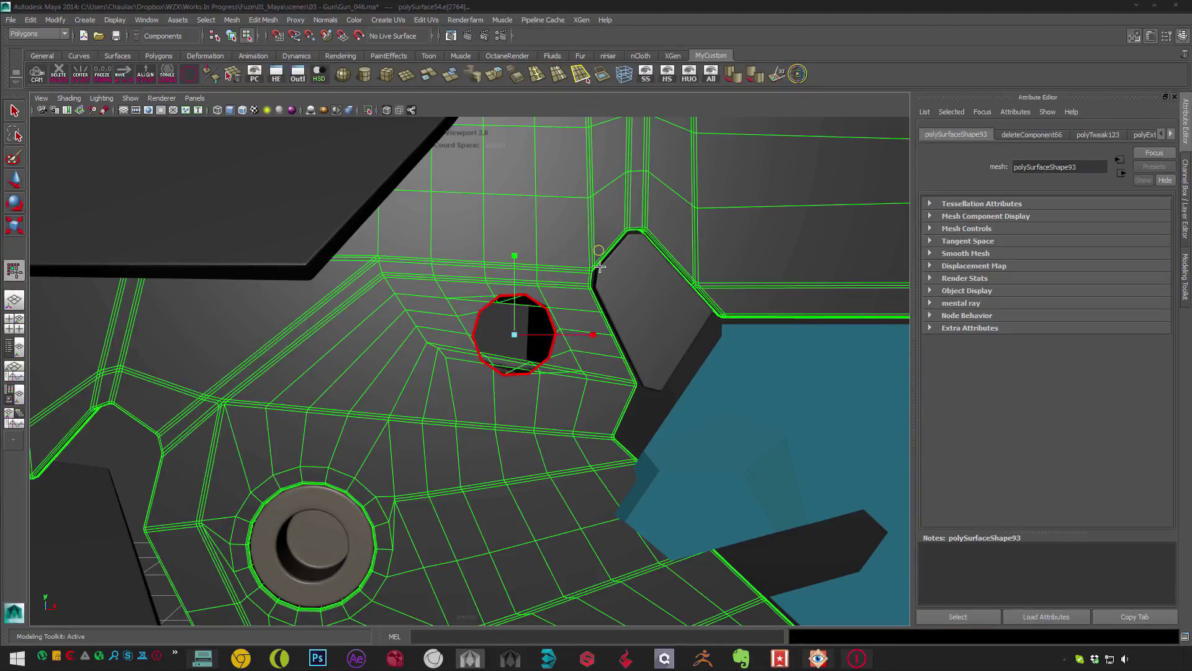
key("w")
key("e")
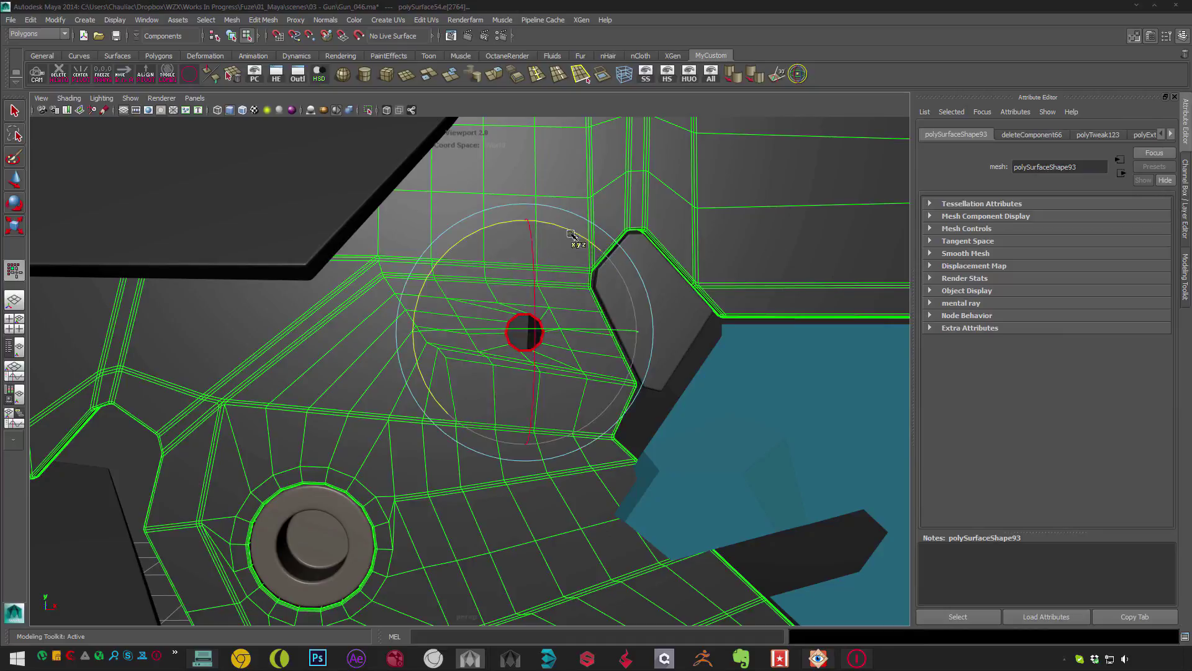
key("r")
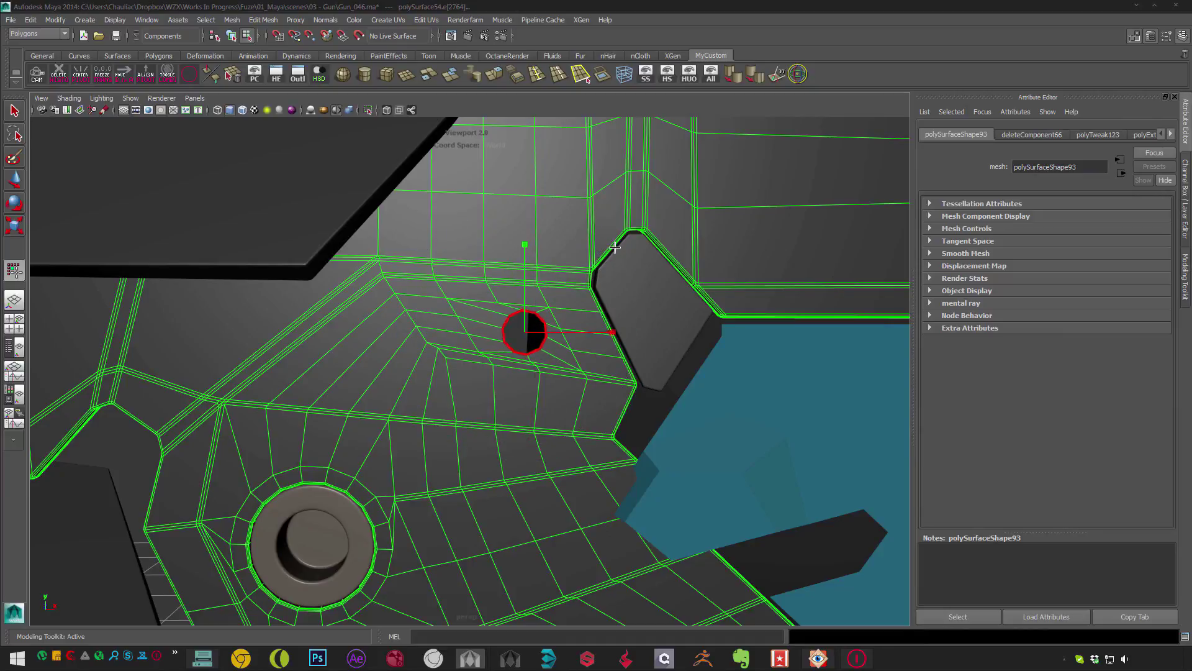
- Reposition the vertices around the small hole to even the edge flow, and shift the hole's border slightly toward the notch
key("F9")
left_click_drag(512, 288, 504, 289, "alt")
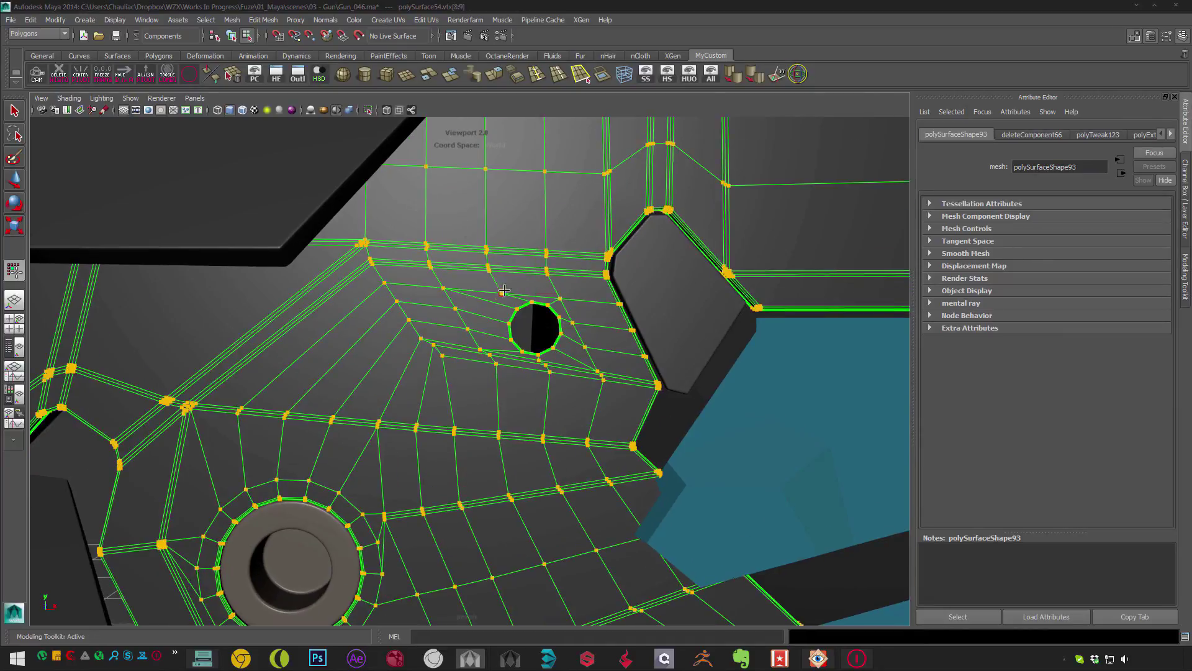
left_click(499, 284)
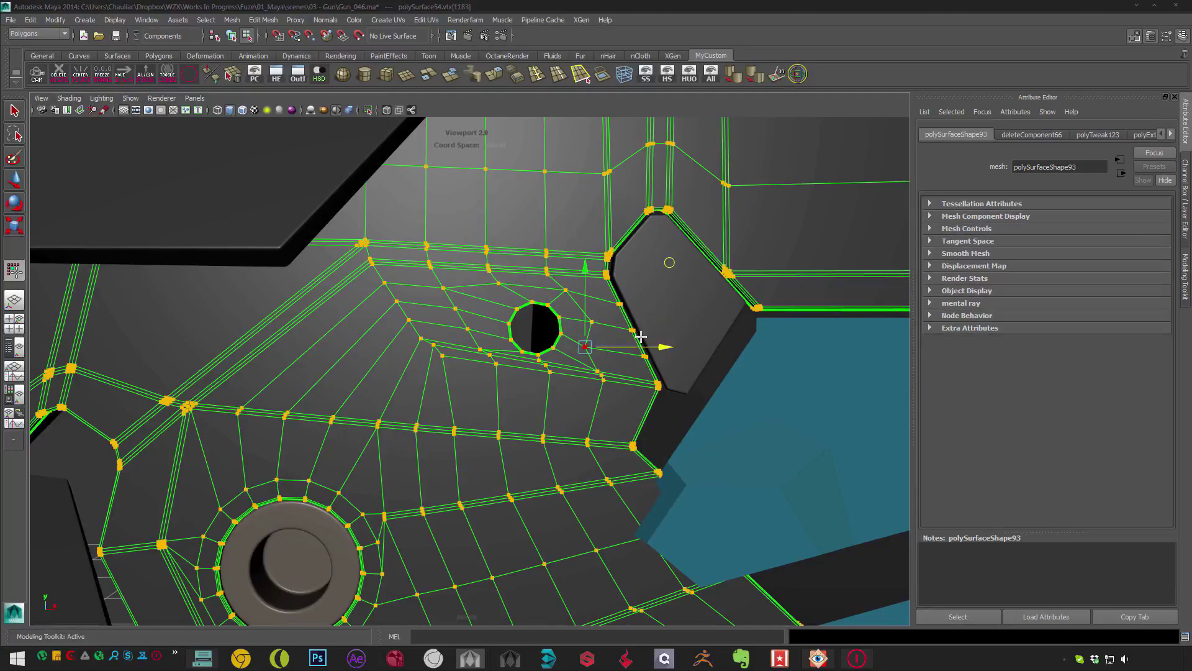
key("F10")
double_click(561, 318)
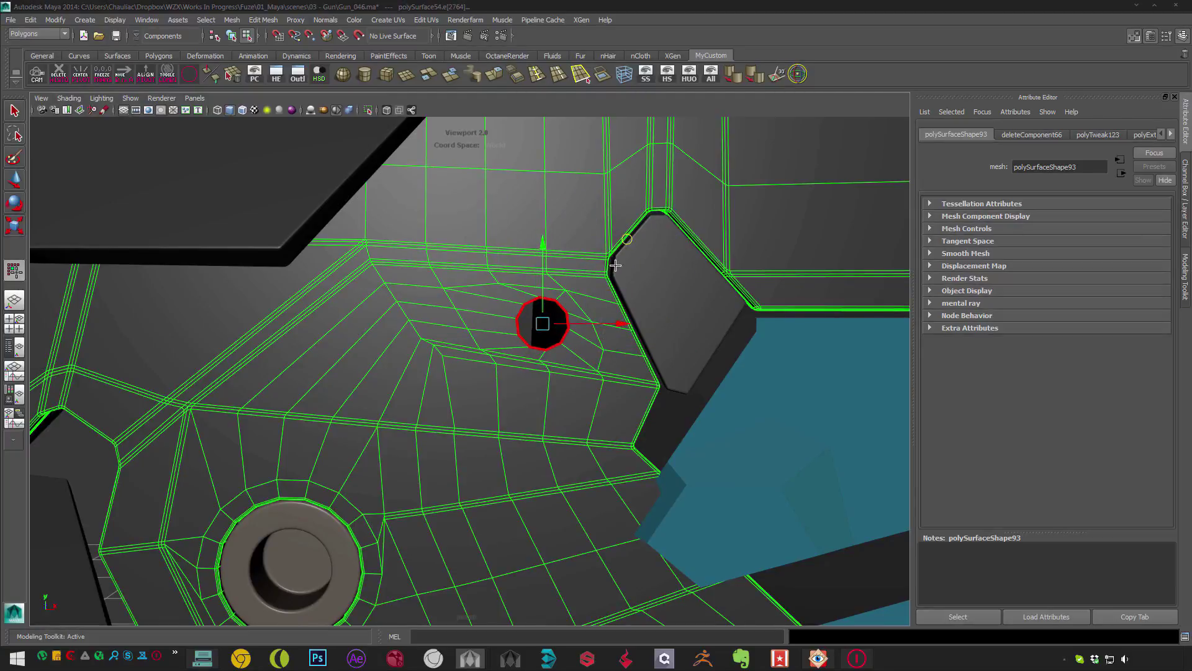
- Cap the small round hole near the notch and extrude the cap face to start an inset ring
left_click_drag(630, 238, 497, 306, "alt")
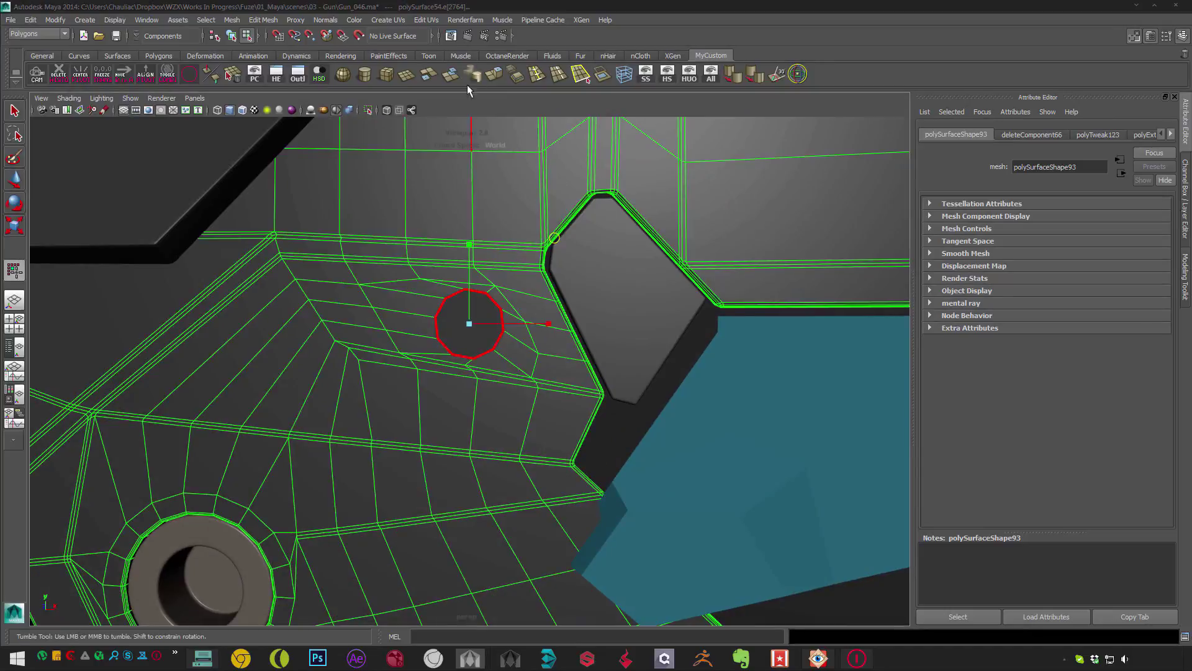
key("ctrl+shift+f")
key("F11")
left_click(469, 323)
left_click(532, 307, "shift")
key("ctrl+e")
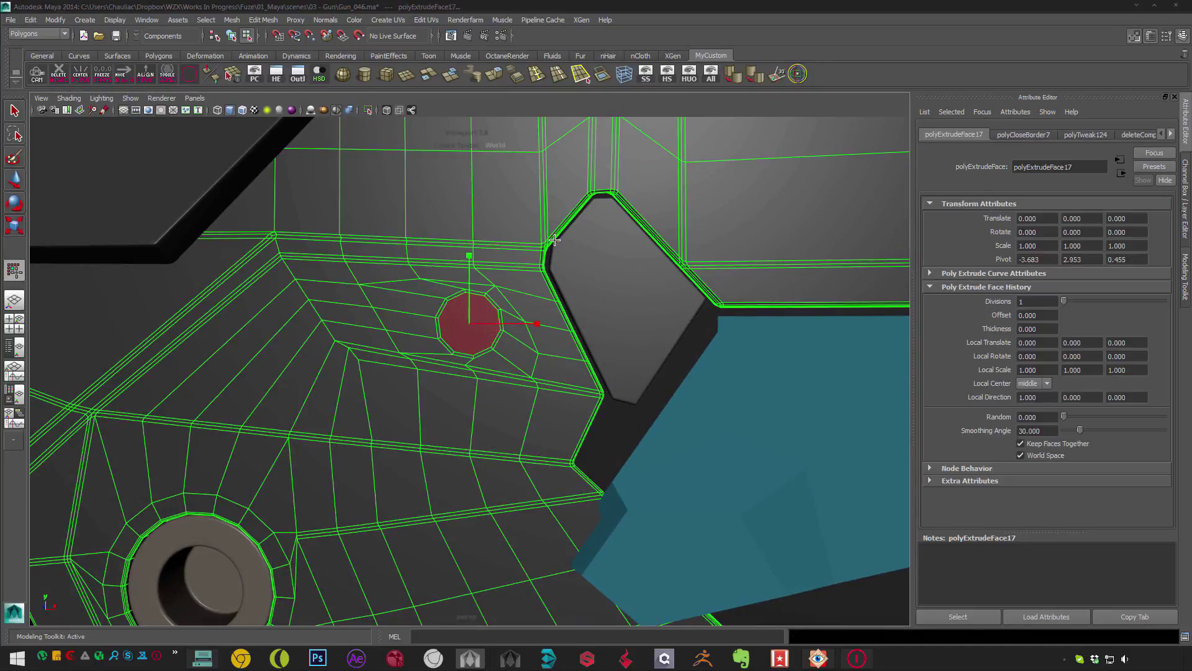
- Extrude the cap face again into the panel and delete it, leaving an open hole with inner walls
key("t")
left_click_drag(533, 279, 553, 239, "alt")
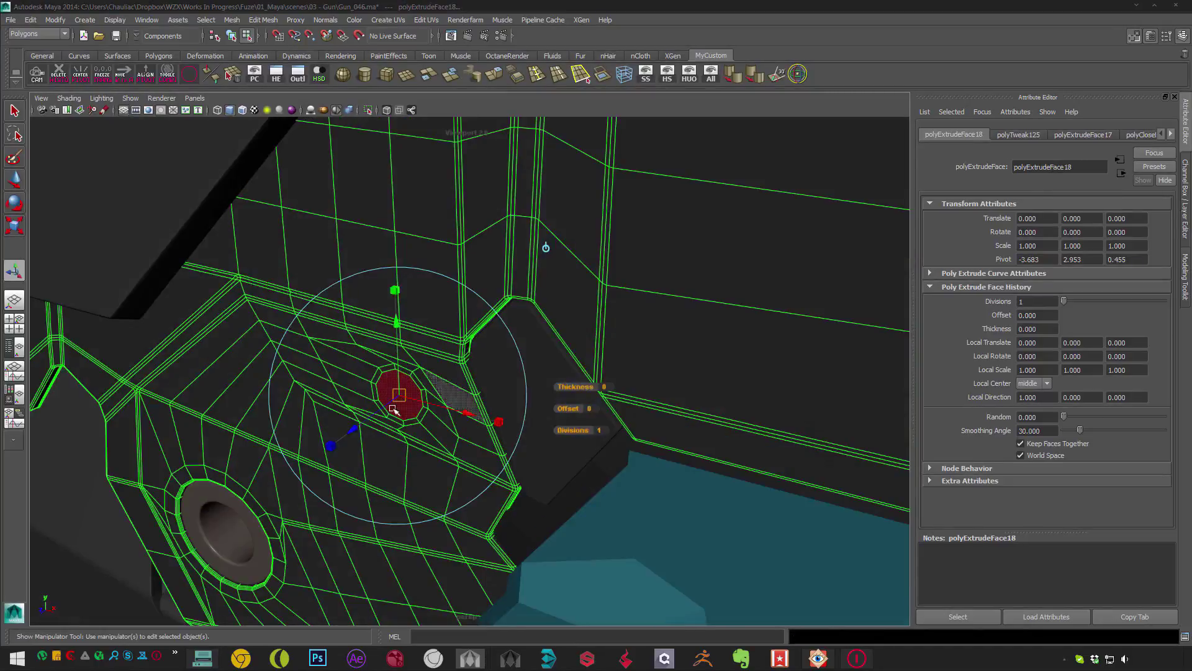
key("Delete")
left_click_drag(346, 331, 345, 298, "alt")
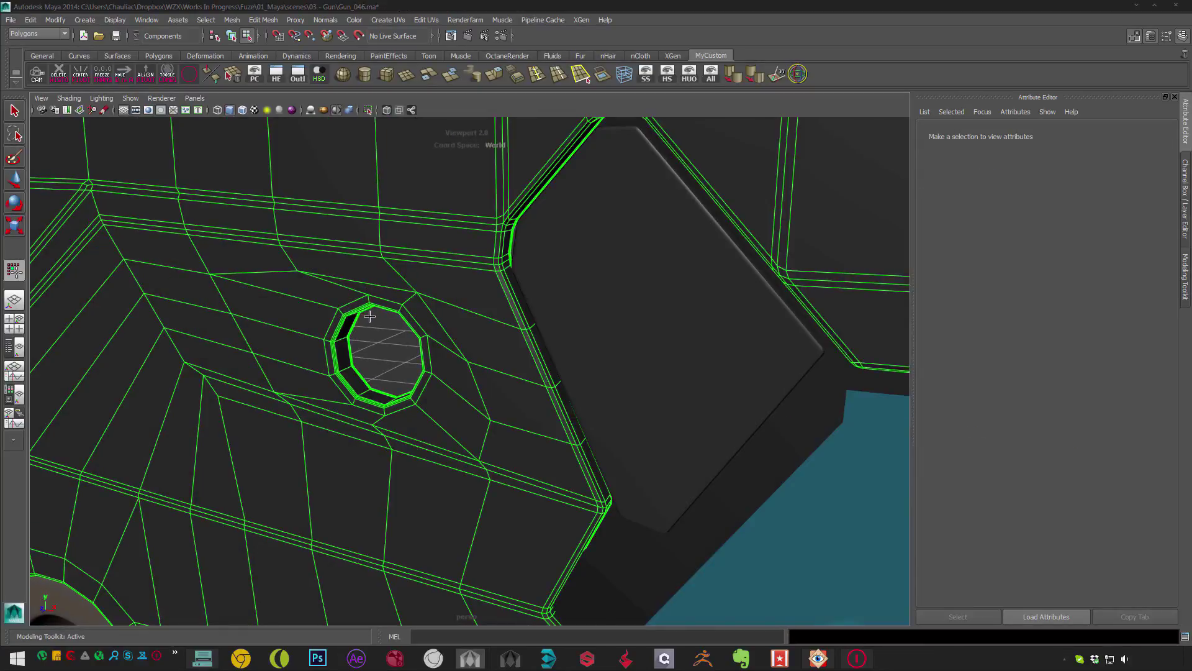
- Return the front panel to object mode and show it in smooth mesh preview
scroll(363, 324, "down", 5)
left_click(447, 333)
right_click_drag(447, 332, 530, 493)
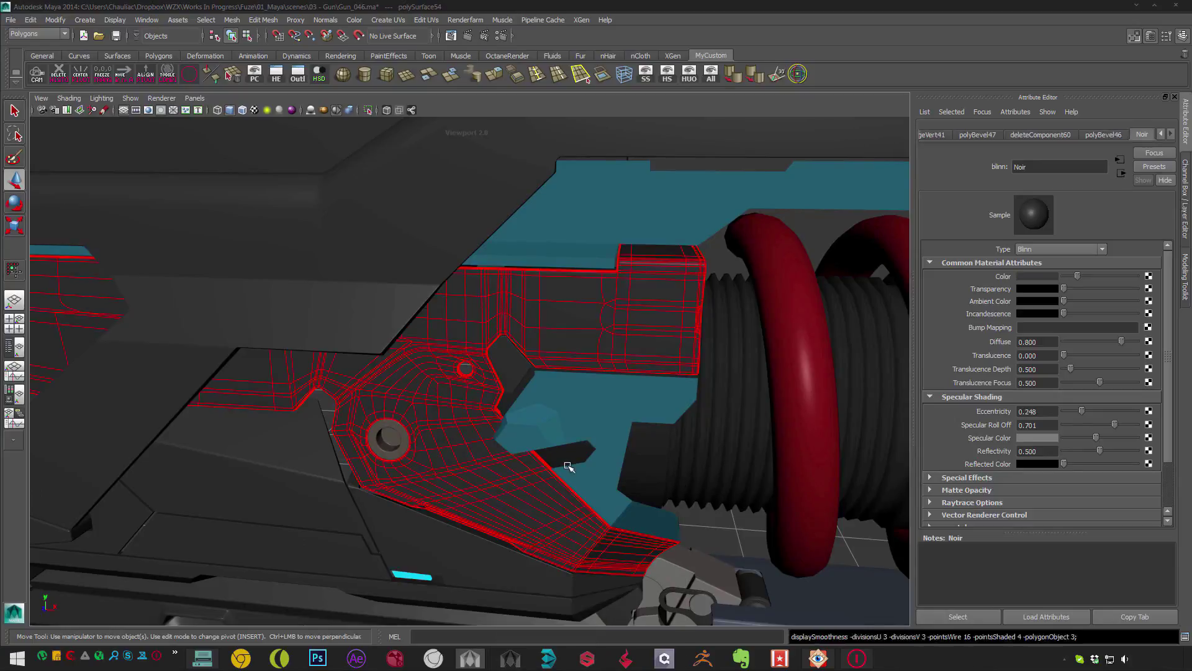
left_click(447, 452)
left_click_drag(447, 452, 453, 331, "alt")
left_click(489, 366)
- Duplicate the circular insert and move the copy toward the small hole near the notch
left_click(336, 357)
left_click_drag(335, 357, 413, 349, "alt")
key("w")
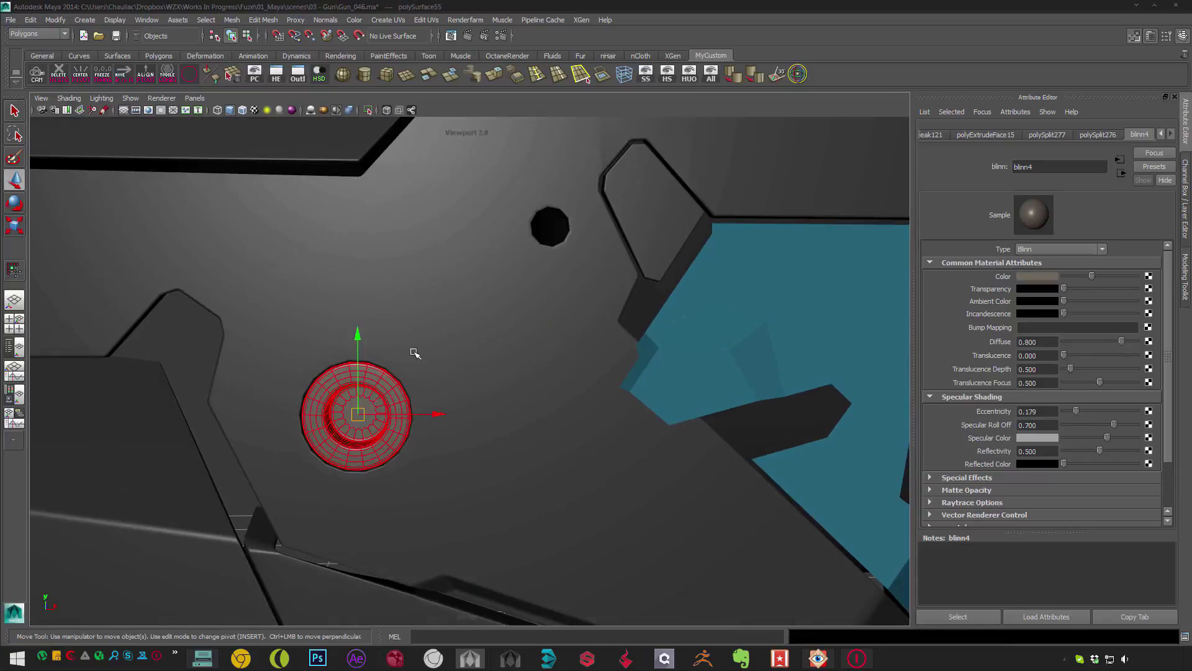
left_click_drag(438, 416, 555, 393)
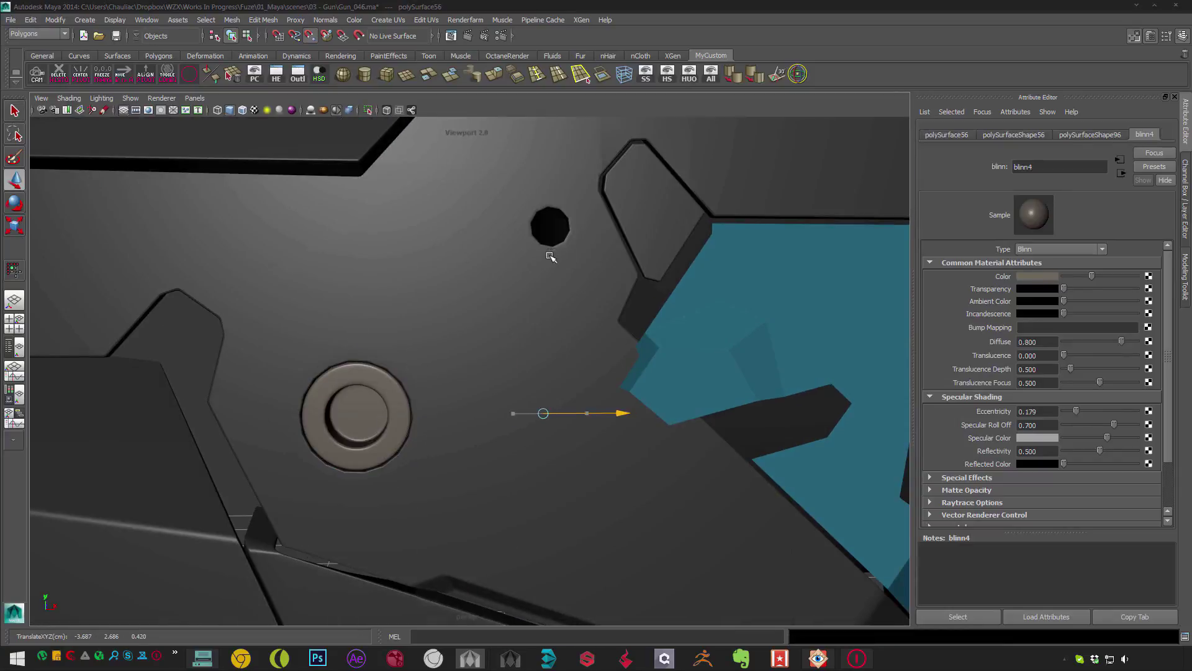
left_click_drag(550, 255, 434, 360)
scroll(435, 360, "up", 2)
- Centre the duplicated insert on the small hole in the front view and scale it to fit the opening
key("space")
key("space")
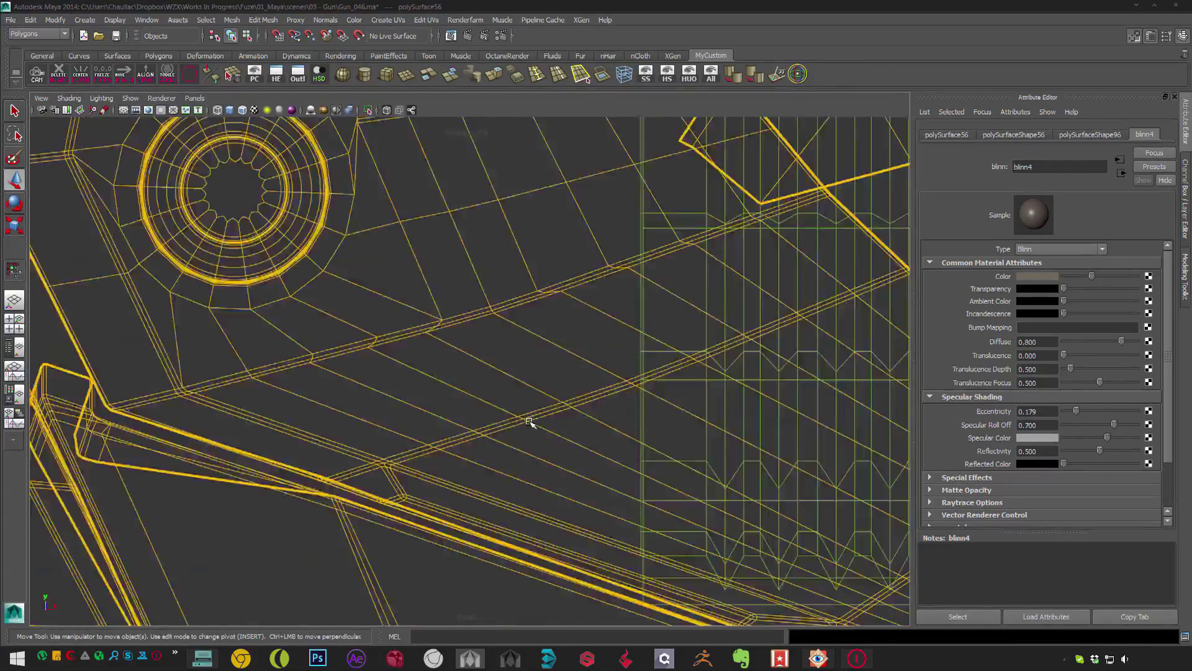
scroll(532, 454, "down", 5)
scroll(559, 373, "up", 3)
left_click(572, 311)
scroll(546, 335, "up", 2)
left_click(468, 370)
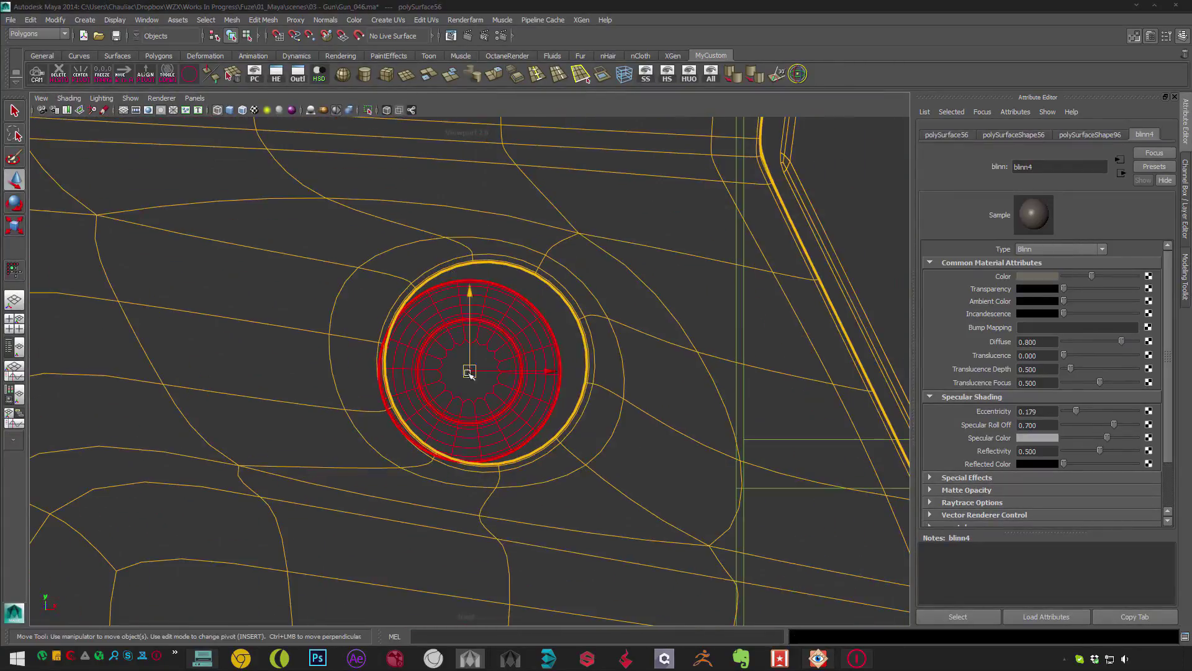
key("r")
key("w")
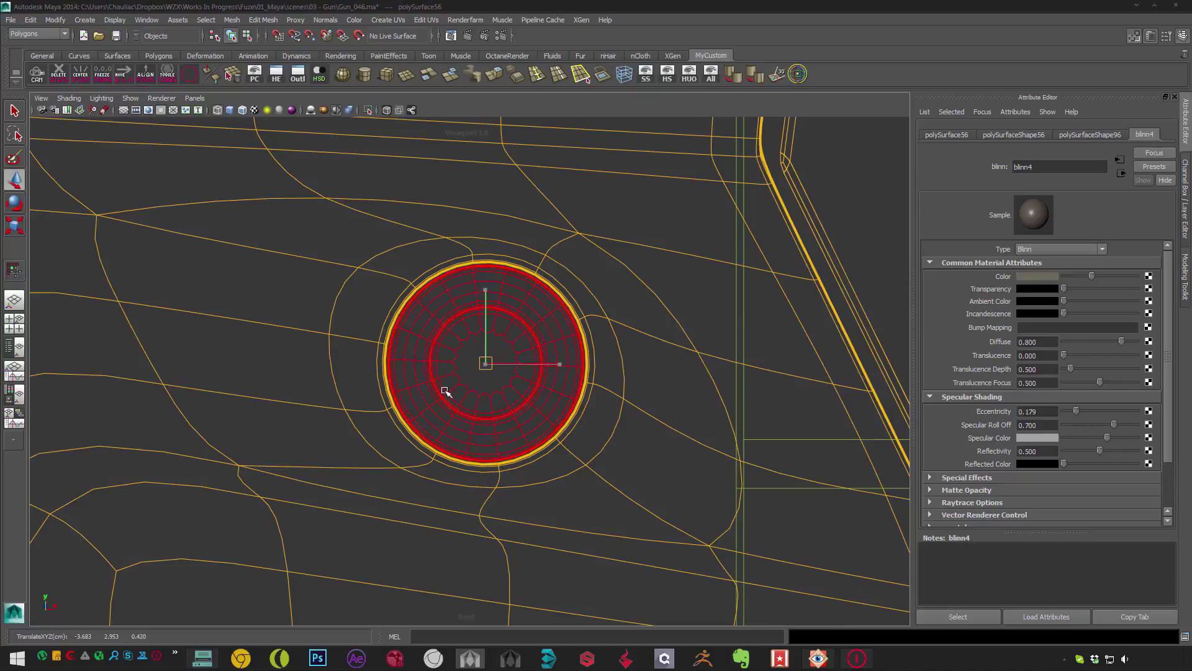
- Adjust the duplicated insert's depth in the small hole in the perspective view and check it on the gun
key("q")
key("space")
key("space")
key("w")
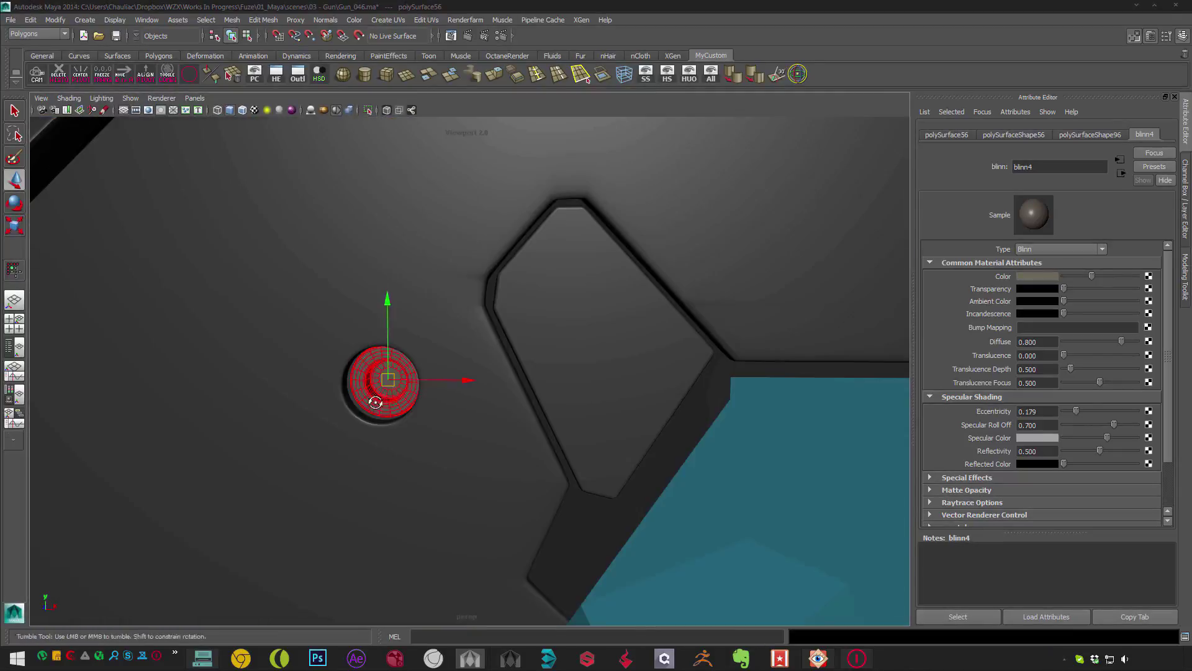
left_click_drag(342, 405, 335, 411)
key("f")
left_click_drag(468, 453, 505, 420, "alt")
key("r")
key("bracketleft")
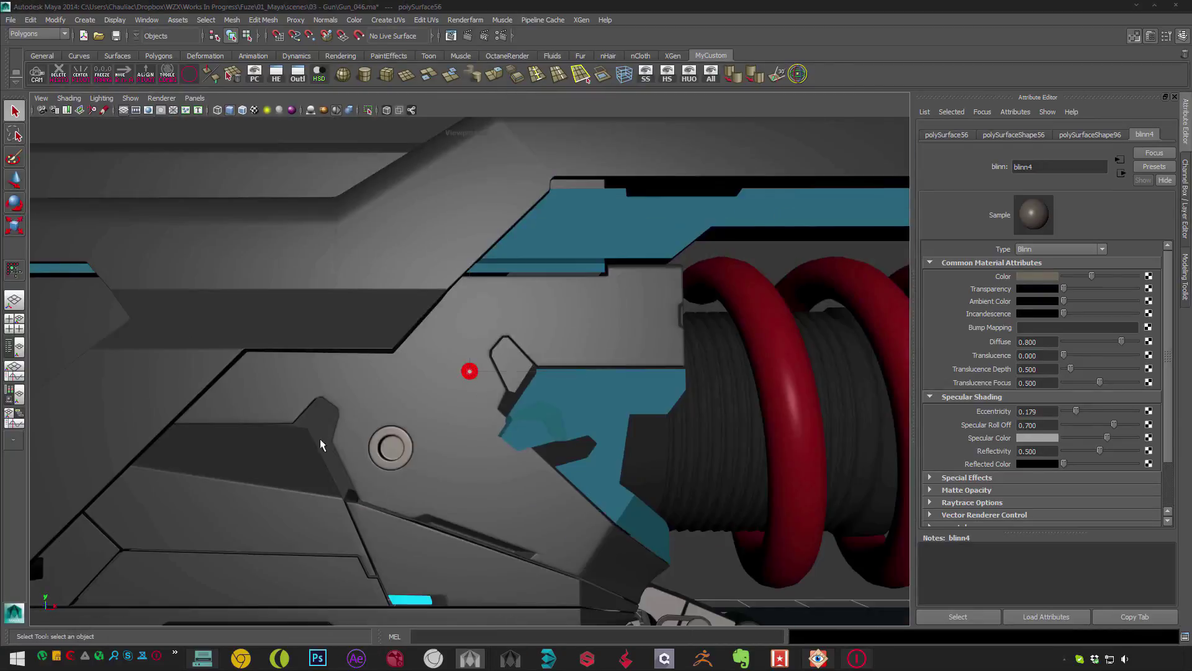
left_click_drag(468, 370, 497, 359, "alt")
- Raise the upper border edges of the teal plate to sit against the front panel's lower edge
key("ctrl+a")
left_click_drag(338, 243, 407, 274, "alt")
left_click(545, 267)
key("F9")
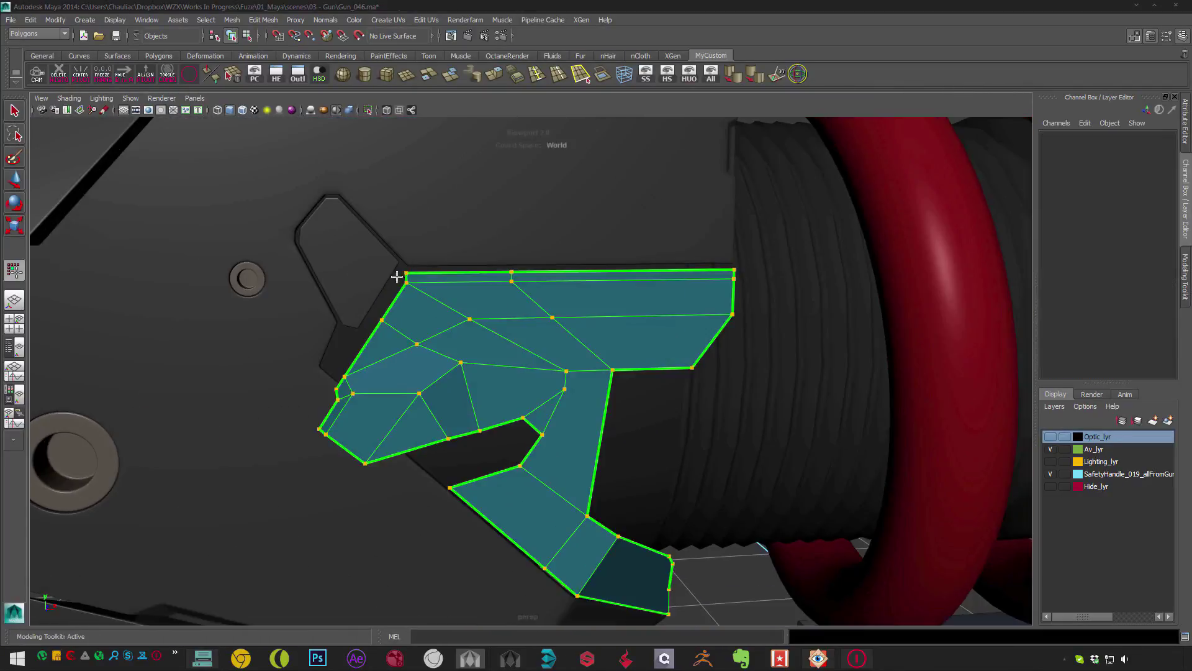
left_click(407, 274)
scroll(442, 272, "up", 3)
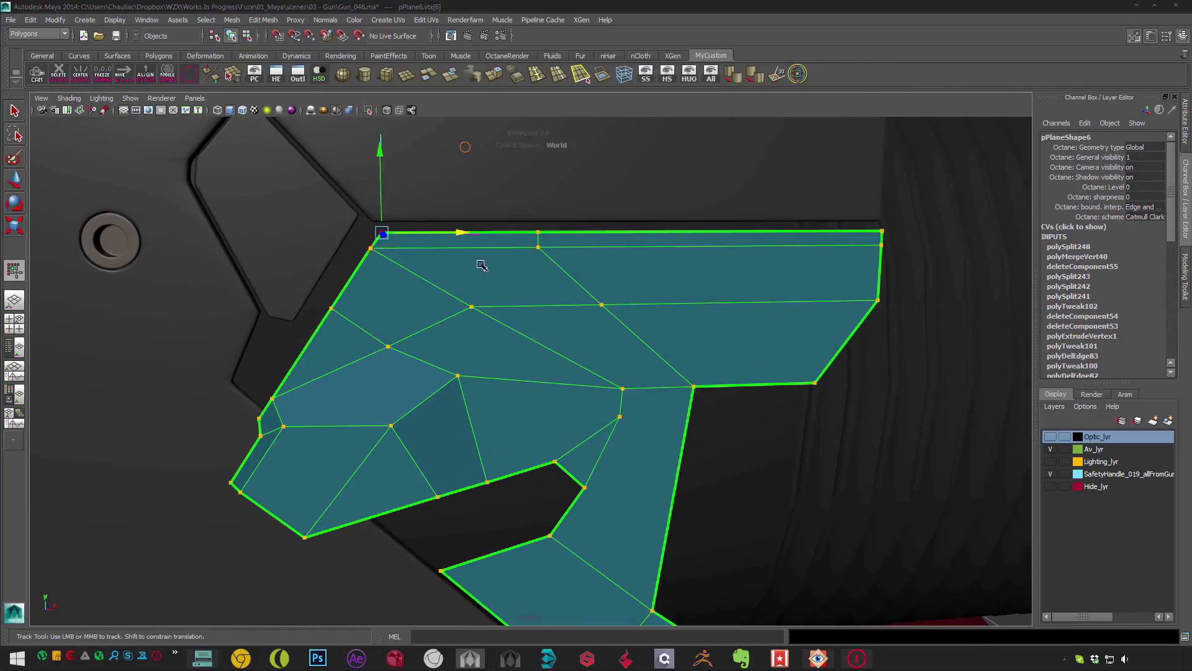
left_click(482, 233)
left_click_drag(639, 229, 639, 222)
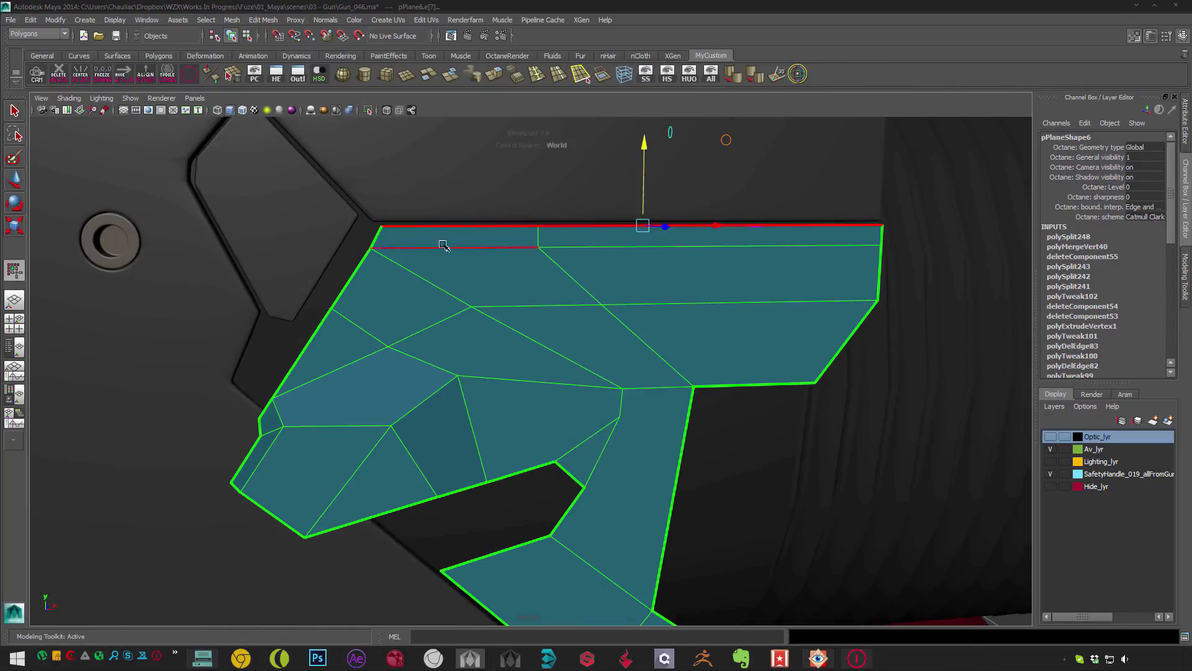
- Move the teal plate's two upper corner vertices beside the notch so they line up vertically
left_click(385, 235)
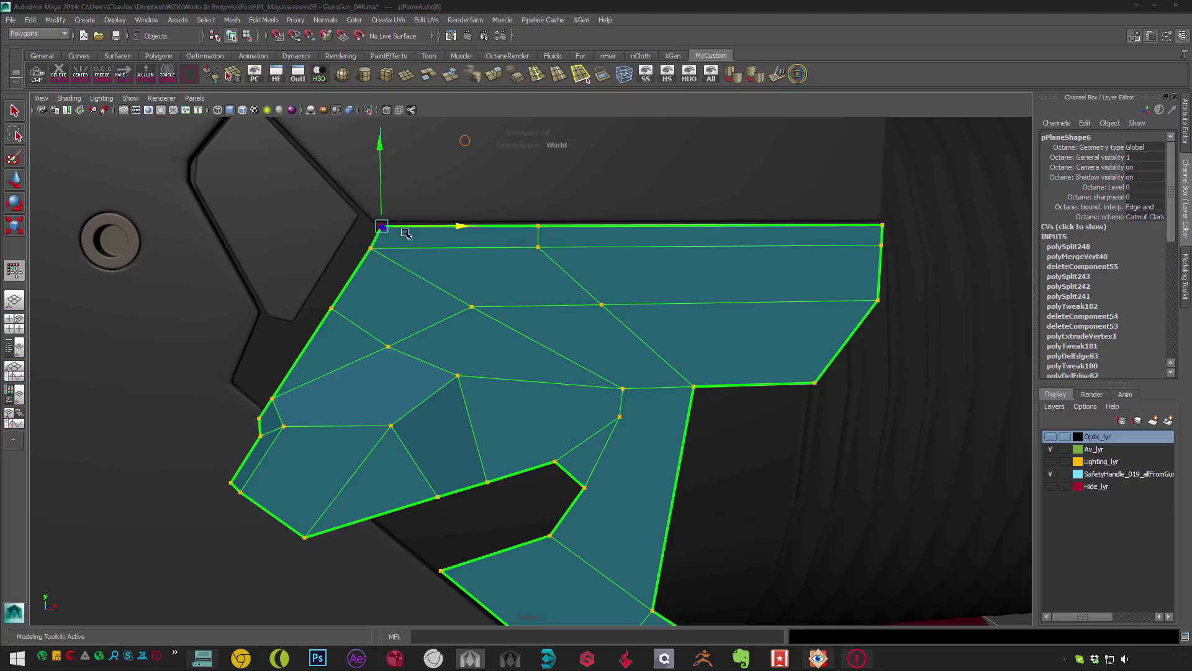
left_click_drag(416, 228, 367, 239)
left_click(370, 248, "shift")
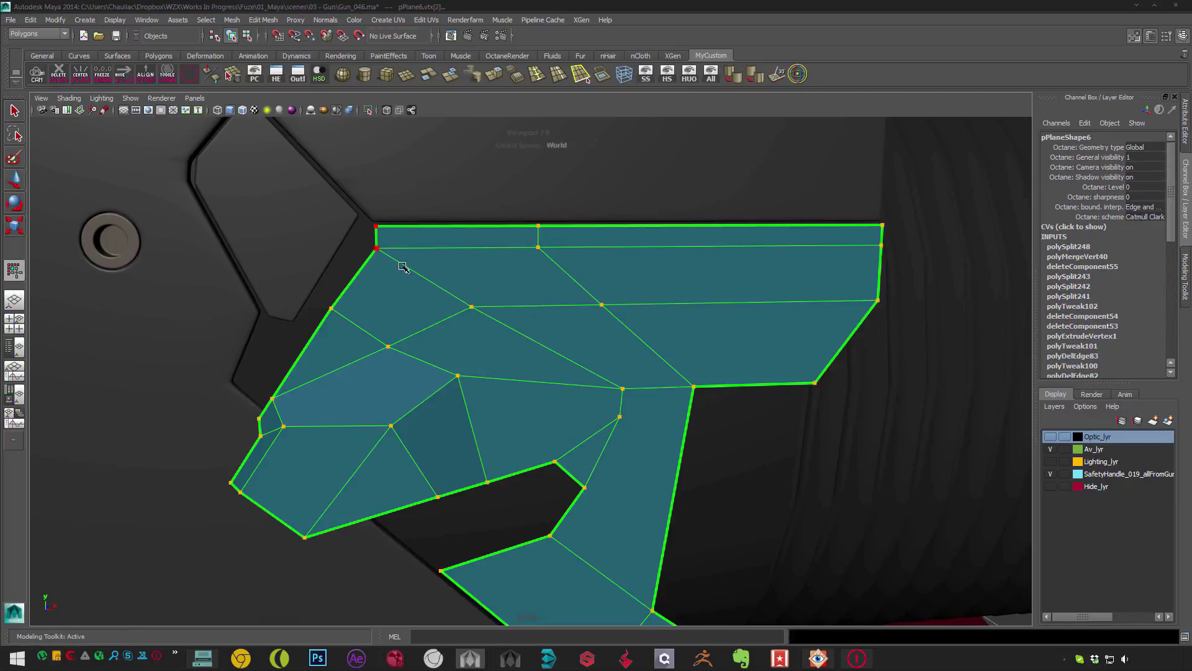
- Delete an unneeded edge on the teal plate and cut a new edge between two interior vertices below its upper corner
left_click(351, 314)
key("Delete")
left_click(338, 320)
left_click(388, 346)
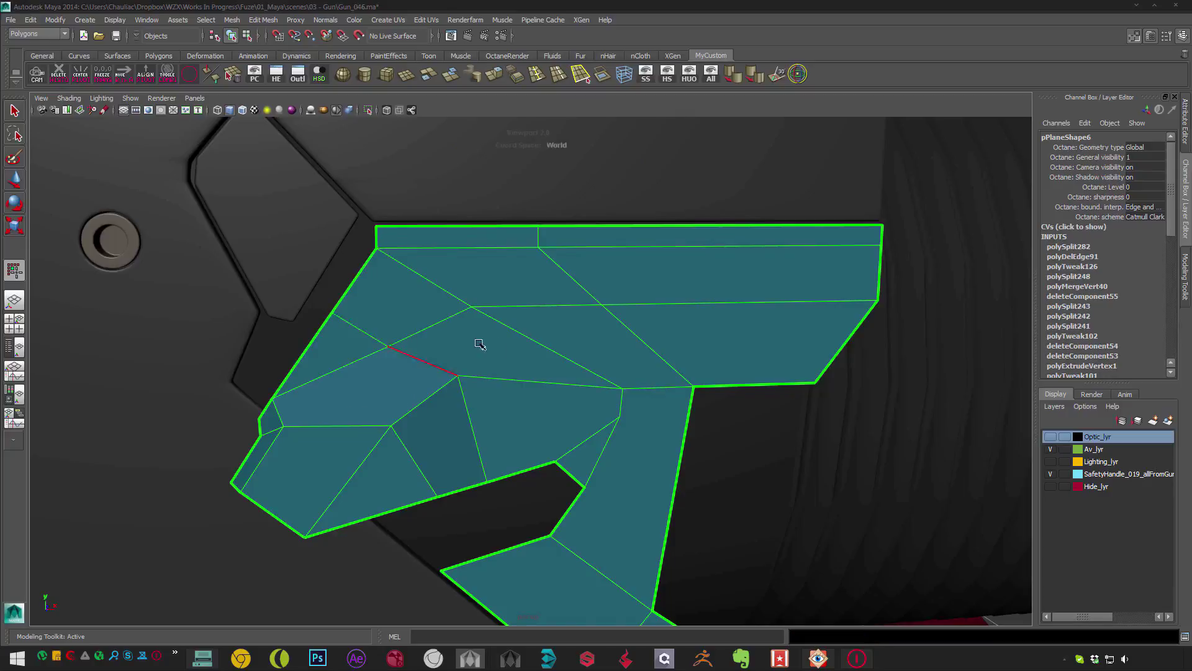
- Cut new edges across the teal plate's lower arm at the bends near its tip
left_click_drag(478, 341, 409, 346, "alt")
scroll(409, 347, "up", 5)
scroll(409, 347, "up", 8)
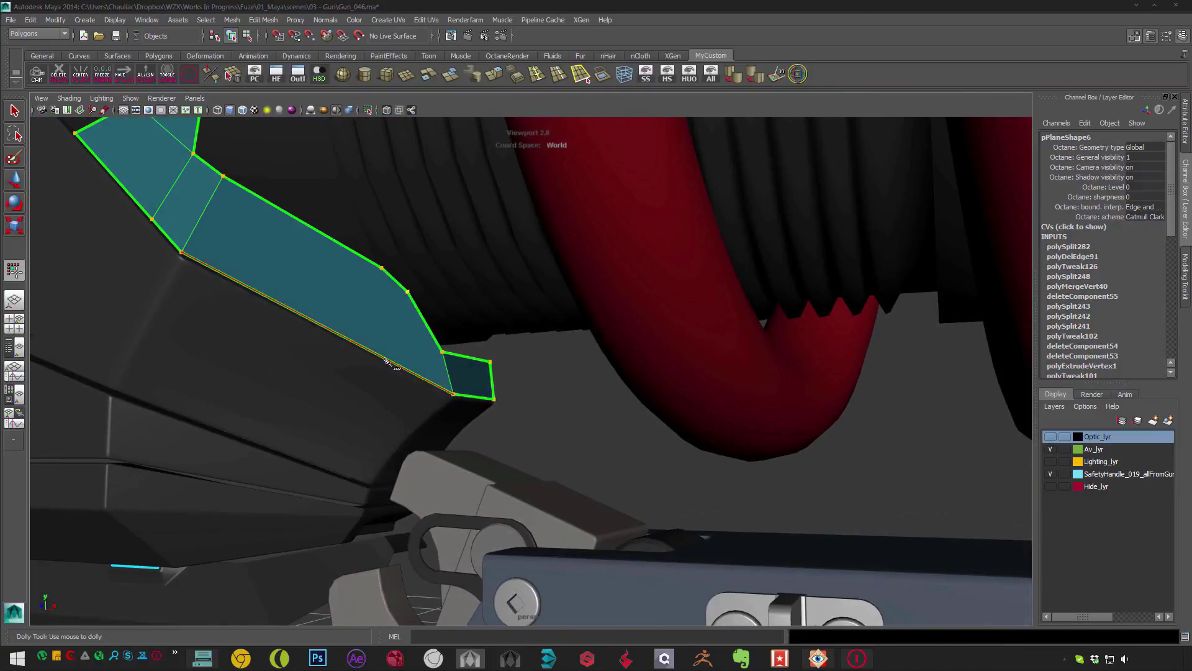
left_click(384, 358)
left_click(382, 269)
left_click_drag(341, 338, 471, 365, "alt")
- Chamfer the teal plate's inner corner beside the ribbed tube and cut an edge from it to the slot's corner
left_click_drag(390, 296, 501, 305, "alt")
right_click_drag(500, 305, 487, 338, "alt")
key("F8")
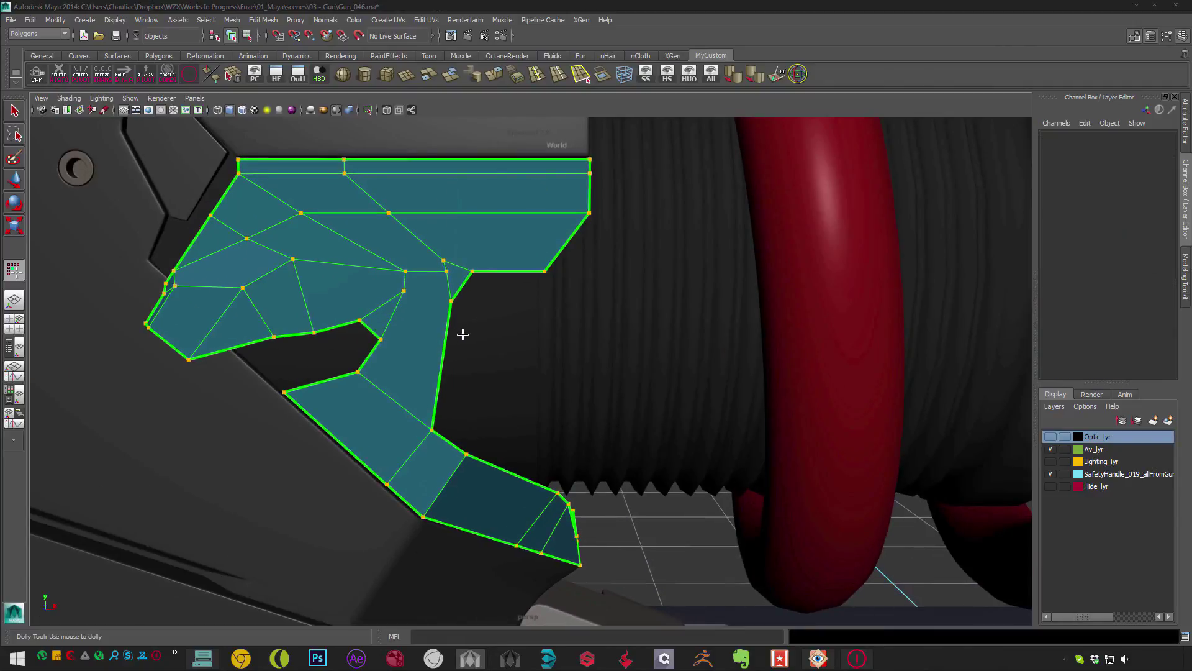
left_click(382, 340)
key("Return")
right_click_drag(452, 306, 346, 269, "alt")
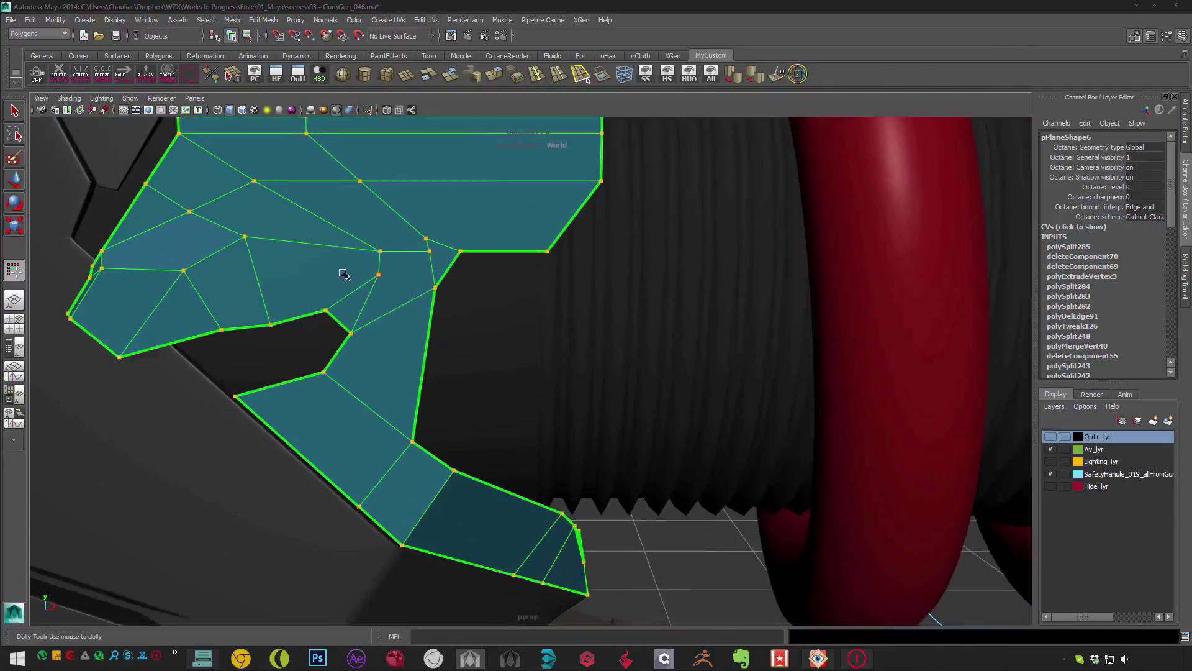
- Merge the closely spaced vertices beside the chamfered corner and delete the two short edges crossing that area
middle_click_drag(346, 269, 431, 305, "alt")
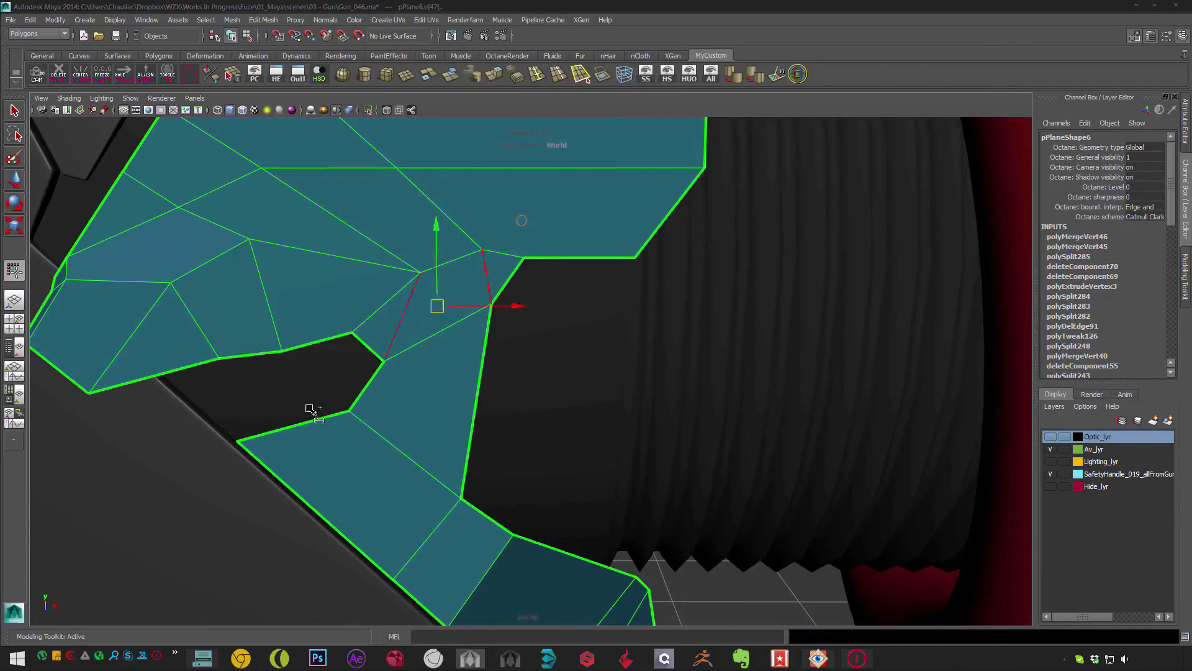
key("F9")
right_click_drag(452, 304, 421, 285, "alt")
mouse_move(421, 285)
left_mouse_down("alt")
mouse_move(474, 308)
mouse_move(418, 303)
left_mouse_up("alt")
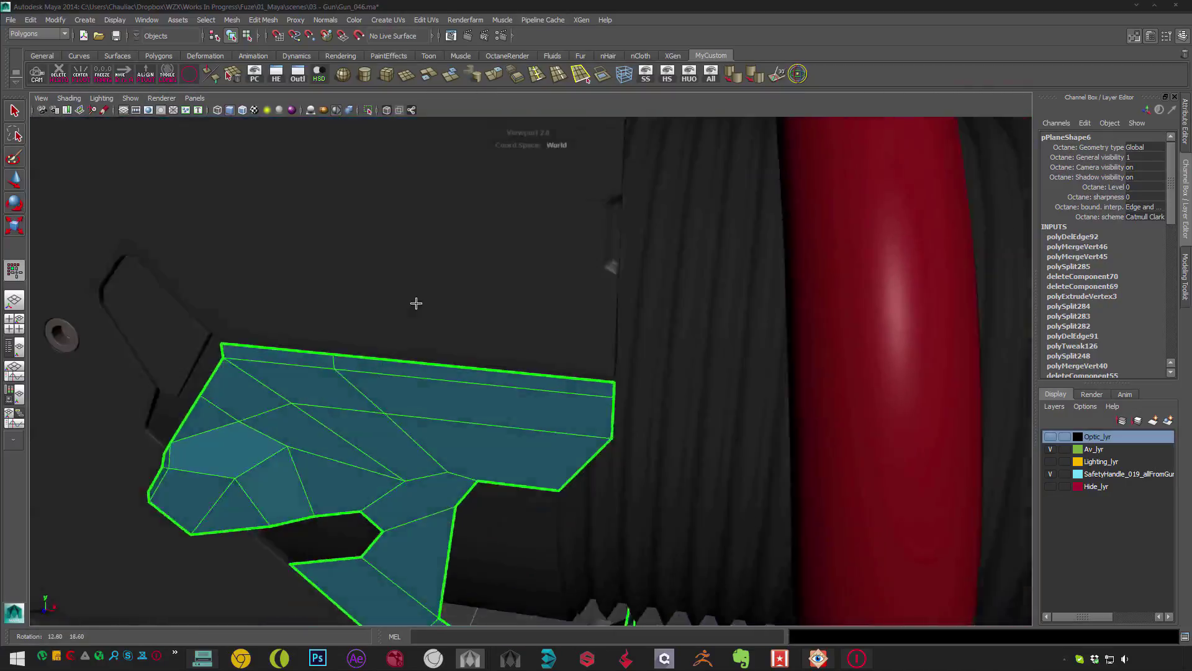
- Reposition the interior vertex above the slot and delete the diagonal edges running down from the upper border
right_click_drag(418, 304, 548, 303, "alt")
middle_click_drag(577, 226, 555, 240, "alt")
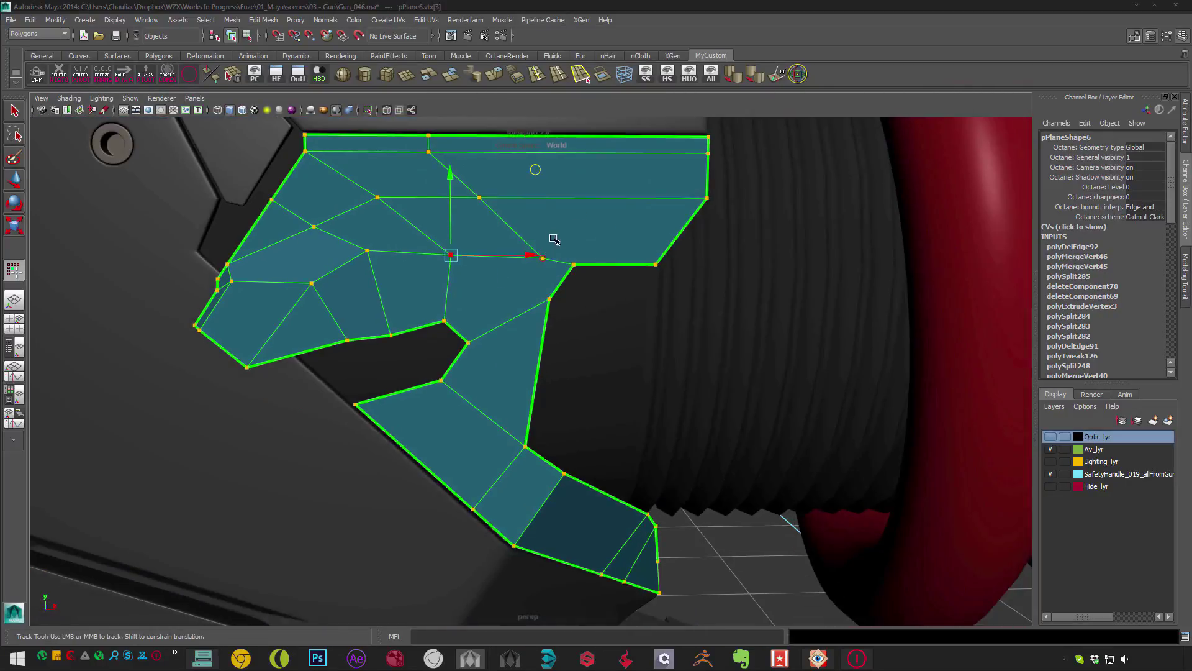
middle_click_drag(472, 168, 435, 255, "alt")
key("F10")
left_click(414, 260)
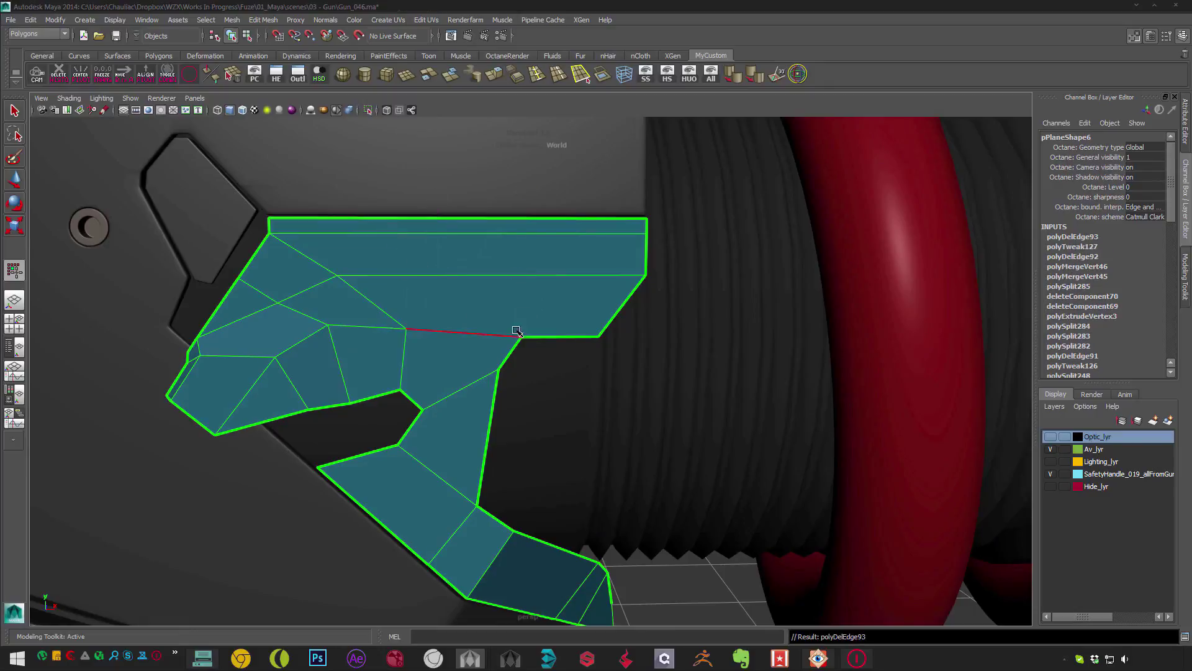
- Cut new edges from the plate's upper border to its inner corner, and isolate the plate in object mode
right_click_drag(535, 348, 457, 311, "alt")
key("F8")
key("w")
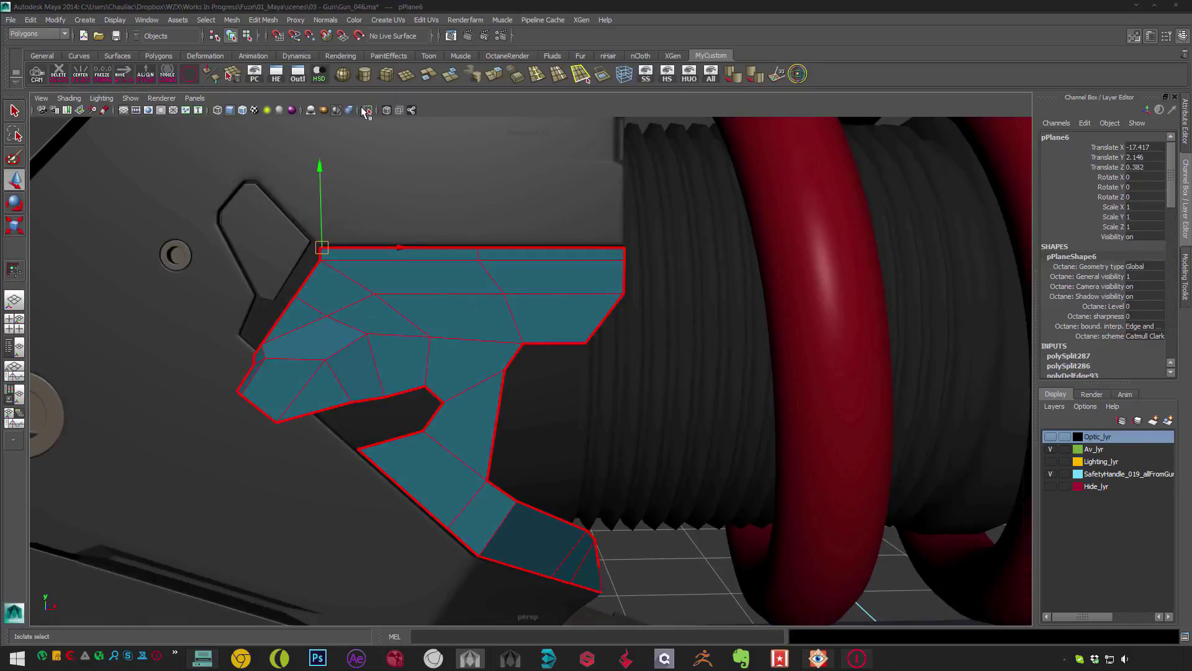
left_click_drag(458, 311, 399, 245, "alt")
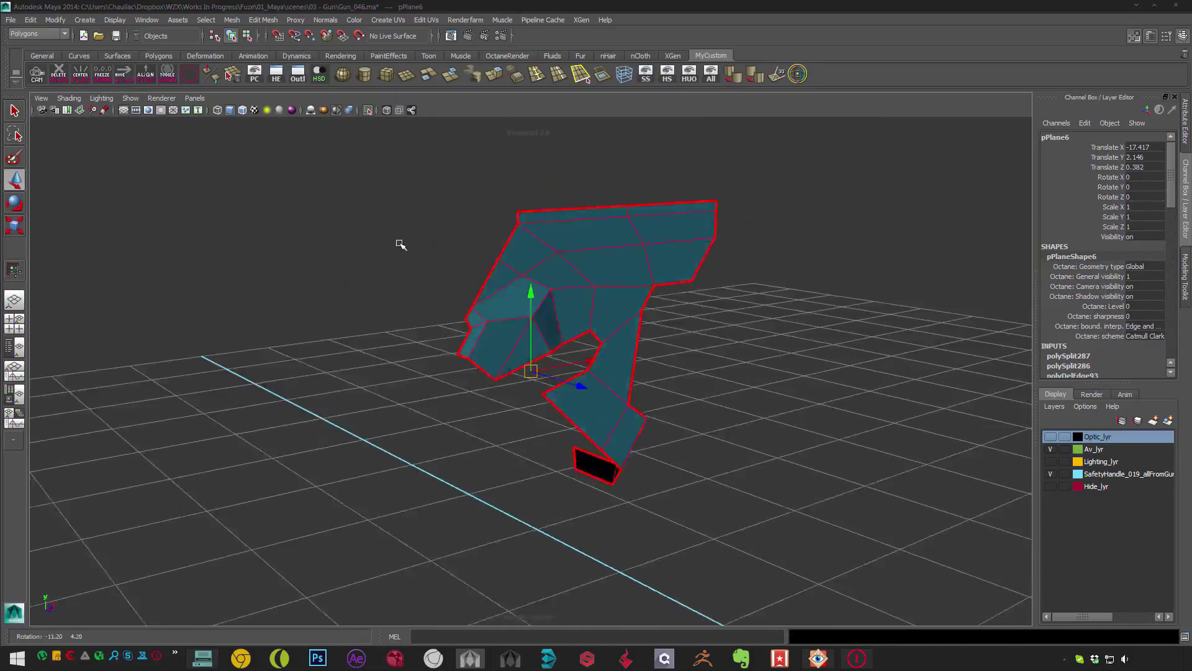
- Extrude all faces of the isolated plate slightly in depth to give it thickness
key("ctrl+e")
right_click_drag(399, 245, 503, 248, "alt")
left_click_drag(503, 248, 577, 273, "alt")
left_click_drag(752, 278, 757, 278)
key("ctrl+z")
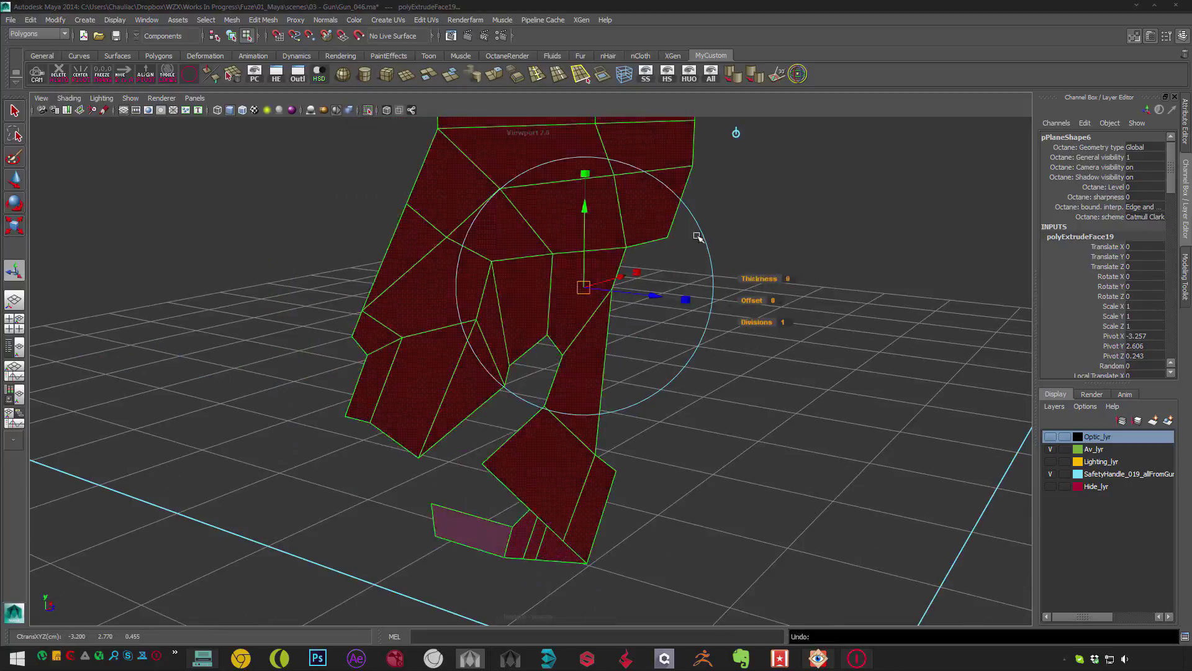
left_click_drag(698, 234, 556, 242, "alt")
key("ctrl+z")
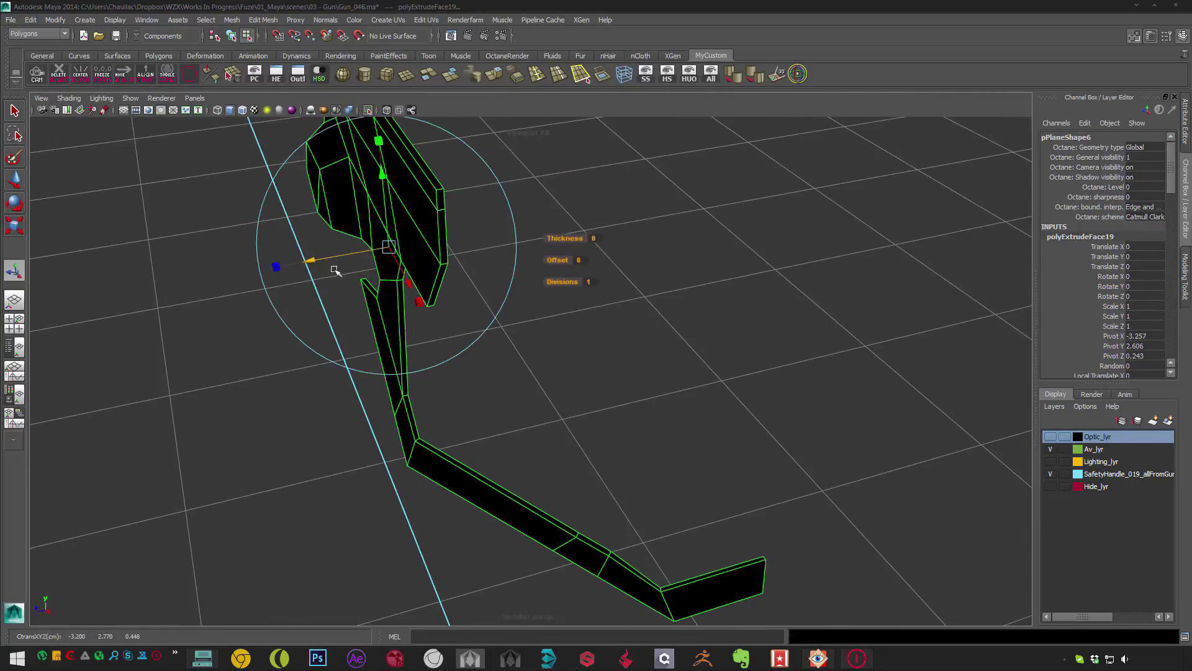
- Return the thickened plate to object mode, delete its history and freeze its transformations
key("F8")
key("w")
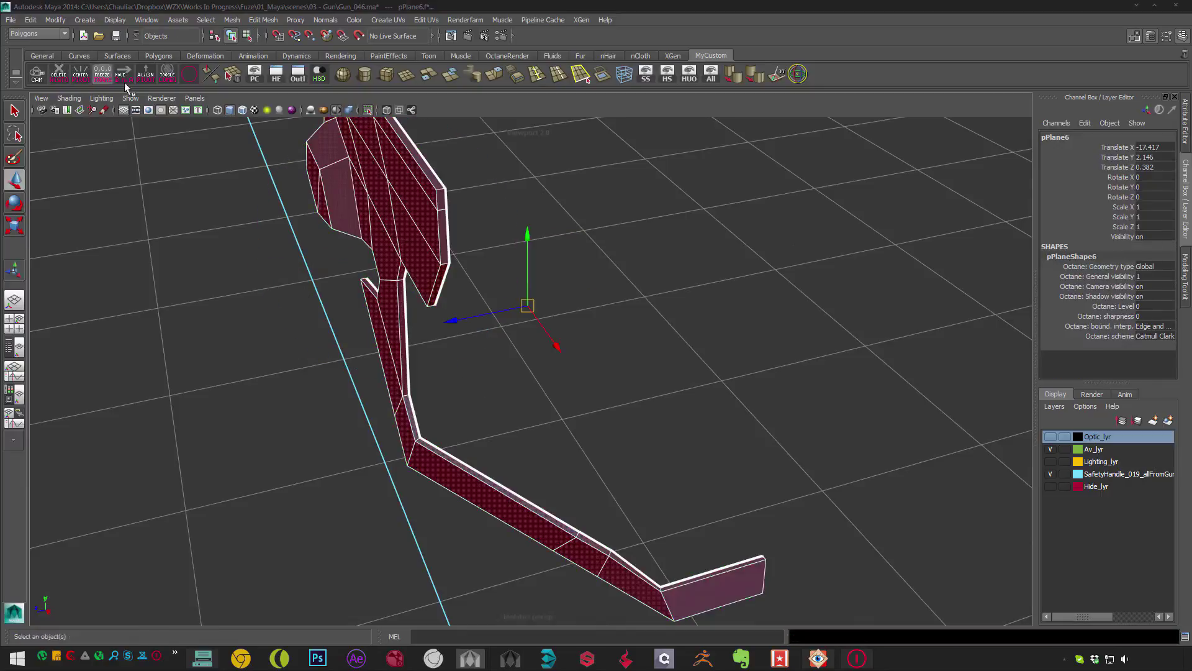
left_click_drag(195, 230, 633, 327, "alt")
left_click(614, 373)
left_click(559, 310)
- Bevel the bend edges next to the arm's end tab with an offset of 0.56 and 3 segments
left_click_drag(558, 310, 356, 354, "alt")
key("F8")
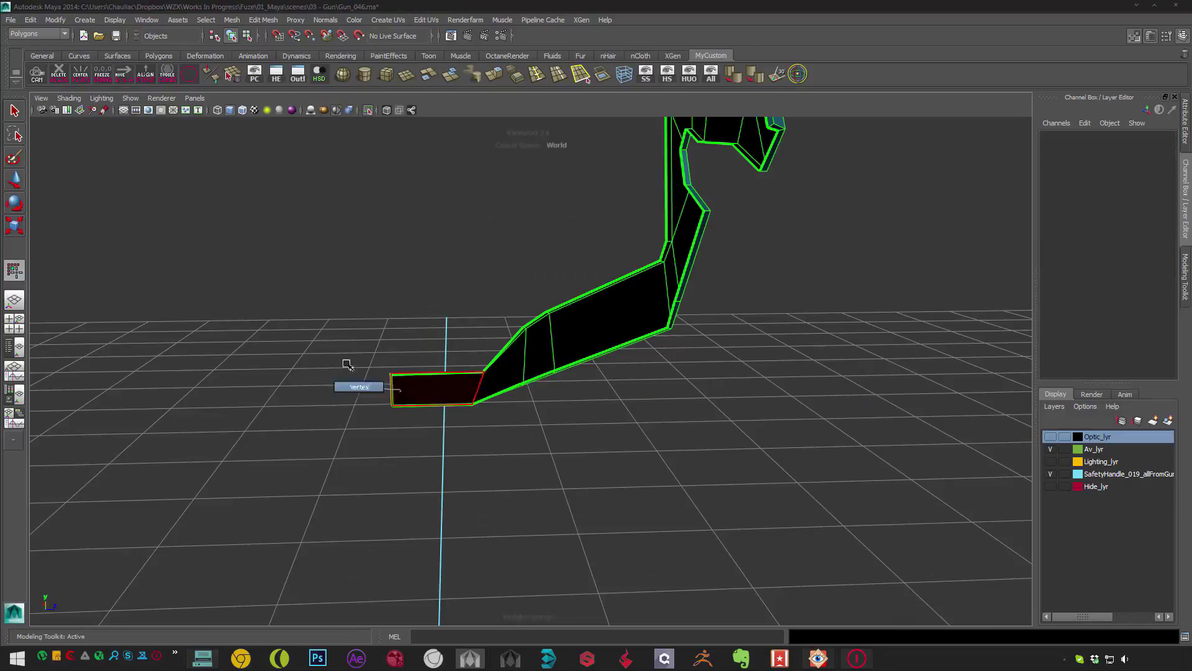
left_click_drag(151, 413, 448, 357, "alt")
left_click_drag(459, 475, 570, 301, "alt")
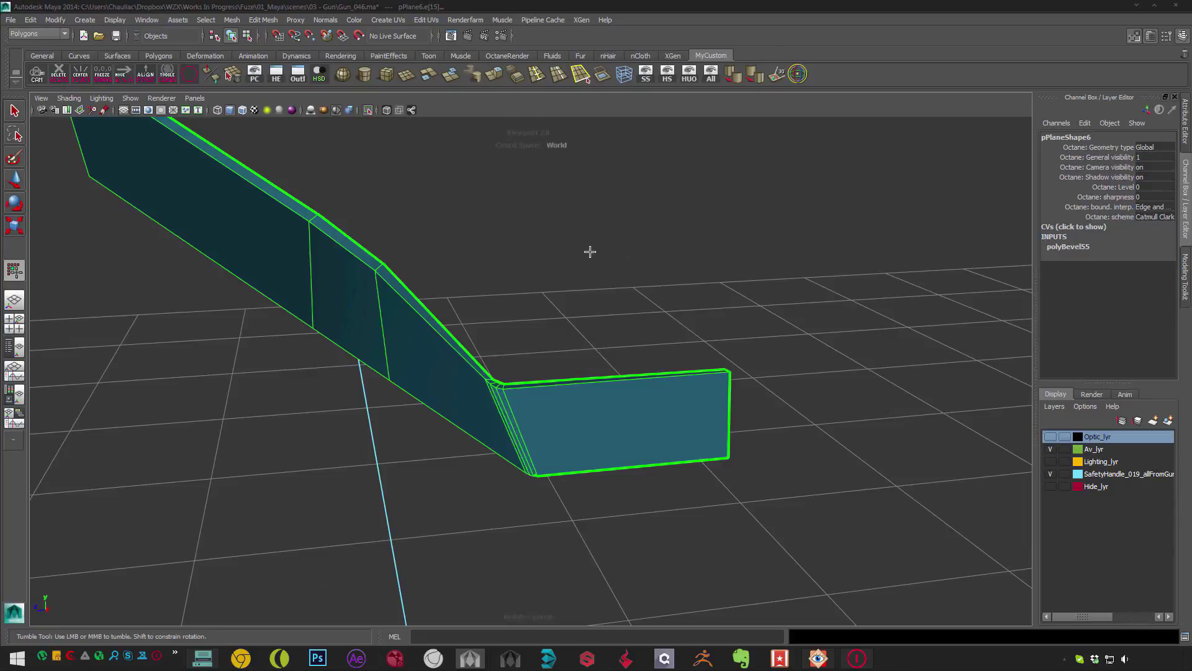
left_click_drag(590, 251, 590, 335, "alt")
key("F8")
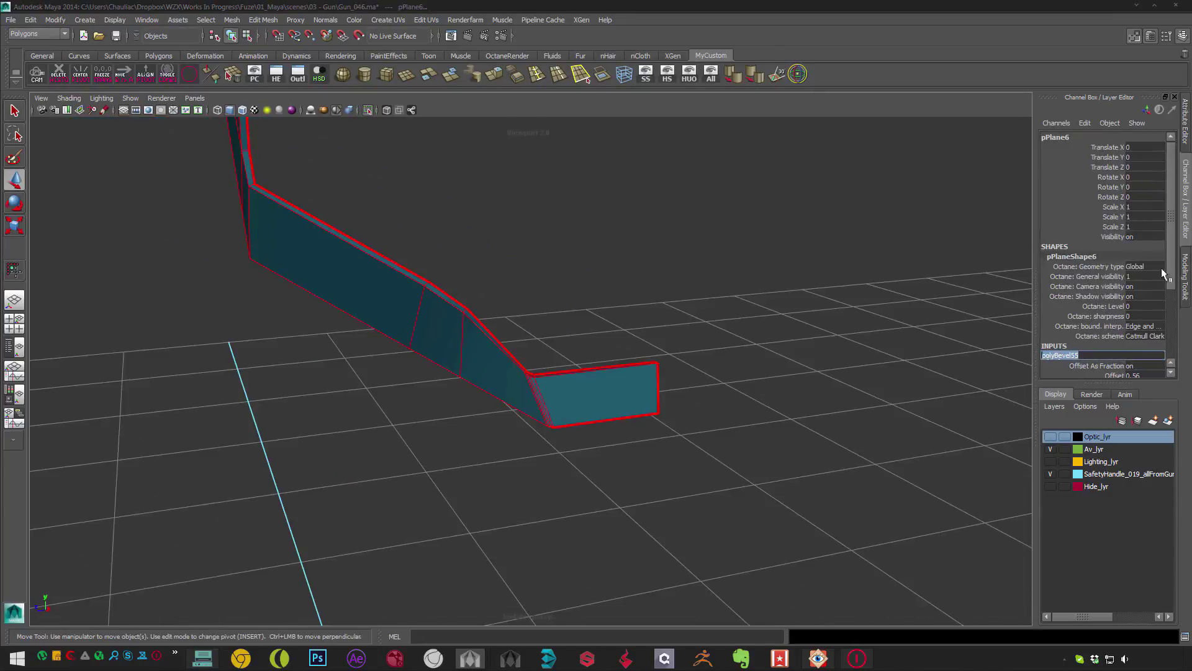
left_click_drag(1113, 356, 1115, 371)
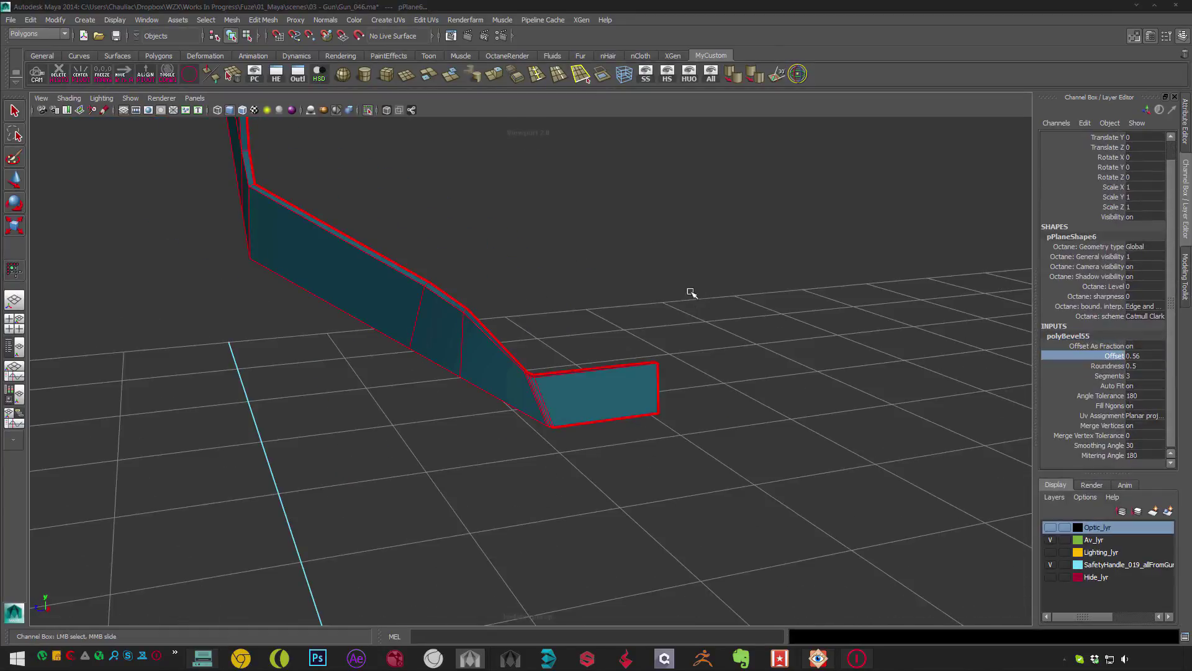
- Bevel the two neighbouring bend edges farther up the plate's lower arm
key("w")
left_click_drag(715, 298, 492, 399, "alt")
key("F10")
left_click(520, 286)
key("ctrl+b")
right_click_drag(493, 400, 482, 429, "alt")
left_click_drag(424, 402, 418, 333, "alt")
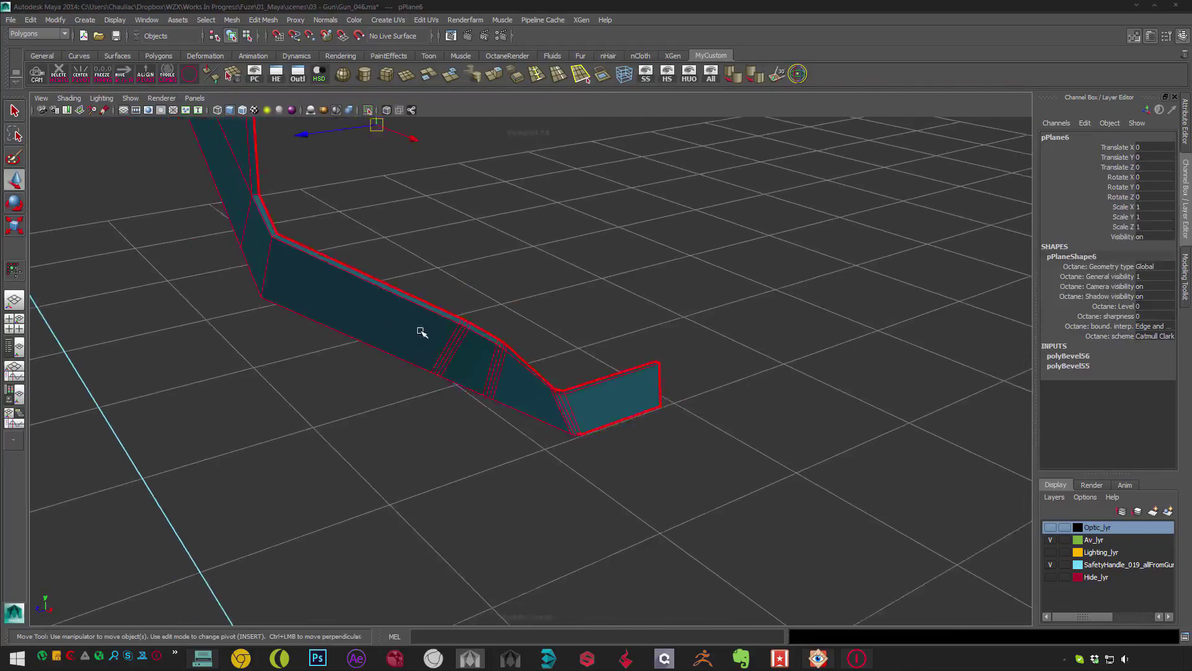
- Bevel the bend edge at the upper end of the plate's lower arm and return to object mode
left_click(305, 301)
key("F8")
left_click_drag(301, 361, 402, 332, "alt")
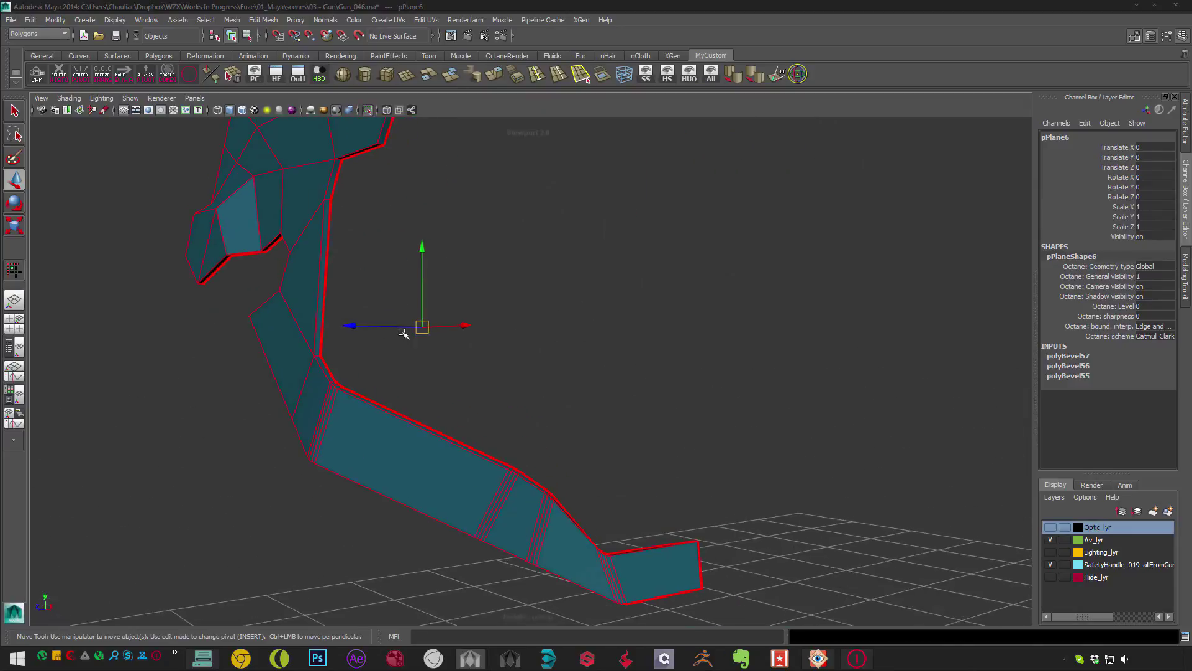
- Delete the unneeded faces along the lower arm's rim
left_click_drag(299, 392, 266, 346, "alt")
key("F11")
right_click_drag(266, 346, 335, 356, "alt")
left_click(334, 355)
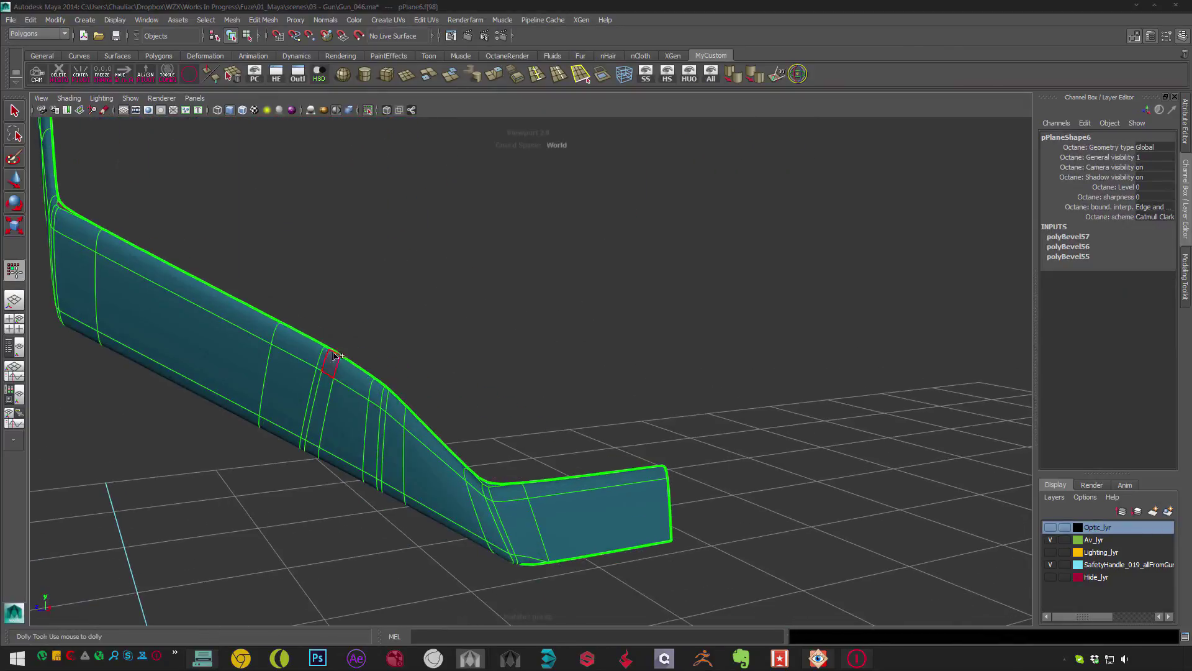
middle_click_drag(493, 486, 544, 251, "alt")
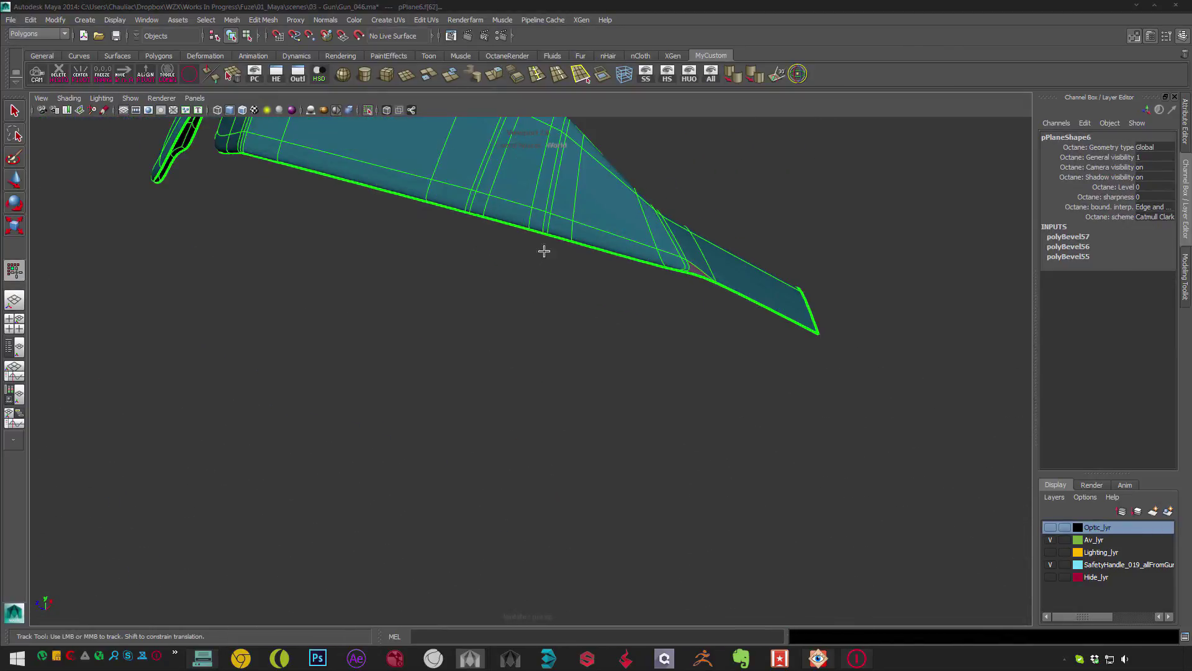
left_click_drag(477, 219, 413, 235, "alt")
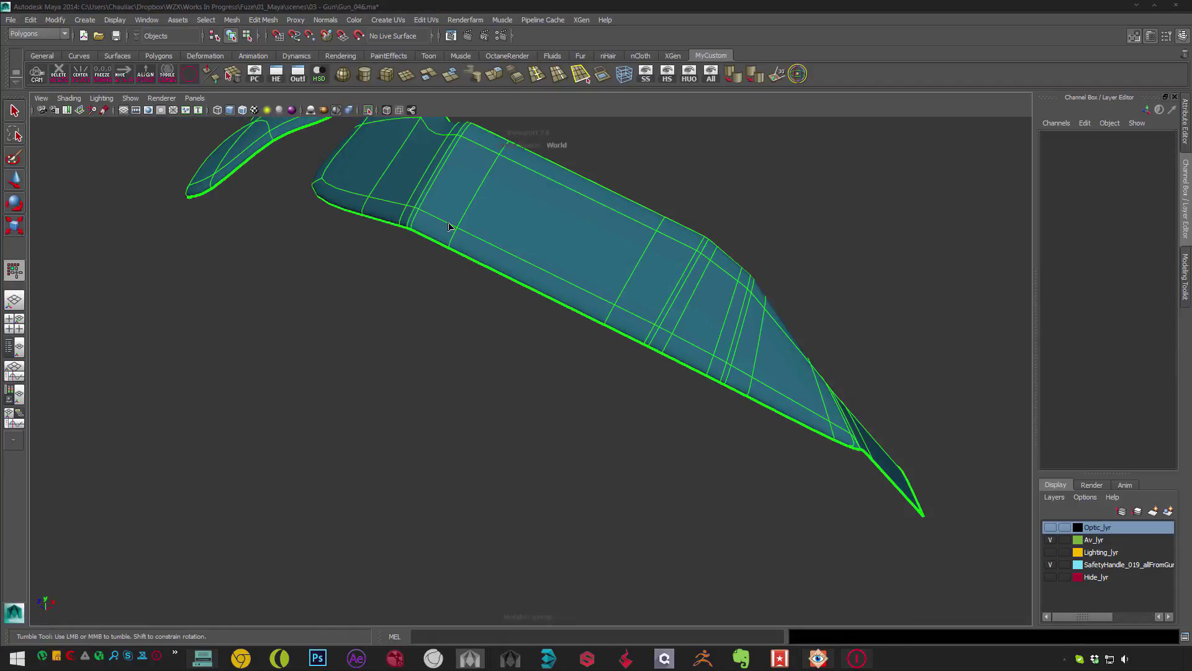
scroll(450, 227, "down", 15)
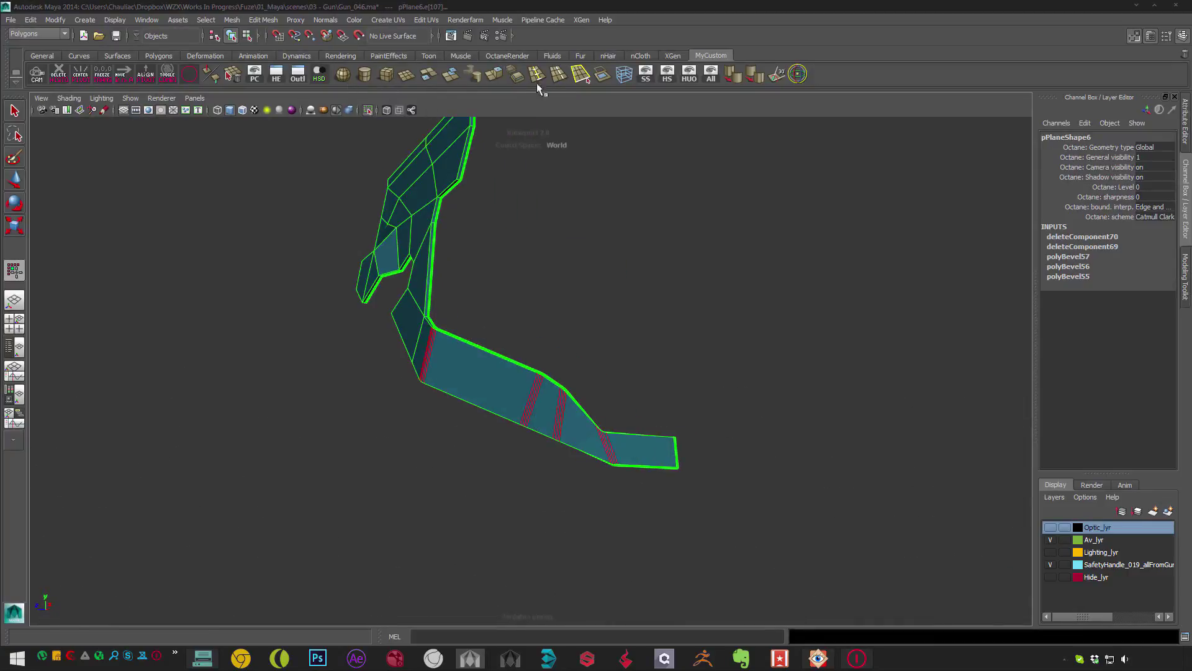
- Bevel the plate's front outline together with the crease edges across its surface
left_click_drag(456, 336, 457, 277, "alt")
scroll(522, 311, "up", 4)
scroll(473, 309, "down", 5)
scroll(457, 277, "up", 6)
middle_click_drag(457, 277, 512, 275, "alt")
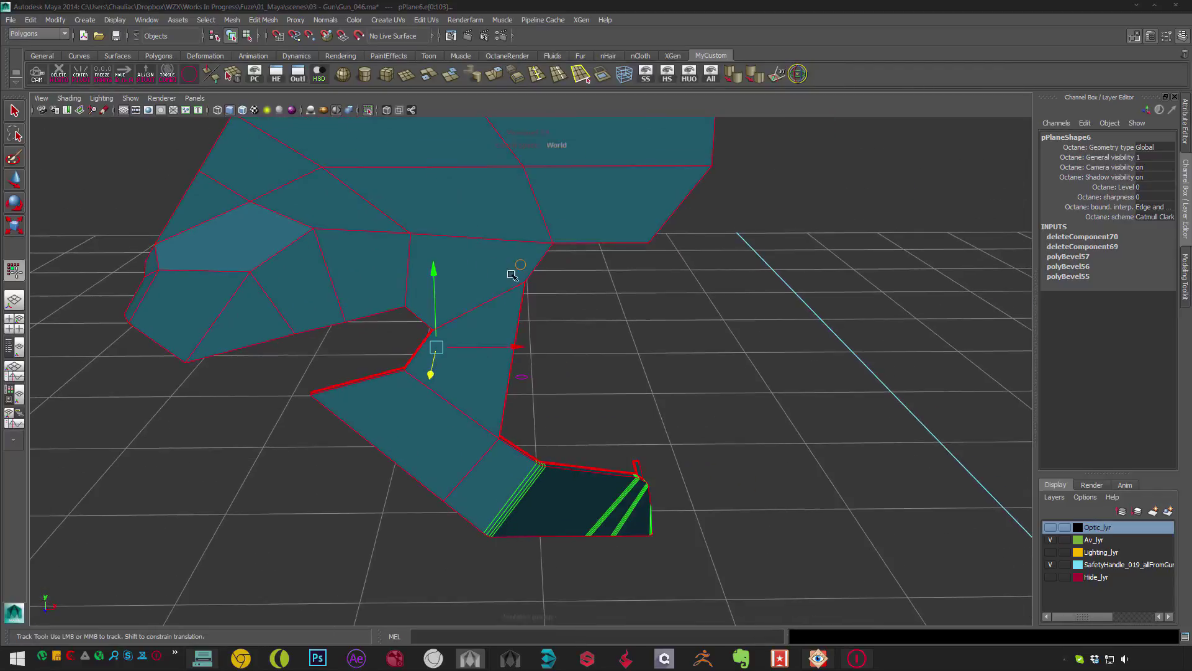
left_click_drag(638, 247, 554, 321, "alt")
scroll(553, 320, "up", 5)
middle_click_drag(554, 320, 478, 266, "alt")
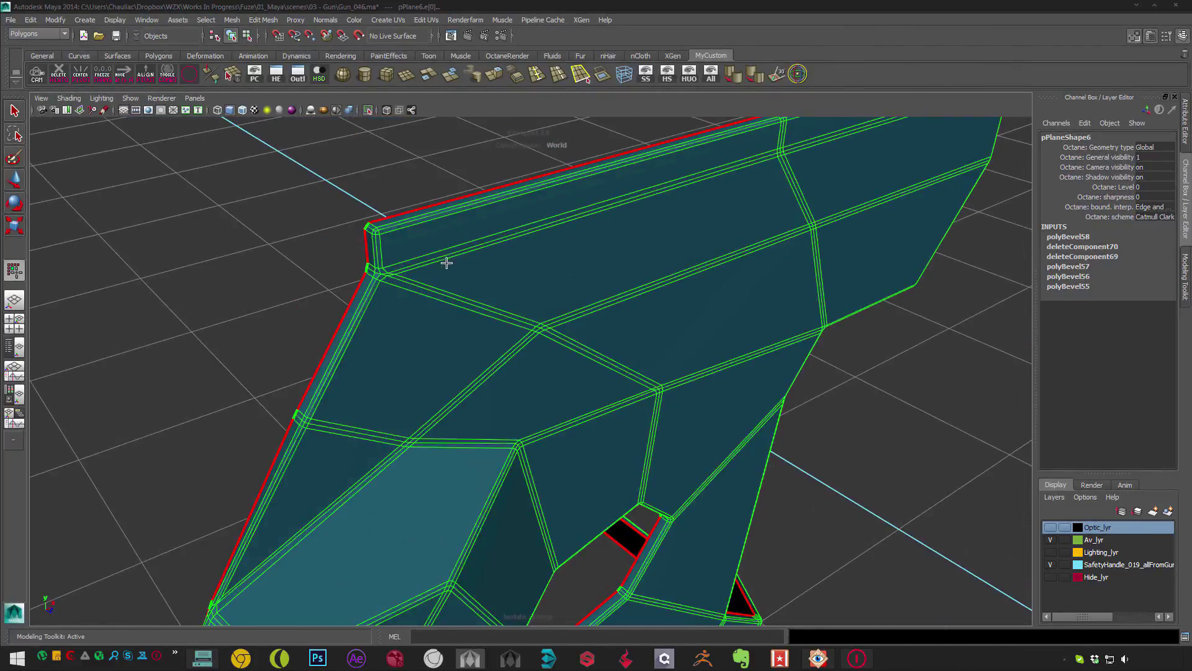
- Run the mesh Cleanup check on the whole plate to select its problem faces
scroll(540, 263, "down", 4)
key("w")
left_click_drag(383, 288, 484, 264, "alt")
left_click(378, 289)
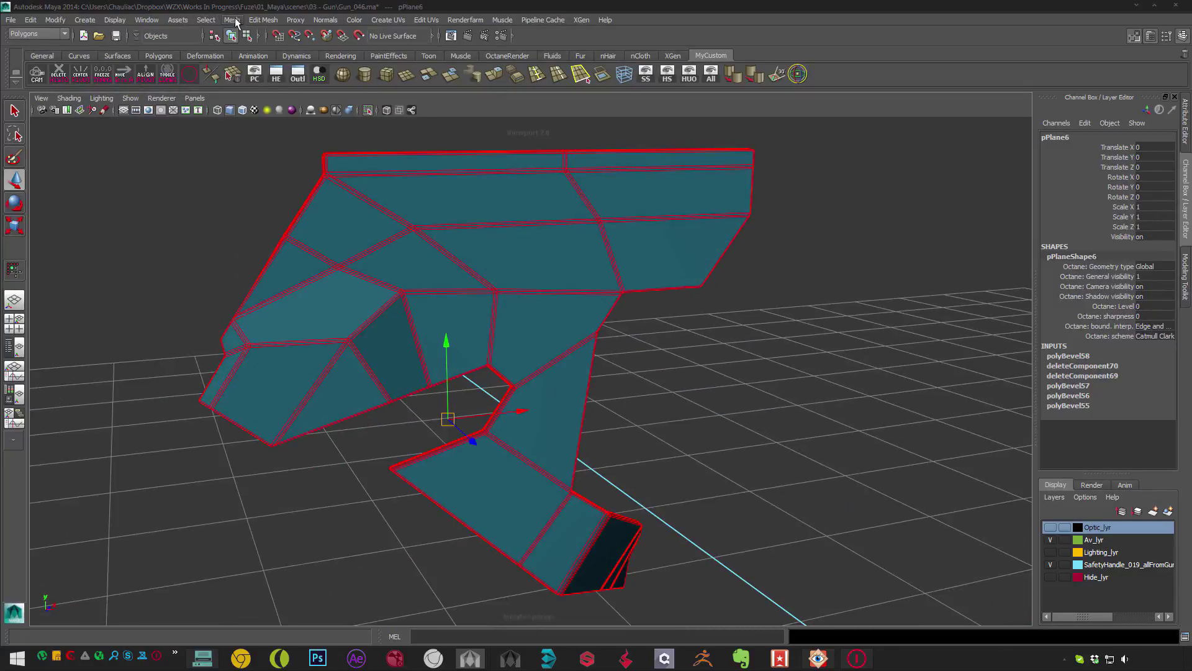
left_click(277, 184)
left_click(874, 458)
left_click(998, 458)
scroll(592, 405, "down", 3)
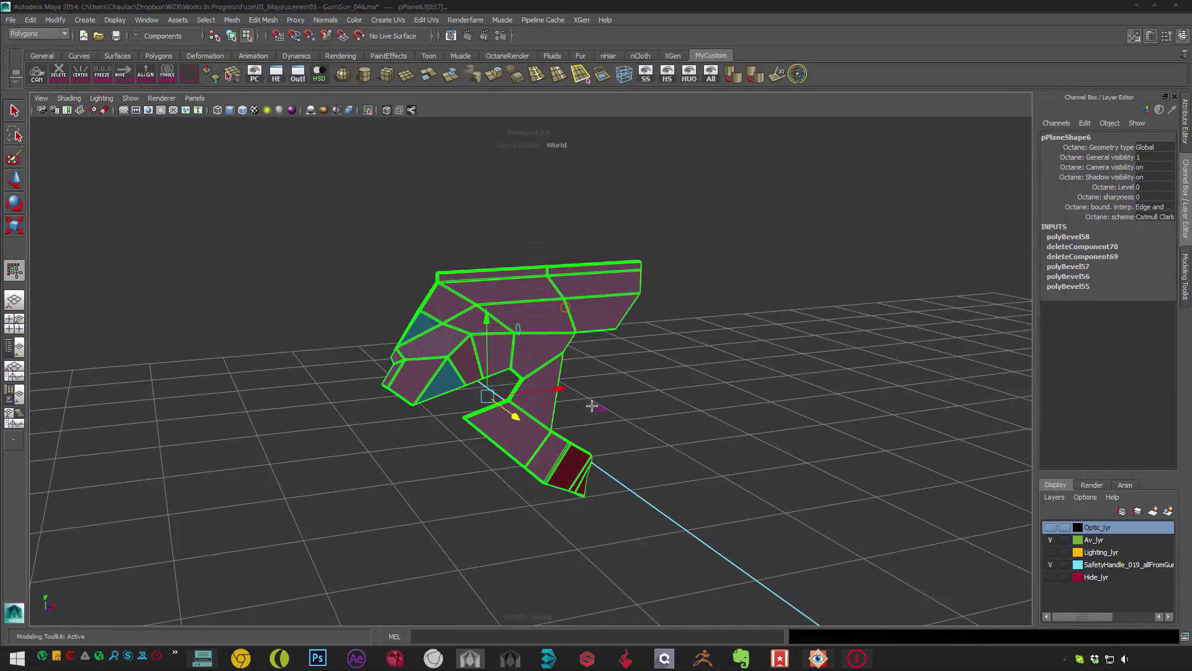
- Delete the selected stray faces of the plate and return it to object mode
key("4")
scroll(366, 280, "up", 3)
left_click_drag(522, 355, 437, 309, "alt")
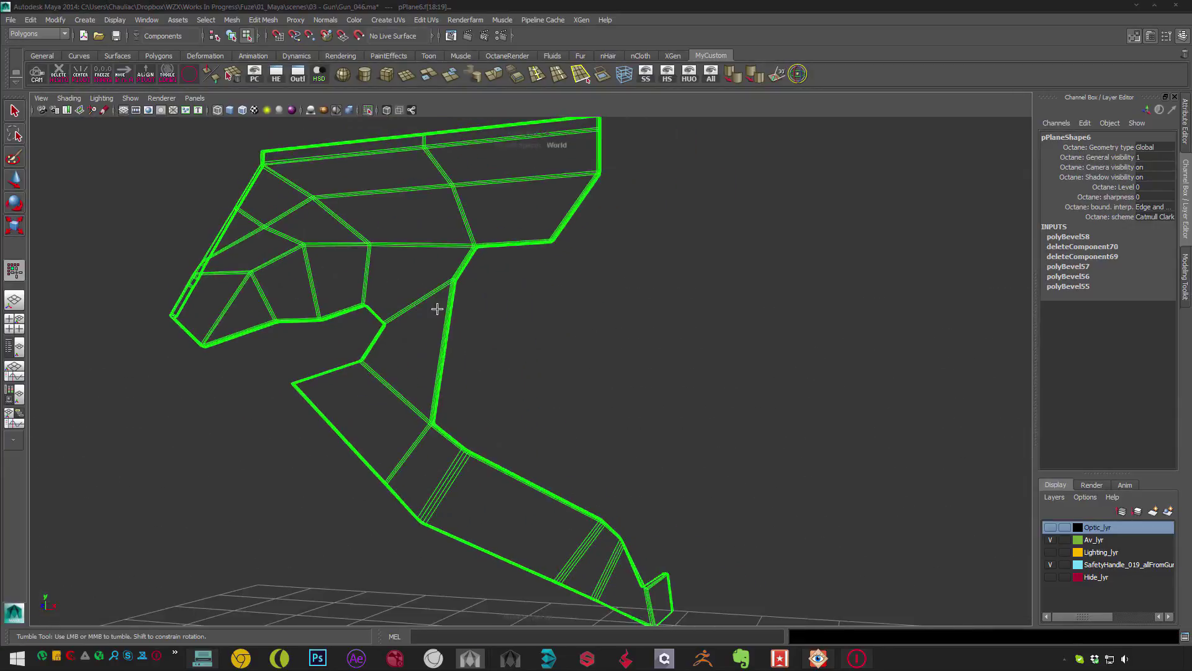
left_click_drag(577, 345, 617, 349, "alt")
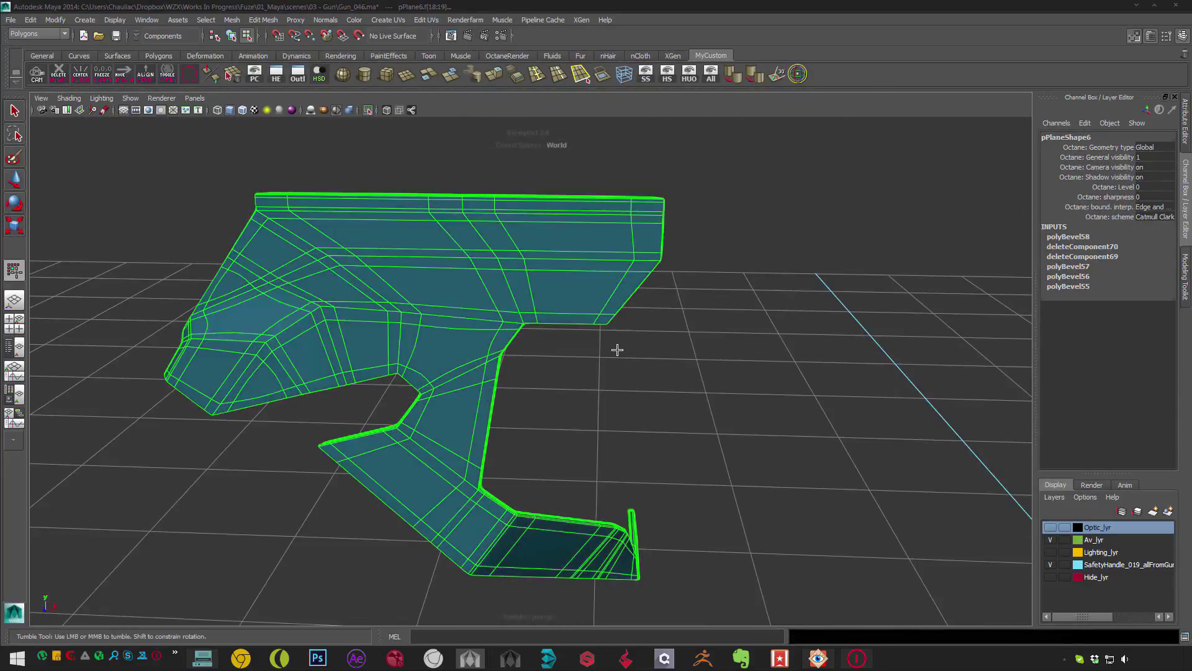
key("Delete")
key("F8")
key("w")
right_click_drag(393, 216, 497, 487)
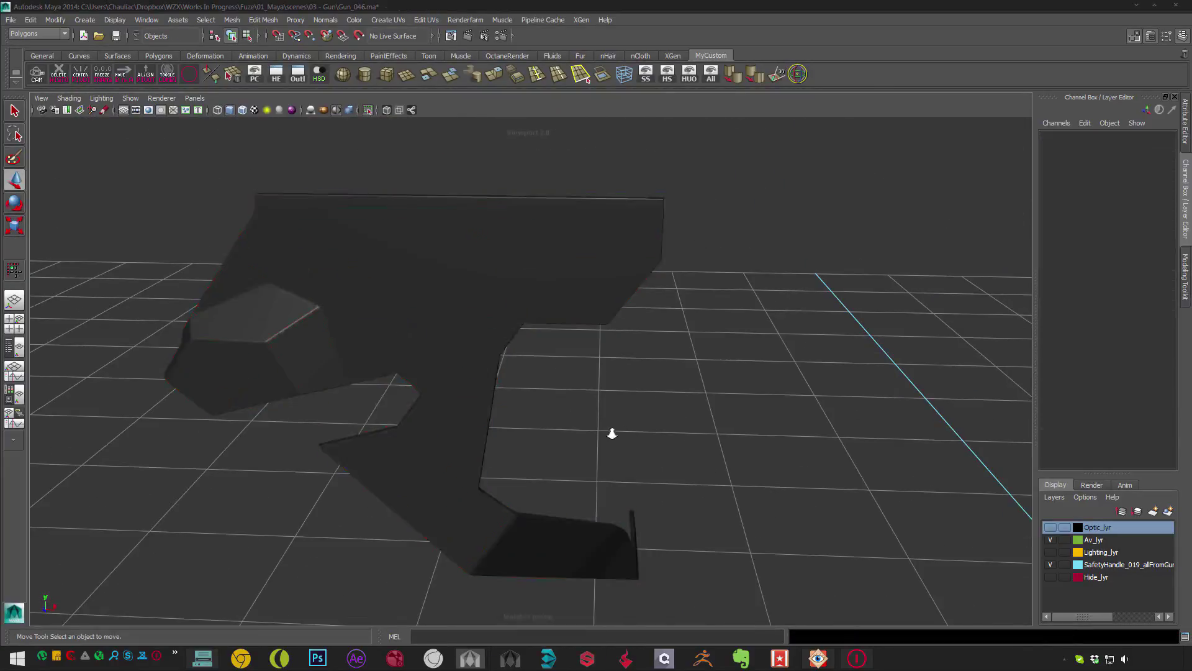
- Remove the faulty rim faces on the underside of the arm, at the bend beside the end tab
left_click_drag(612, 431, 620, 229, "alt")
left_click(585, 244)
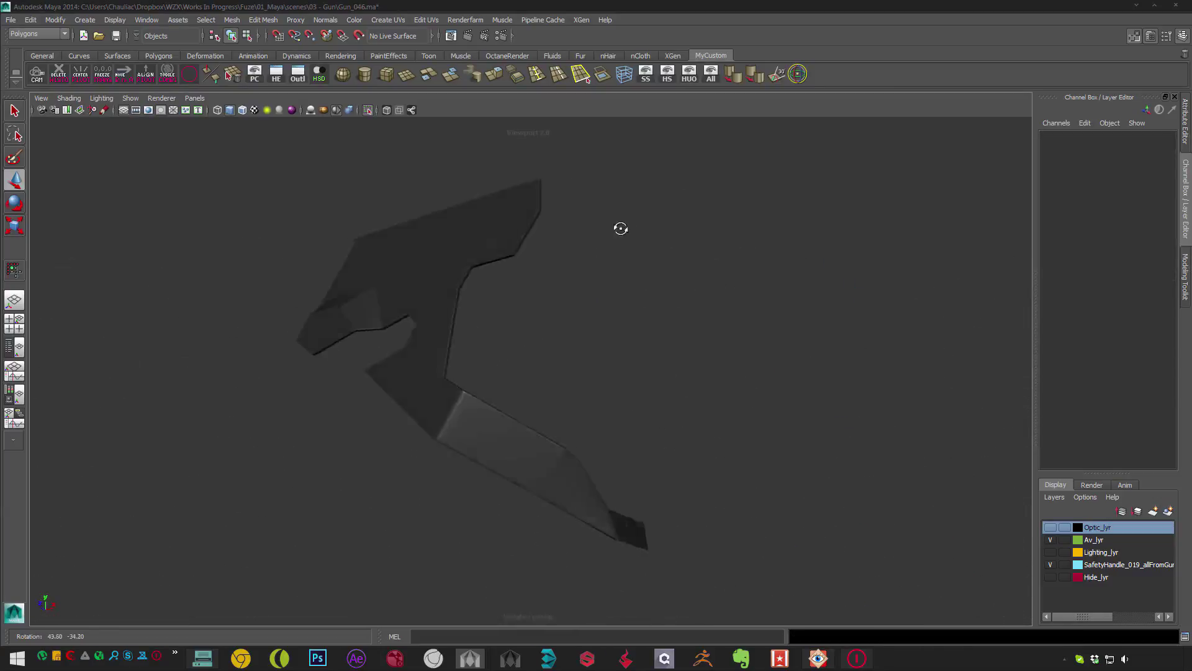
left_click_drag(539, 234, 418, 268, "alt")
left_click(594, 349)
scroll(573, 376, "up", 3)
right_click_drag(418, 268, 505, 306, "alt")
left_click_drag(504, 305, 476, 280, "alt")
right_click_drag(476, 280, 463, 328, "alt")
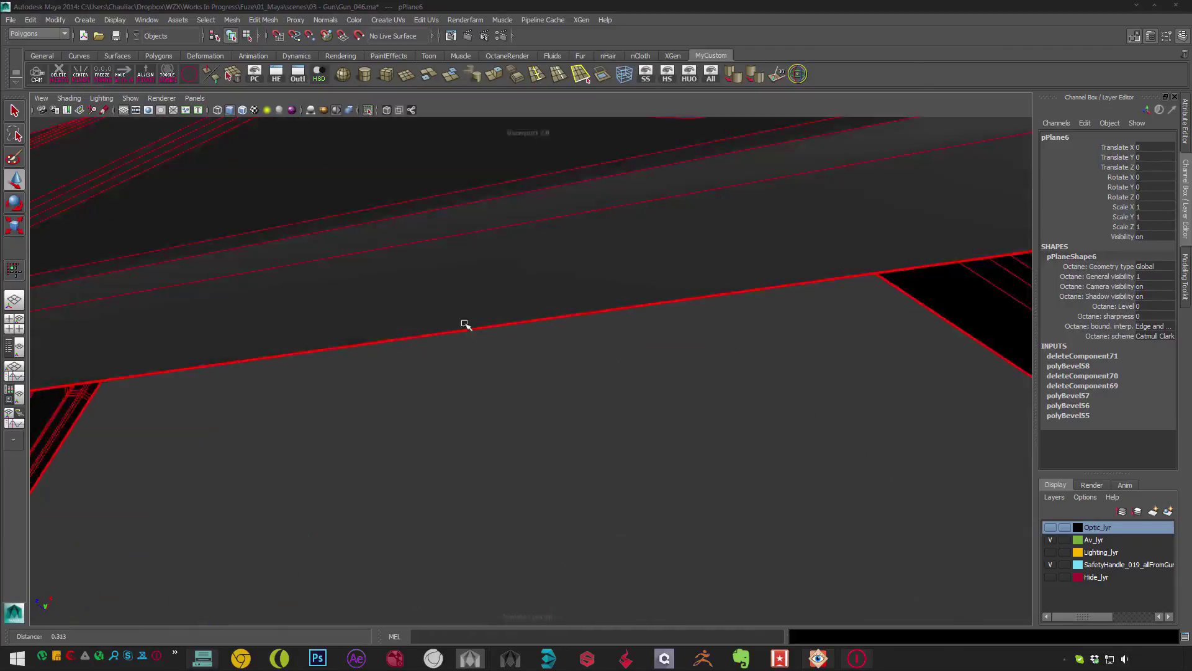
left_click_drag(463, 327, 407, 325, "alt")
right_click_drag(408, 325, 455, 380, "alt")
key("F11")
left_click(510, 380)
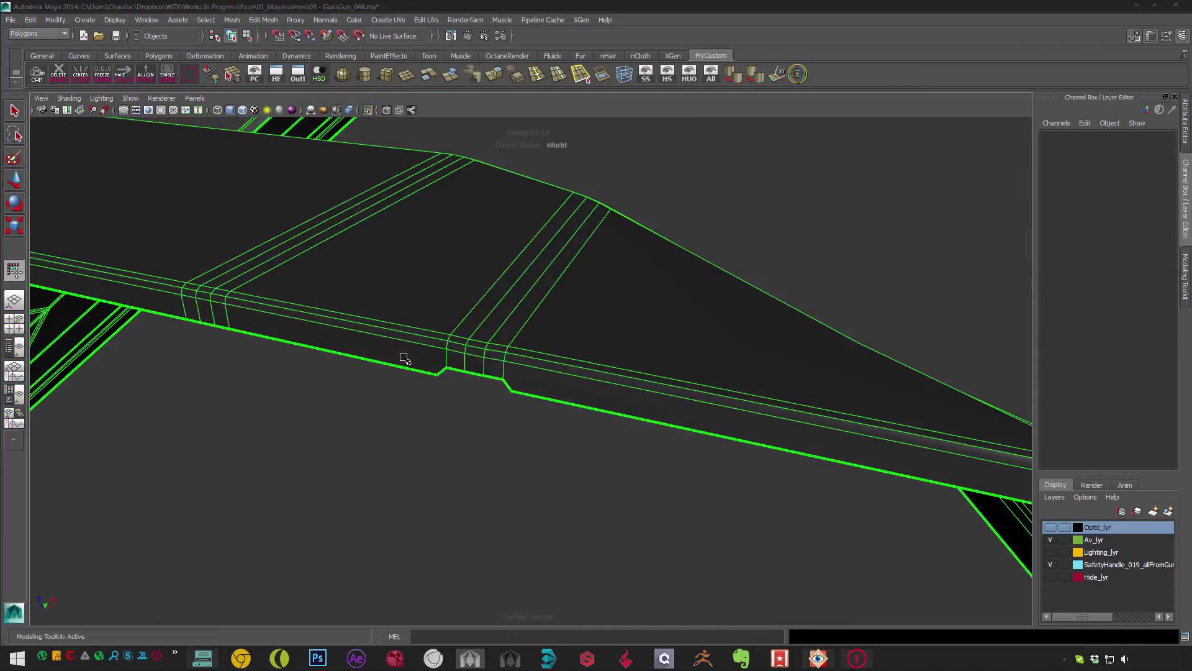
- Delete the extra rim edge at the bend and shift the open border edge by -0.002 in local Y with Transform Component
left_click(485, 380)
right_click_drag(482, 404, 415, 439, "shift")
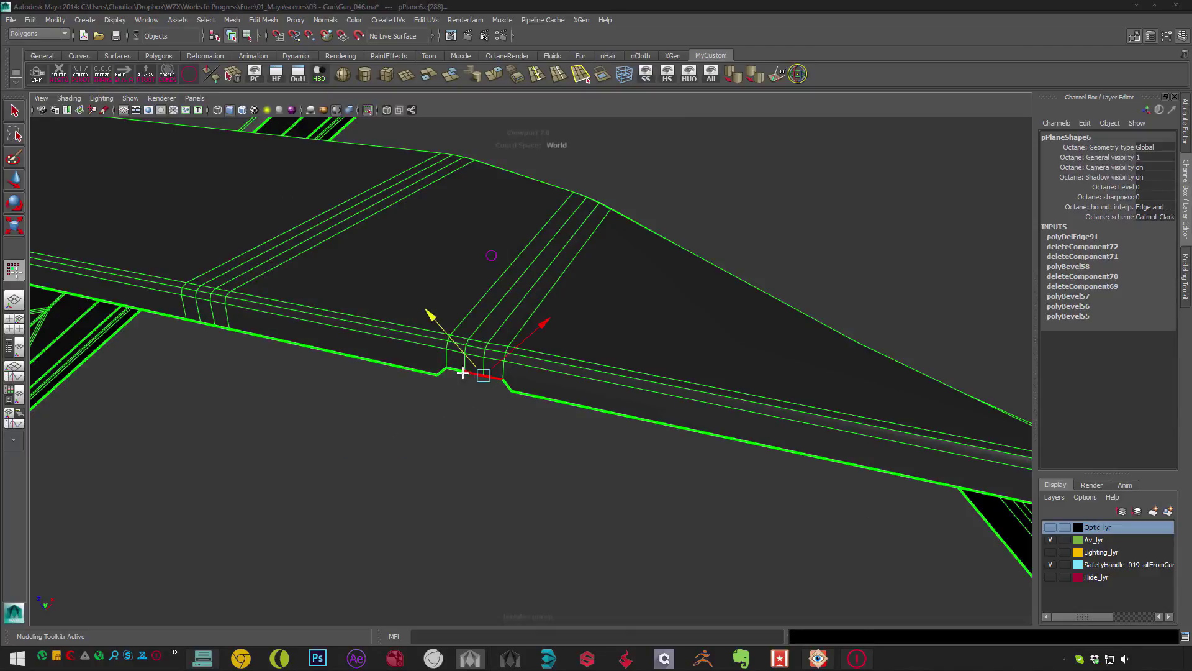
left_click_drag(478, 404, 495, 407, "alt")
right_click_drag(494, 407, 434, 292, "alt")
key("ctrl+shift+t")
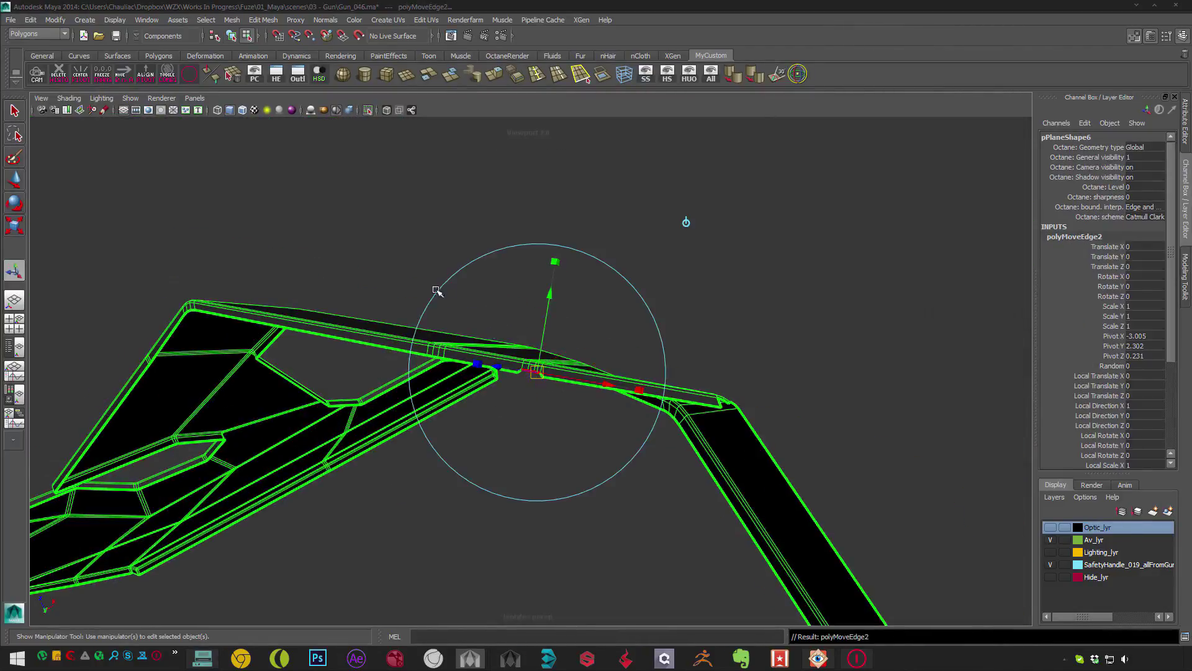
left_click_drag(434, 288, 708, 226, "alt")
left_click_drag(554, 305, 587, 304, "alt")
left_click_drag(611, 421, 583, 378, "alt")
right_click_drag(583, 378, 481, 378, "alt")
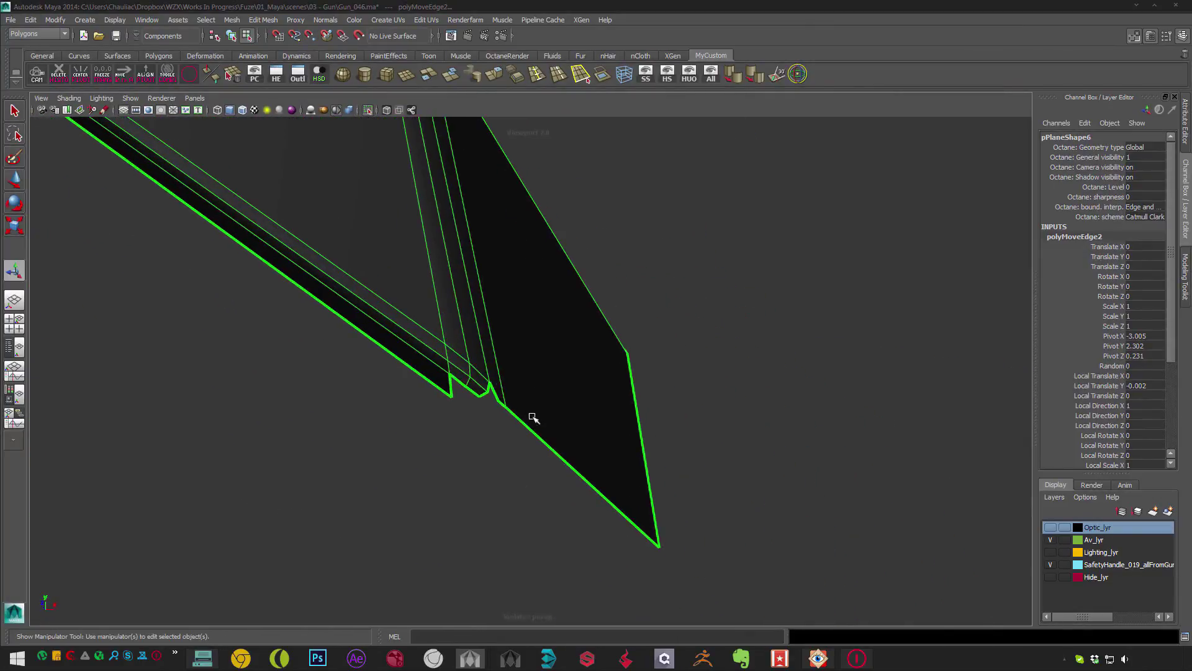
- Extrude the end tab's lower border edge, bevel the resulting corner and delete the surplus faces at the bend
left_click_drag(533, 418, 718, 340, "alt")
left_click(489, 321)
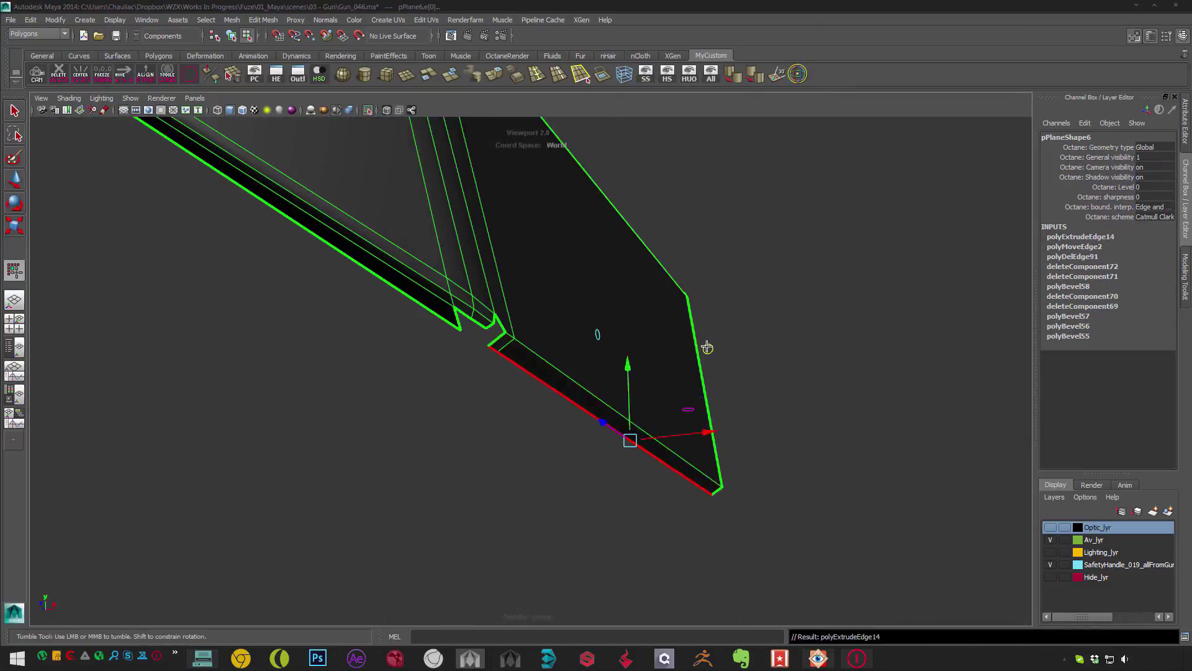
right_click_drag(517, 378, 536, 380, "alt")
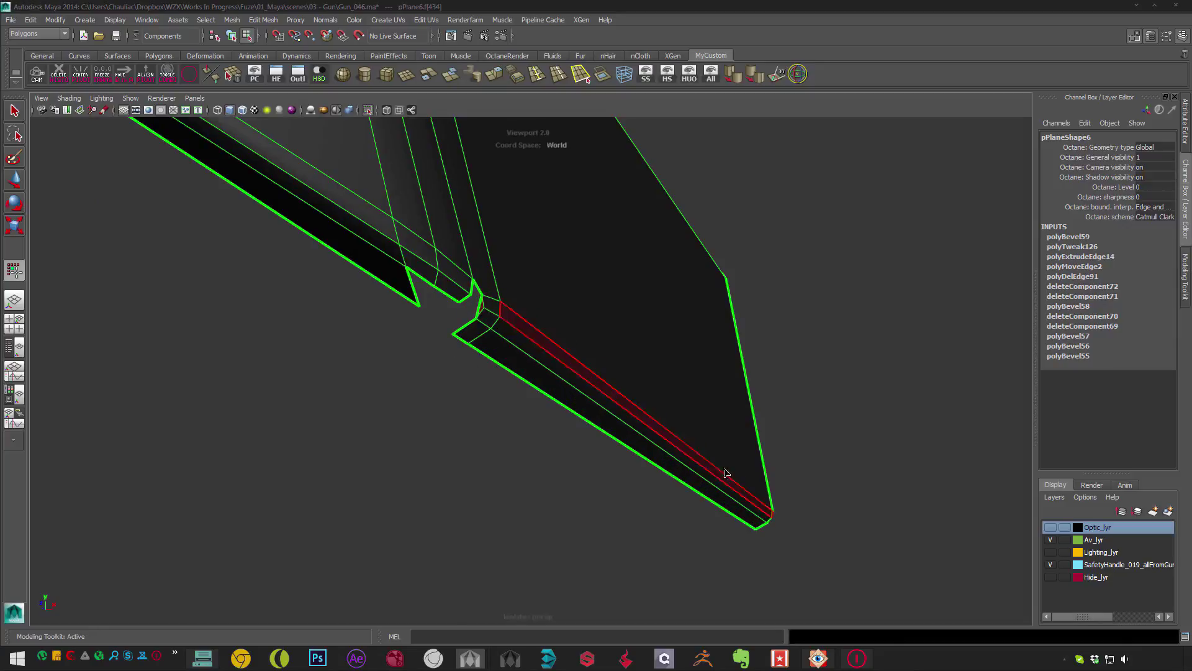
key("Delete")
- Merge the open vertices across the gap at the end-tab bend and extrude the border edges there
middle_click_drag(711, 322, 445, 446, "alt")
key("F9")
right_click_drag(445, 446, 420, 350, "alt")
left_click_drag(420, 349, 538, 346, "alt")
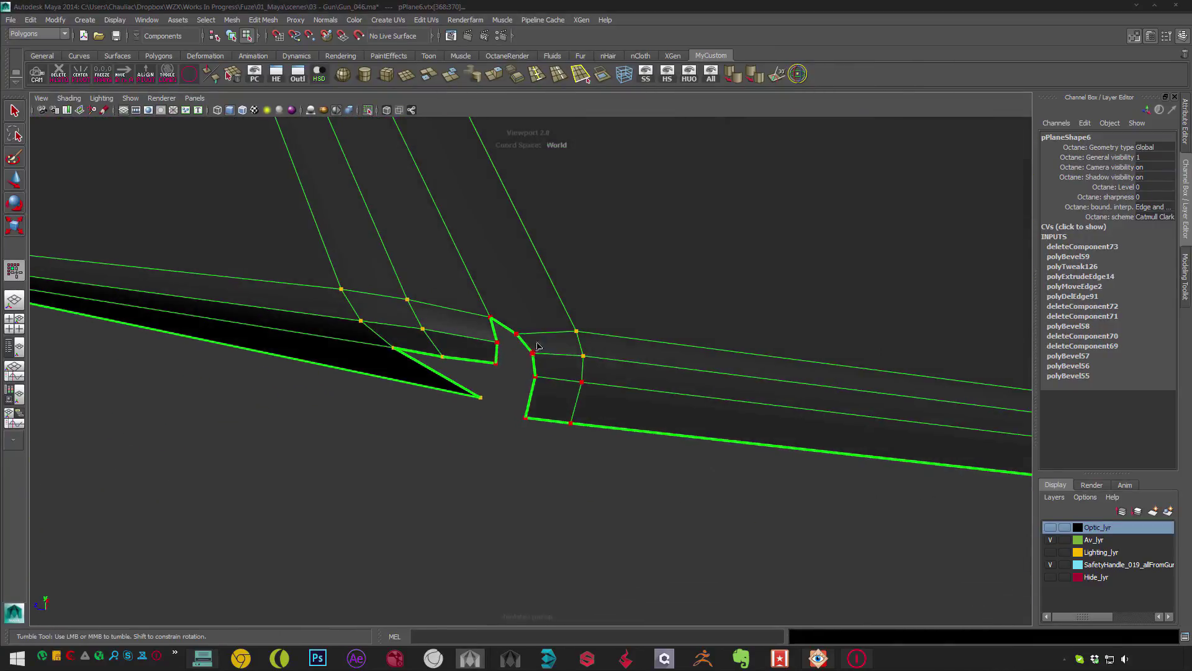
key("ctrl+z")
left_click(577, 442)
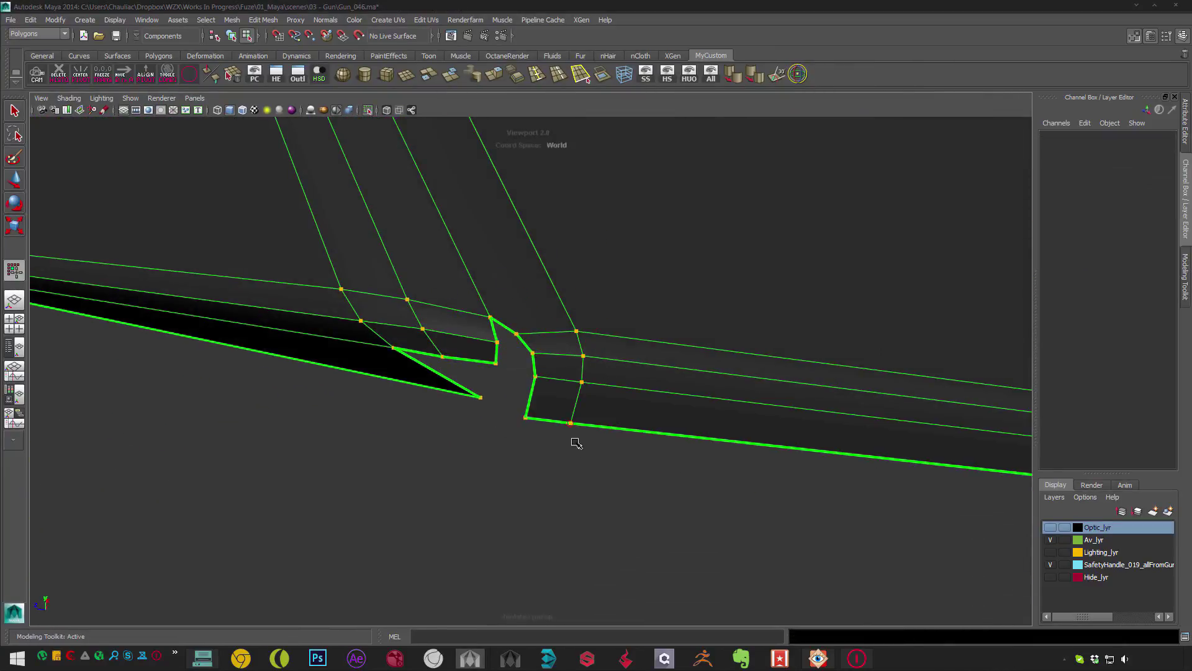
left_click_drag(516, 333, 491, 360)
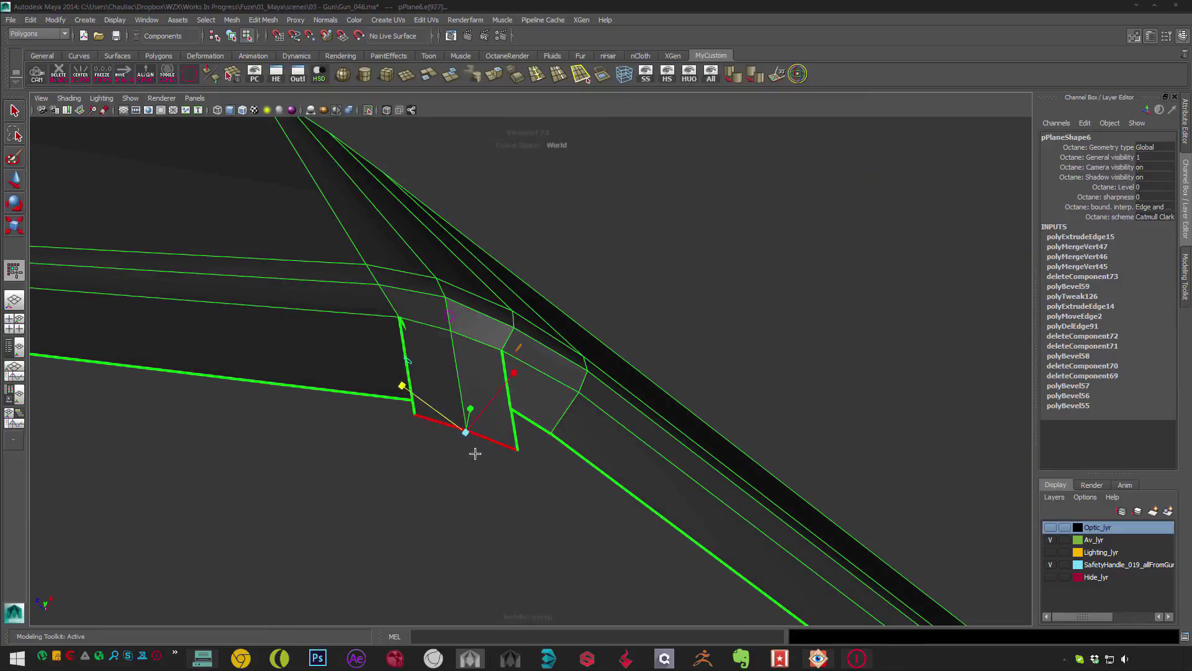
- Delete the leftover edge on the extruded patch and merge its open vertices into the neighbouring rim border
left_click_drag(483, 463, 475, 329, "alt")
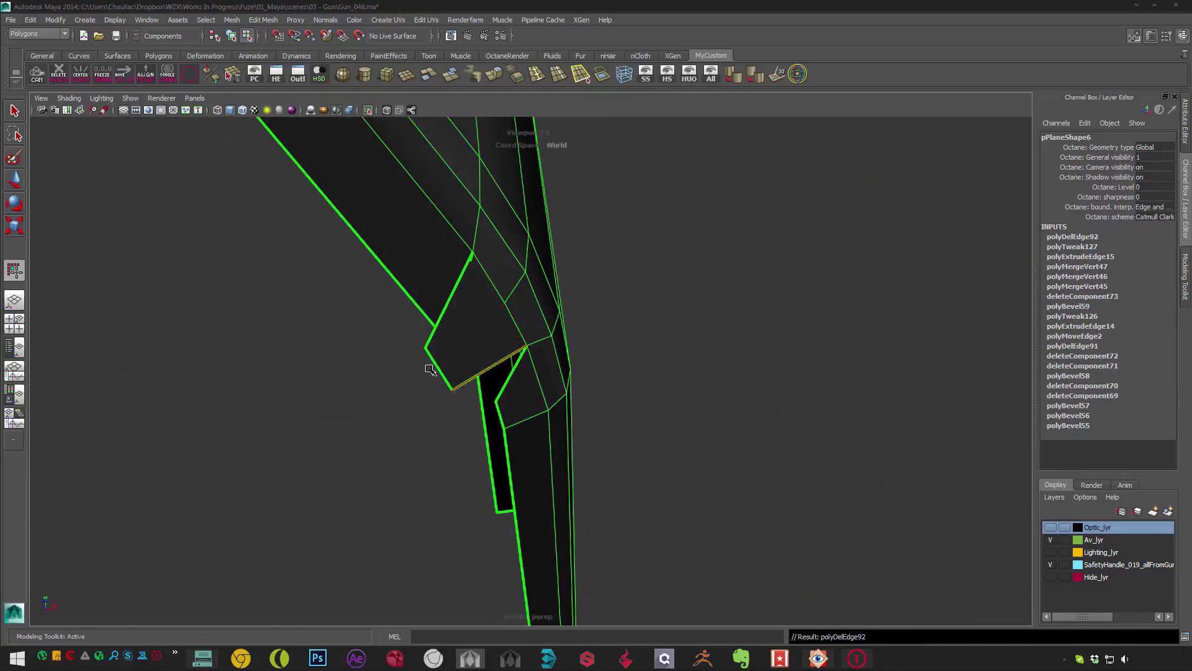
left_click_drag(431, 369, 426, 369, "alt")
left_click(426, 369)
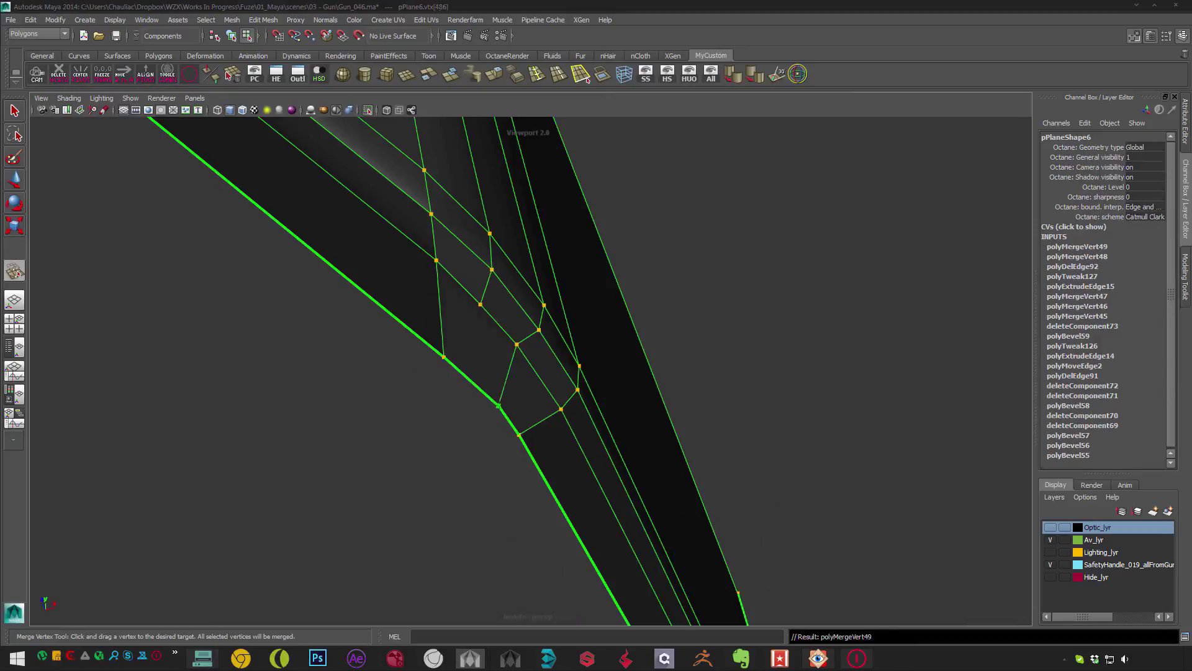
key("F8")
- Split the rim face at the end-tab bend with a new edge and return to object mode
left_click_drag(535, 415, 460, 418, "alt")
left_click(505, 391)
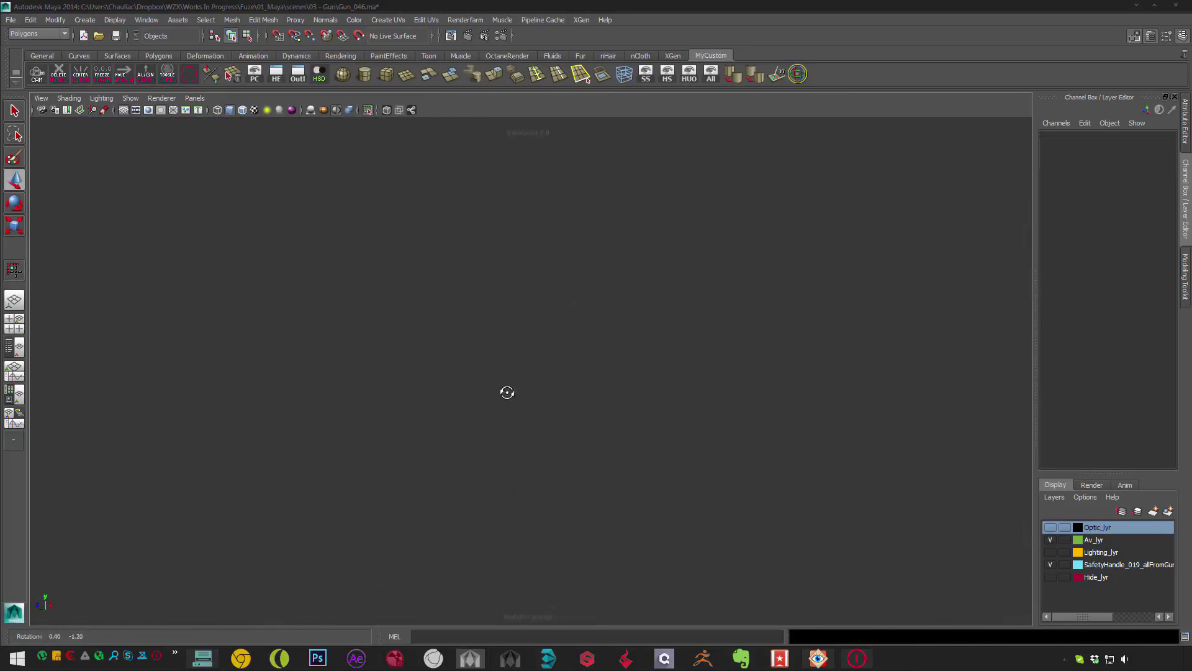
right_click_drag(505, 392, 464, 364, "alt")
middle_click_drag(463, 364, 541, 348, "alt")
left_click(599, 360)
key("F10")
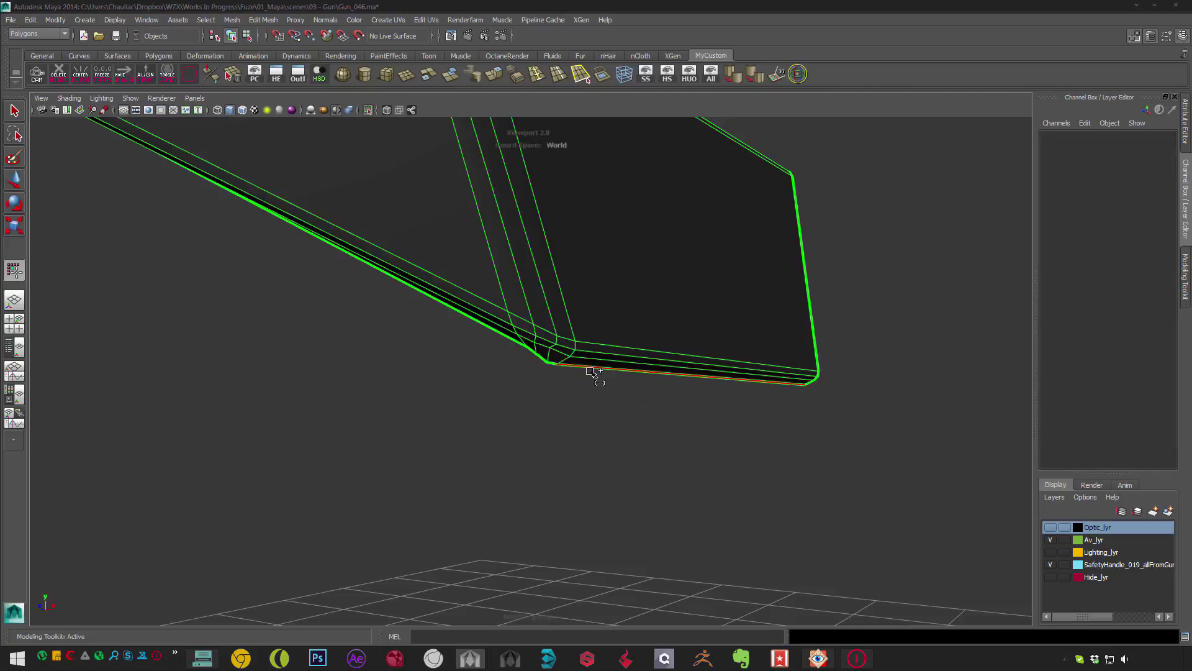
left_click(596, 373)
left_click_drag(596, 373, 549, 373, "alt")
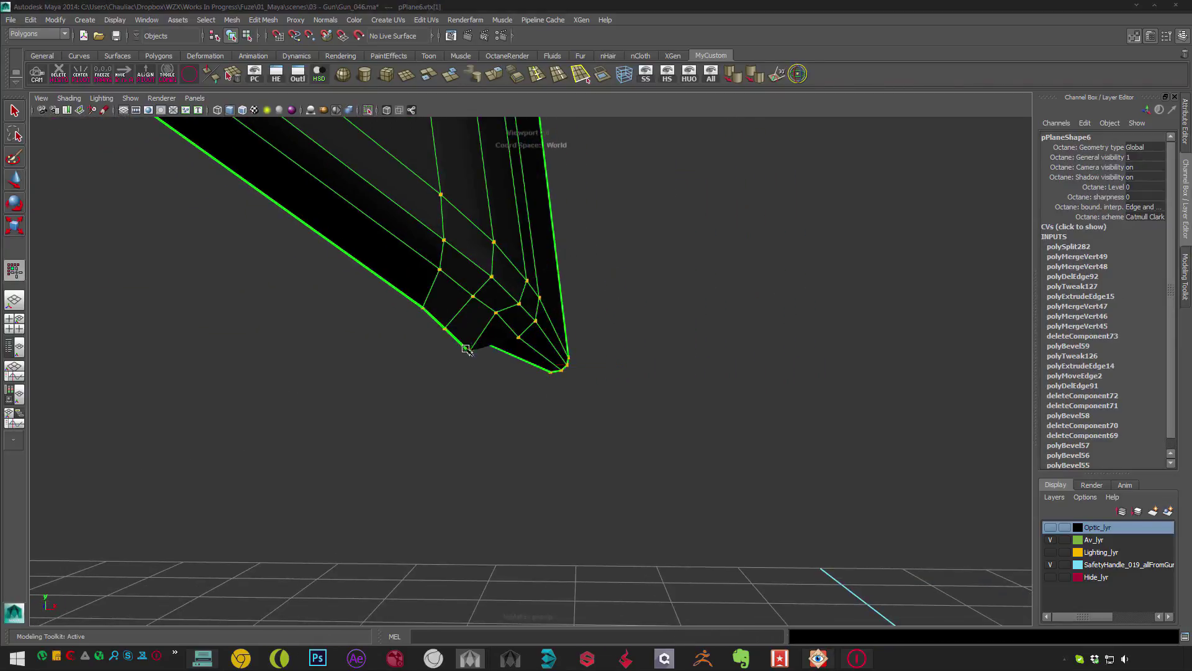
key("F8")
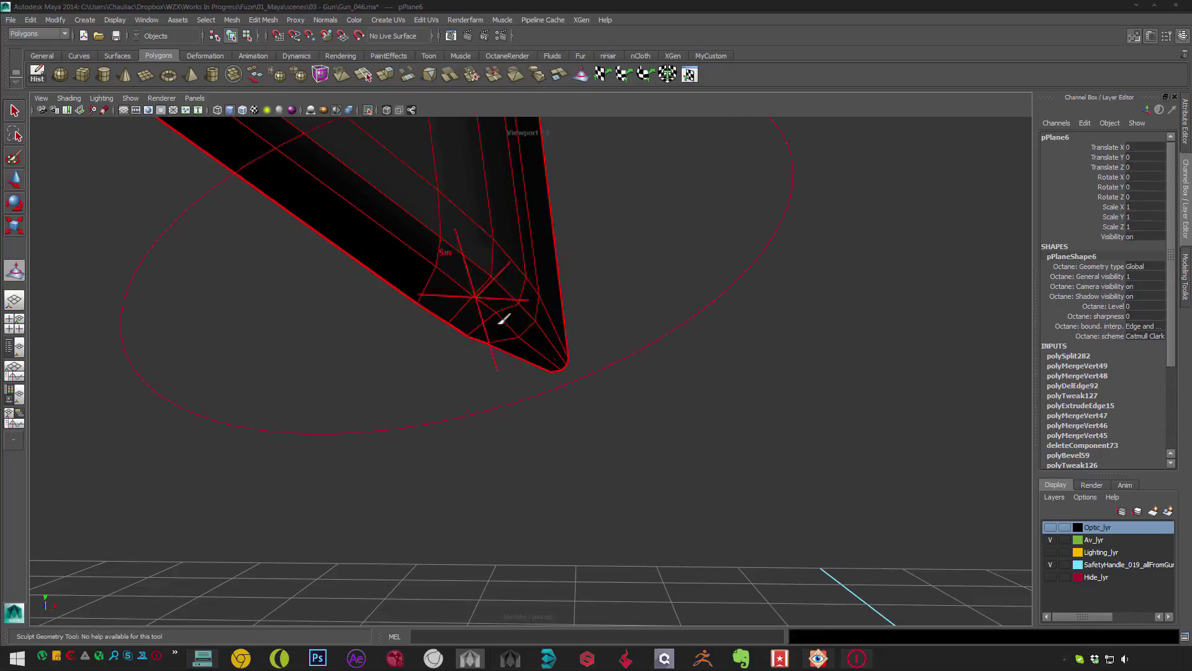
- Reposition the individual rim vertices at the bend beside the end tab to smooth the corner's profile
left_click_drag(504, 319, 355, 410, "alt")
left_click_drag(480, 309, 309, 285, "alt")
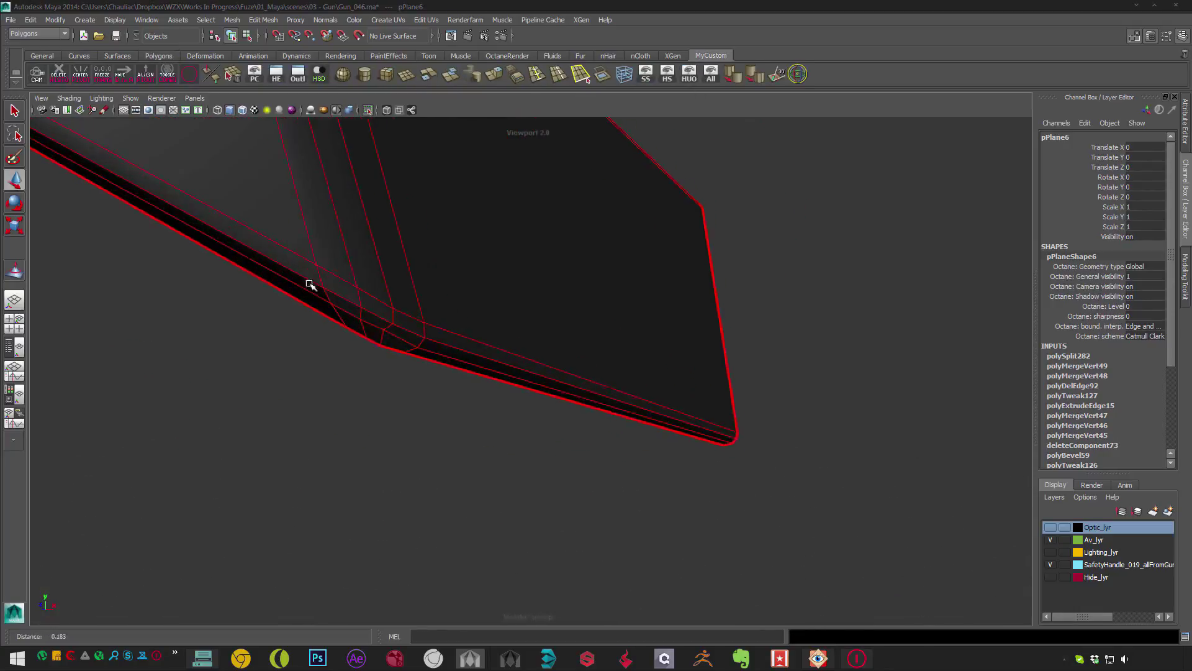
key("F9")
left_click(356, 336)
left_click_drag(371, 371, 524, 385, "alt")
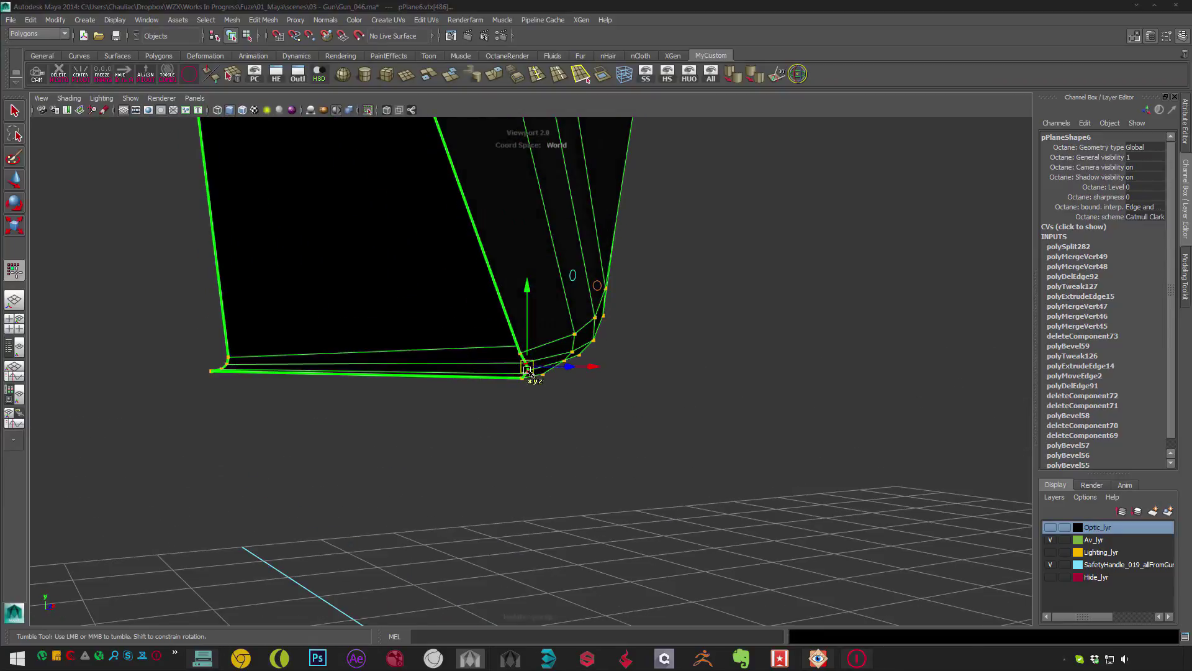
left_click(529, 371)
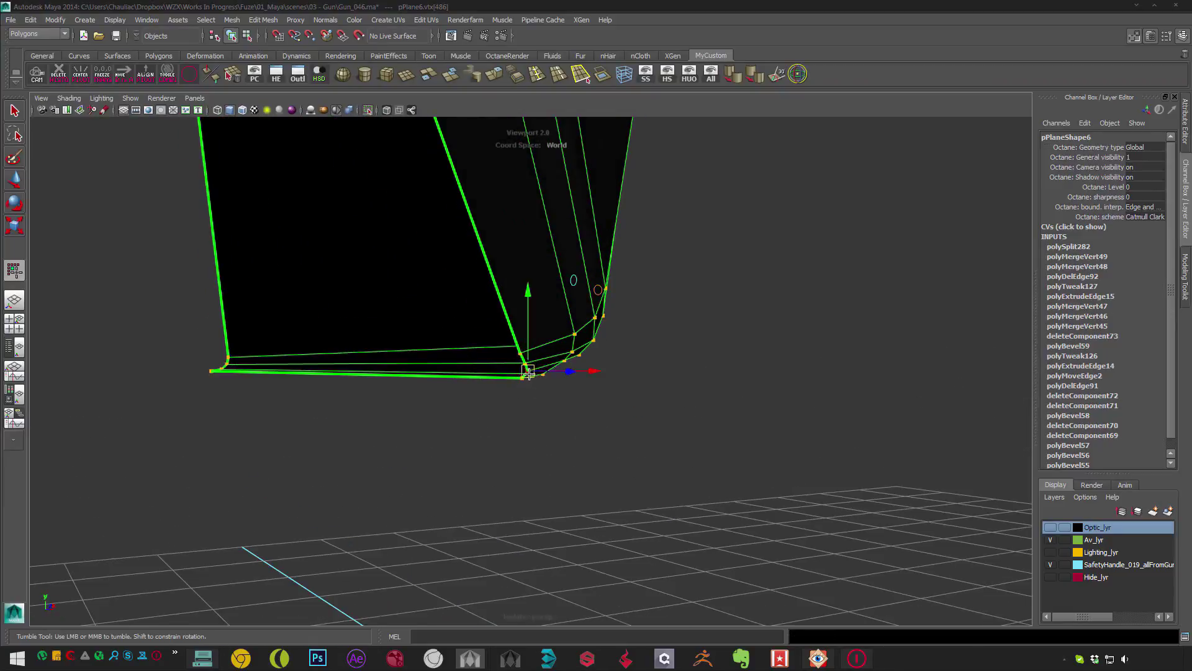
key("F8")
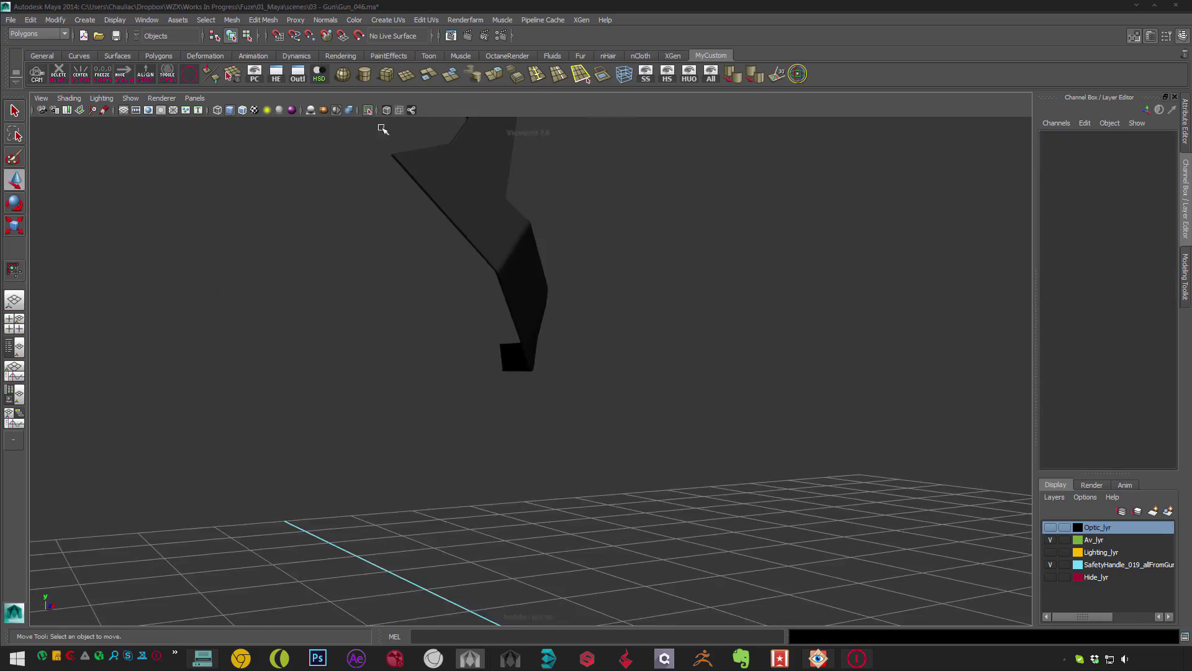
- Show the whole gun again and examine how the plate's end tab sits against the surrounding body panel
key("ctrl+1")
scroll(348, 234, "up", 5)
left_click_drag(423, 280, 597, 466, "alt")
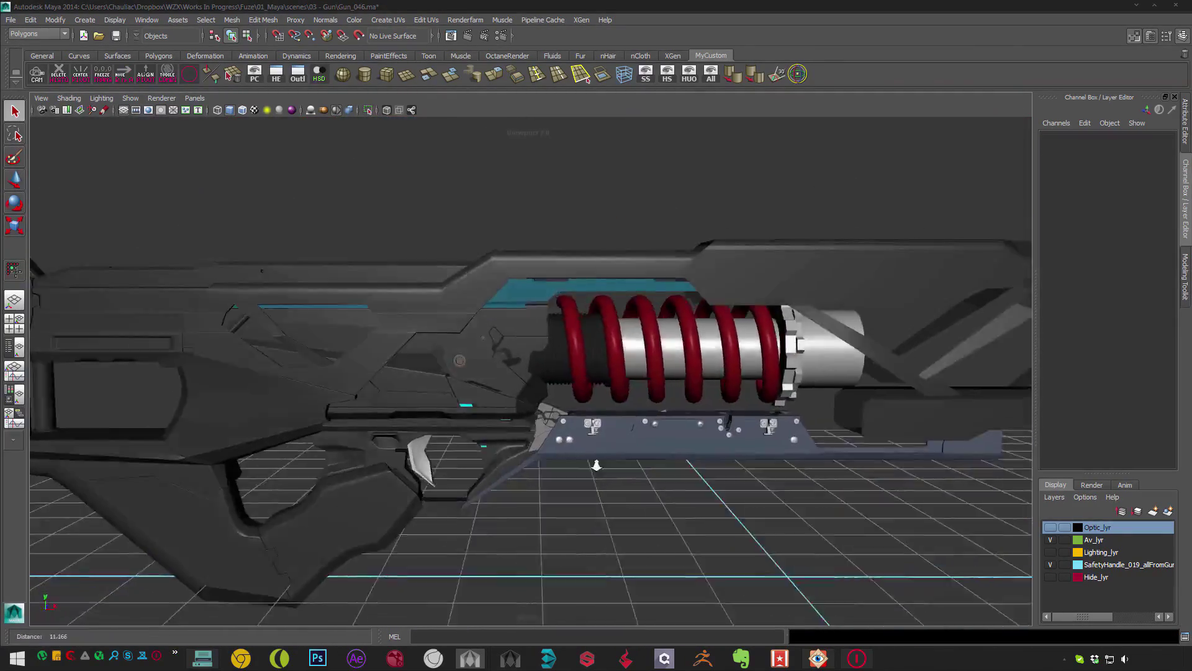
scroll(412, 319, "up", 5)
left_click_drag(385, 316, 412, 337)
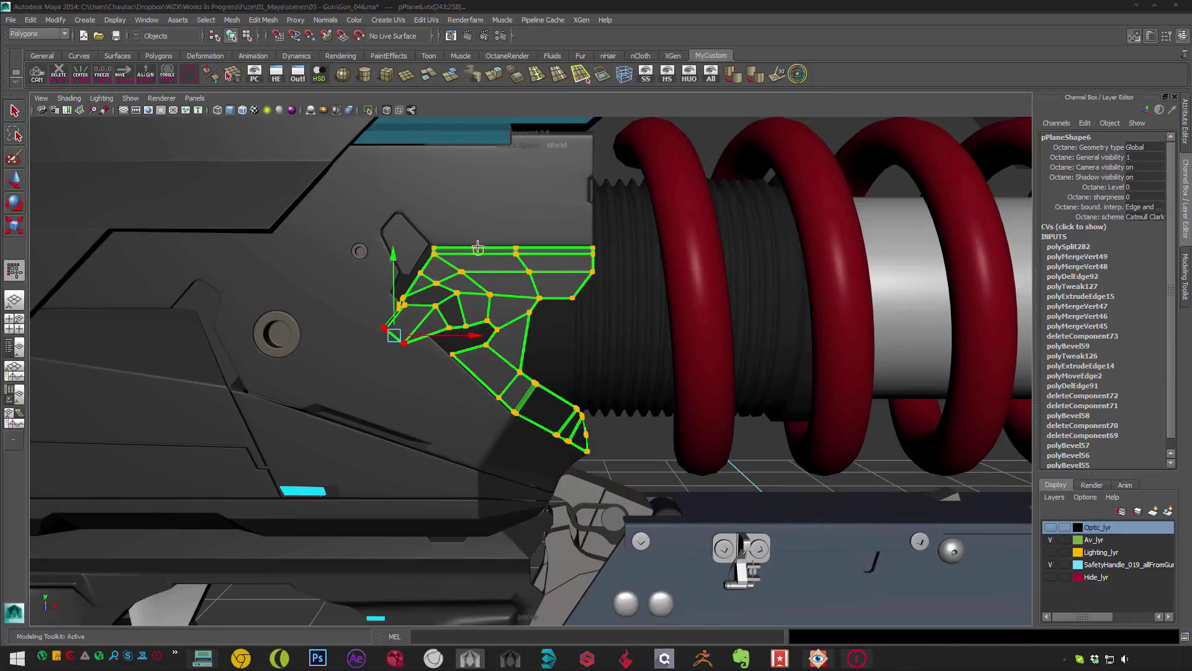
left_click(621, 439)
scroll(621, 439, "down", 5)
scroll(513, 364, "up", 8)
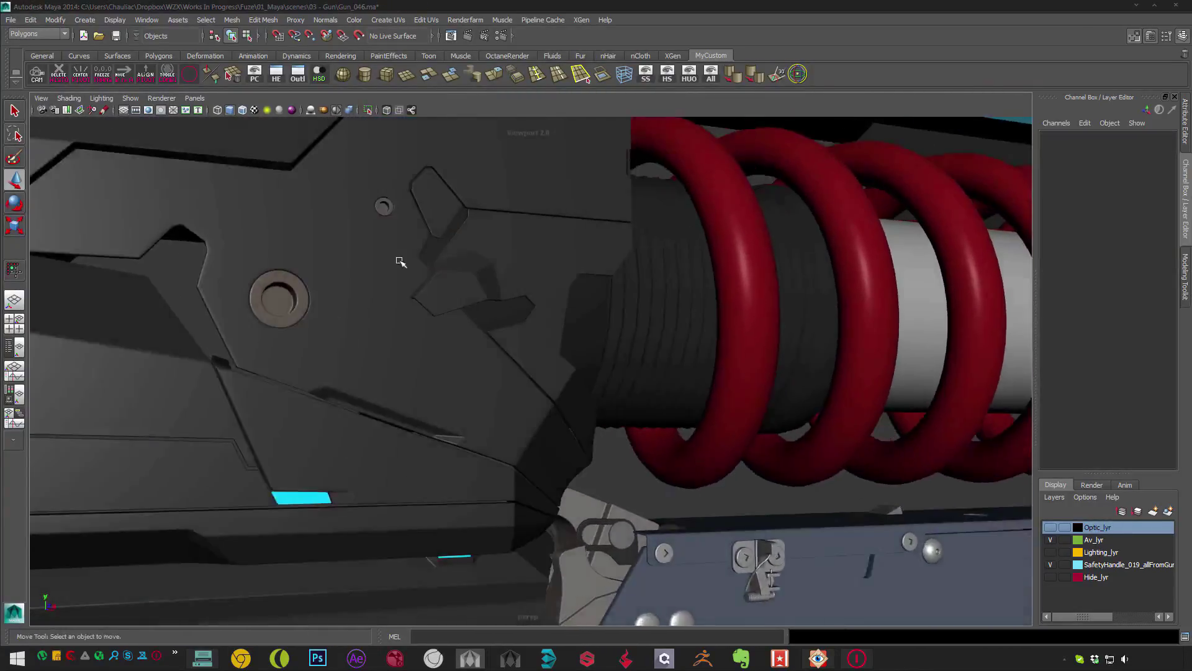
- Extend the end tab's tip vertices outward over the body panel and delete the diagonal edge crossing the tab
key("ctrl+z")
scroll(490, 370, "up", 4)
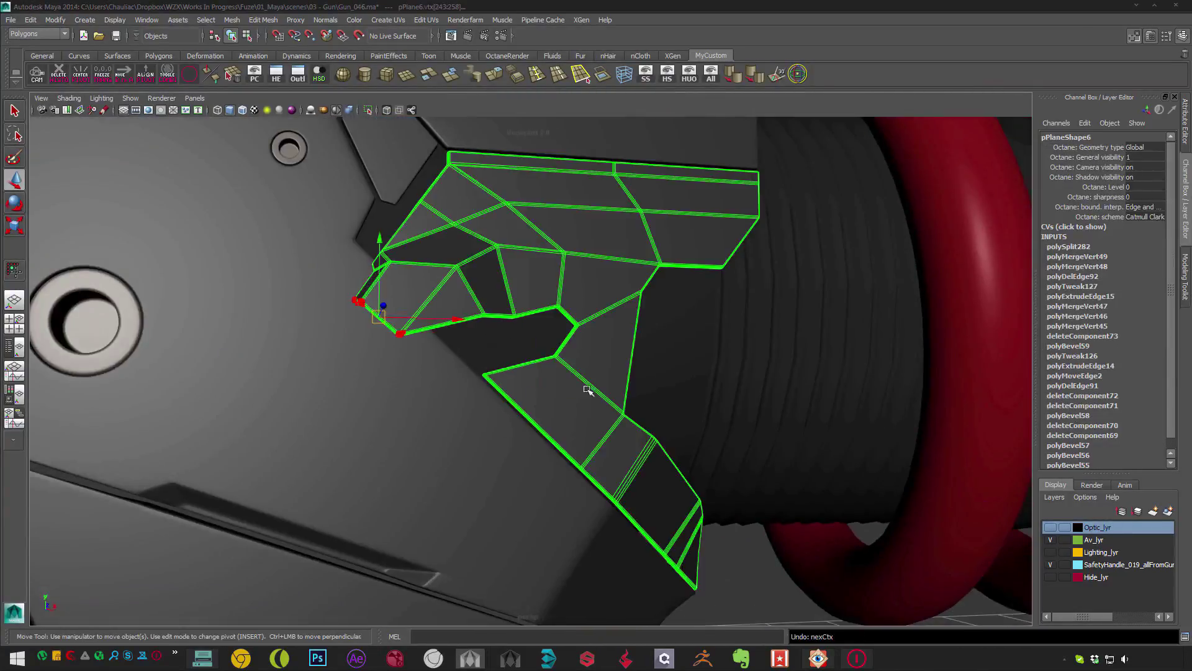
key("F8")
scroll(586, 389, "down", 4)
scroll(527, 416, "up", 8)
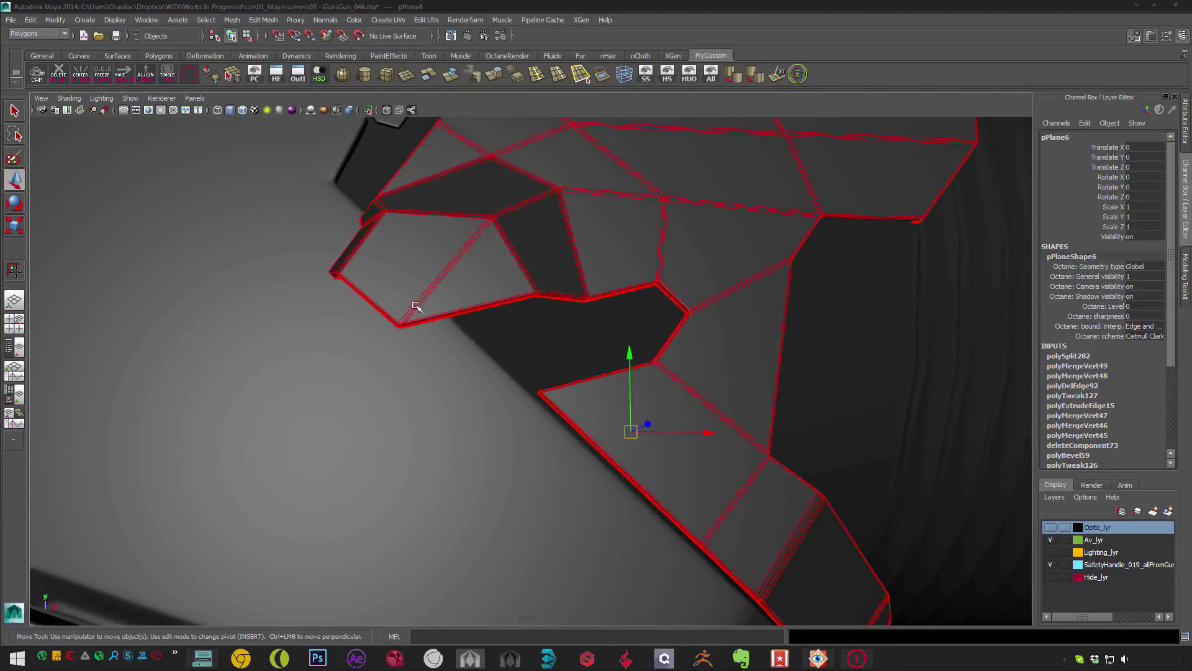
right_click_drag(440, 274, 456, 247)
scroll(457, 288, "down", 8)
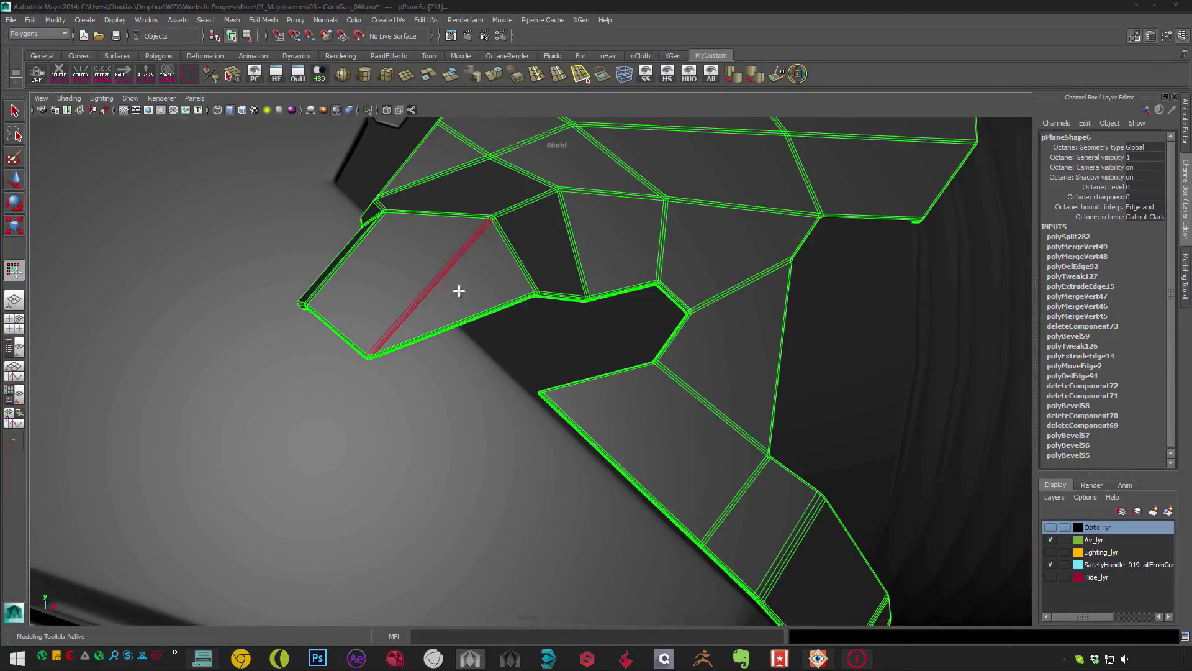
key("F8")
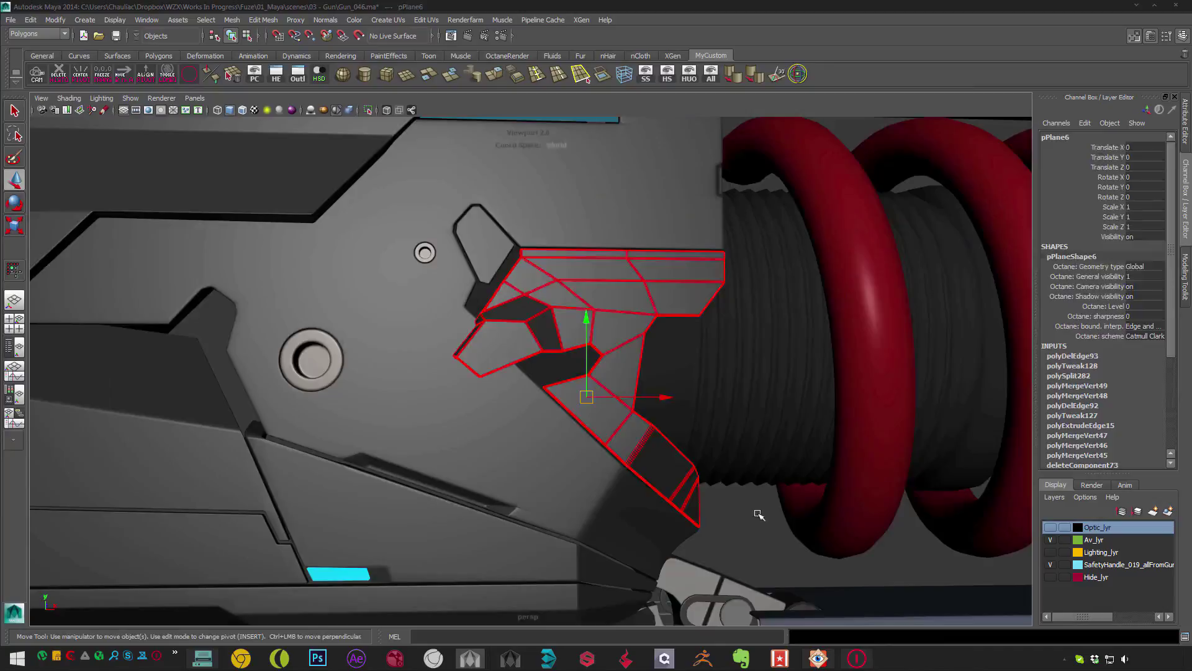
- Delete the redundant edges running across the plate's upper faces
left_click(759, 515)
left_click_drag(759, 514, 592, 323, "alt")
left_click(612, 309)
key("F10")
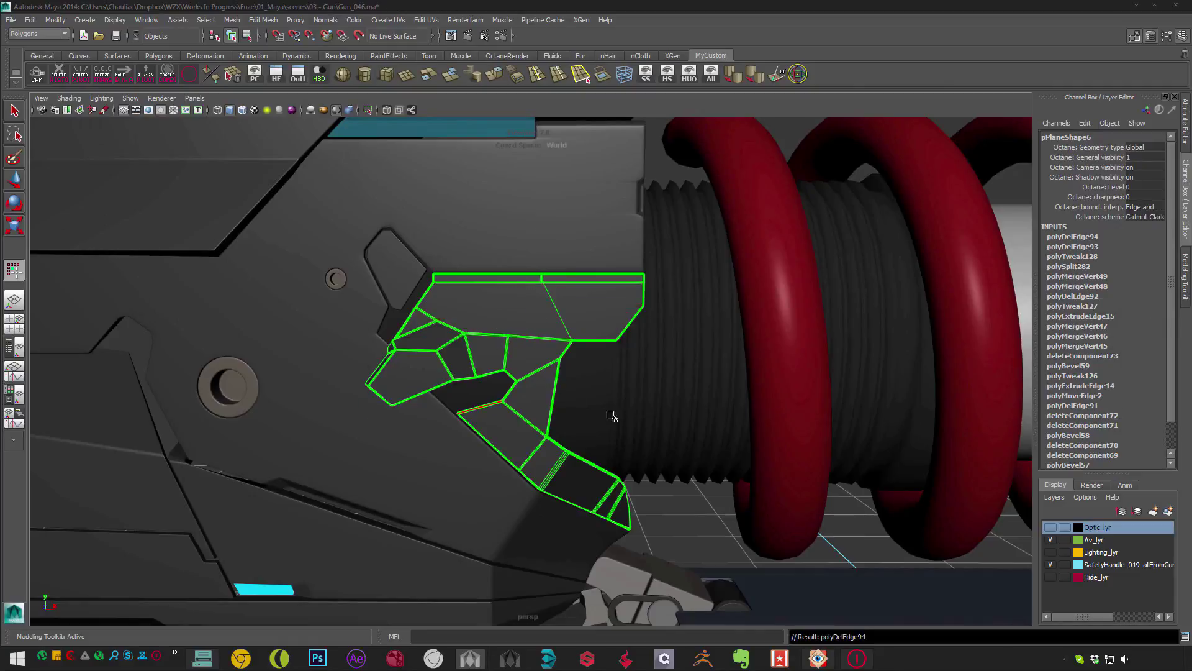
- Delete the leftover edge across the plate's narrow middle section and select the vertex at the inner notch
left_click_drag(611, 416, 563, 396, "alt")
left_click(621, 419)
key("w")
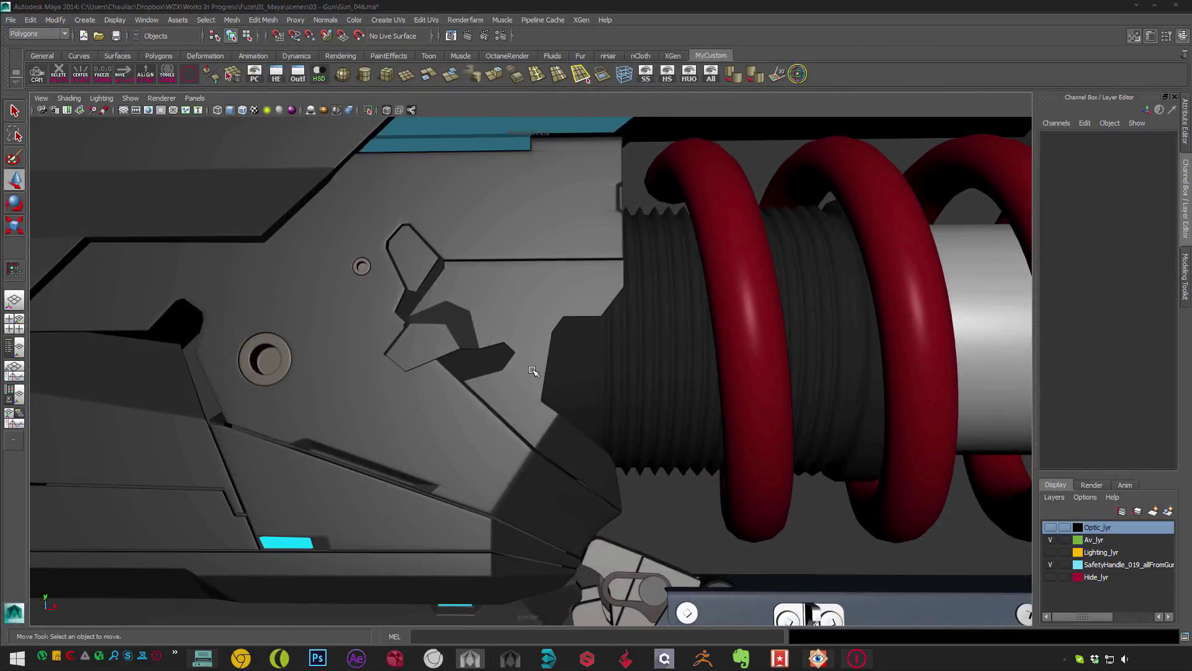
left_click(534, 371)
scroll(612, 439, "up", 3)
key("F9")
left_click(503, 337)
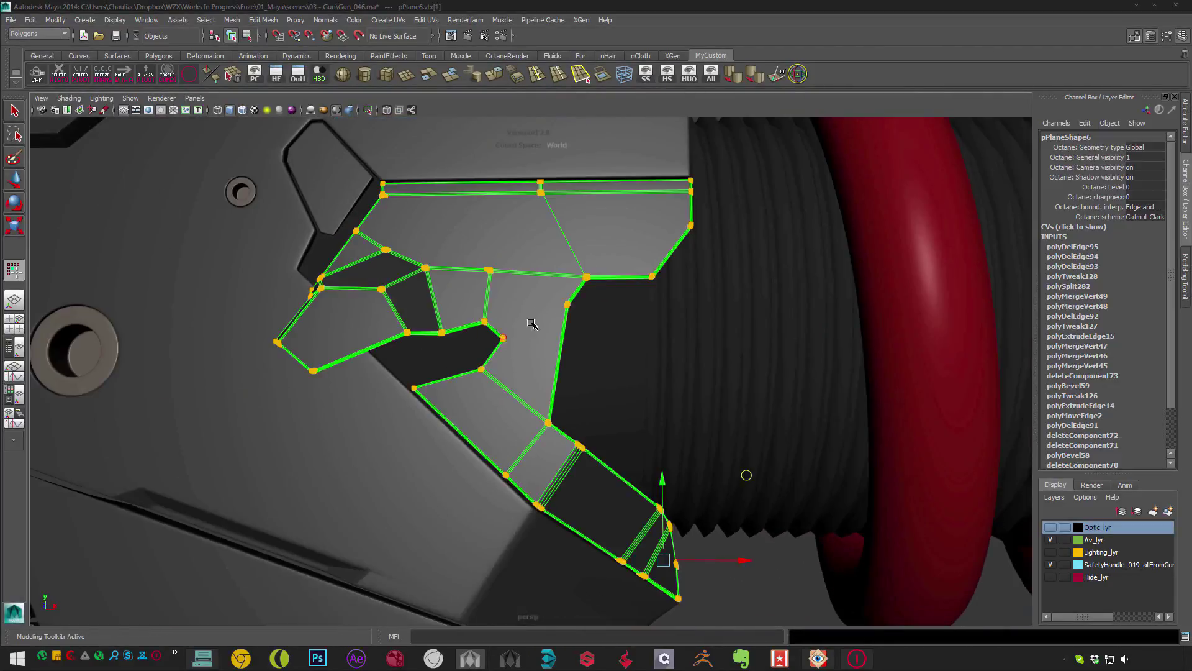
left_click(553, 307)
- Reposition the corner vertices along the blue trim strip's upper profile so the recess steps become slanted
left_click_drag(692, 506, 547, 334, "alt")
scroll(505, 289, "up", 3)
left_click(502, 311)
left_click(464, 304)
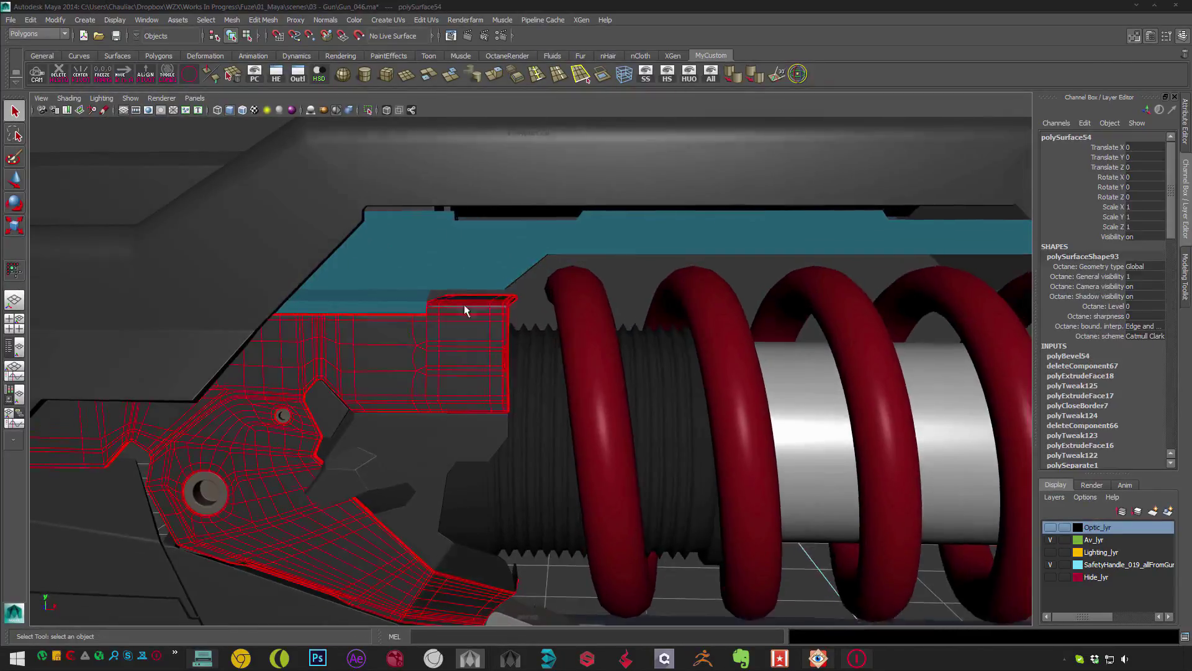
left_click_drag(464, 304, 434, 304, "alt")
left_click(495, 279)
key("F8")
left_click(418, 298)
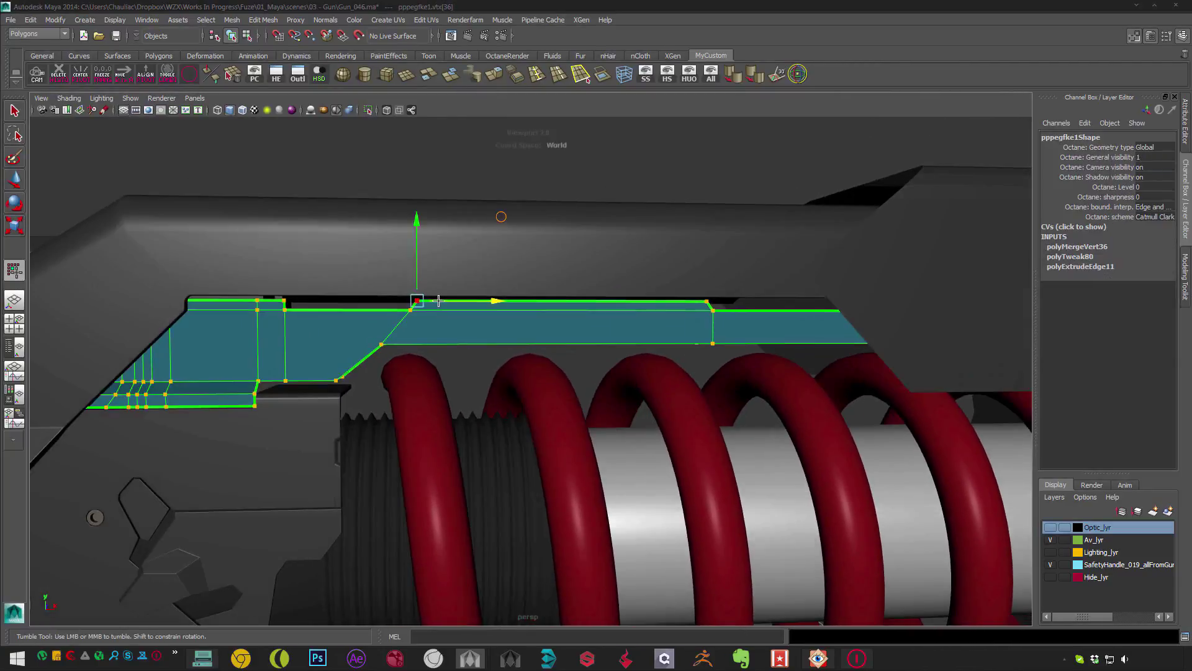
middle_click_drag(300, 295, 409, 308, "alt")
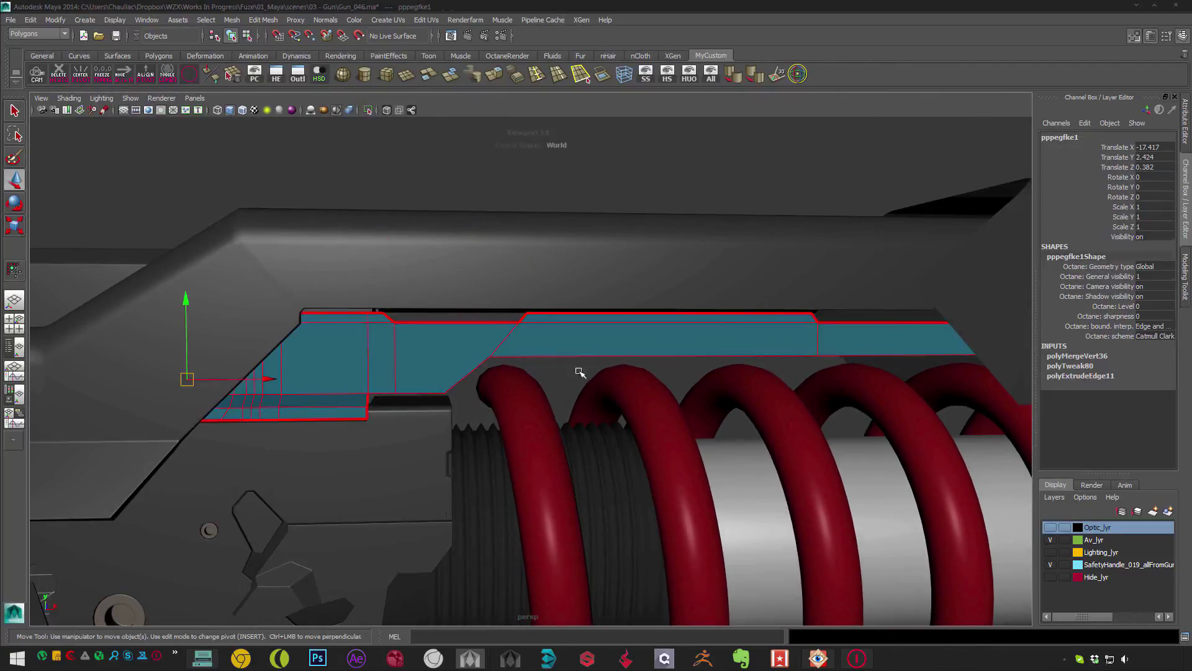
- Isolate the blue trim strip and delete the surplus vertical edges clustered near its slanted bend
left_click_drag(580, 372, 434, 313, "alt")
left_click(368, 110)
left_click_drag(292, 248, 251, 241, "alt")
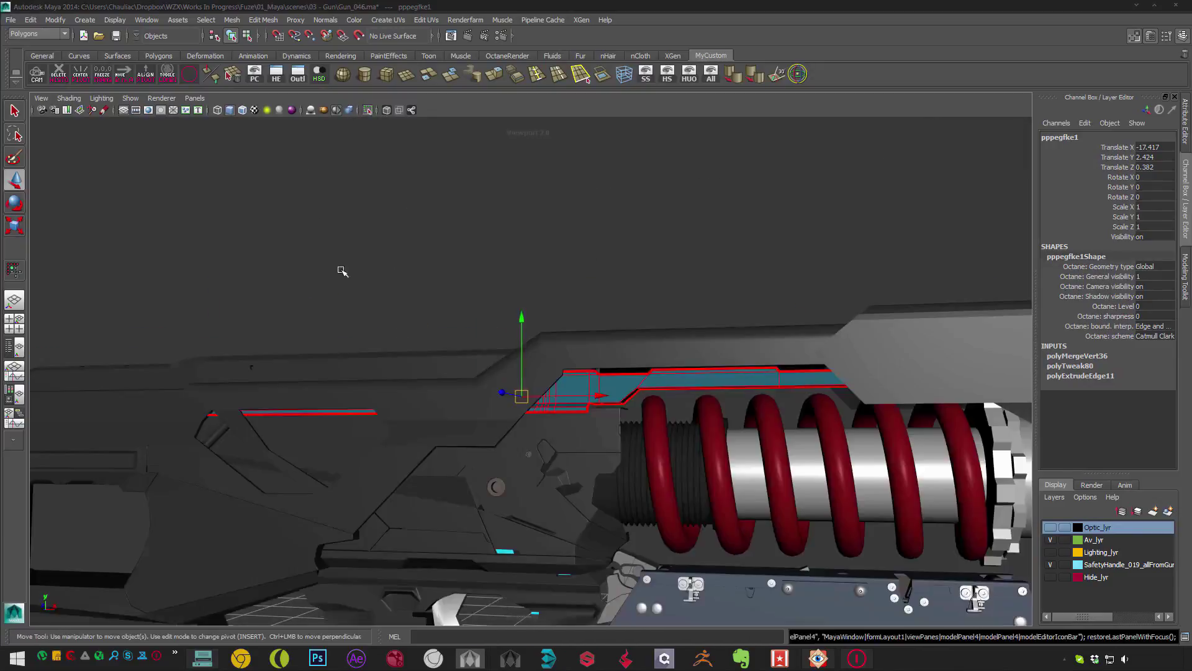
left_click_drag(526, 288, 378, 389, "alt")
key("F9")
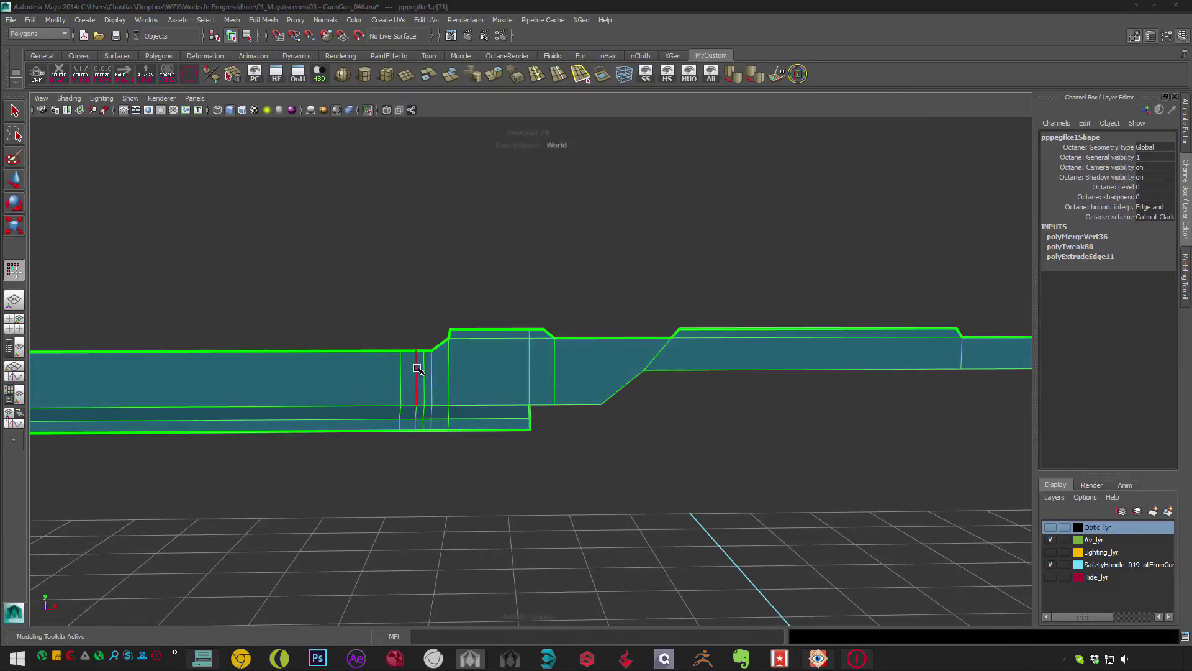
left_click_drag(408, 277, 434, 306, "alt")
key("F8")
key("w")
- Adjust the inner border edges of the trim strip's underside and return to object mode with the strip framed
key("F10")
left_click(509, 353)
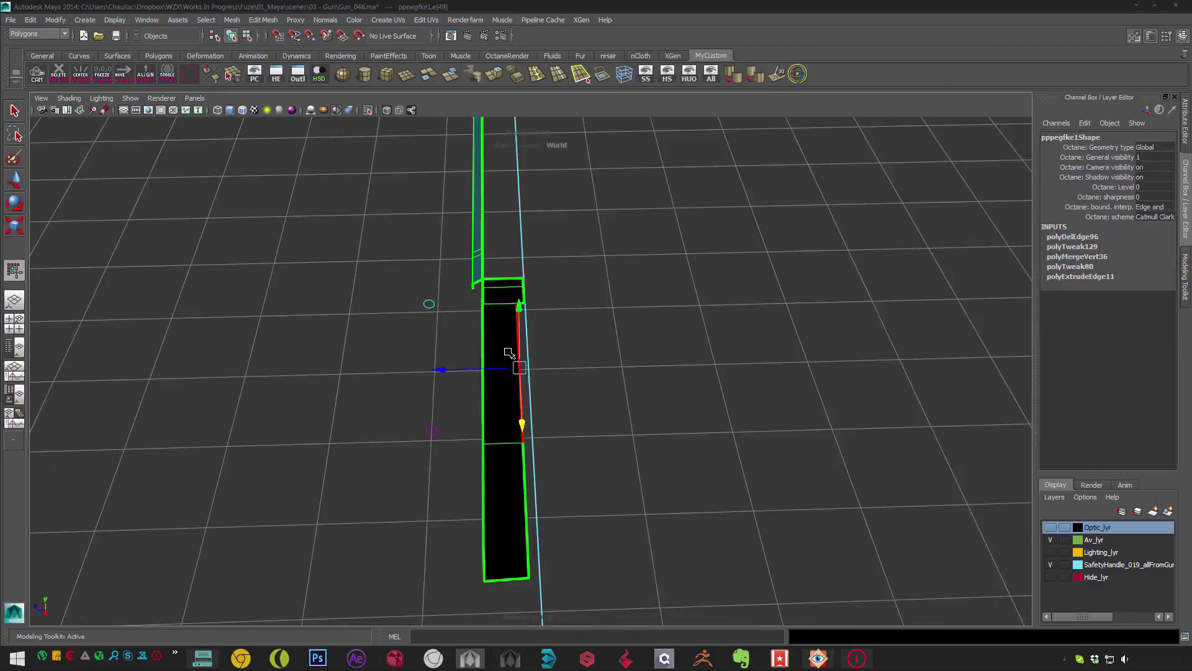
middle_click_drag(512, 408, 463, 346, "alt")
key("F8")
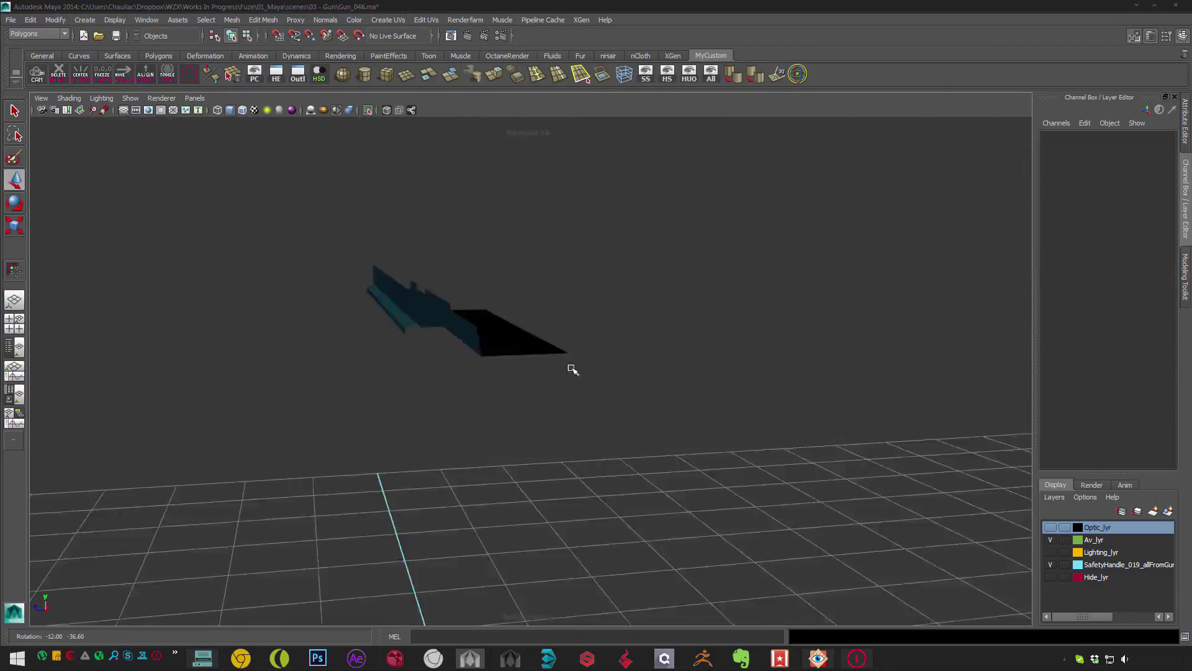
left_click(572, 367)
key("f")
left_click_drag(435, 217, 465, 362, "alt")
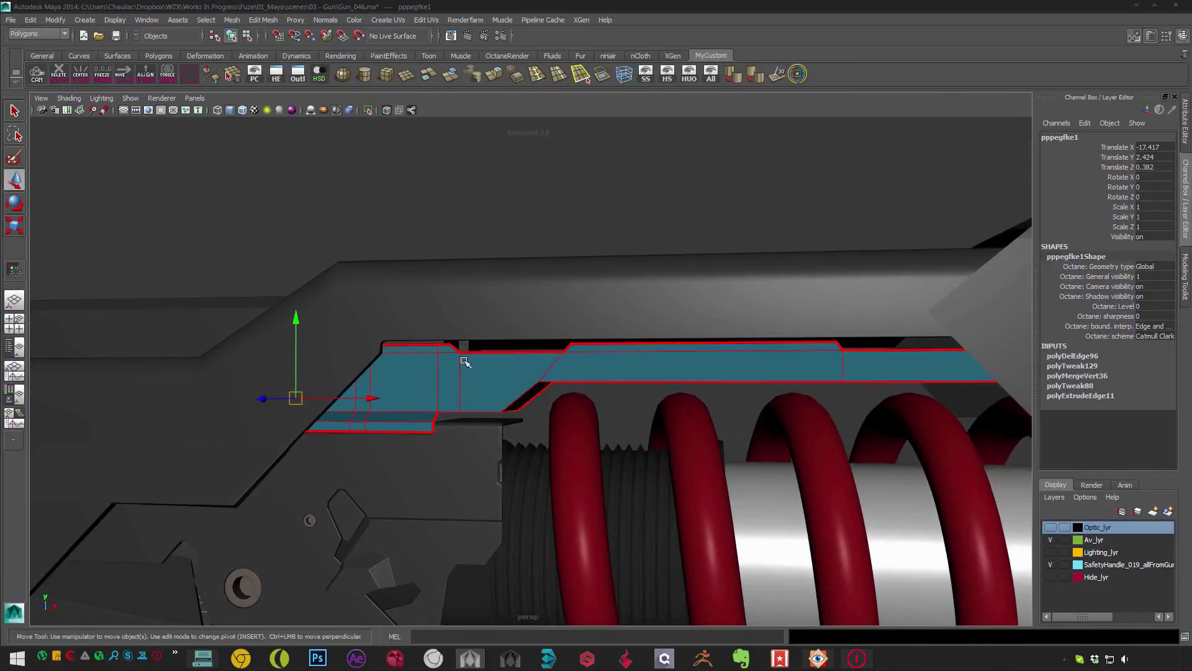
- Isolate the trim strip and extrude the bottom border edges of its lower lip inward
key("ctrl+1")
left_click_drag(458, 258, 434, 314, "alt")
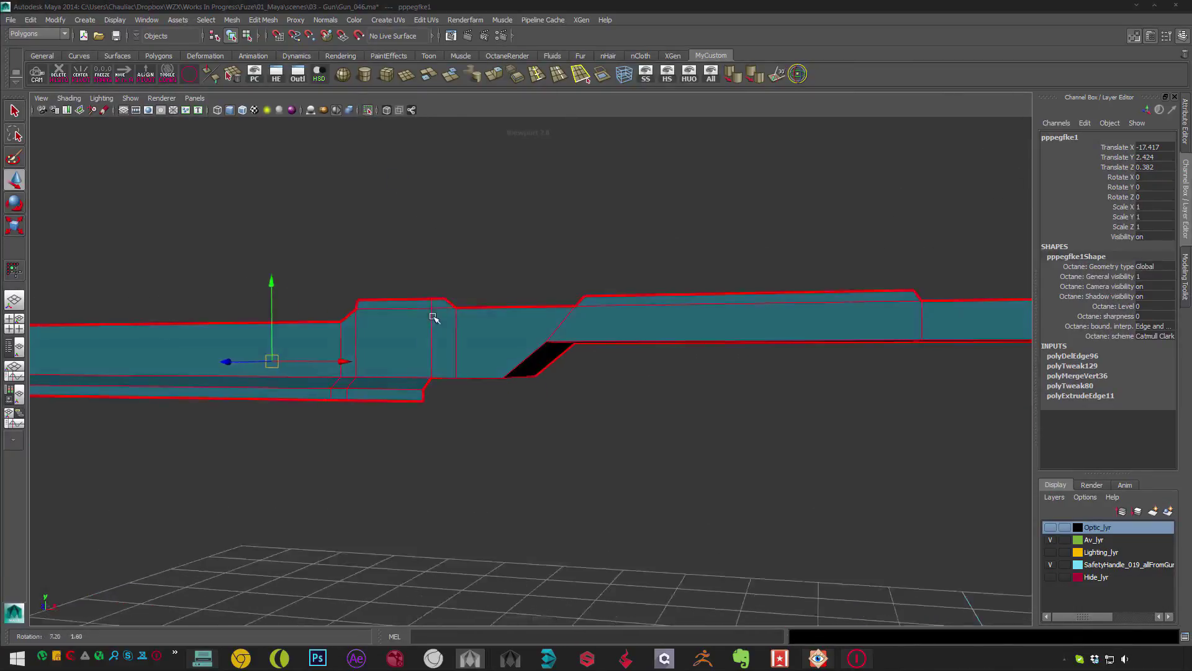
key("ctrl+1")
key("ctrl+1")
left_click_drag(378, 256, 380, 292, "alt")
key("F10")
left_click(380, 296)
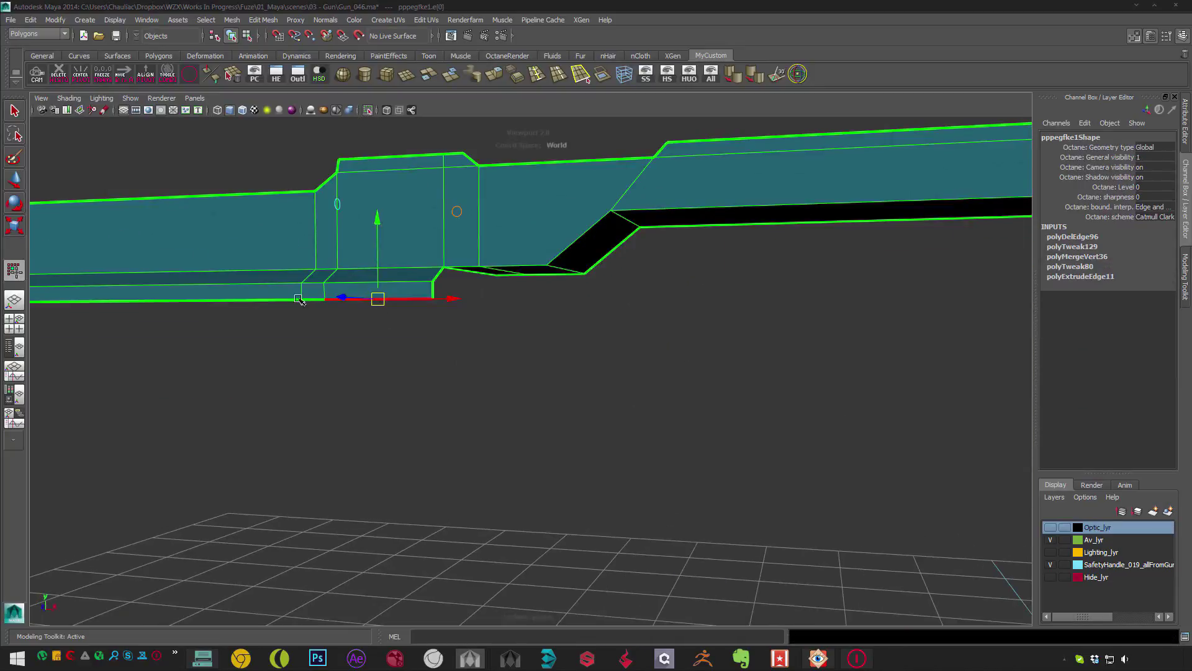
left_click_drag(293, 303, 458, 373, "alt")
right_click_drag(457, 372, 321, 367, "alt")
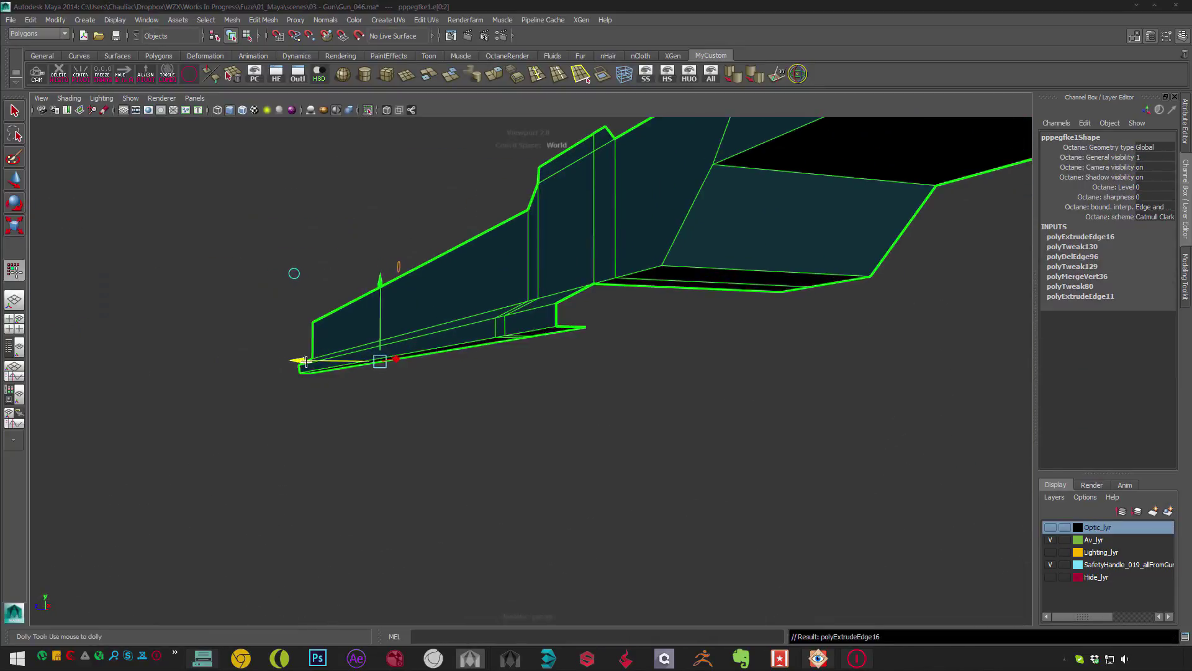
- Extrude the trim strip's underside border edge beside the lower lip downward into a flap
left_click_drag(566, 349, 489, 383, "alt")
left_click(368, 110)
left_click_drag(371, 113, 552, 282, "alt")
key("F8")
key("F10")
left_click(503, 284)
key("F8")
key("ctrl+1")
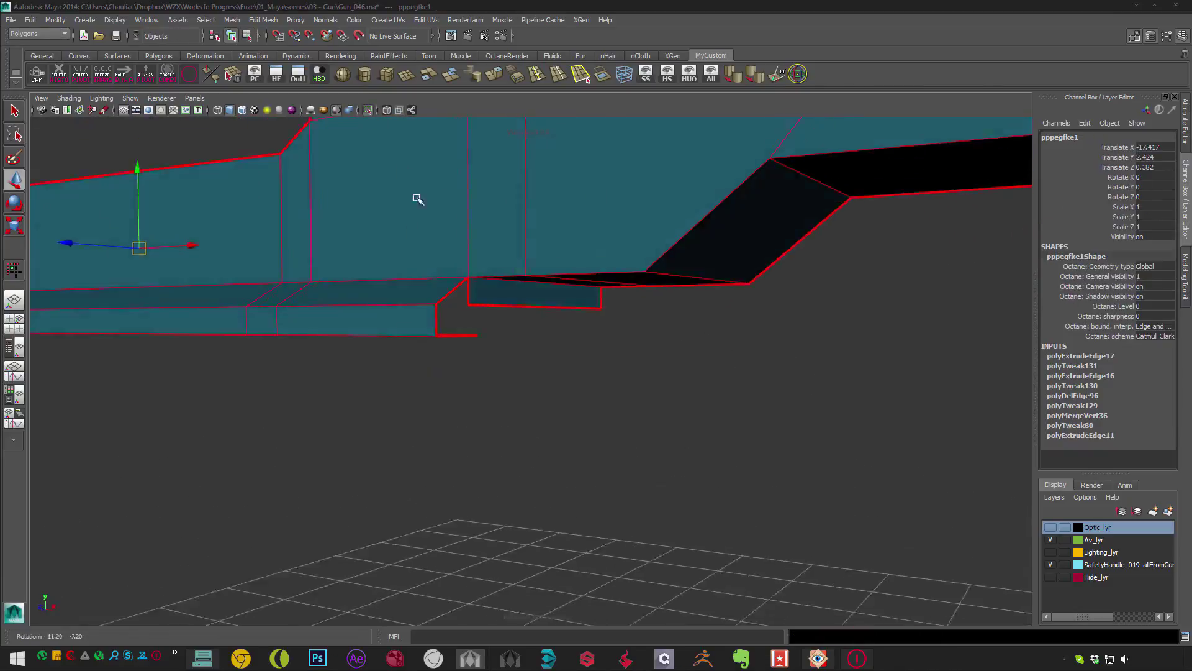
- Adjust the inner bottom edge of the lower lip to line up with the downward flap
key("F10")
left_click(509, 285)
left_click_drag(444, 333, 411, 472, "alt")
left_click(492, 386)
mouse_move(558, 329)
left_mouse_down("alt")
mouse_move(530, 391)
mouse_move(516, 327)
mouse_move(559, 320)
left_mouse_up("alt")
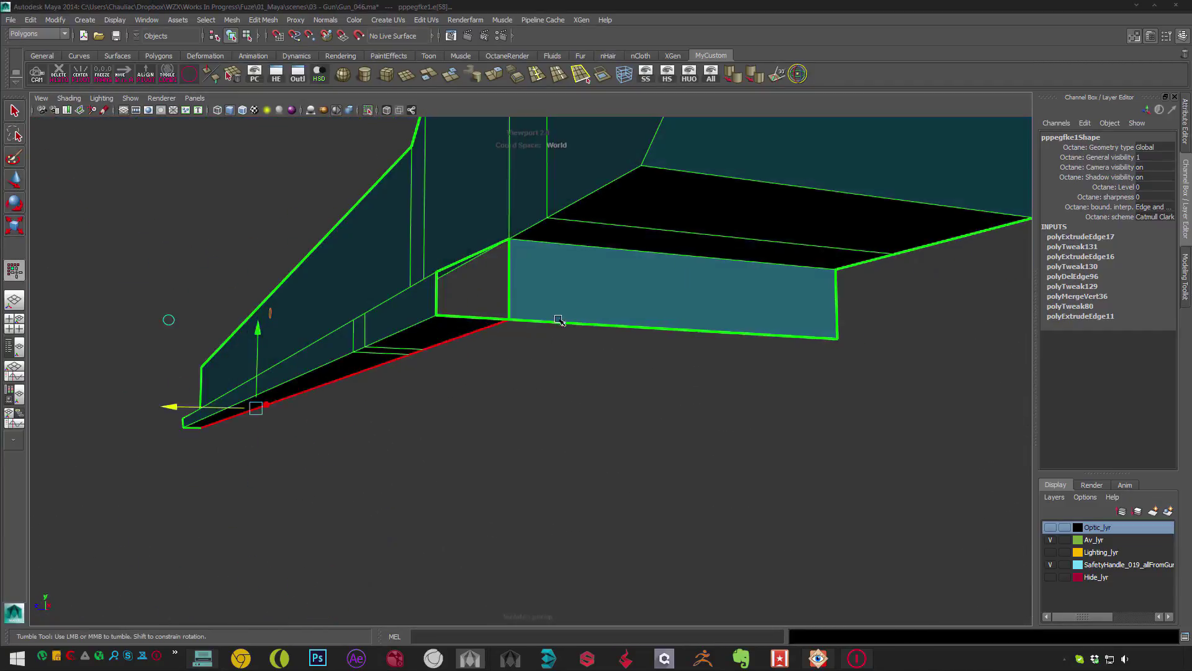
left_click_drag(685, 283, 685, 256)
key("F8")
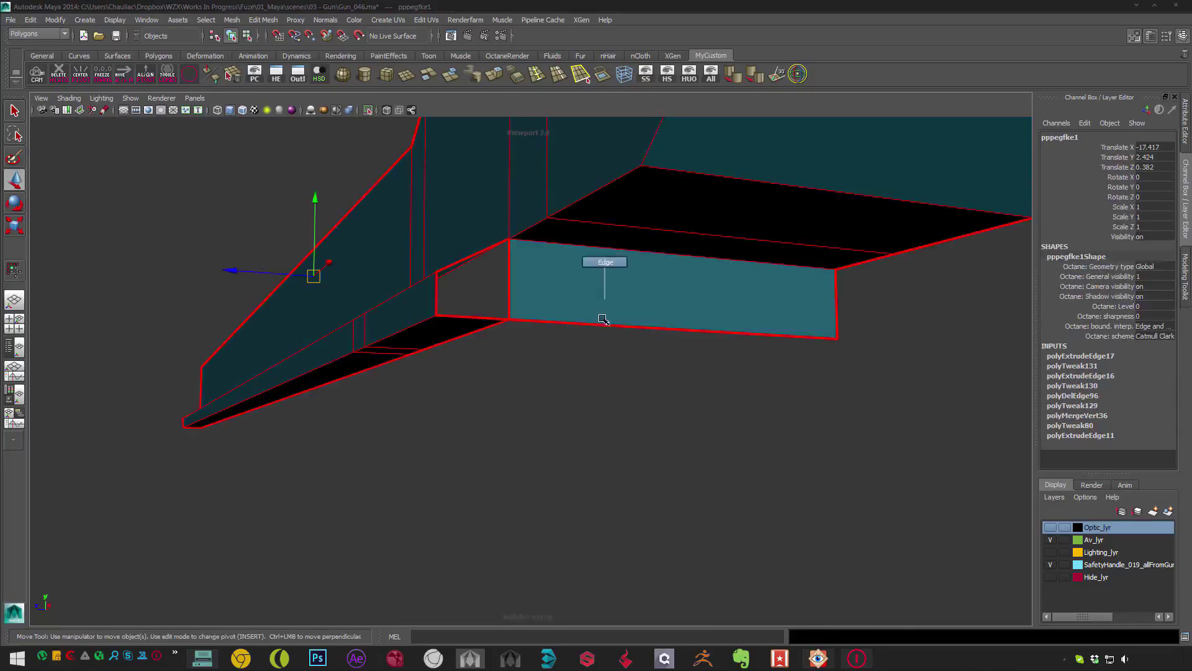
- Move the flap's bottom edge vertically to fit the upper surface of the housing below the strip
key("F8")
left_click_drag(531, 314, 459, 184, "alt")
left_click_drag(481, 236, 430, 247, "alt")
key("F8")
key("F8")
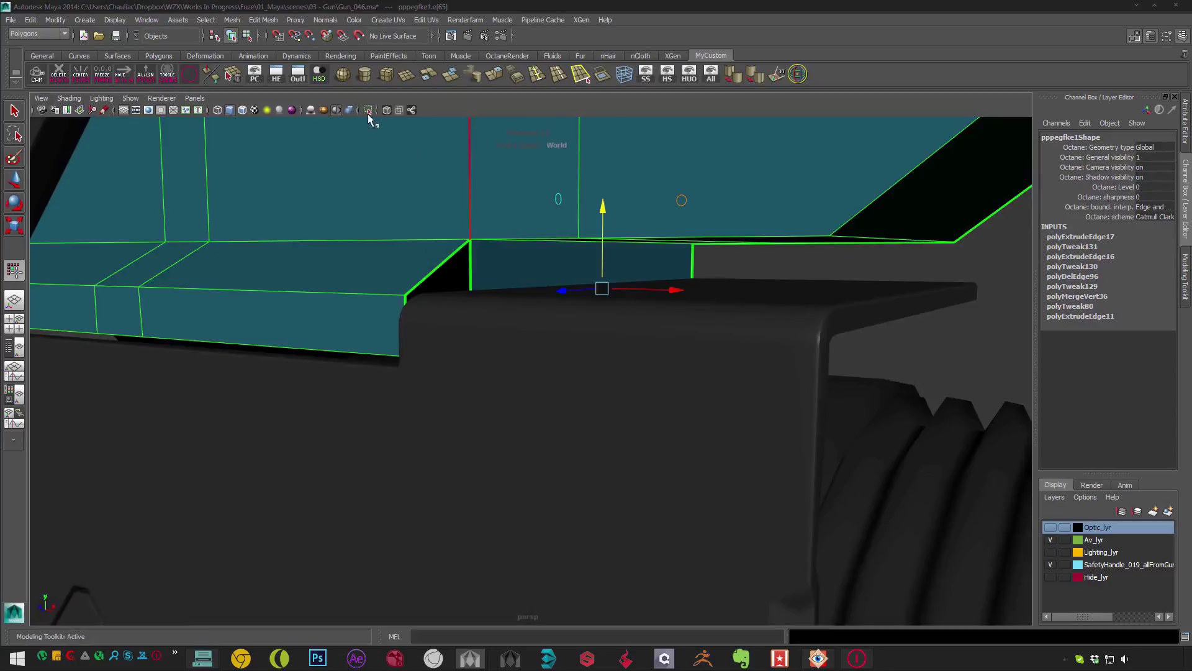
- Isolate the strip and bridge the two open edges at the end of its lower lip
left_click(367, 110)
left_click(368, 110)
left_click(368, 109)
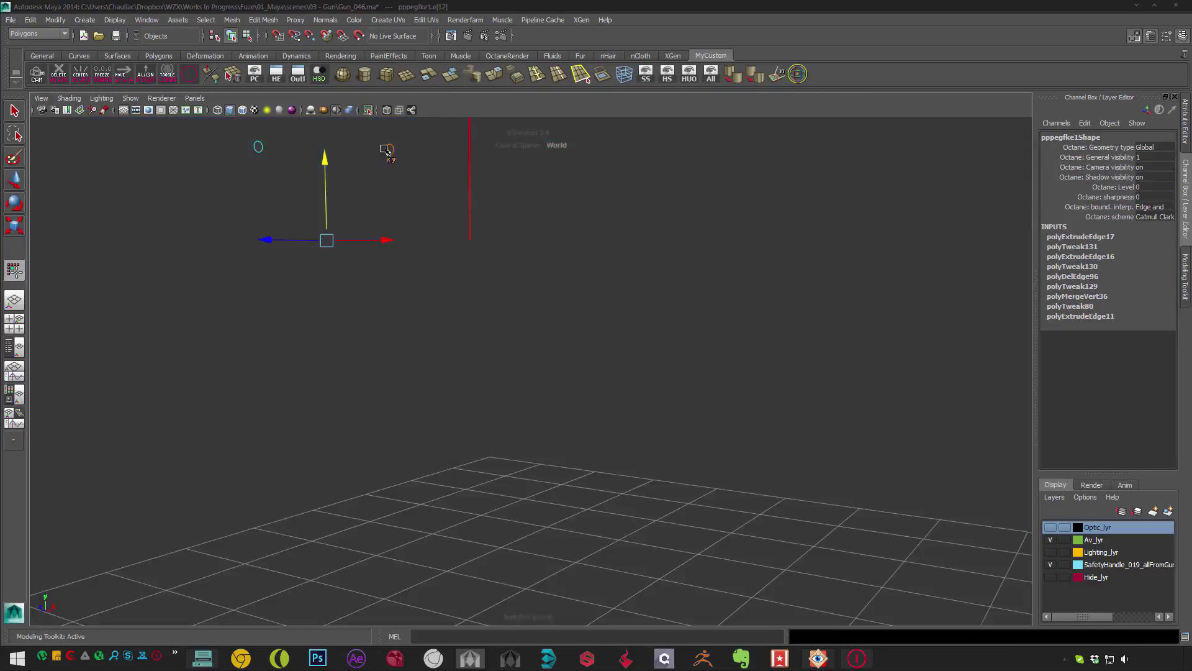
left_click(367, 110)
key("F8")
left_click(368, 110)
key("F8")
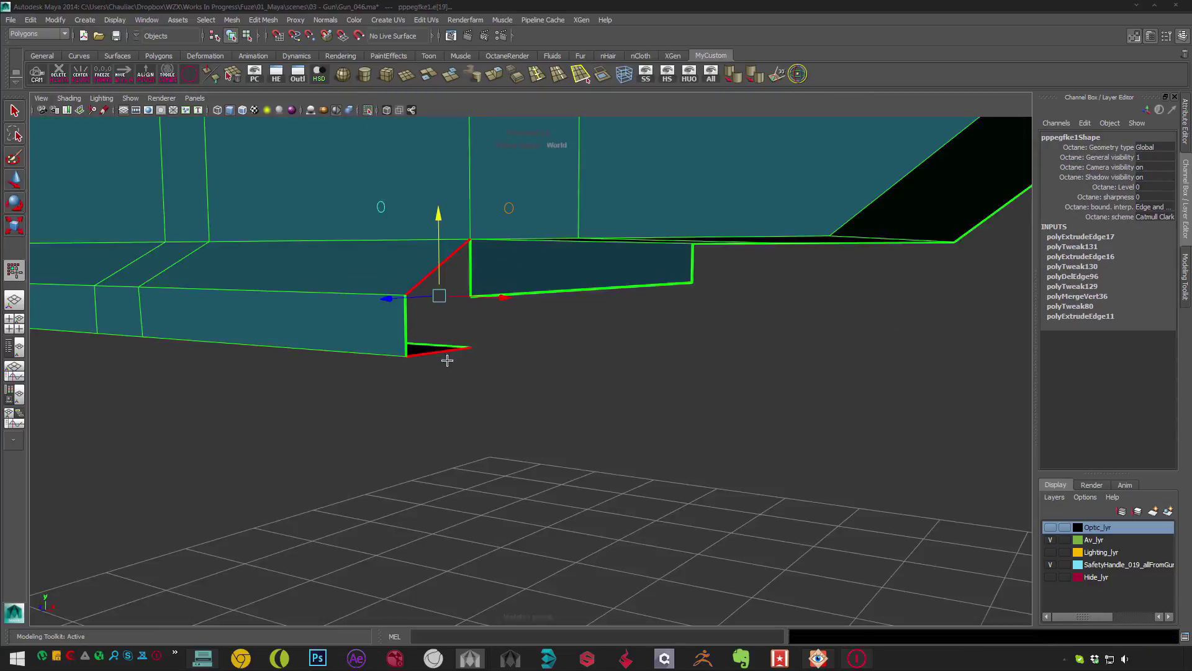
right_click_drag(447, 360, 506, 365, "shift")
left_click_drag(506, 365, 492, 306, "alt")
key("F8")
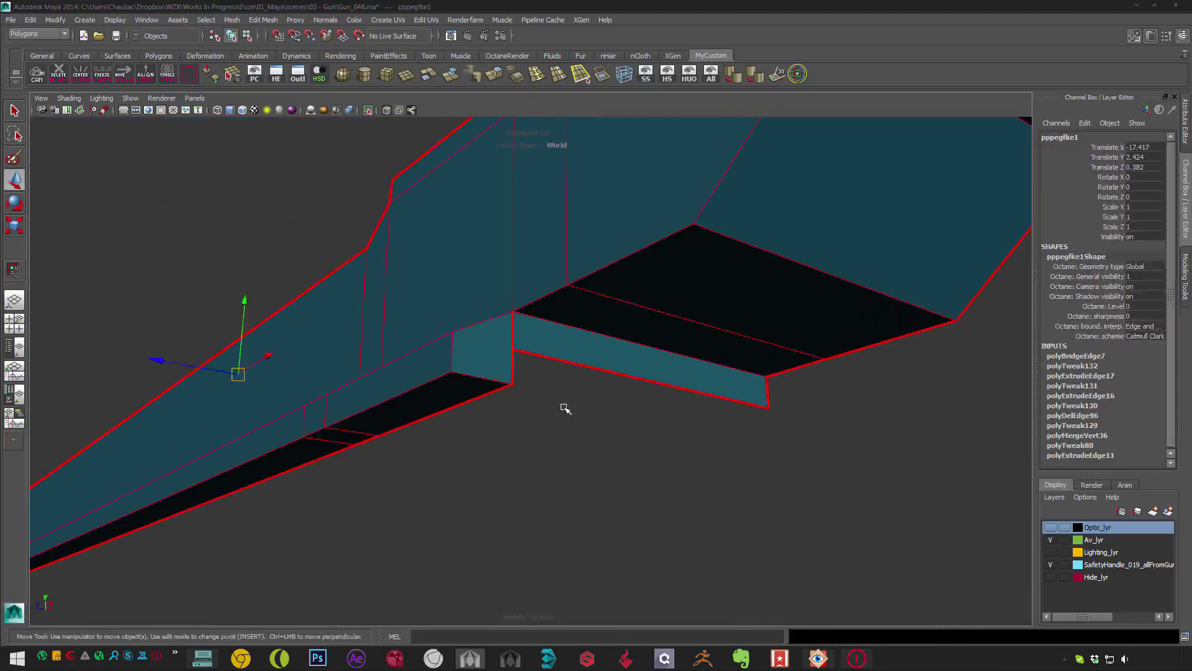
- Extrude the trim strip's top border edges inward and adjust the new inner edges along the recessed sections
left_click_drag(565, 408, 458, 266, "alt")
key("ctrl+1")
key("F10")
left_click(394, 307)
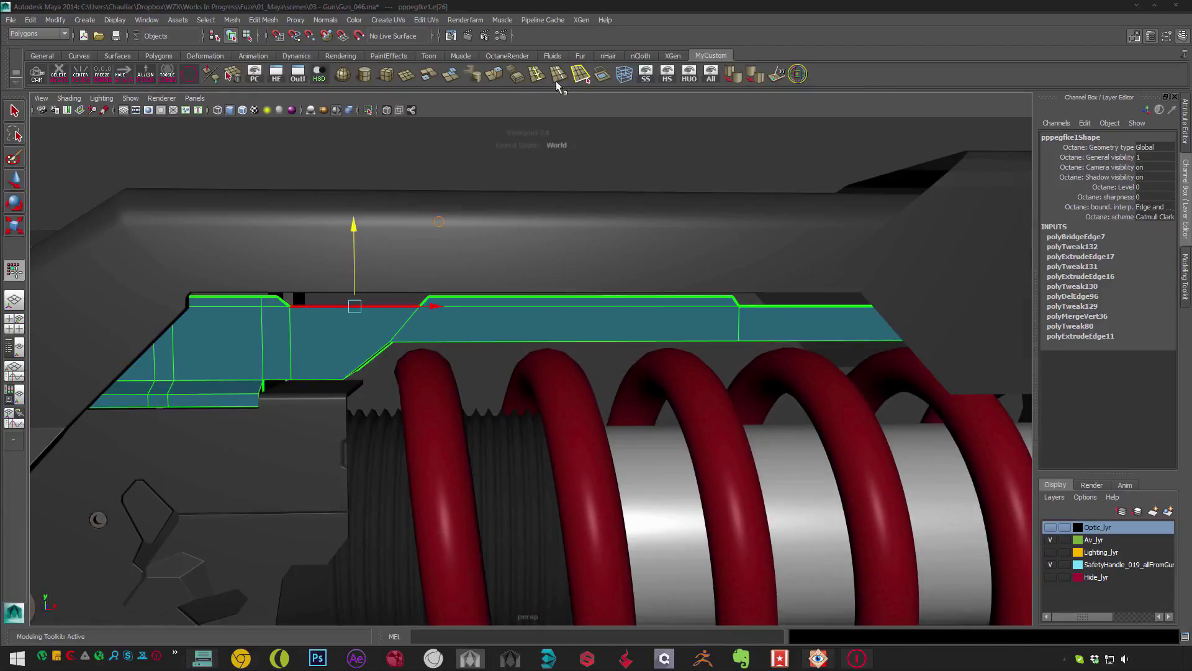
key("ctrl+1")
left_click_drag(394, 311, 413, 365, "alt")
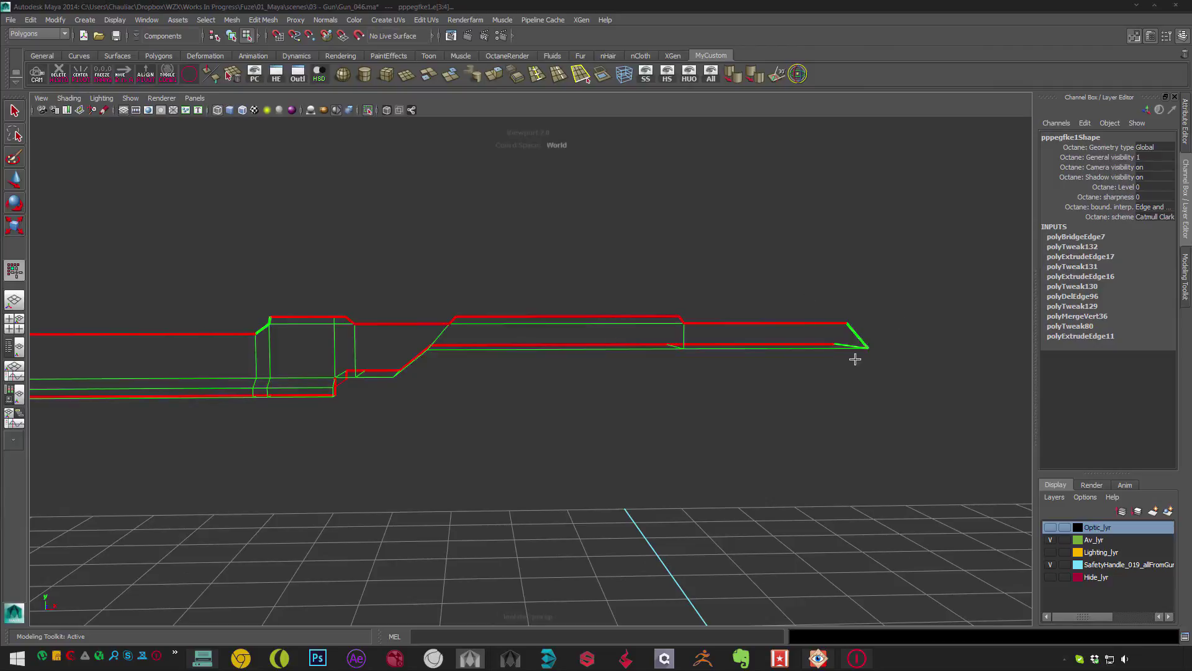
left_click_drag(214, 438, 207, 341, "alt")
right_click_drag(208, 341, 735, 166, "alt")
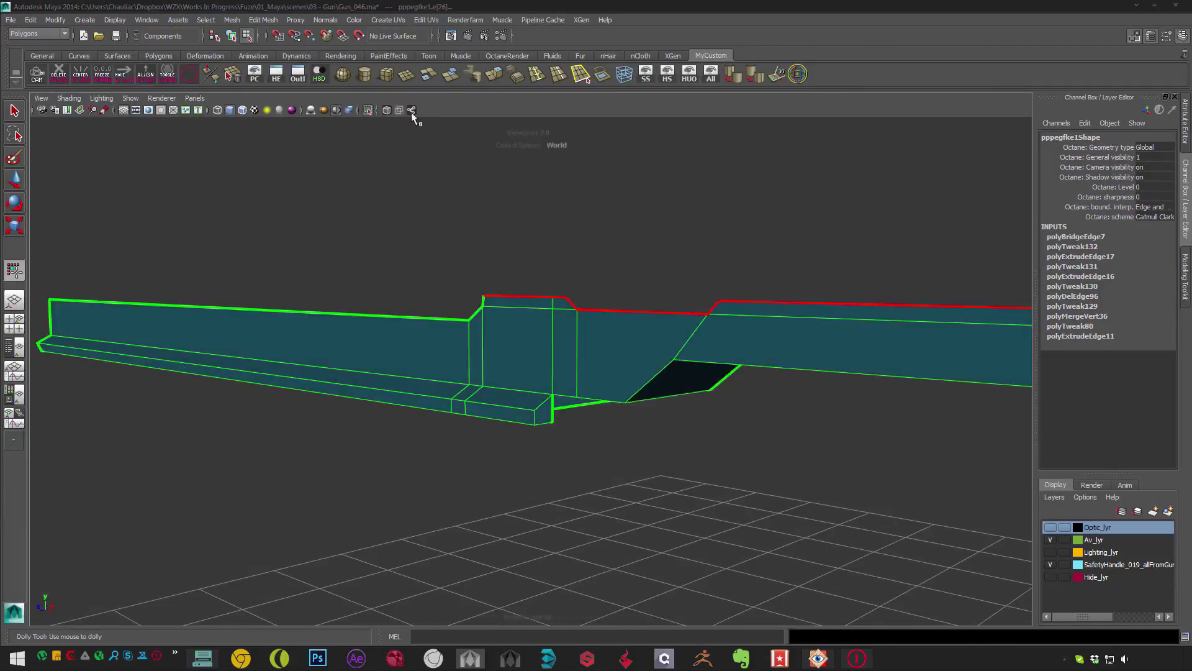
left_click(411, 110)
middle_click_drag(665, 270, 449, 268, "alt")
left_click_drag(645, 320, 186, 205, "alt")
middle_click_drag(186, 205, 482, 203, "alt")
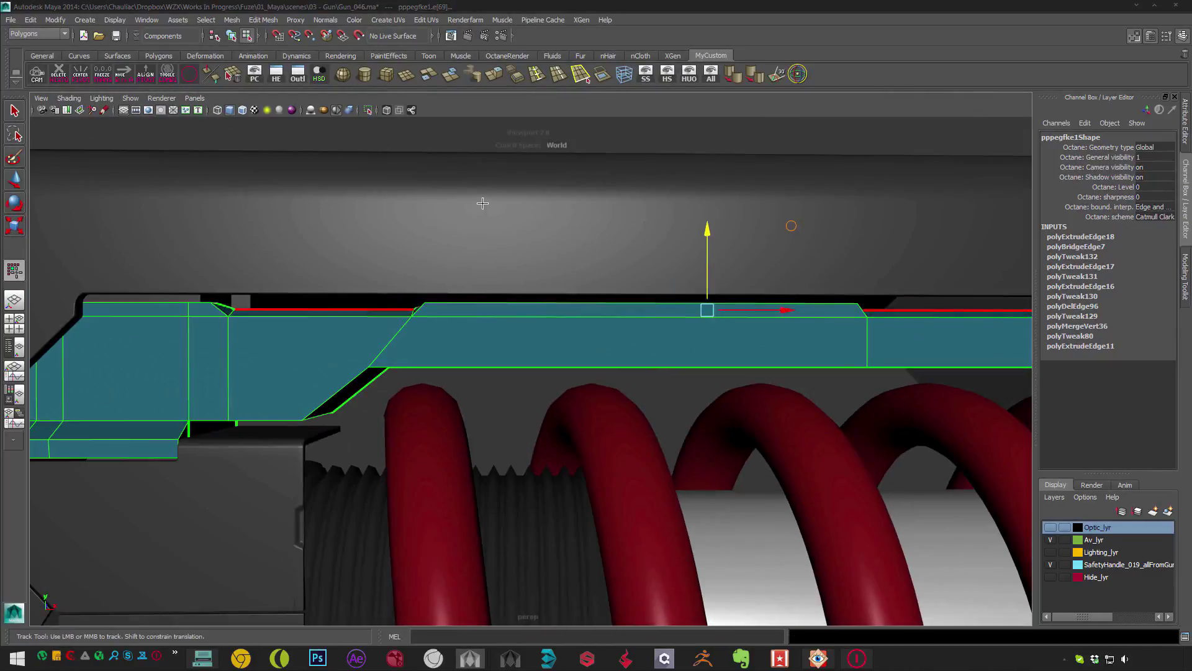
left_click_drag(470, 295, 474, 352, "alt")
- Using wireframe display, pull the trim strip's slanted front end vertices back short of the front housing
key("F8")
key("F8")
key("4")
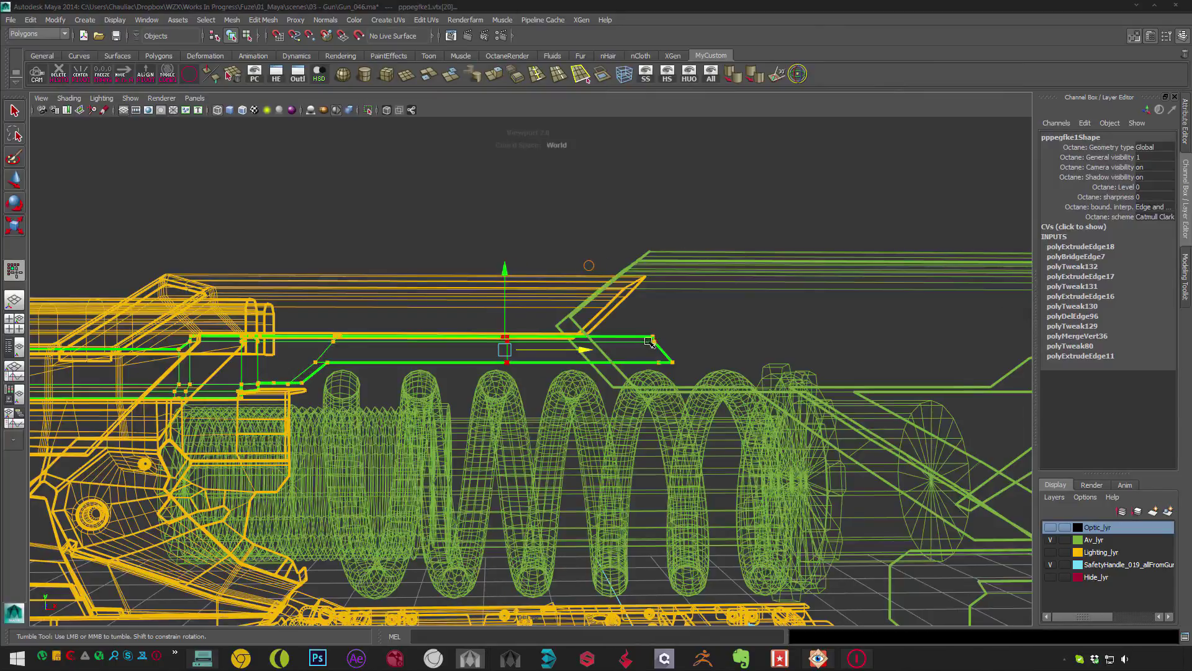
left_click(650, 342)
middle_click_drag(658, 342, 640, 330)
key("5")
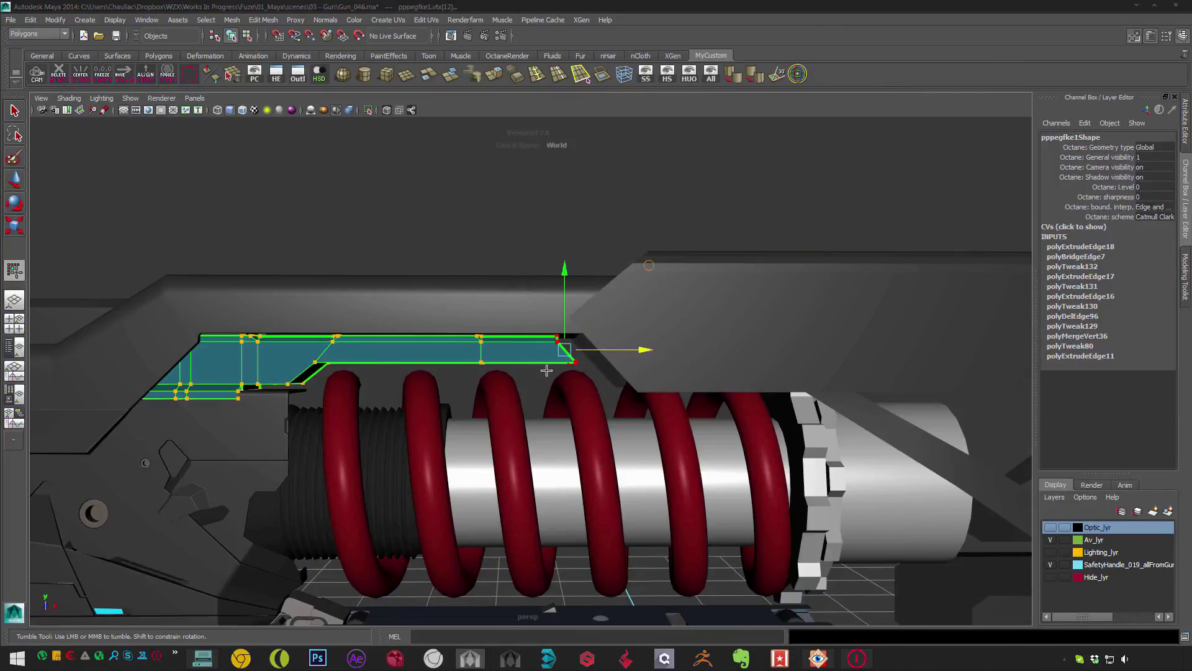
- Flatten the trim strip's slanted front-end vertices into a straight vertical end
left_click_drag(546, 370, 511, 400, "alt")
scroll(411, 373, "up", 5)
key("w")
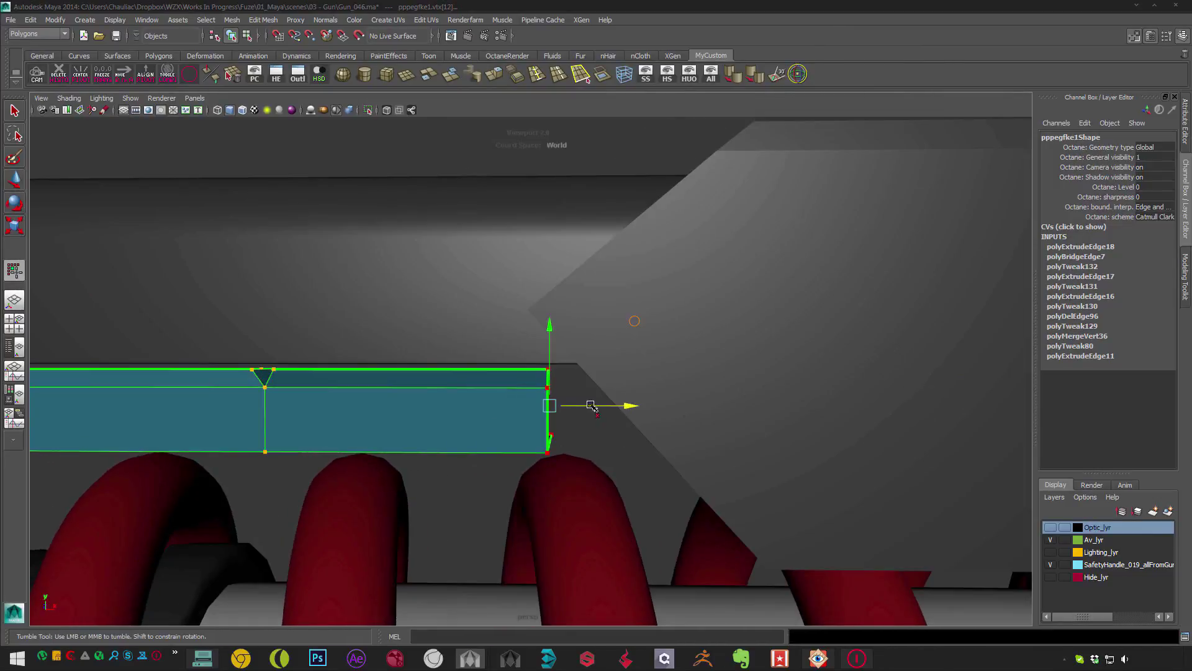
key("F8")
- Isolate the trim strip and duplicate the faces of its long front section as a separate piece
key("ctrl+1")
left_click_drag(392, 258, 367, 93, "alt")
key("F11")
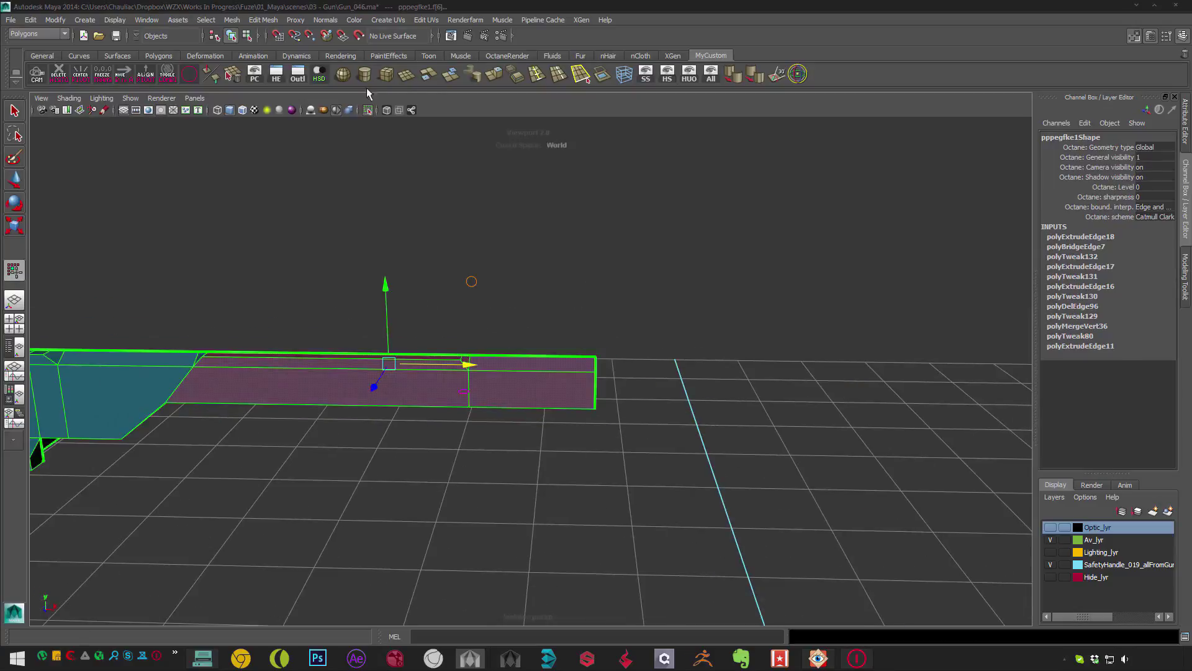
right_click_drag(490, 372, 511, 394, "shift")
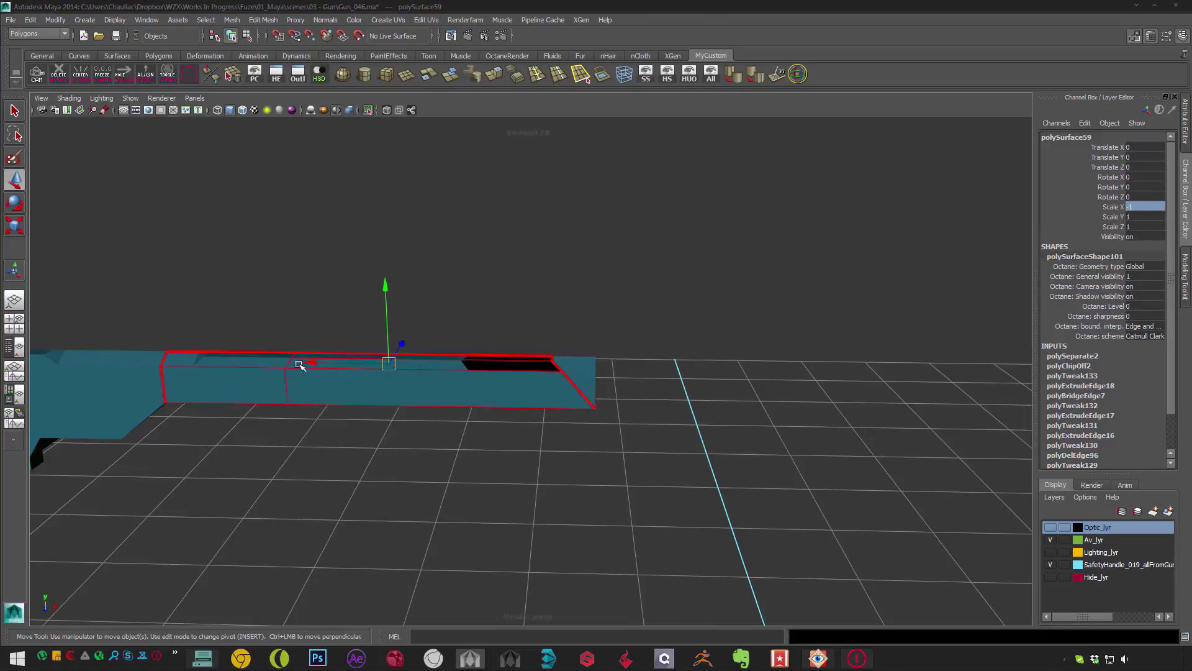
left_click_drag(300, 365, 774, 352)
key("ctrl+z")
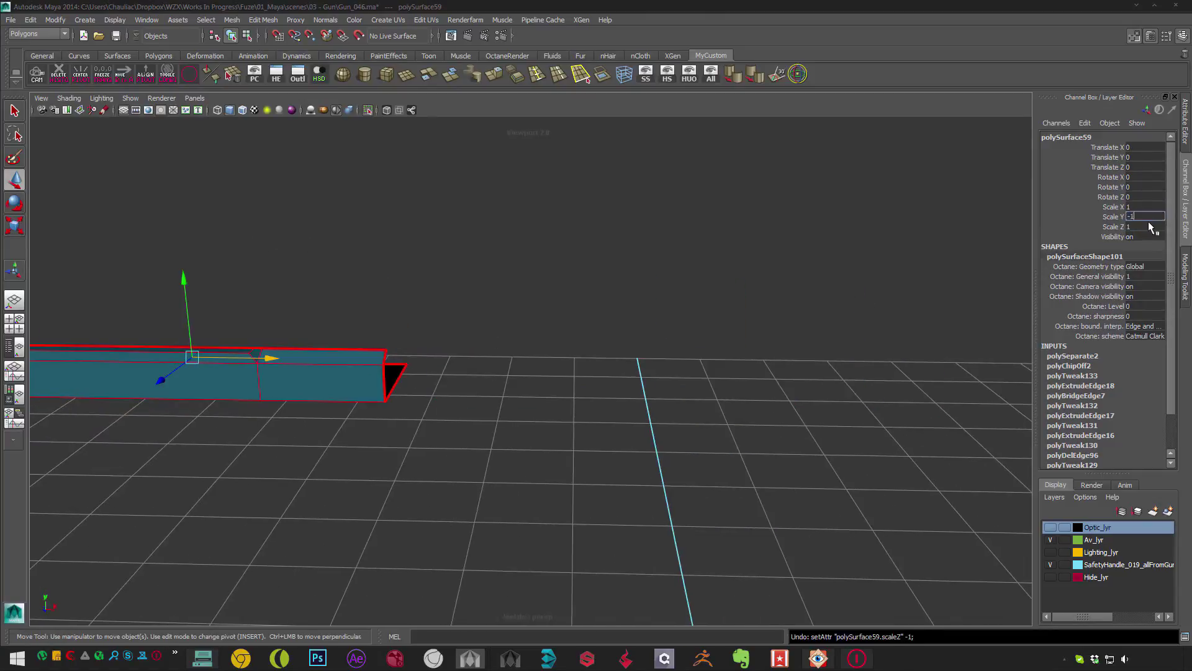
key("Return")
key("ctrl+z")
- Mirror the duplicated section with Scale X -1 and snap it against the strip's flat front end
left_click(1155, 206)
left_click_drag(122, 357, 593, 377)
left_click(209, 79)
middle_click_drag(531, 381, 565, 349, "alt")
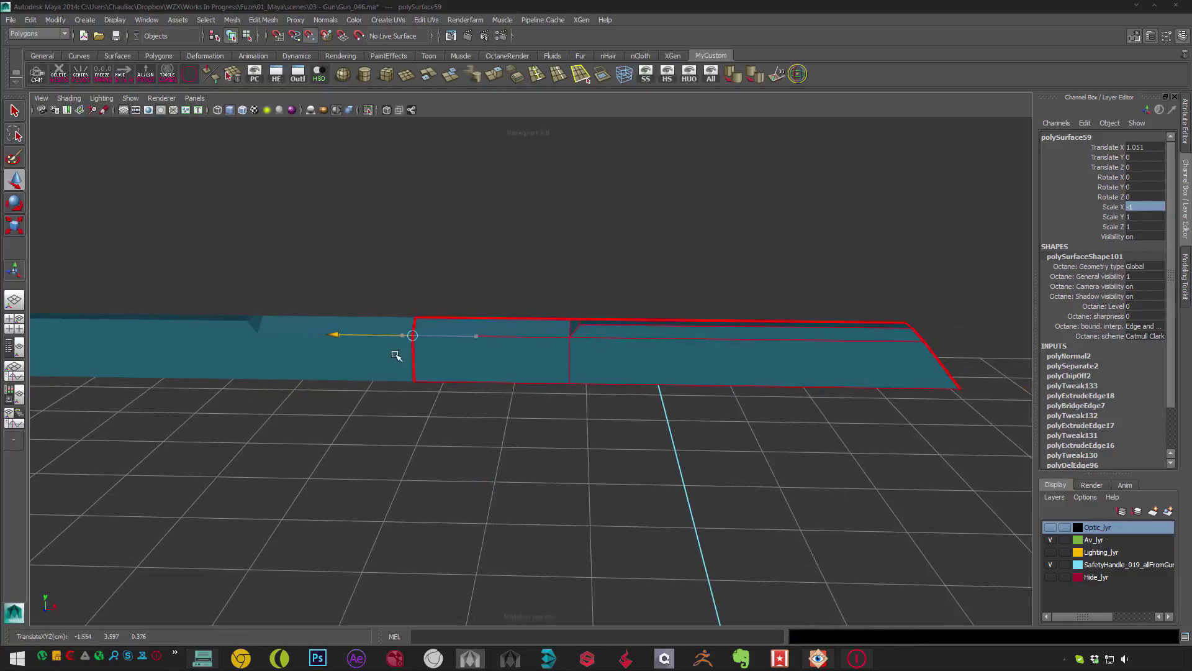
- Combine the mirrored section with the strip and merge the vertices along the seam
left_click(169, 75)
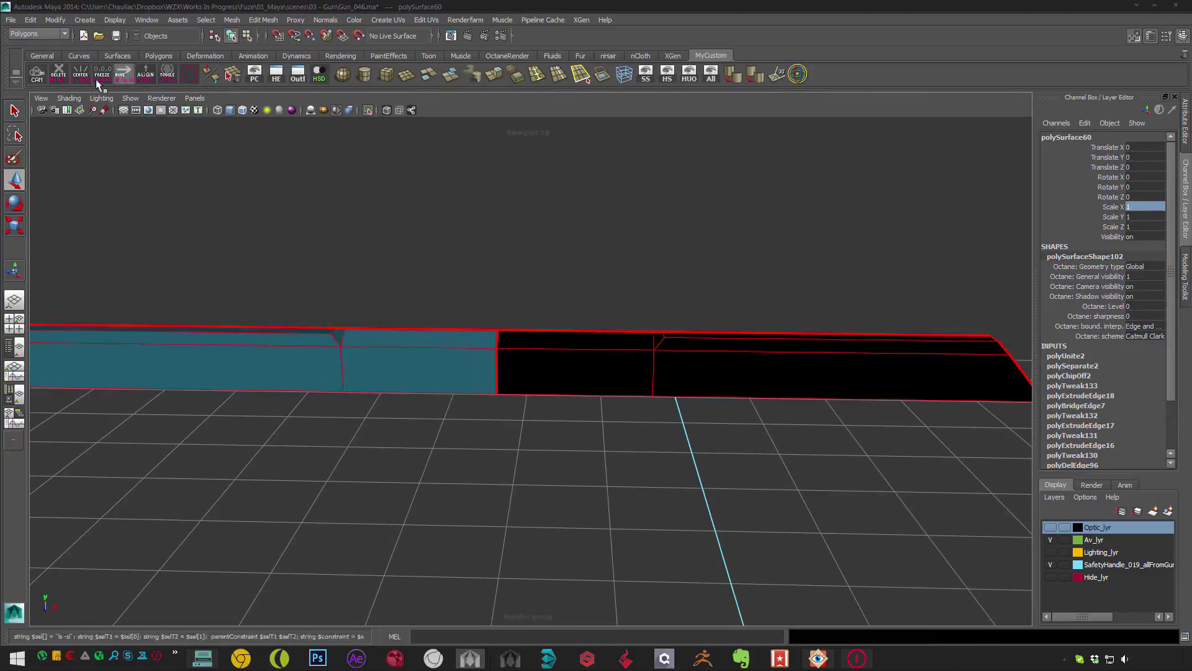
left_click(62, 78)
left_click(102, 74)
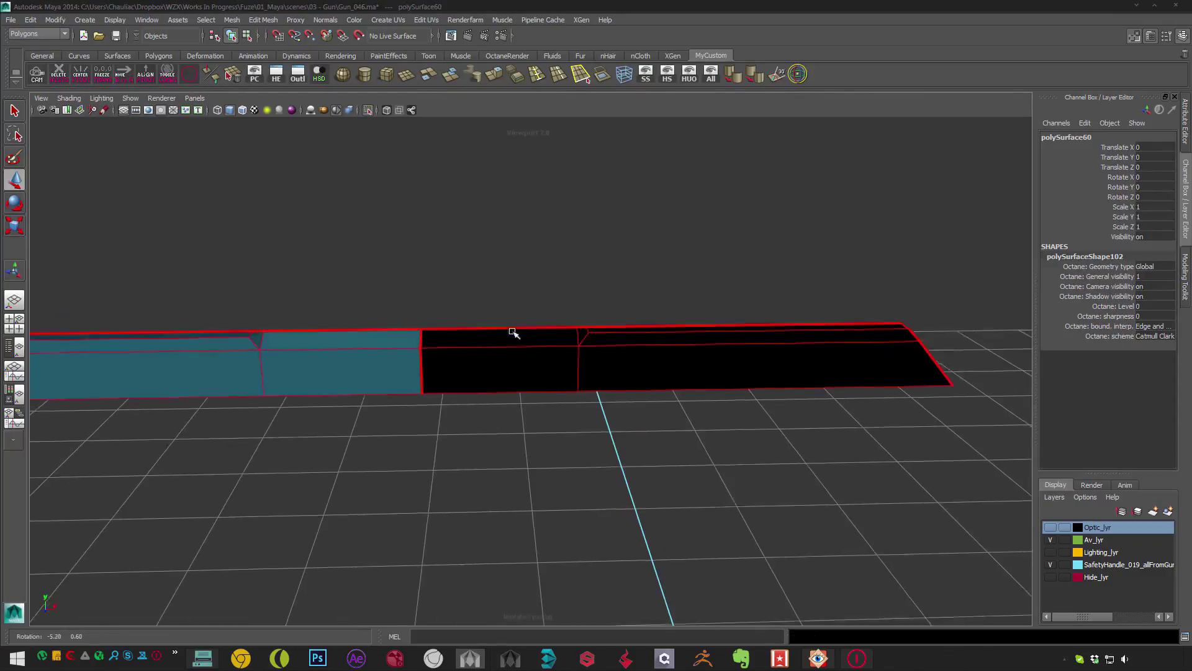
key("ctrl+z")
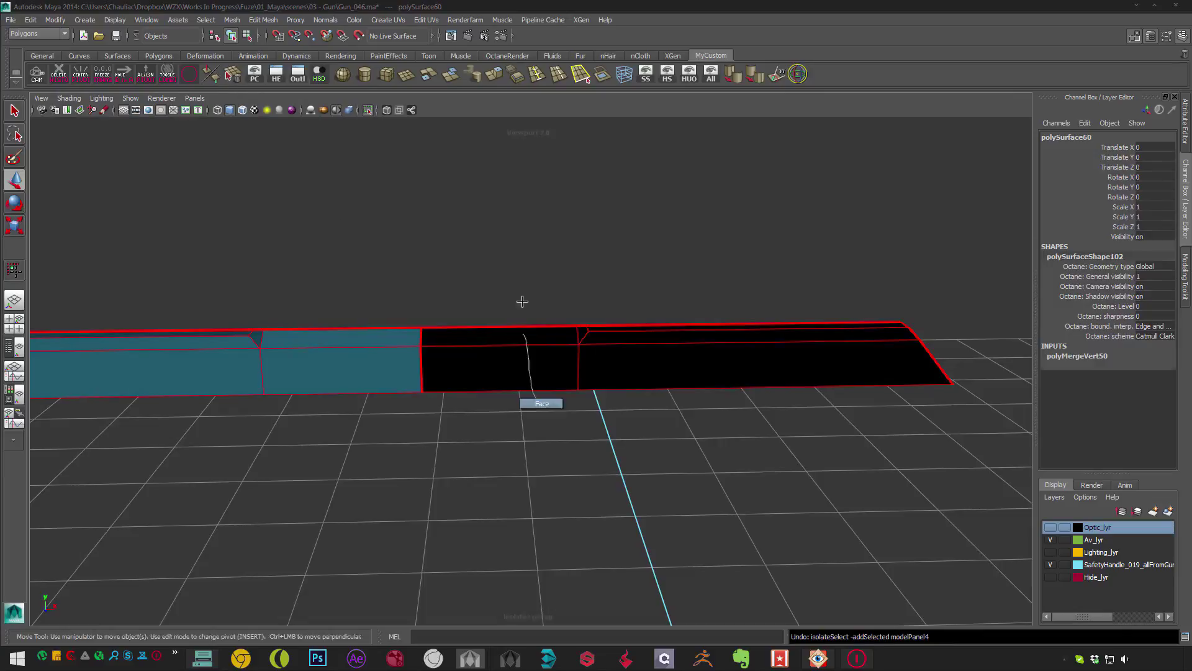
- Reverse the normals of the mirrored half and delete the strip's construction history
left_click(621, 360)
left_click_drag(311, 244, 457, 399)
left_click(59, 75)
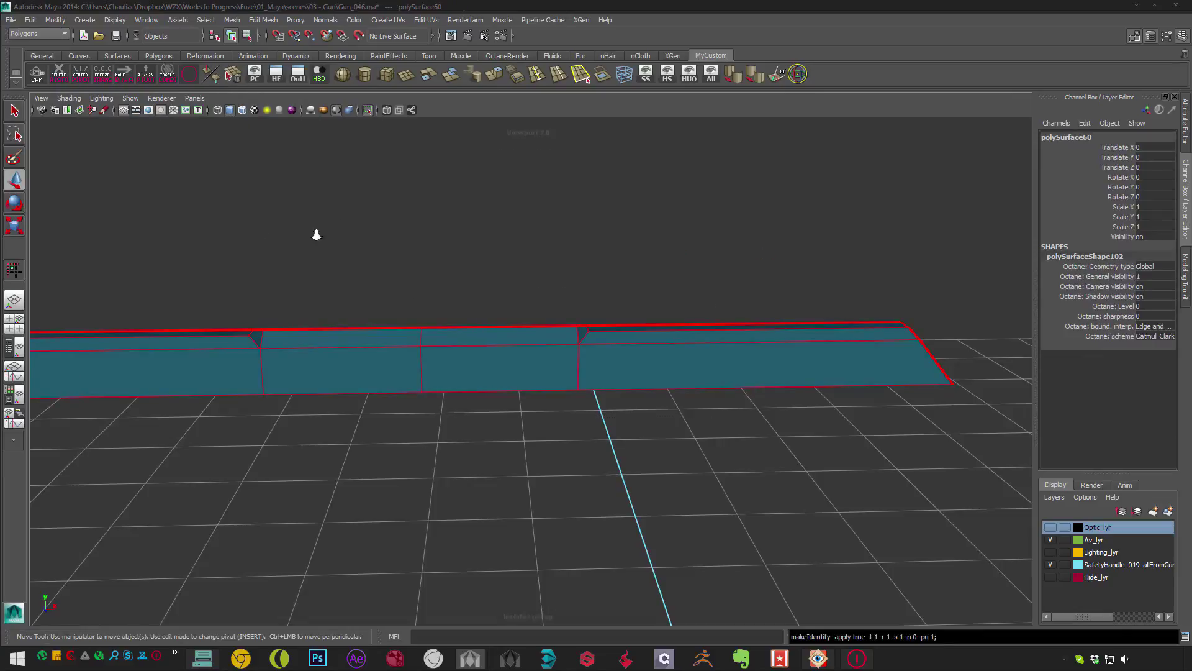
- Remove the seam edge and shift the front section's vertices back along the strip so its end fits the front housing
scroll(360, 286, "up", 2)
key("F9")
left_click_drag(381, 338, 547, 338, "alt")
left_click_drag(869, 385, 375, 125)
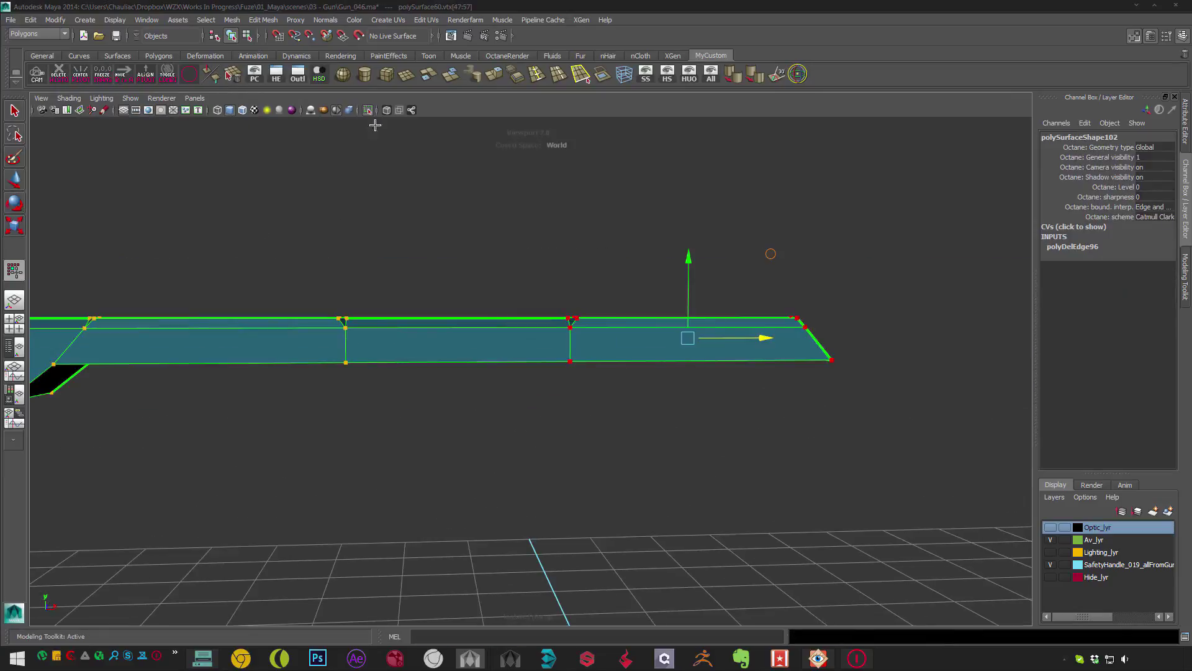
left_click(368, 112)
left_click_drag(447, 248, 437, 221, "alt")
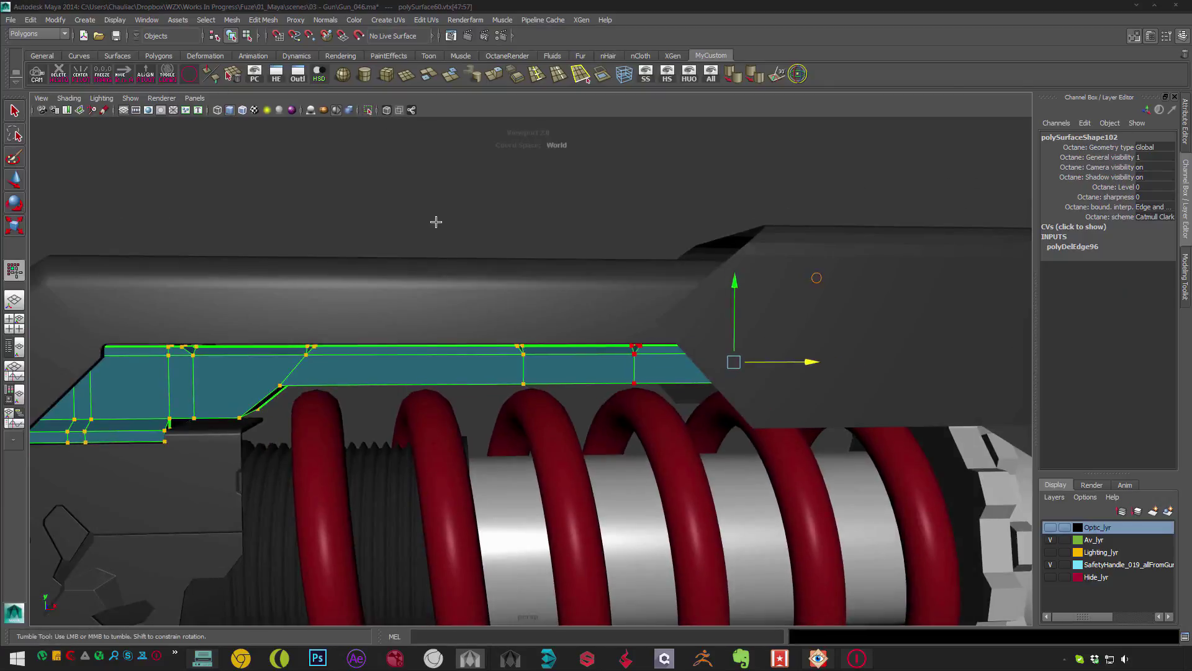
key("space")
key("space")
- Insert an edge loop across the middle of the strip's raised section and try to bevel the adjacent lower edge
left_click_drag(532, 253, 559, 368, "alt")
left_click(531, 228)
key("ctrl+z")
key("F8")
key("F10")
left_click(497, 394)
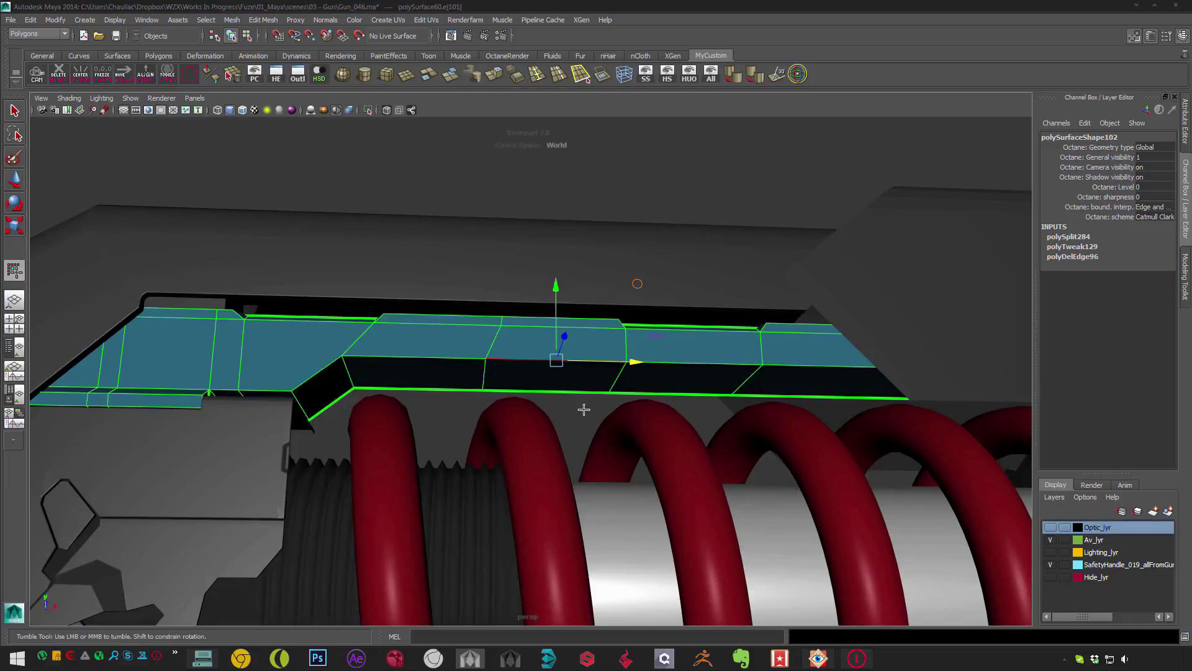
- Try to insert a second edge loop just in front of the strip's slanted edge
right_click_drag(470, 289, 436, 307, "alt")
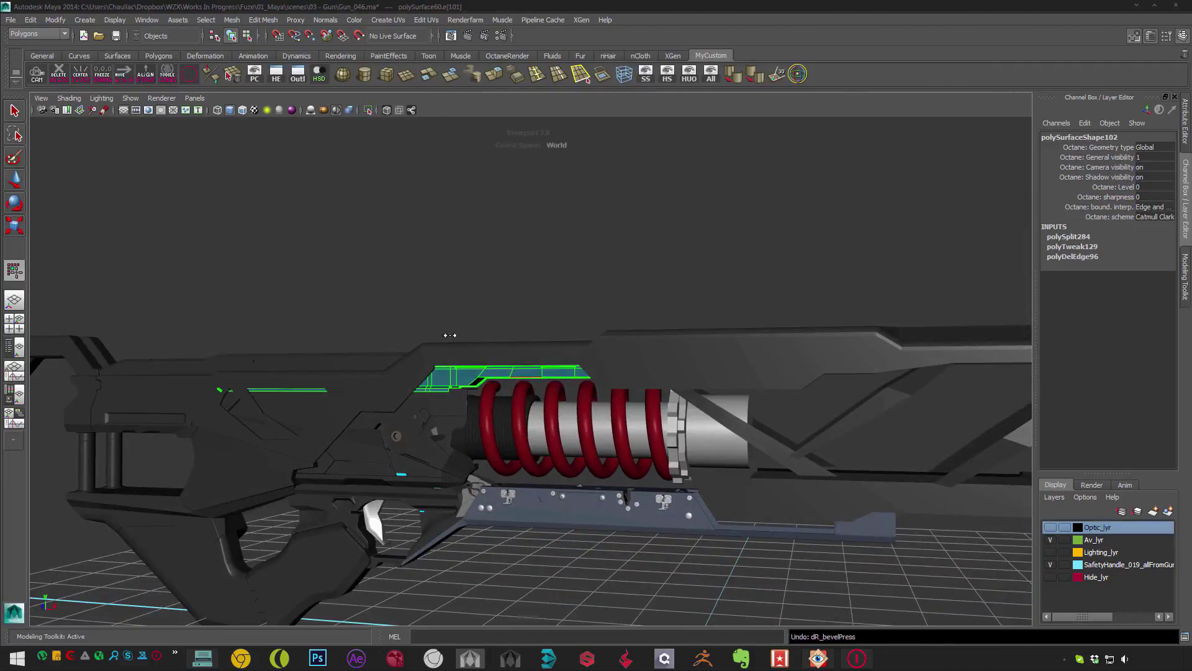
key("f")
left_click_drag(478, 364, 418, 346, "alt")
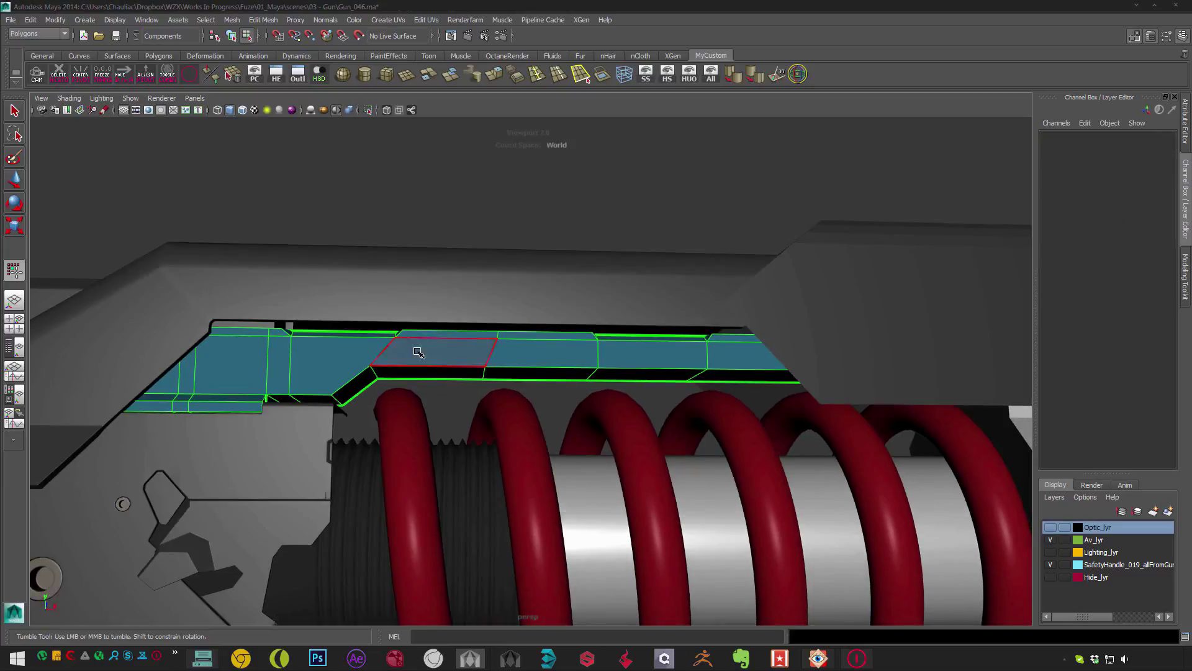
left_click(497, 338)
middle_click_drag(495, 390, 552, 347, "alt")
left_click_drag(555, 351, 506, 336, "alt")
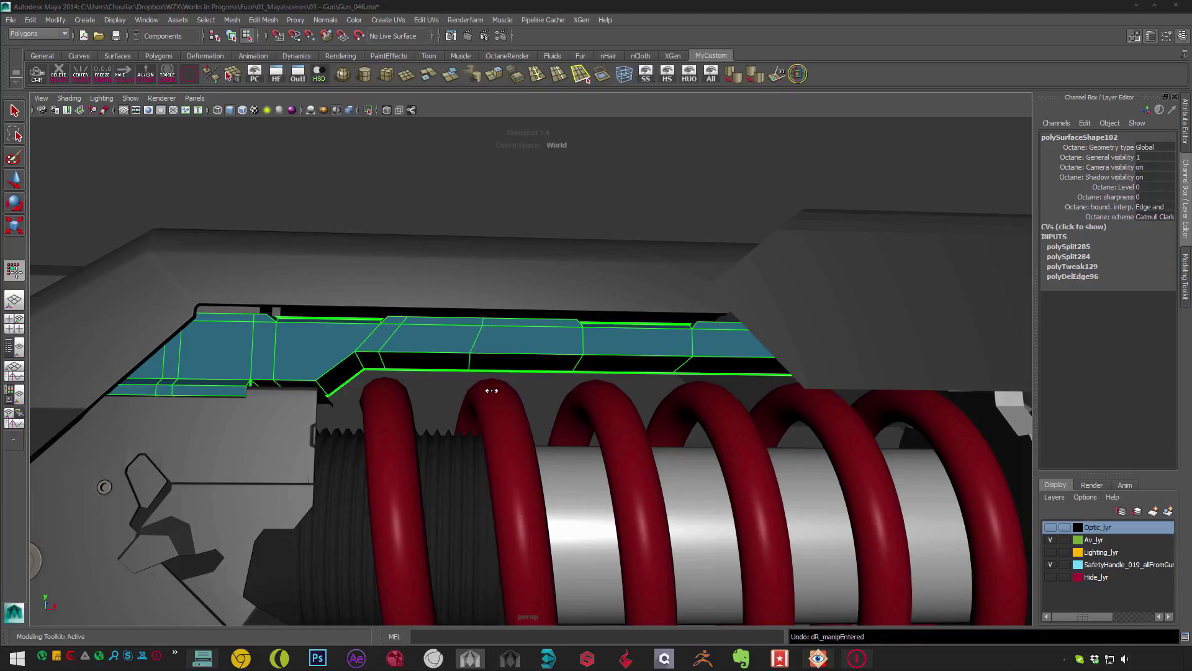
- Delete the edge loop added across the middle of the strip's raised section
key("space")
key("F8")
key("w")
key("space")
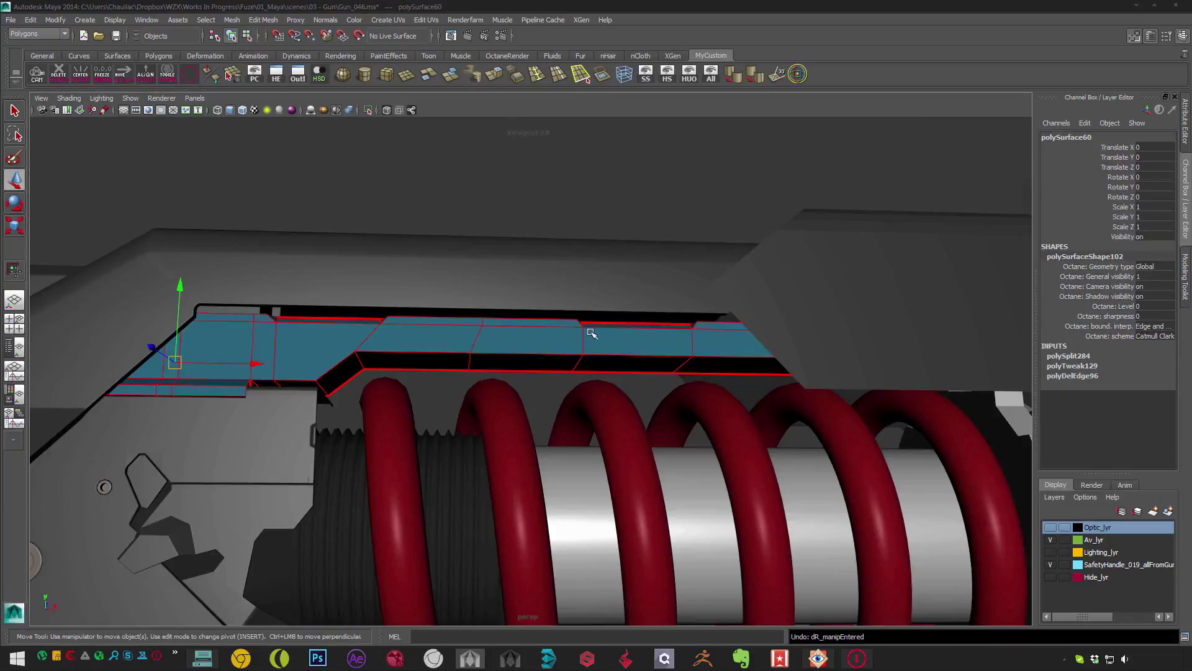
key("Delete")
- In the front view, cut two vertical edges across the strip's raised section between the upper recesses
key("space")
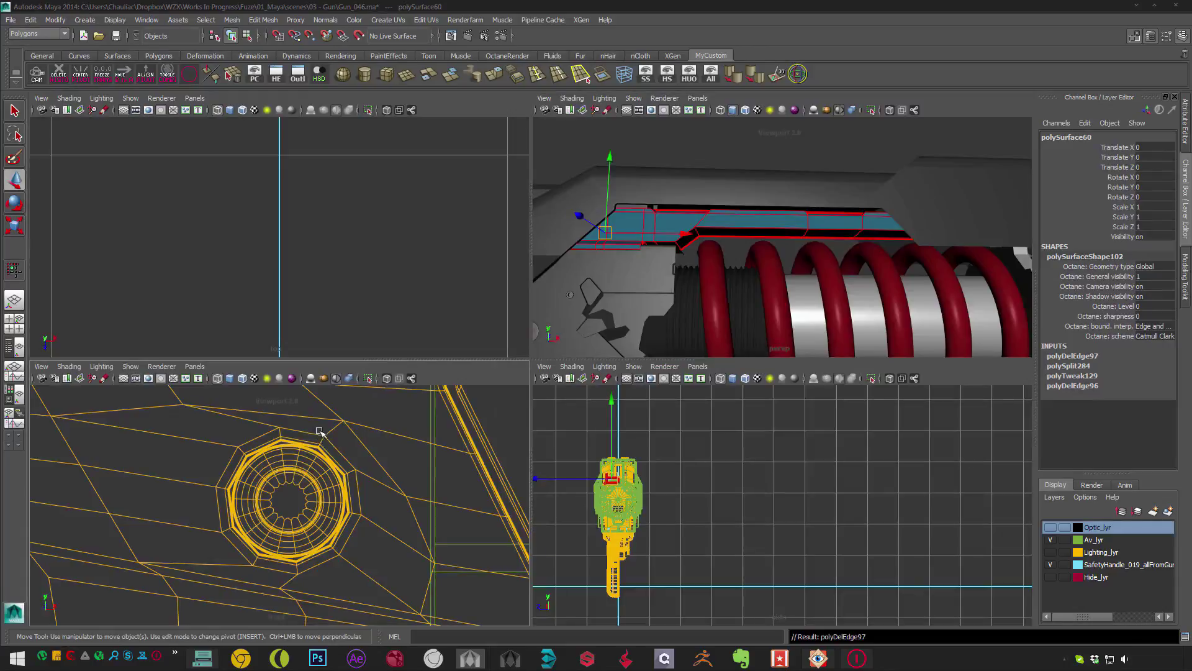
key("space")
left_click(436, 310)
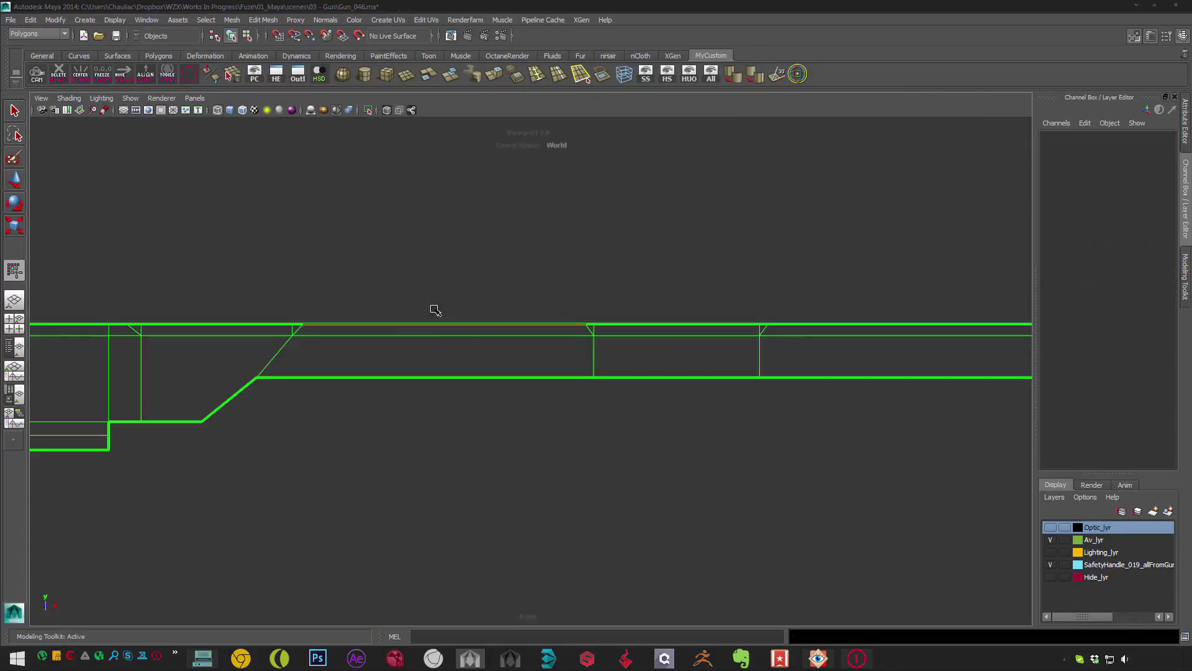
key("space")
key("space")
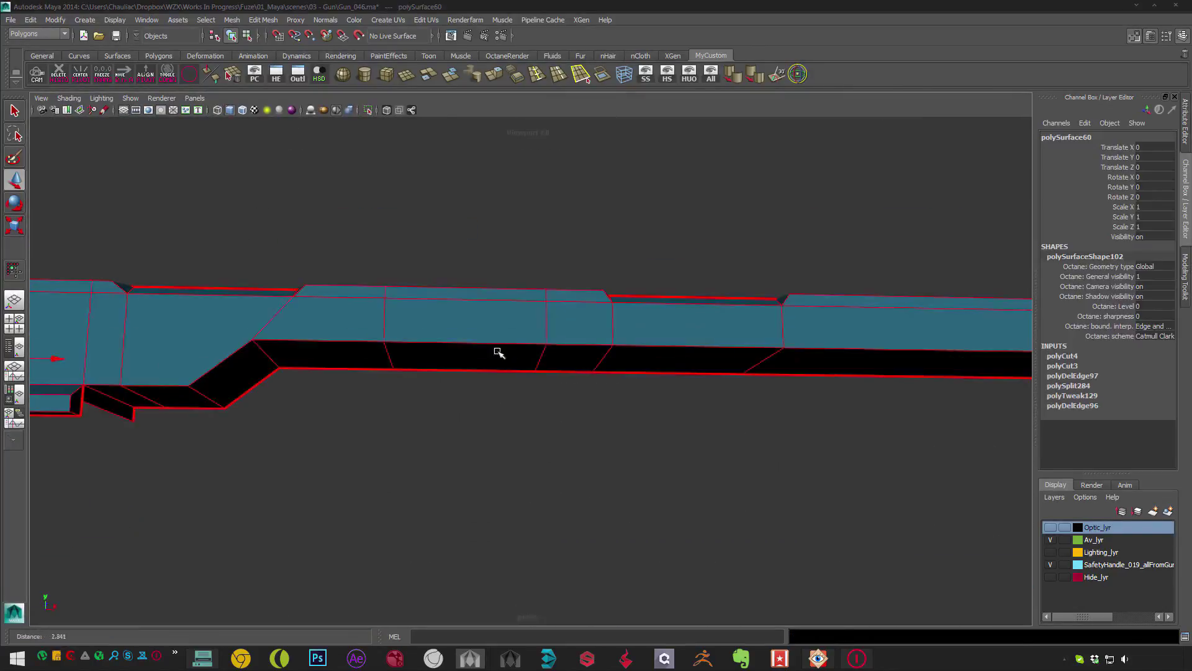
- Bevel the lower edge between the two cuts into a notch and assign the Bleu material to the strip
left_click_drag(538, 360, 398, 382, "alt")
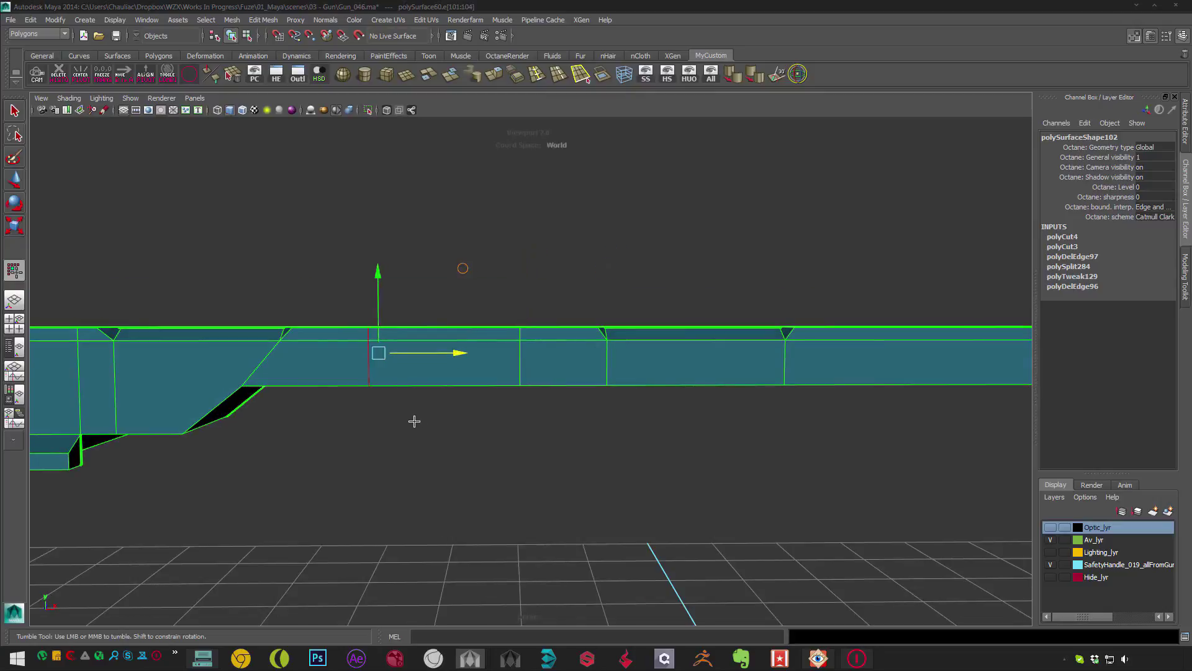
left_click_drag(414, 421, 422, 386, "alt")
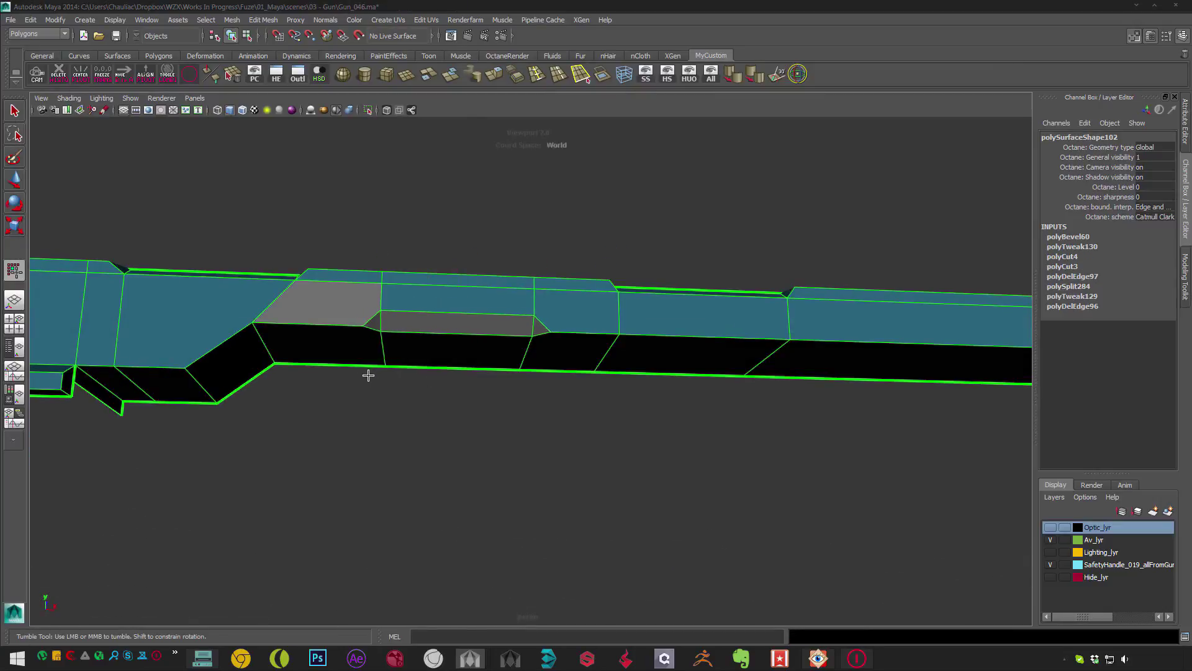
right_click_drag(410, 315, 488, 509)
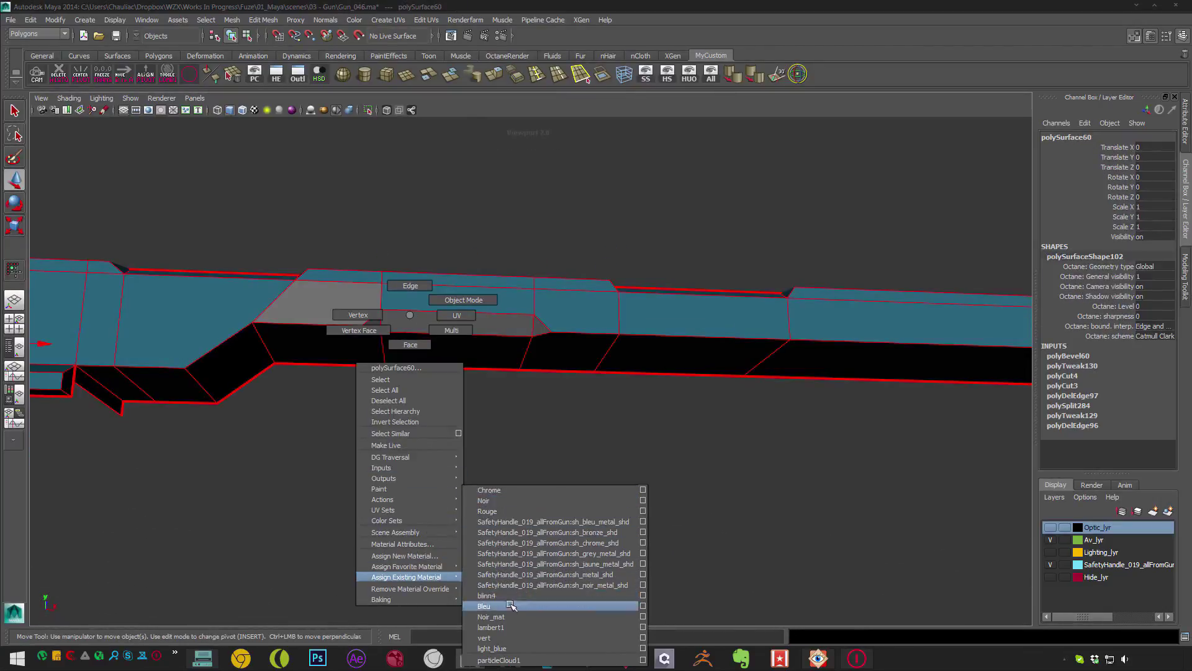
right_click_drag(510, 605, 511, 605)
- Insert a lengthwise edge along the strip's rear section that ends at the corner of the slanted lower edge
left_click_drag(458, 319, 412, 386, "alt")
left_click(578, 391)
key("F9")
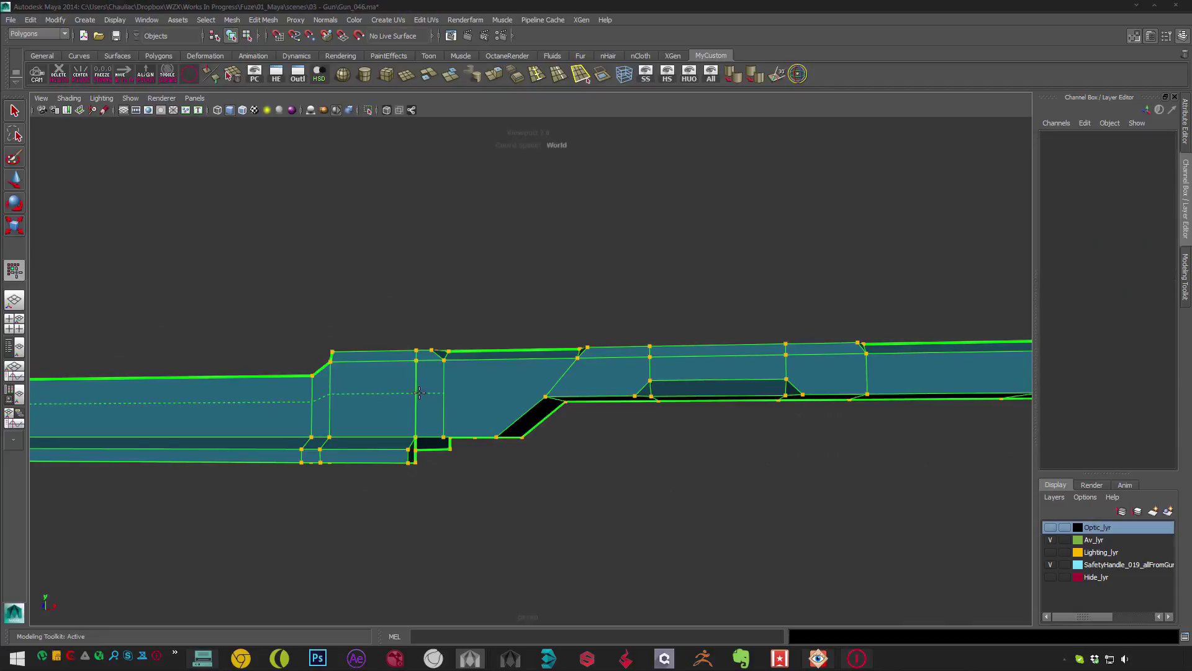
left_click(416, 399, "ctrl")
left_click_drag(531, 384, 467, 315, "alt")
- Cut an edge through the notch's rear corner from the strip's top border down across the underside
right_click_drag(467, 314, 469, 323, "alt")
left_click(470, 321)
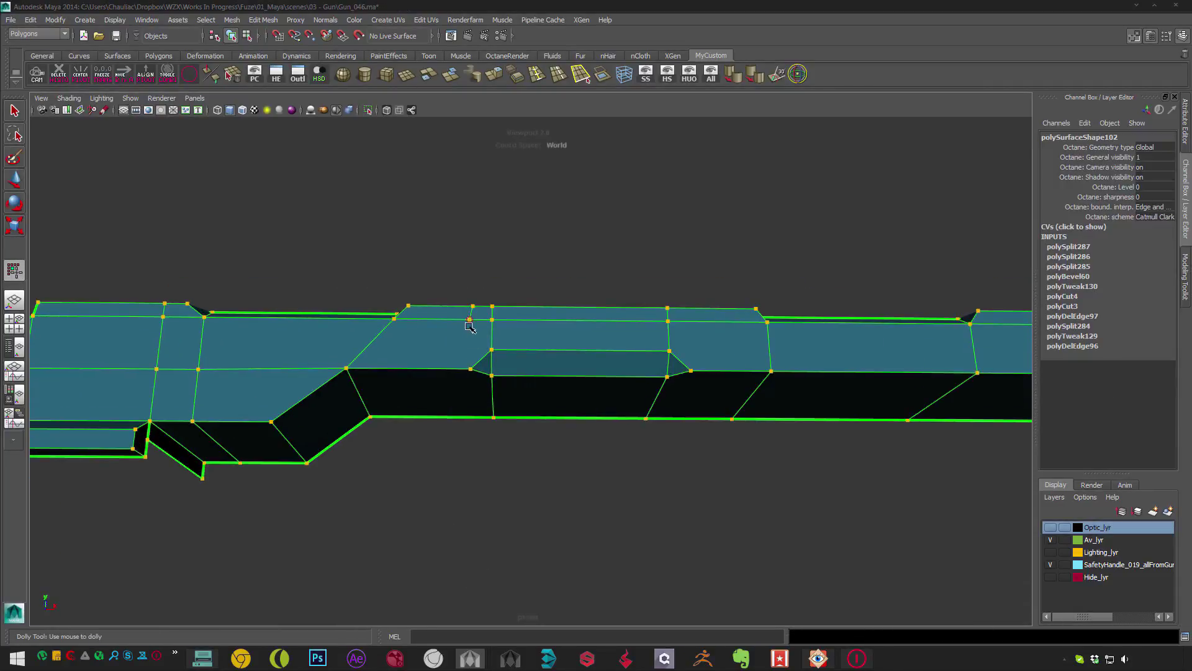
left_click(474, 375)
left_click(478, 417)
key("Return")
- Cut a matching edge through the notch's front corner from the top border down across the underside
left_click_drag(478, 420, 593, 369, "alt")
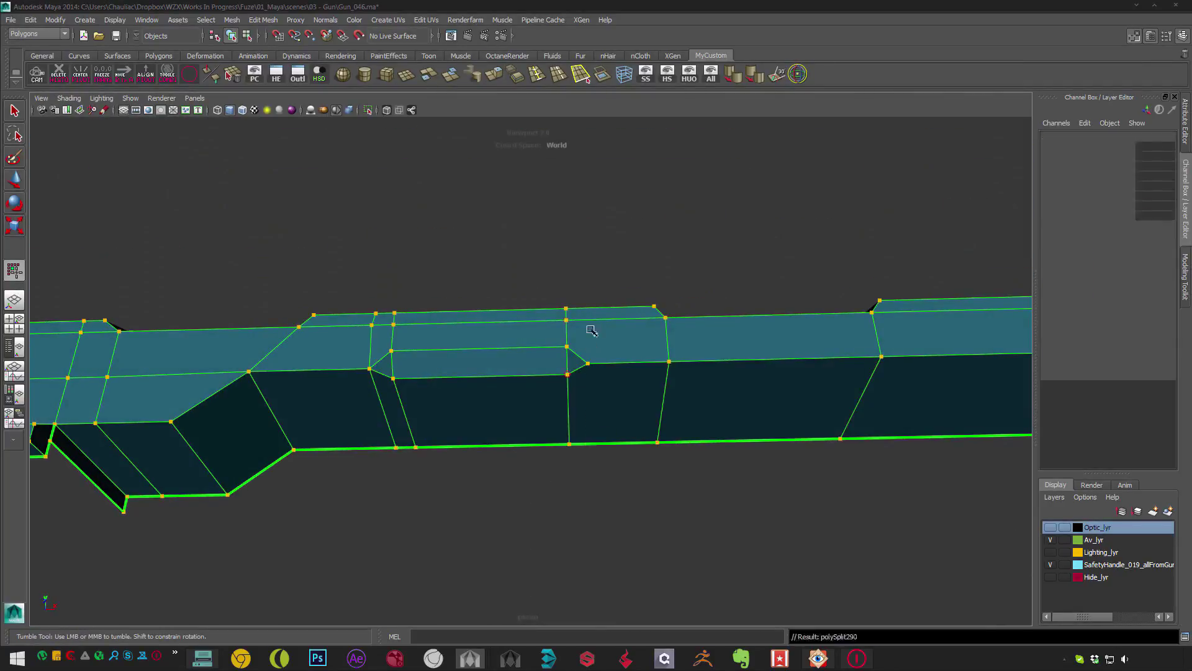
left_click(591, 429)
left_click_drag(590, 429, 580, 434, "alt")
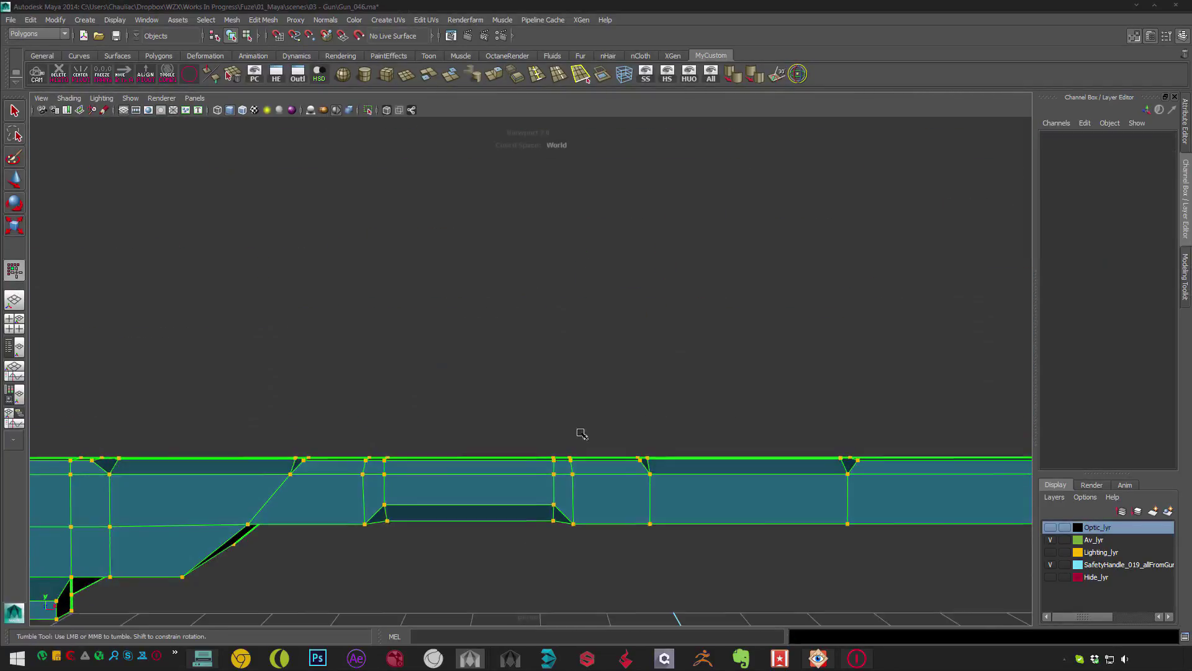
key("Return")
- Align the upper vertices of both new cuts horizontally with the notch's outer corners
middle_click_drag(580, 434, 602, 445, "alt")
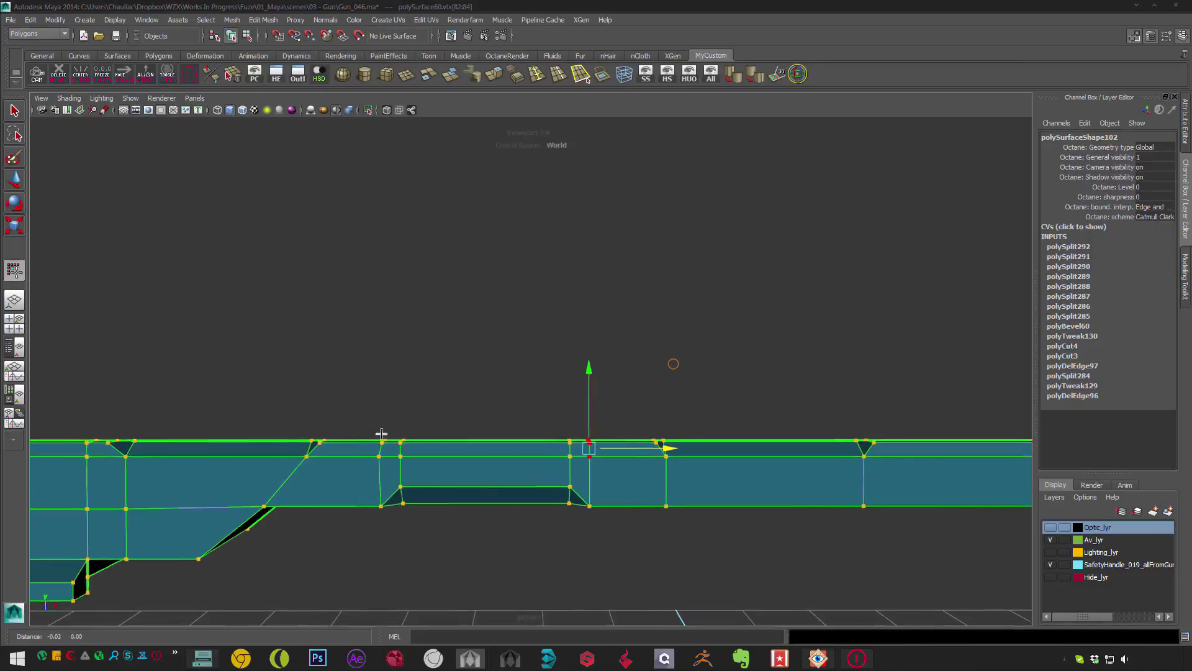
middle_click_drag(381, 434, 436, 447, "alt")
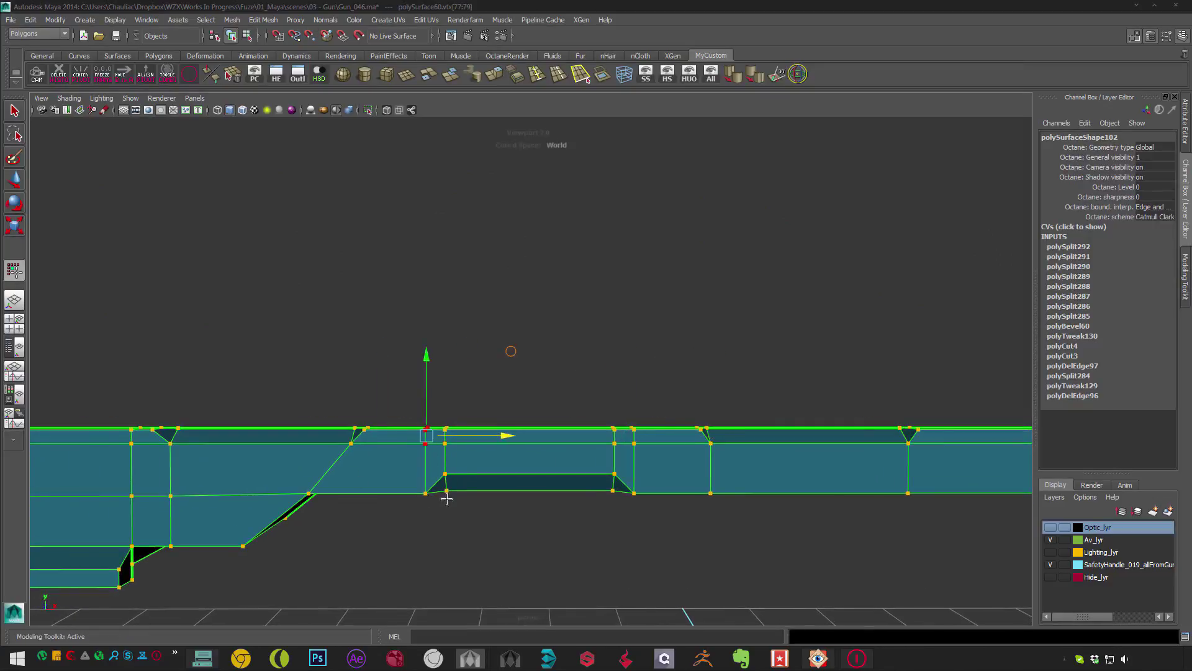
middle_click_drag(446, 499, 368, 415, "alt")
- Try to bevel the trim strip's edges, including the notch and recess corners
left_click_drag(369, 414, 650, 354, "alt")
key("F8")
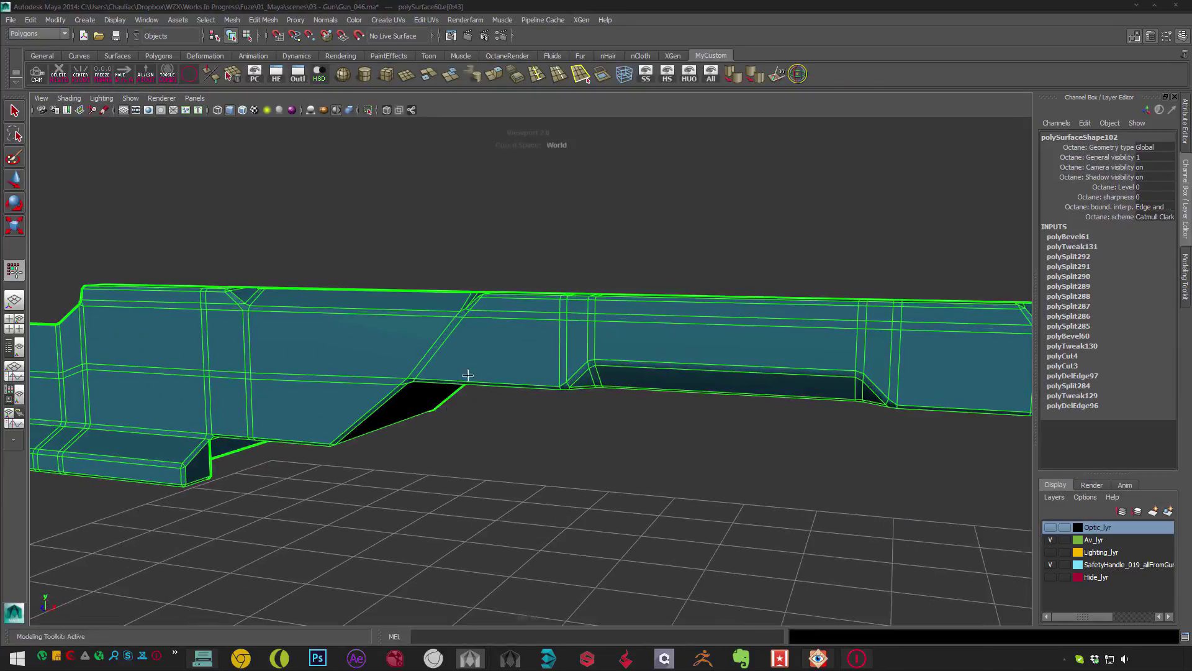
left_click_drag(467, 375, 494, 404, "alt")
- Assign the gun body's dark material to the bevelled strip and show it with the surrounding parts
middle_click_drag(399, 282, 530, 224, "alt")
key("F8")
key("w")
left_click_drag(633, 349, 549, 338, "alt")
right_click_drag(546, 337, 620, 501)
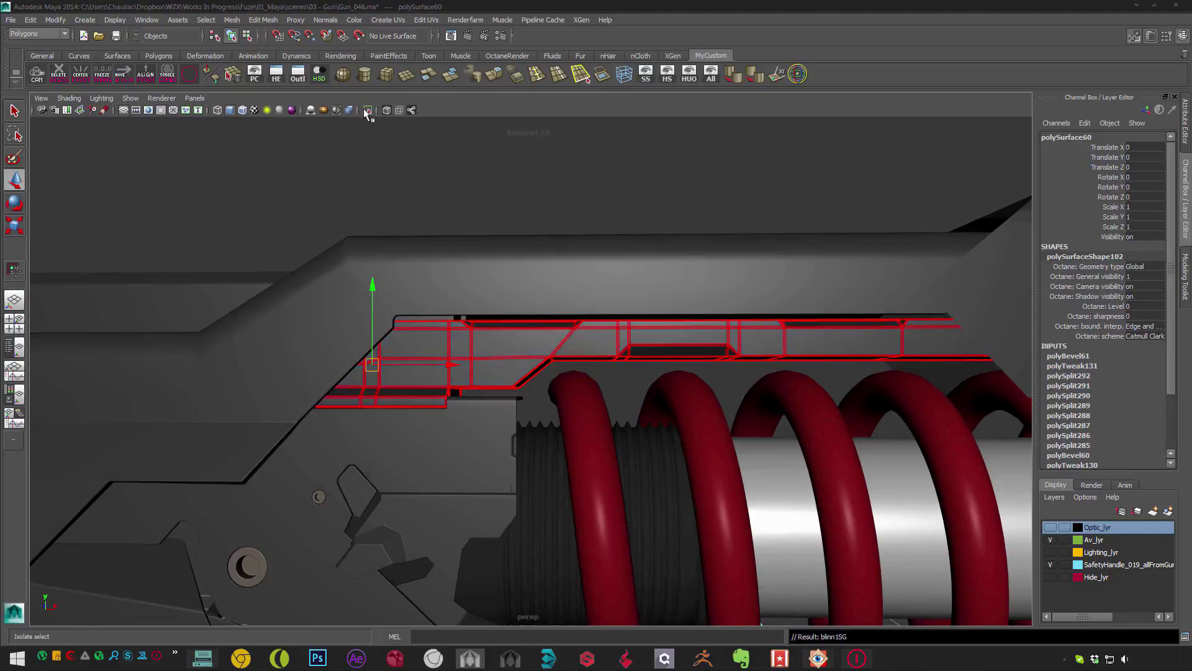
- Isolate the strip and examine its bevelled edges and underside from several angles
key("ctrl+1")
left_click(449, 366)
left_click_drag(449, 367, 447, 424, "alt")
left_click(546, 433)
right_click_drag(447, 424, 418, 412, "alt")
left_click_drag(417, 413, 468, 418, "alt")
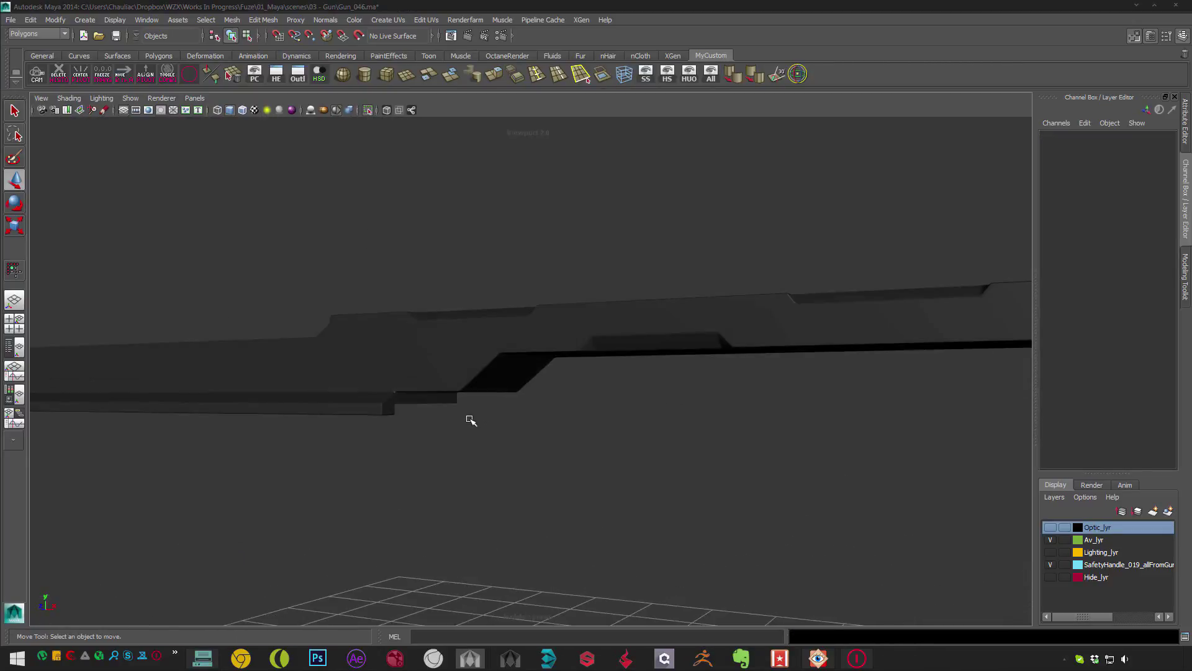
- Undo the dark material assignment and the bevel on the trim strip
key("ctrl+z")
key("ctrl+z")
key("ctrl+z")
key("ctrl+1")
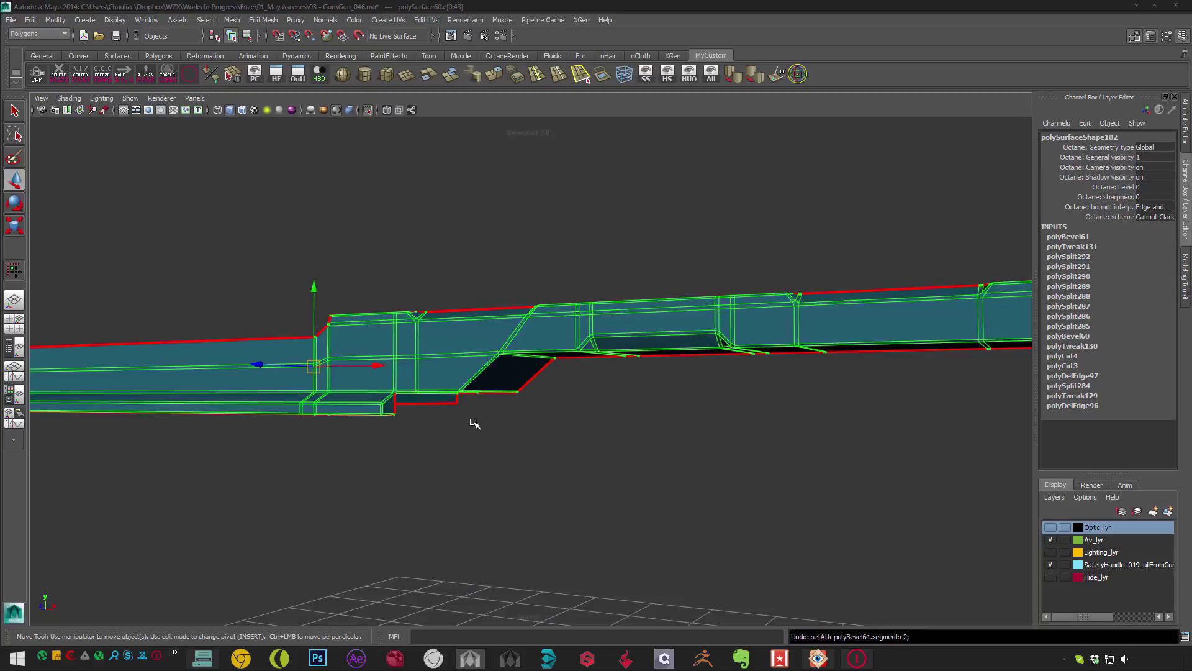
key("F8")
- Examine the unbevelled strip's edge layout around the lower notch and along its underside
left_click_drag(540, 439, 361, 355, "alt")
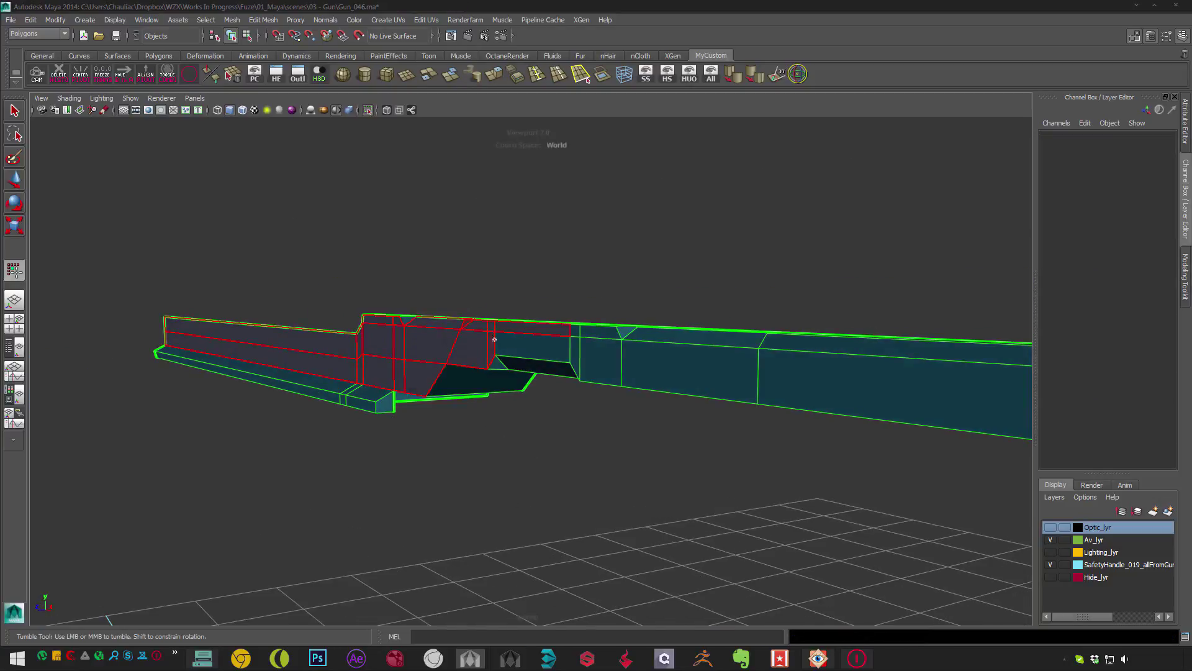
left_click(580, 350)
left_click_drag(581, 349, 548, 346, "alt")
left_click_drag(457, 416, 379, 298, "alt")
key("w")
left_click_drag(677, 278, 458, 394, "alt")
key("F8")
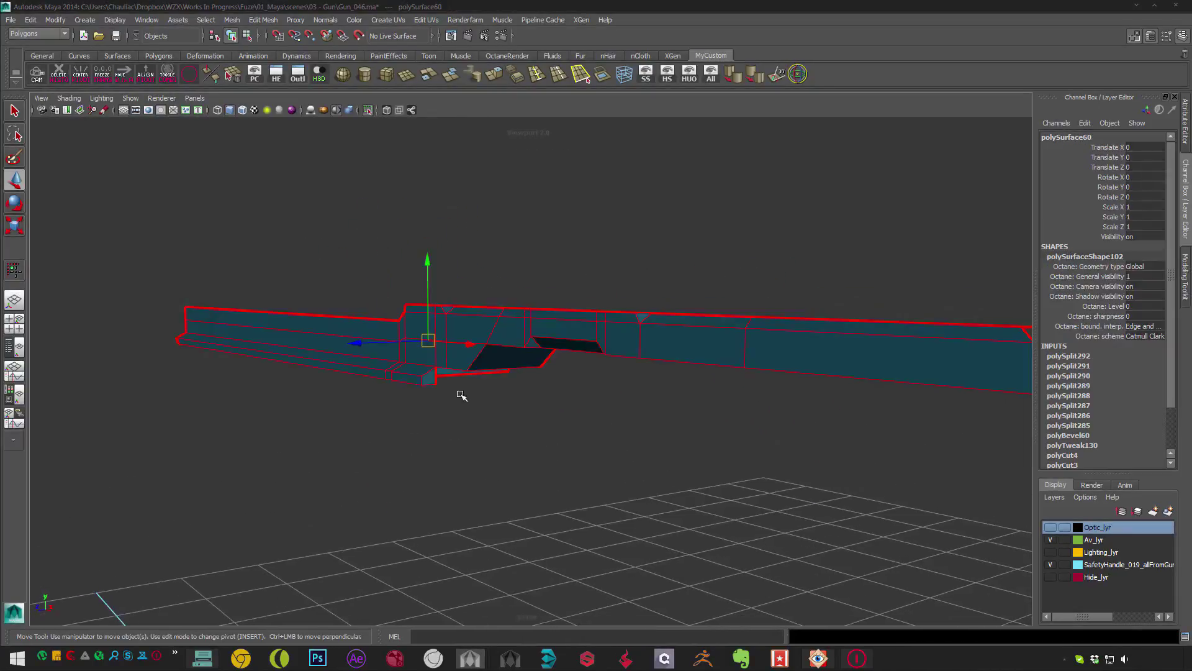
left_click_drag(447, 346, 531, 355, "alt")
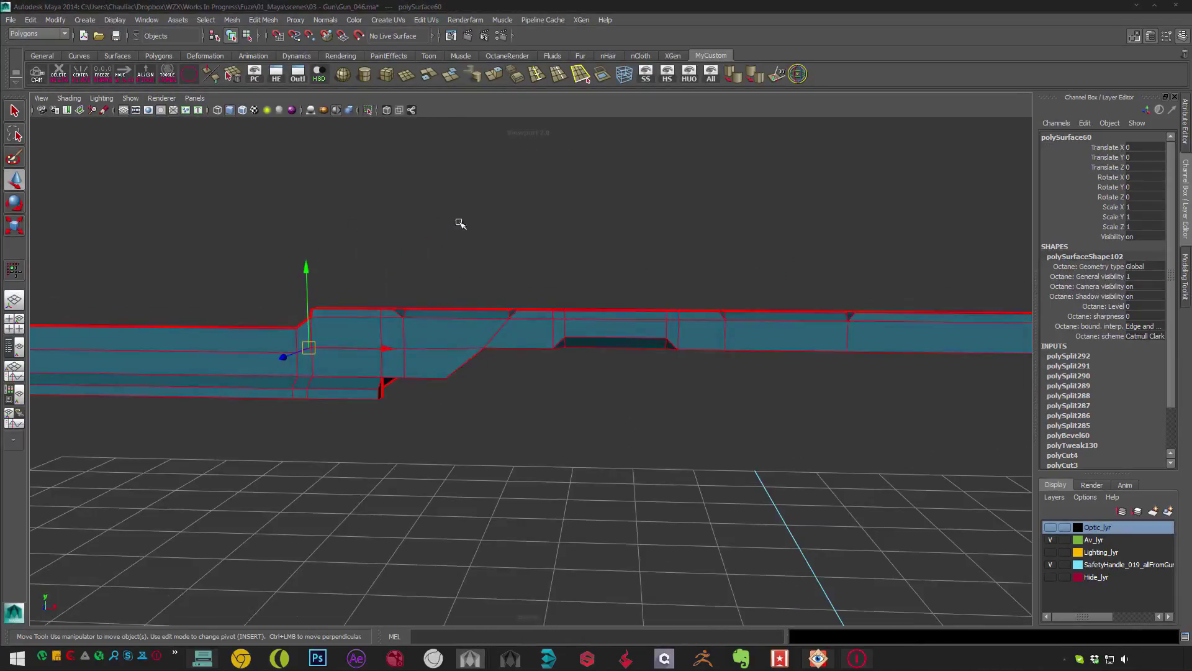
- Bevel the edges of the isolated trim strip and return it to object selection
right_click_drag(460, 223, 515, 383, "alt")
key("ctrl+F10")
key("ctrl+b")
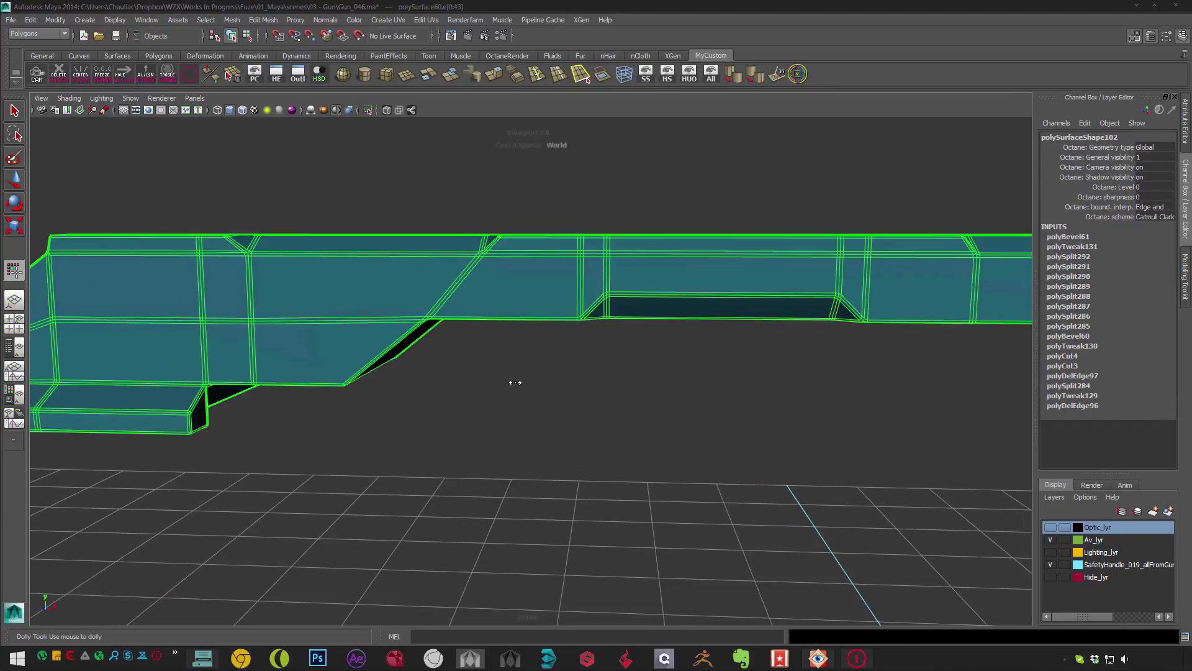
left_click(515, 382)
left_click_drag(515, 383, 453, 327, "alt")
key("F8")
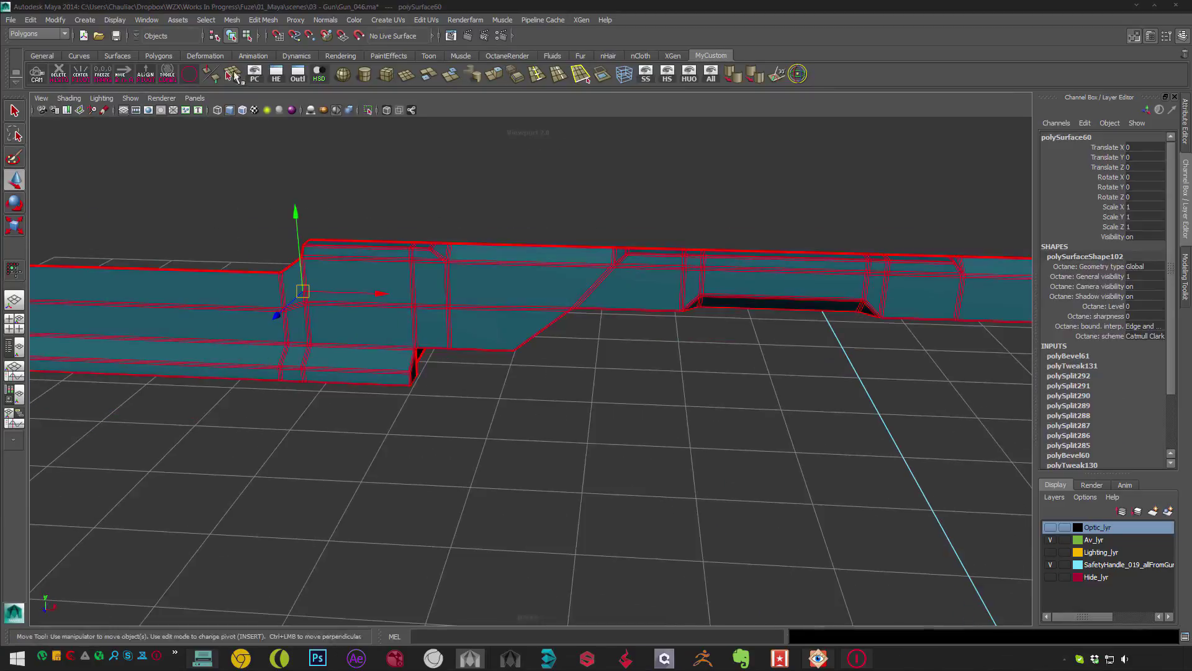
- Delete the surplus components from the bevelled trim strip and assign the gun body's dark blinn material to it
left_click(270, 171)
right_click_drag(372, 274, 766, 451, "alt")
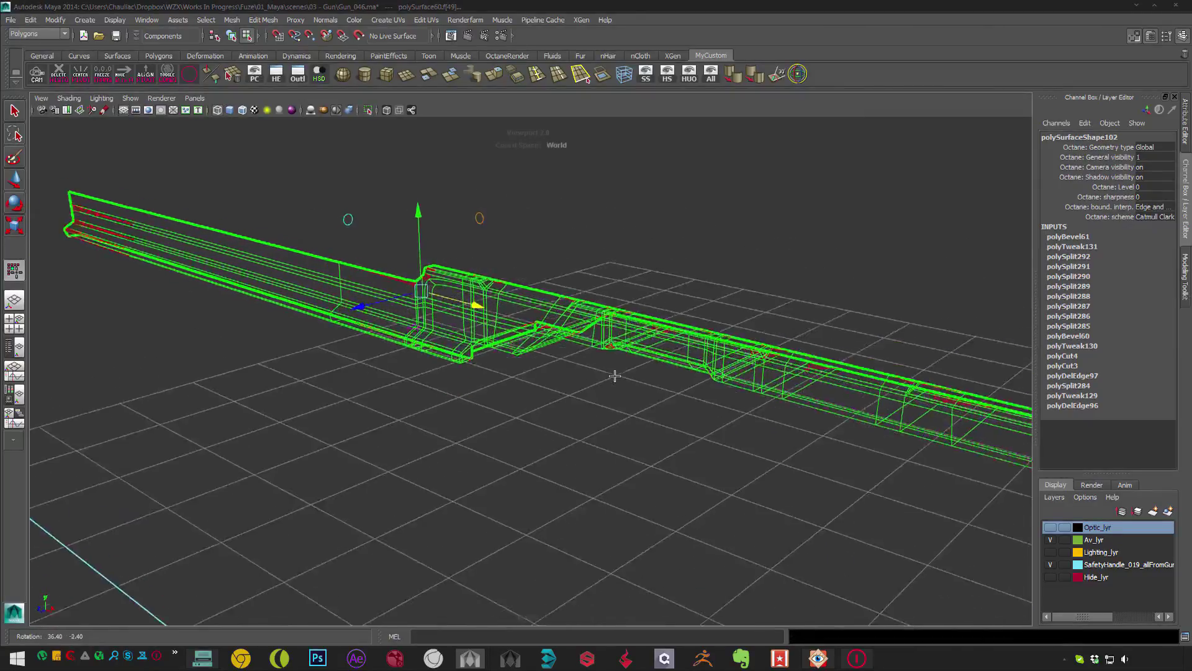
left_click_drag(615, 376, 633, 366, "alt")
key("2")
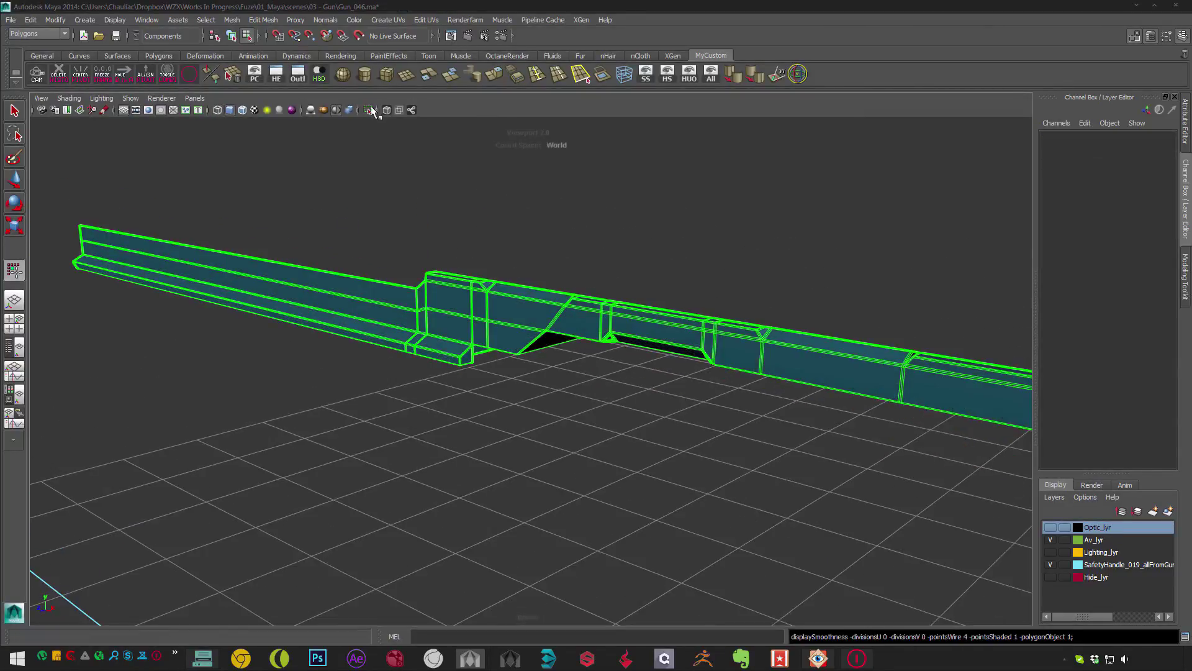
key("F8")
key("w")
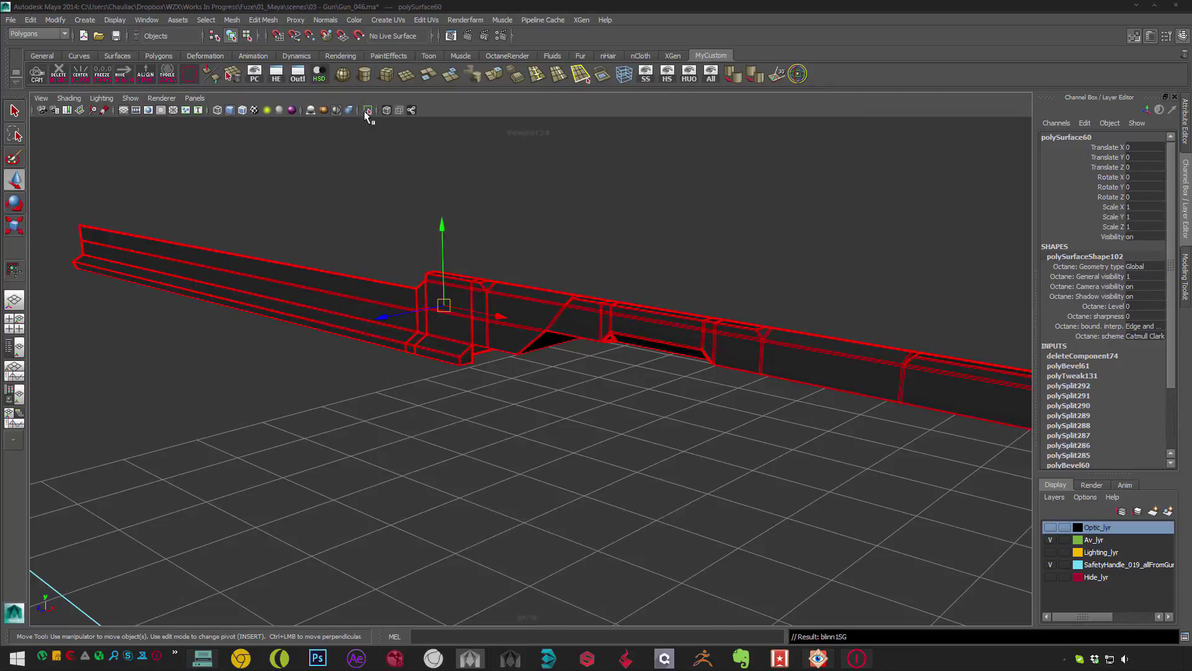
- Show the surrounding gun parts again, deselect the strip and examine its fit above the red spring
key("q")
left_click_drag(708, 90, 506, 194, "alt")
right_click_drag(506, 193, 559, 304, "alt")
left_click(704, 151)
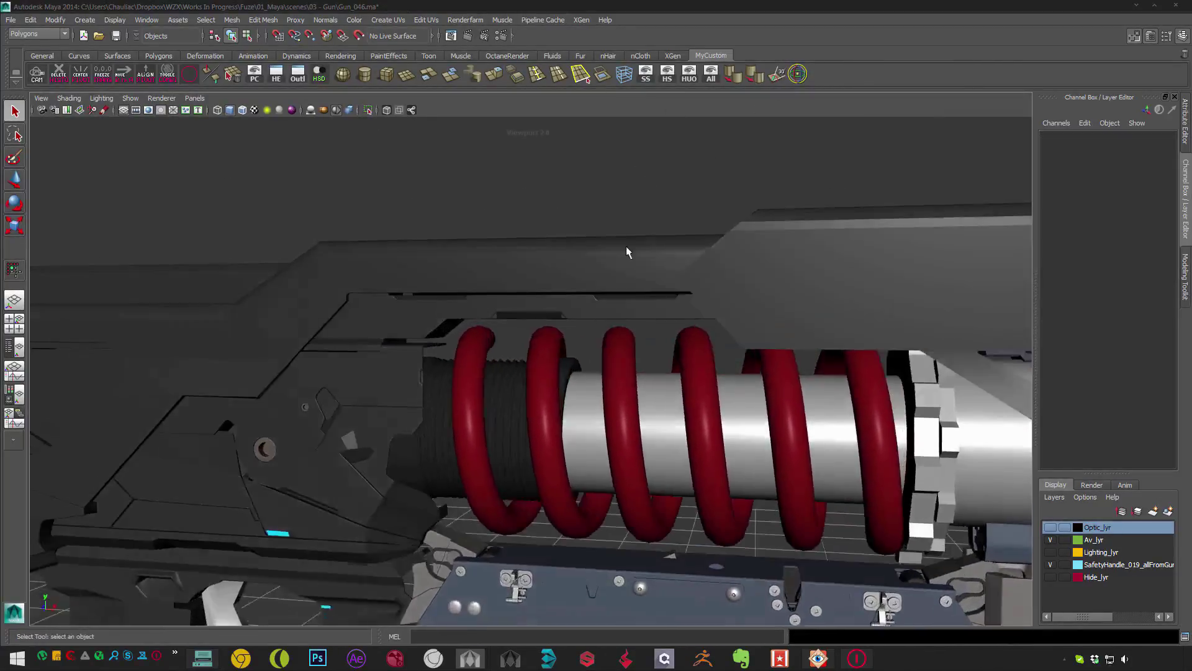